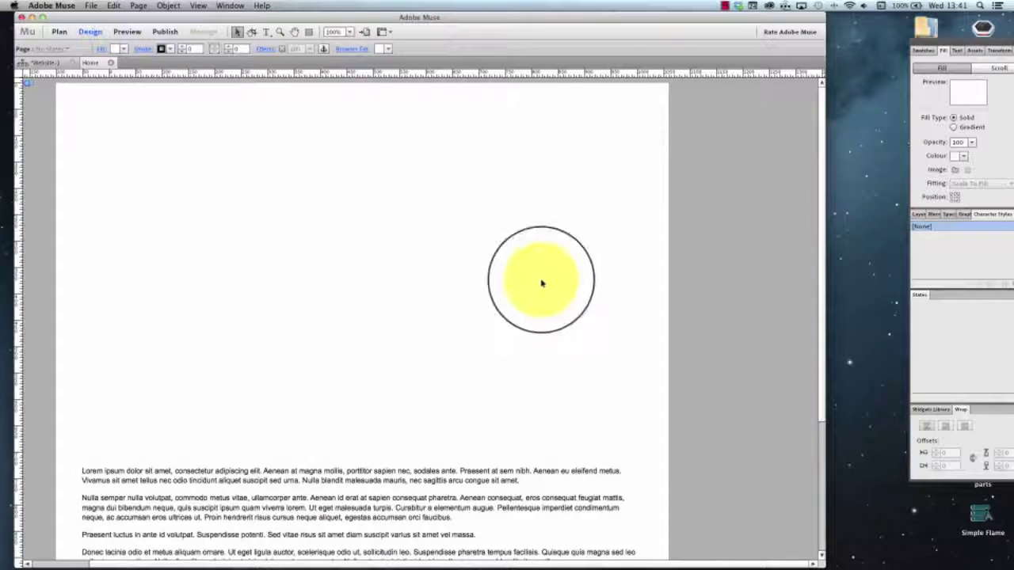
- Open the A-Master page from the site plan to view it, and return to the Home page
{"action": "scroll", "coordinate": [544, 279], "scroll_direction": "up", "scroll_amount": 5}
{"action": "left_click", "coordinate": [59, 31]}
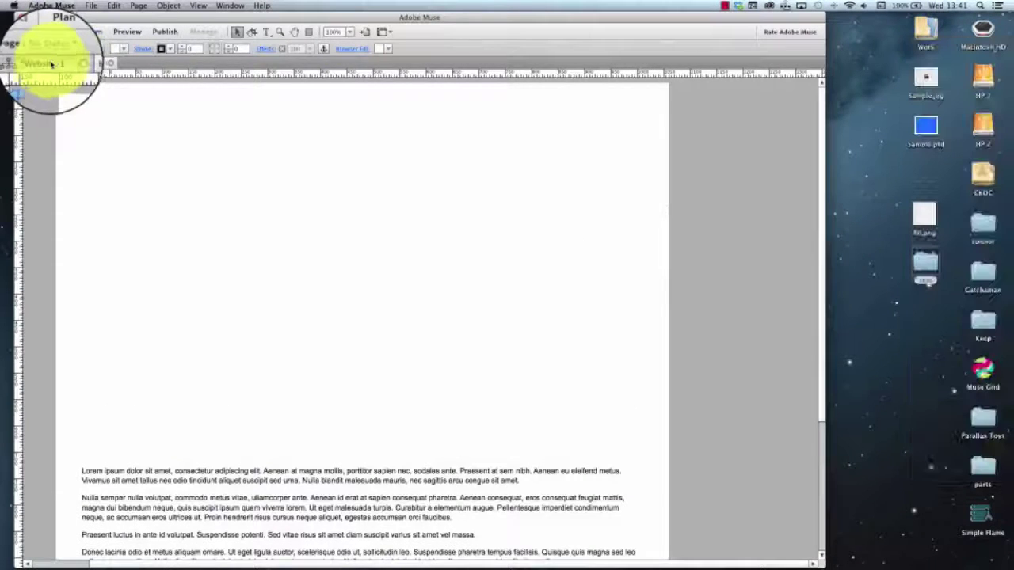
{"action": "double_click", "coordinate": [104, 530]}
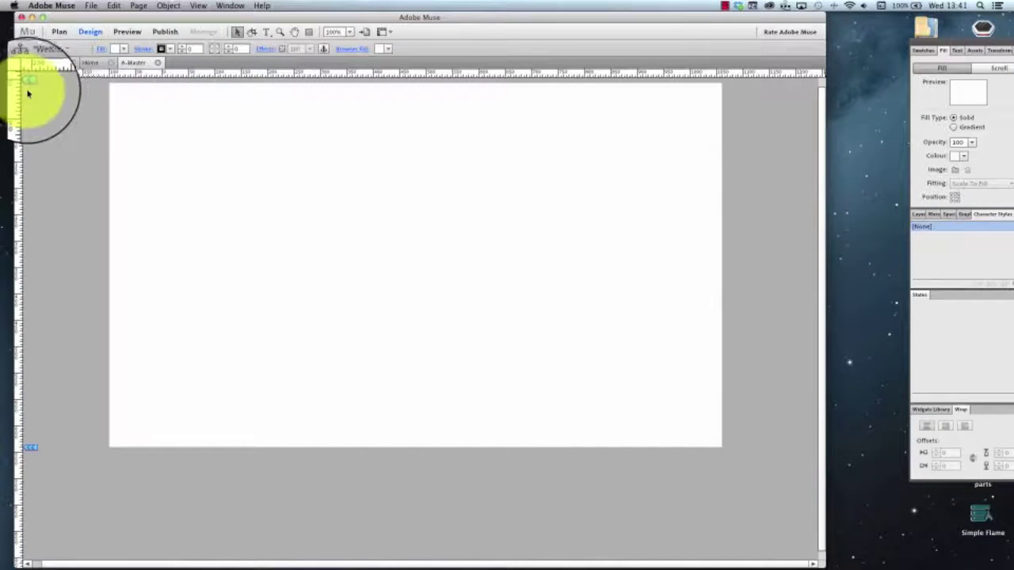
{"action": "left_click", "coordinate": [158, 63]}
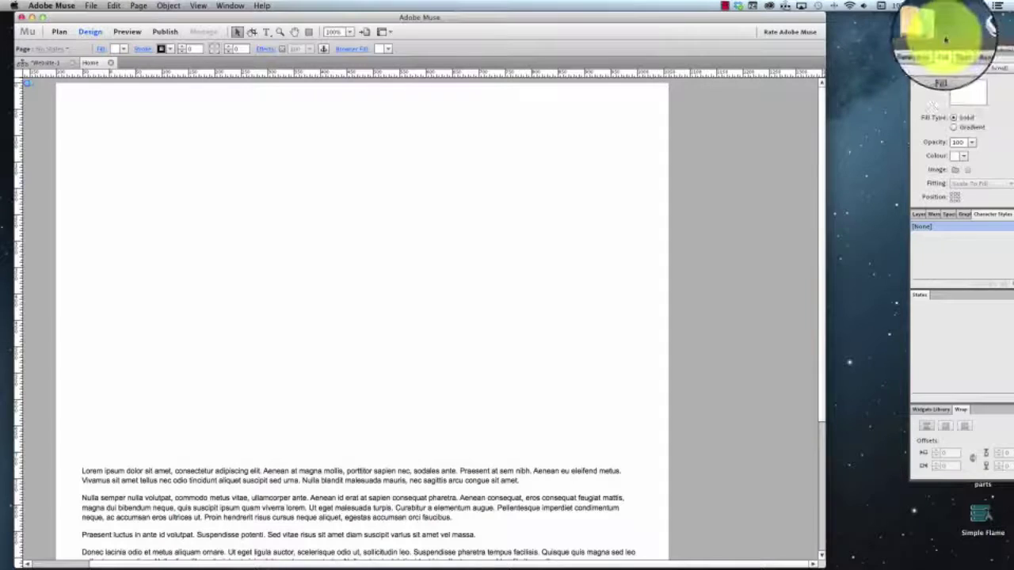
- Place Sample.jpg from the desktop on the Home page, above the text and aligned with the text's left edge
{"action": "left_click_drag", "start_coordinate": [943, 44], "coordinate": [728, 51]}
{"action": "left_click_drag", "start_coordinate": [923, 86], "coordinate": [106, 114]}
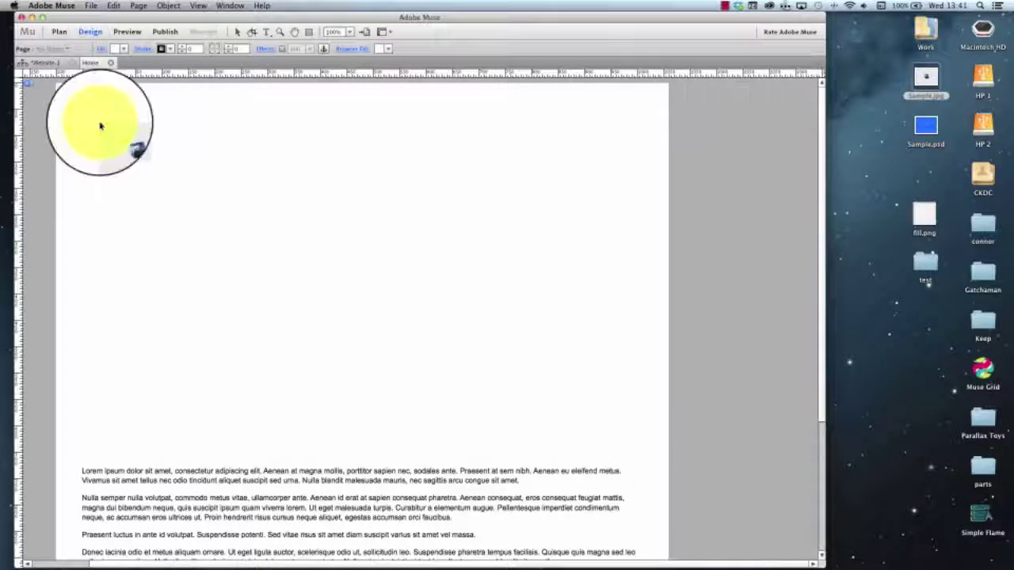
{"action": "left_click", "coordinate": [100, 126]}
{"action": "left_click_drag", "start_coordinate": [283, 224], "coordinate": [280, 235]}
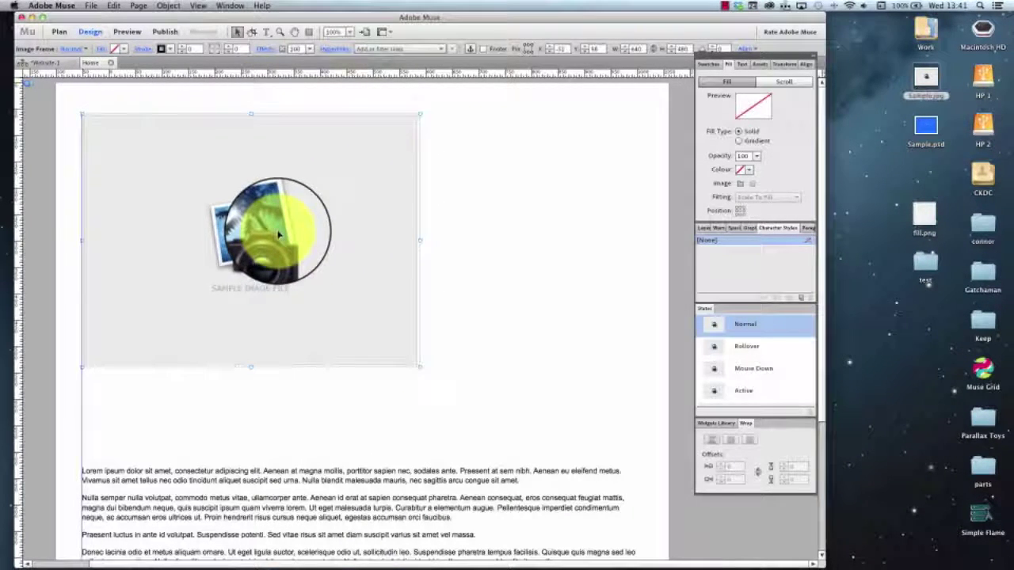
{"action": "left_click", "coordinate": [507, 214]}
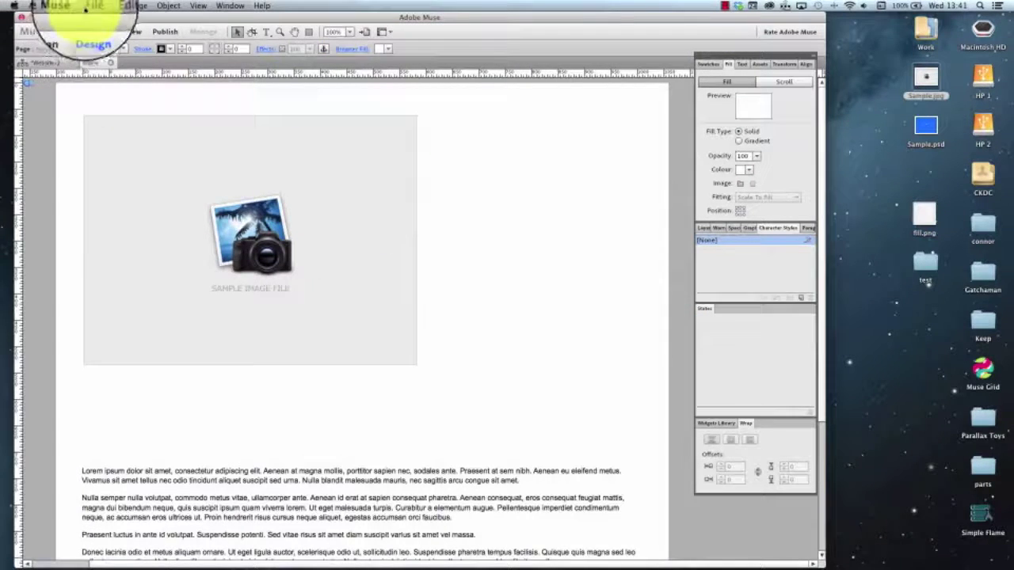
- Import a second copy of Sample.jpg from the Desktop folder, position it overlapping the first image, and delete it
{"action": "left_click", "coordinate": [91, 5]}
{"action": "left_click", "coordinate": [114, 105]}
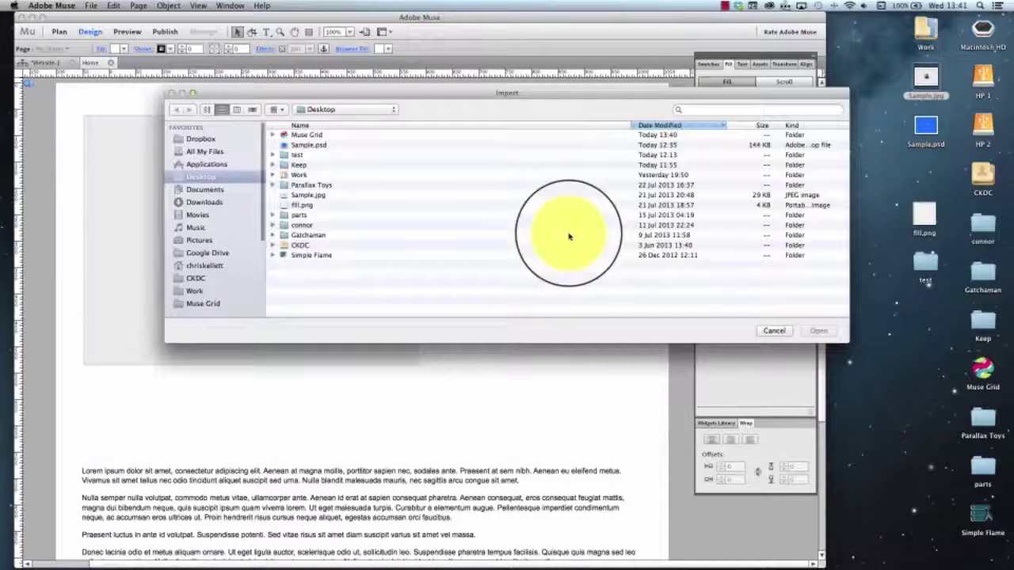
{"action": "left_click", "coordinate": [309, 194]}
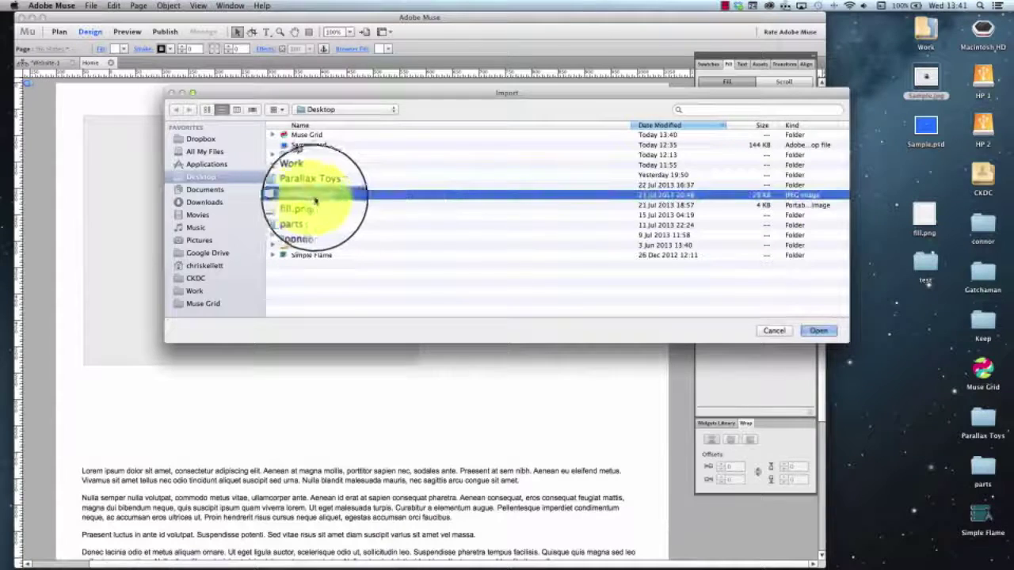
{"action": "left_click", "coordinate": [817, 331]}
{"action": "left_click", "coordinate": [516, 276]}
{"action": "left_click_drag", "start_coordinate": [516, 276], "coordinate": [388, 248]}
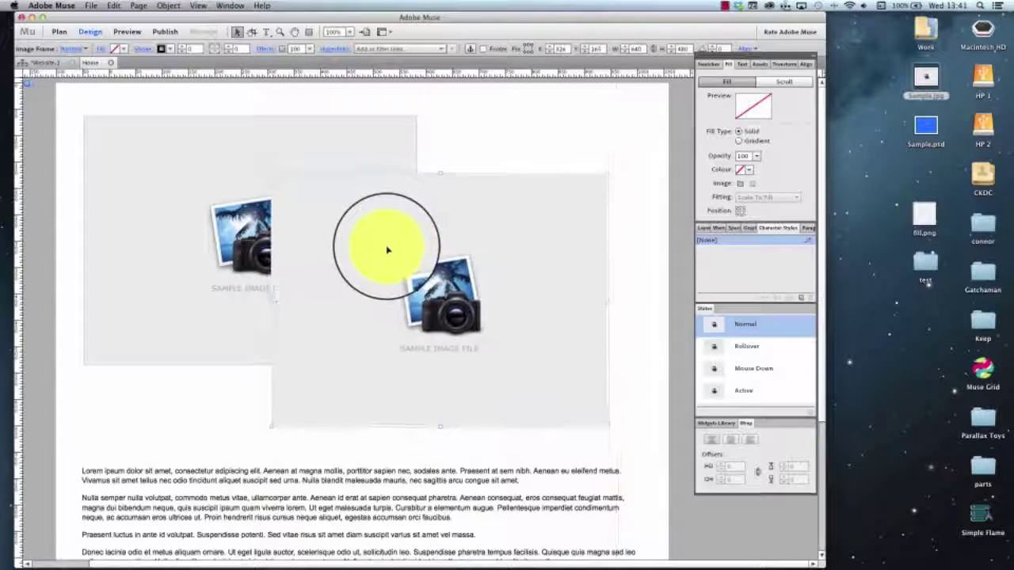
{"action": "key", "text": "Delete"}
{"action": "left_click", "coordinate": [557, 255]}
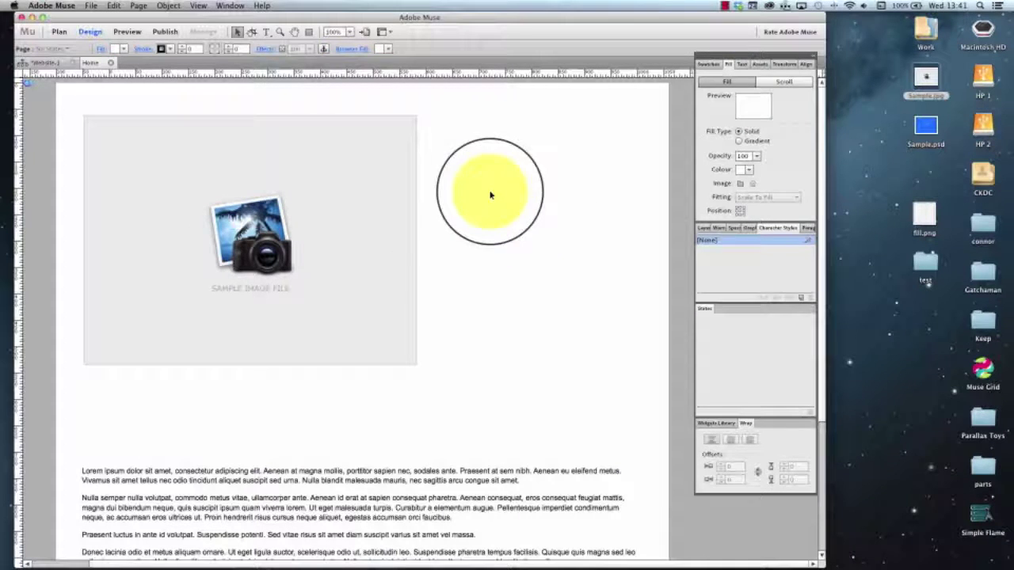
- Move the sample image up slightly to about Y 49
{"action": "left_click", "coordinate": [339, 210]}
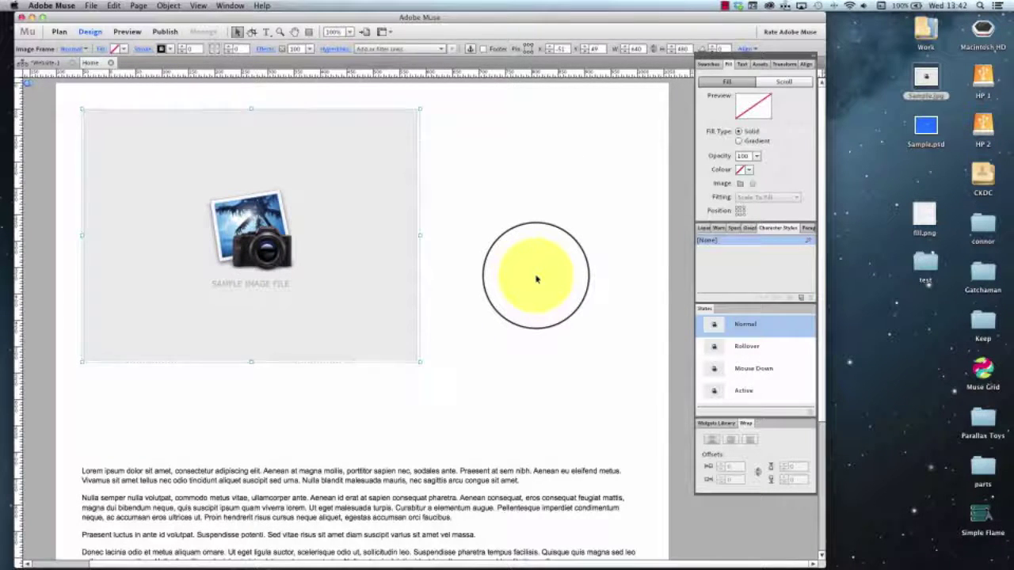
{"action": "left_click", "coordinate": [535, 279]}
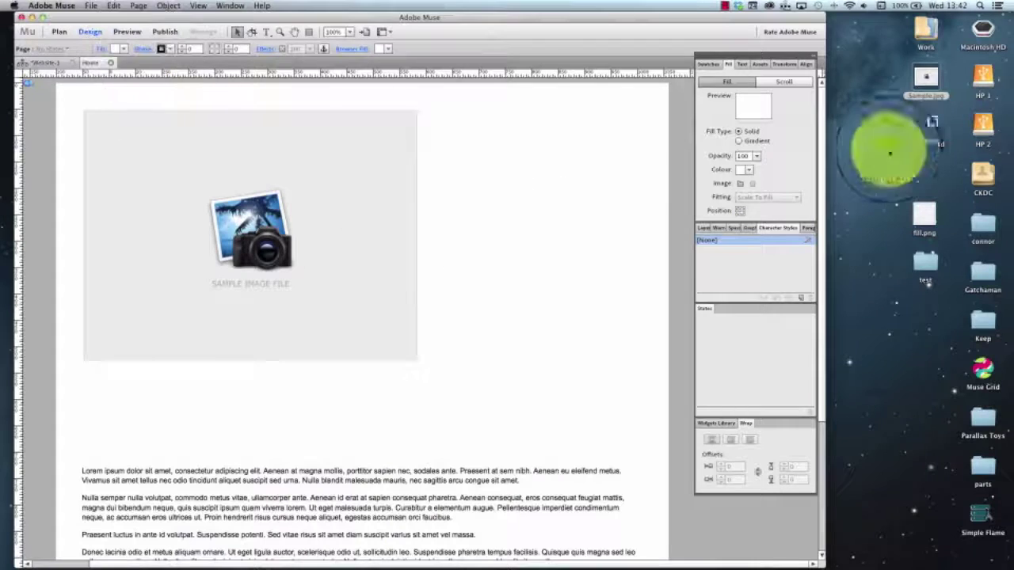
- Open Sample.psd from the desktop in Photoshop and examine LAYER ONE, LAYER TWO and LAYER THREE by toggling their visibility
{"action": "left_click", "coordinate": [926, 125]}
{"action": "double_click", "coordinate": [925, 125]}
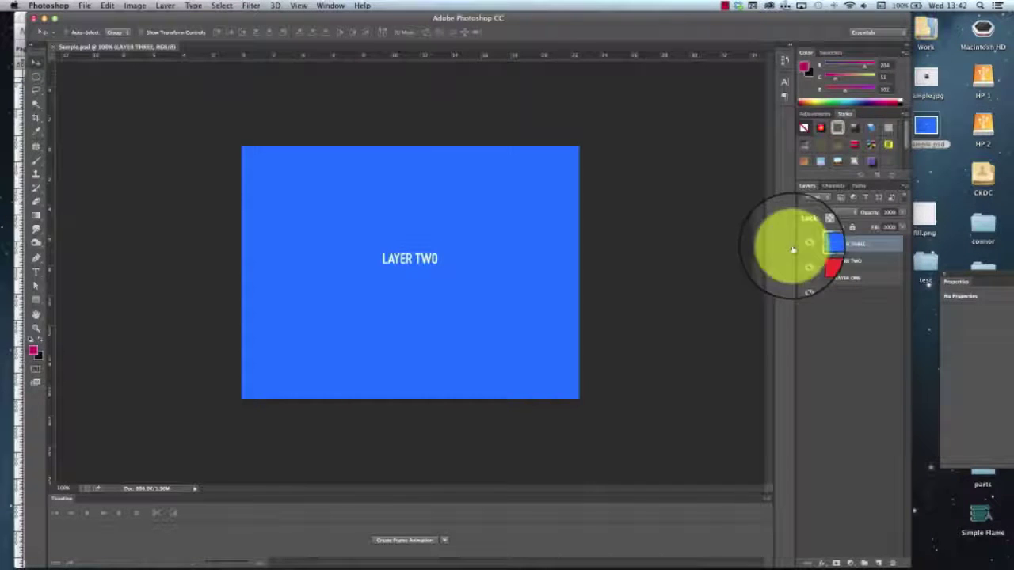
{"action": "left_click", "coordinate": [806, 245]}
{"action": "left_click", "coordinate": [803, 262]}
{"action": "left_click", "coordinate": [803, 279]}
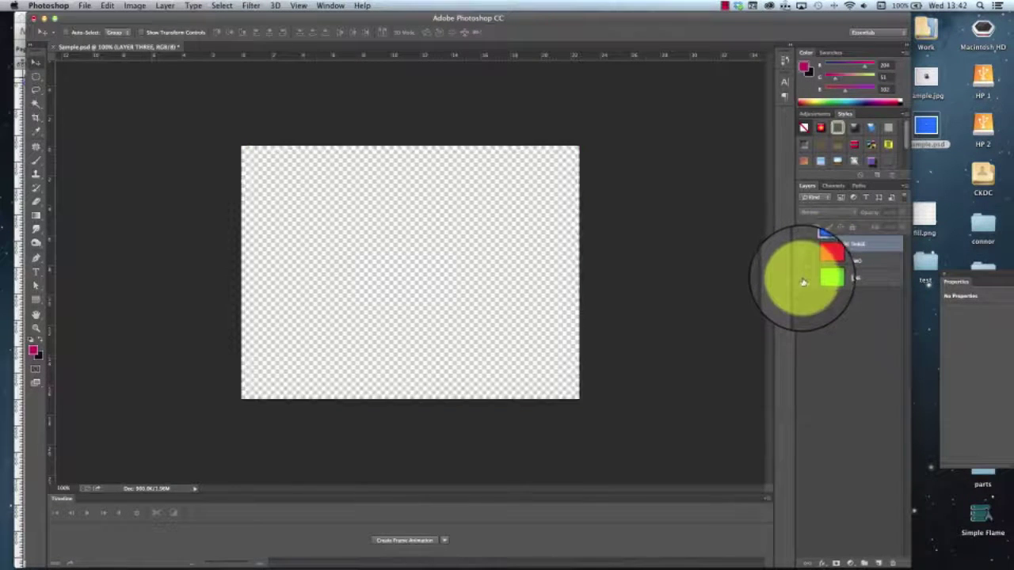
{"action": "left_click", "coordinate": [803, 279]}
{"action": "left_click", "coordinate": [803, 262]}
{"action": "left_click", "coordinate": [805, 247]}
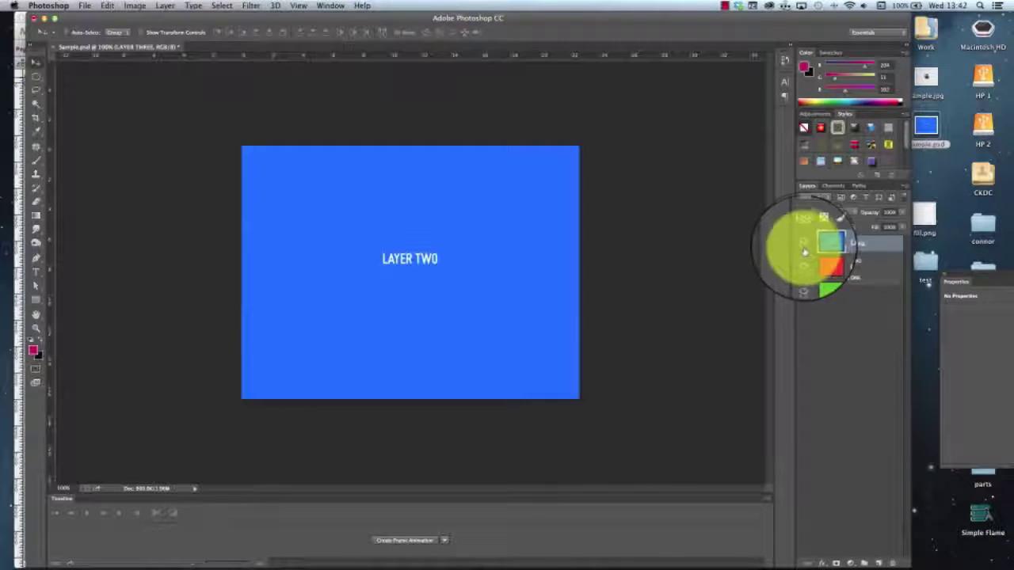
{"action": "left_click", "coordinate": [724, 6]}
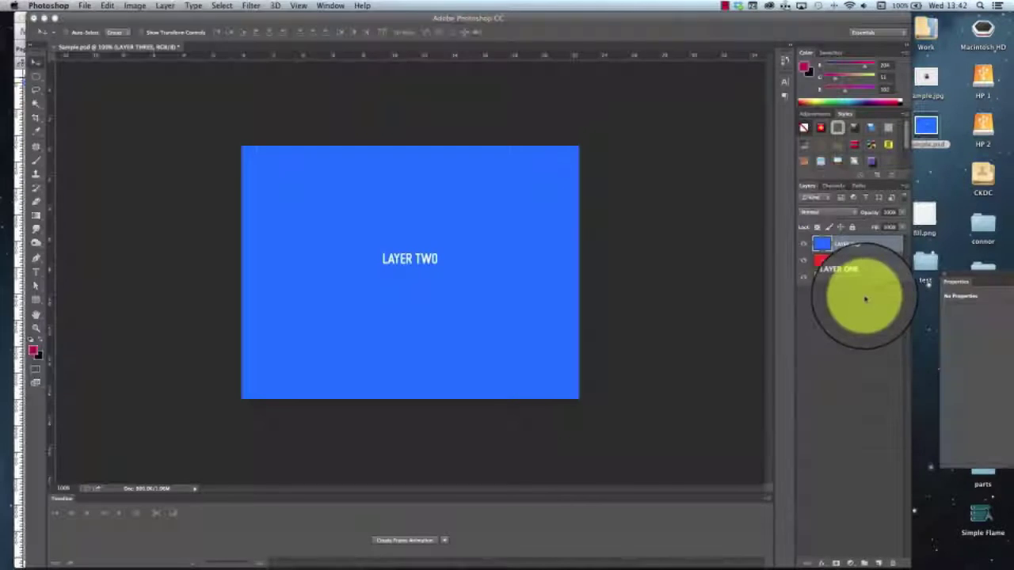
{"action": "left_click_drag", "start_coordinate": [865, 299], "coordinate": [864, 251]}
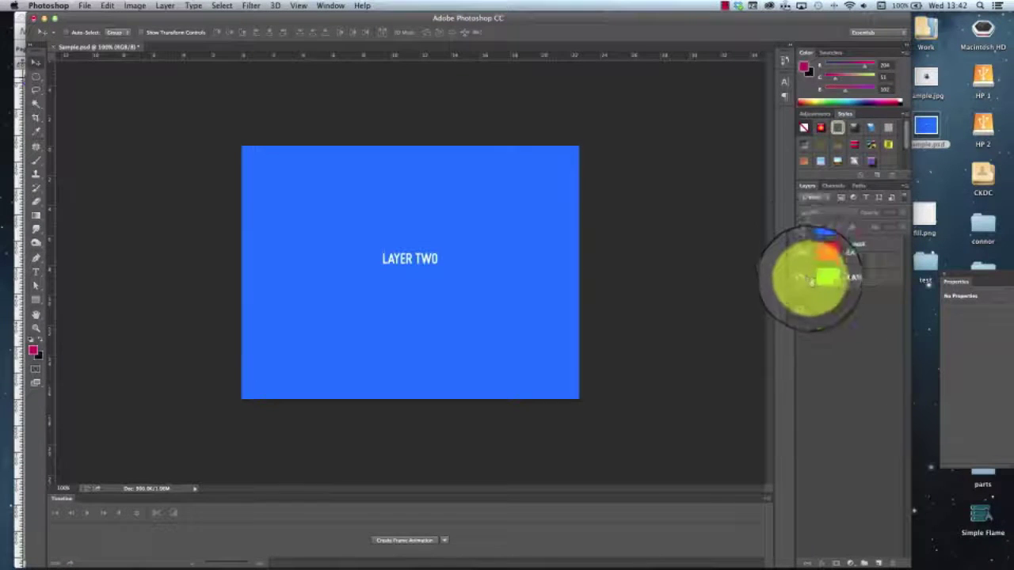
- Switch to Adobe Muse, place the desktop file Sample.psd over the sample image's right side at about X 330, Y 49, and delete it
{"action": "left_click", "coordinate": [17, 197]}
{"action": "left_click_drag", "start_coordinate": [925, 127], "coordinate": [394, 153]}
{"action": "left_click", "coordinate": [324, 141]}
{"action": "left_click_drag", "start_coordinate": [595, 229], "coordinate": [557, 184]}
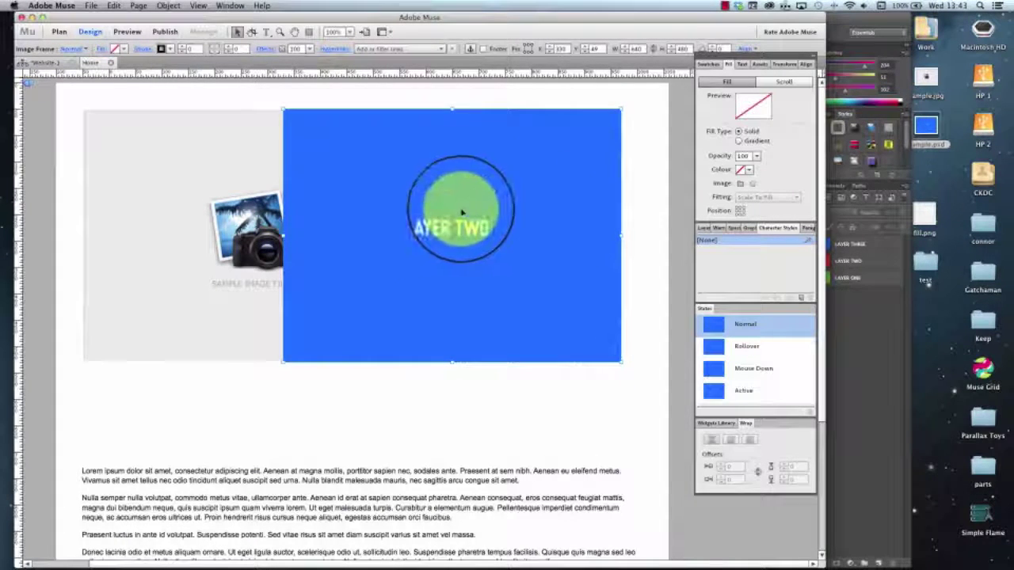
{"action": "key", "text": "Delete"}
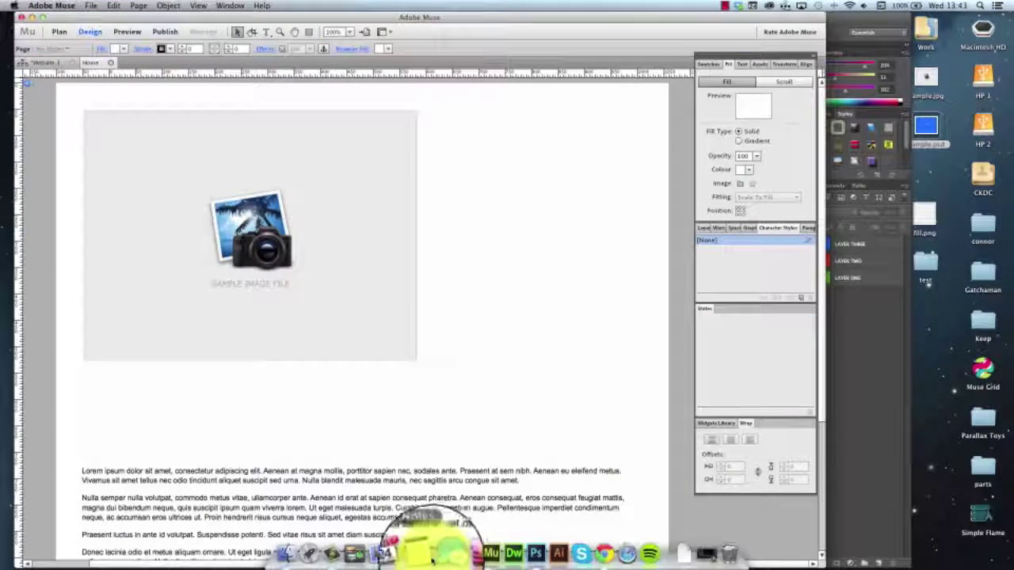
- Switch to Photoshop, move LAYER THREE down by about a fifth of the canvas height, and save Sample.psd
{"action": "left_click", "coordinate": [509, 546]}
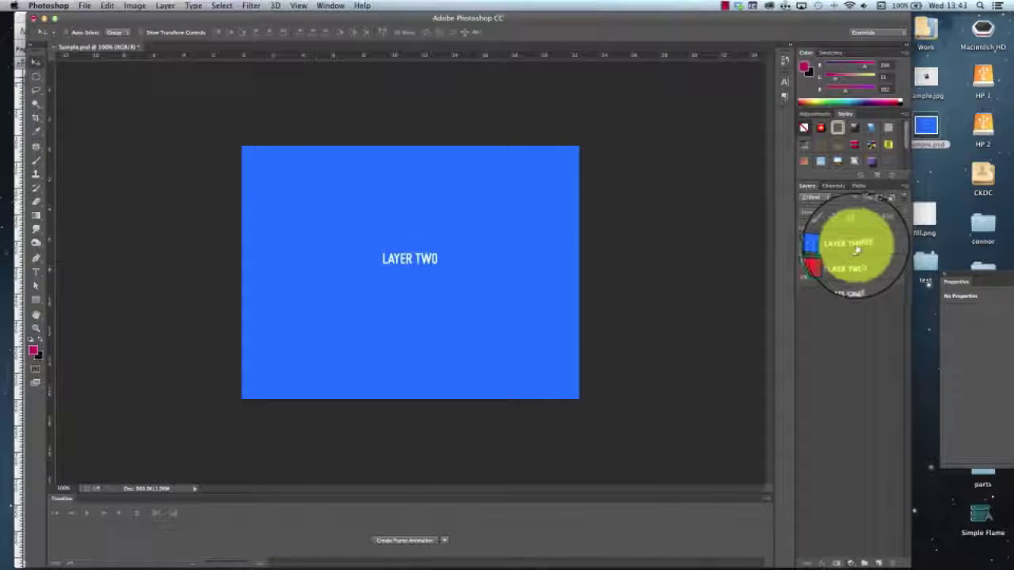
{"action": "left_click_drag", "start_coordinate": [468, 229], "coordinate": [467, 283]}
{"action": "left_click", "coordinate": [861, 278]}
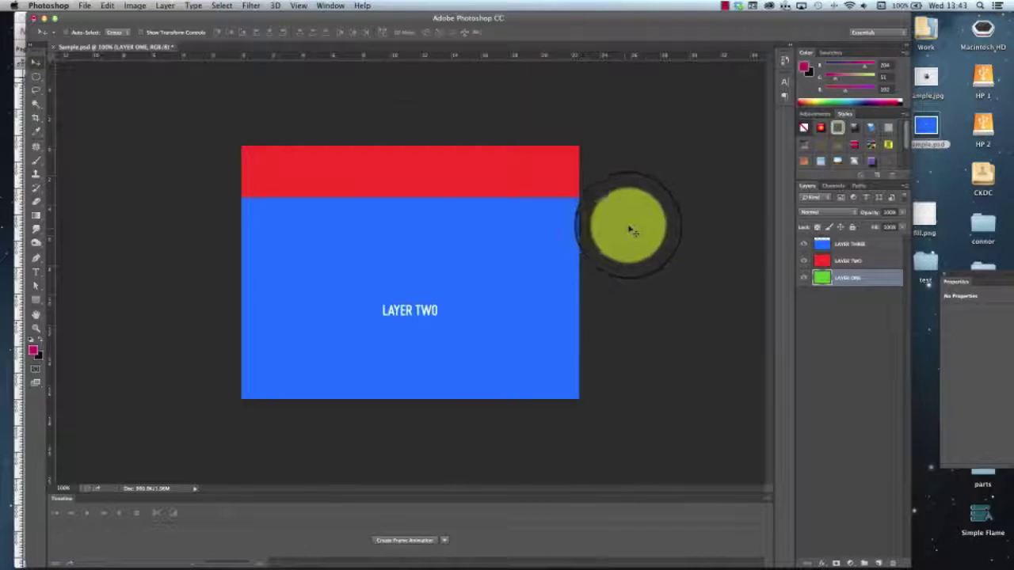
{"action": "left_click", "coordinate": [84, 5]}
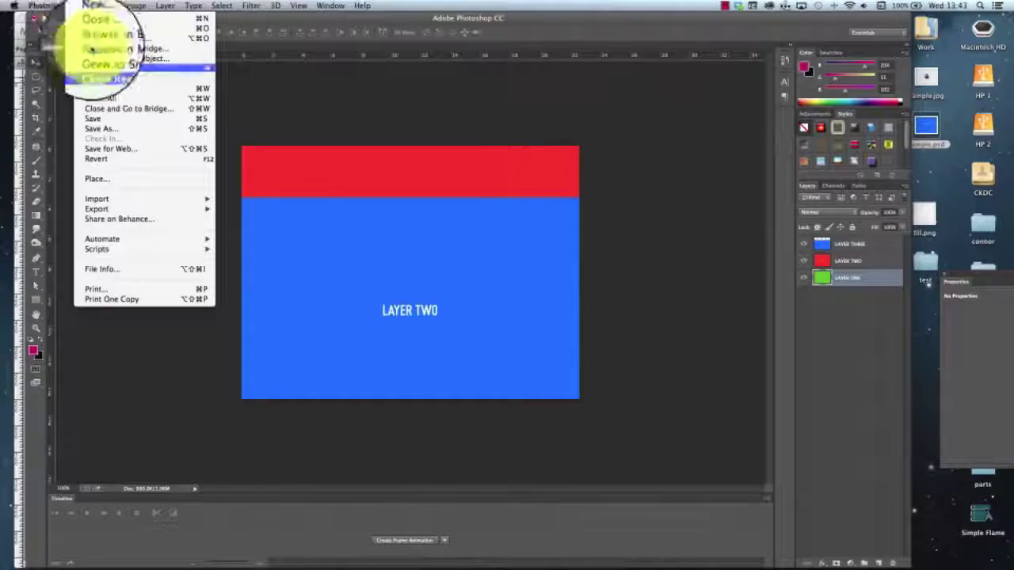
{"action": "left_click", "coordinate": [92, 118]}
- Switch to Adobe Muse, place the edited Sample.psd overlapping the sample image, and delete it
{"action": "left_click", "coordinate": [21, 127]}
{"action": "left_click_drag", "start_coordinate": [430, 236], "coordinate": [472, 232]}
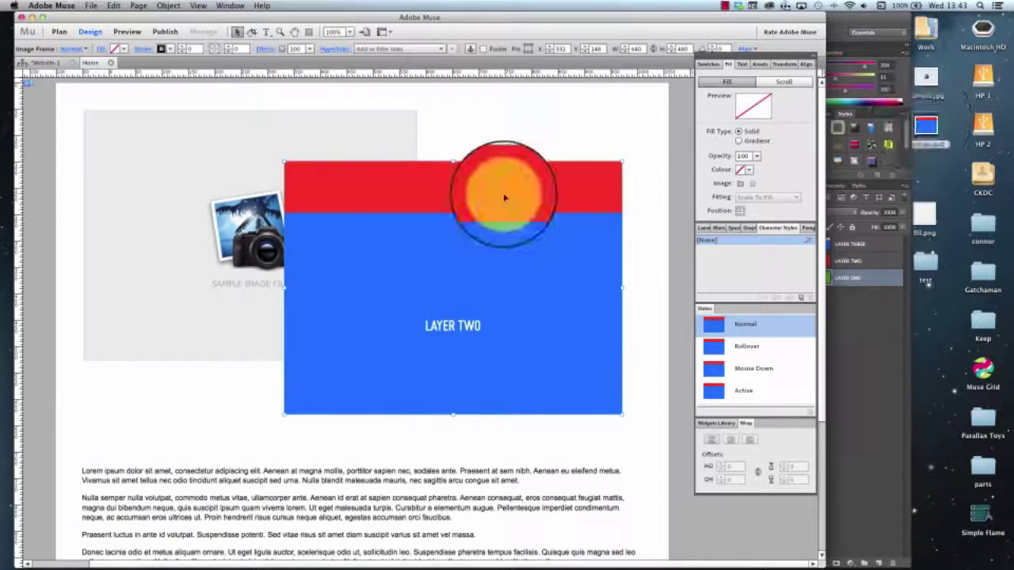
{"action": "key", "text": "Delete"}
- Switch to Photoshop, undo the downward move of LAYER THREE, and save Sample.psd
{"action": "left_click", "coordinate": [855, 261]}
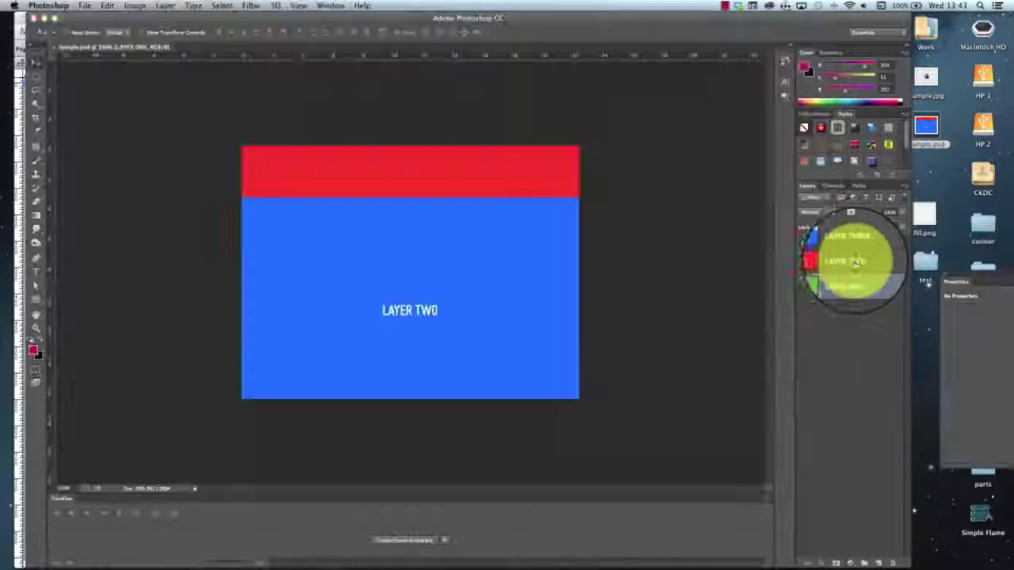
{"action": "left_click", "coordinate": [849, 244]}
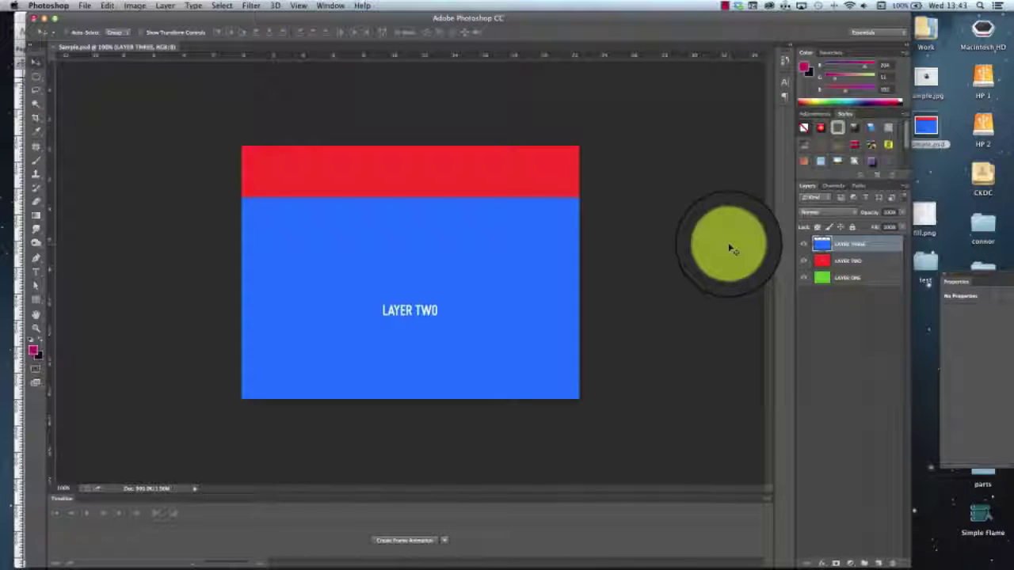
{"action": "key", "text": "super+z"}
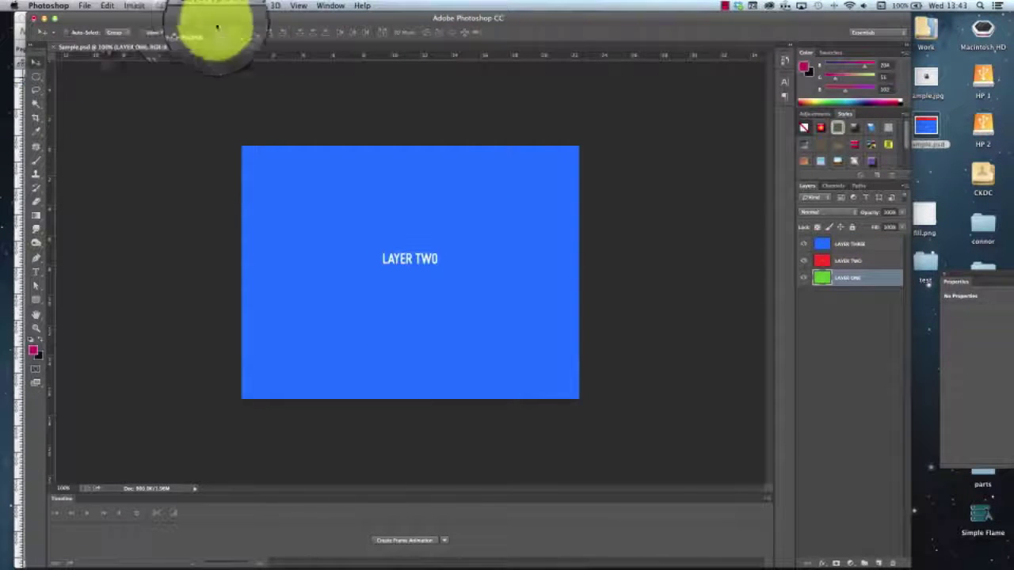
{"action": "left_click", "coordinate": [84, 6]}
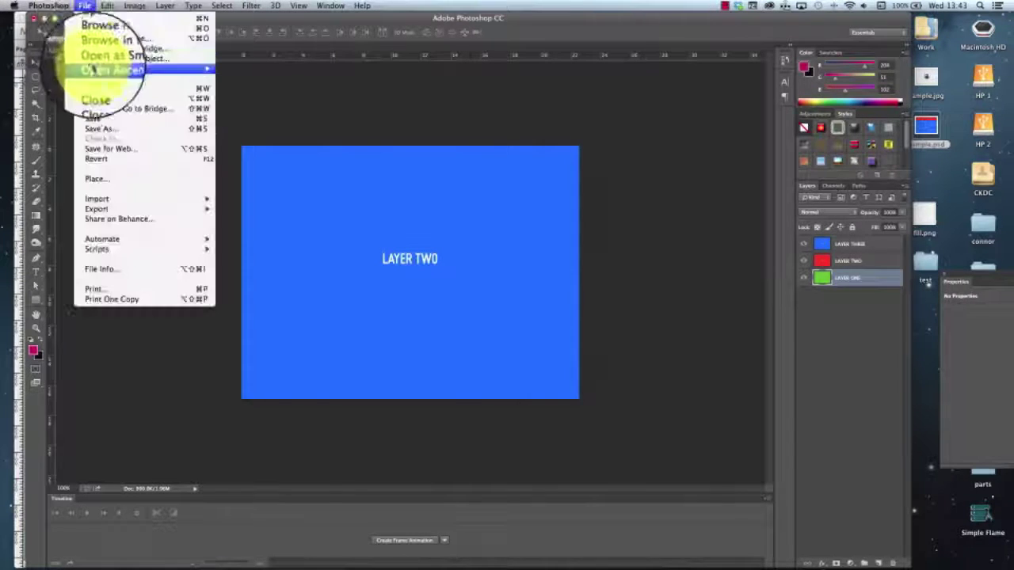
{"action": "left_click", "coordinate": [95, 117]}
- Switch to Adobe Muse and choose Sample.psd from the Desktop folder for placement, bringing up its image import options
{"action": "left_click", "coordinate": [10, 111]}
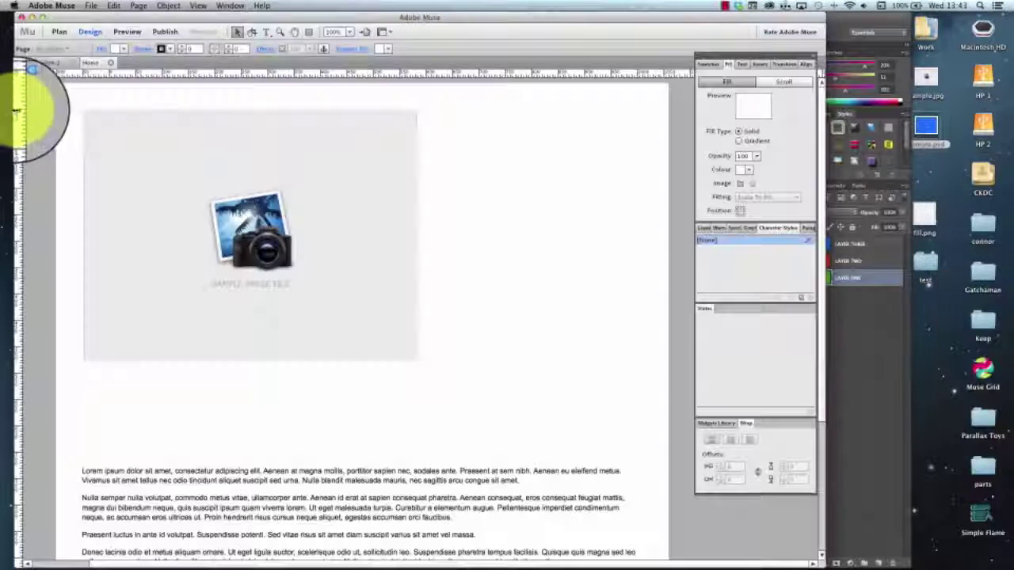
{"action": "left_click", "coordinate": [93, 7]}
{"action": "left_click", "coordinate": [126, 107]}
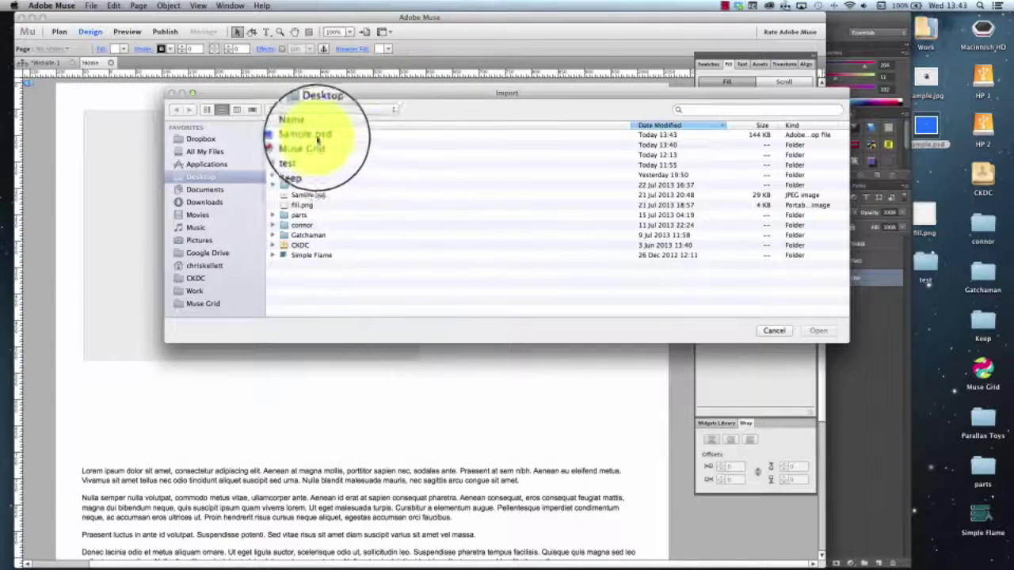
{"action": "left_click", "coordinate": [315, 136]}
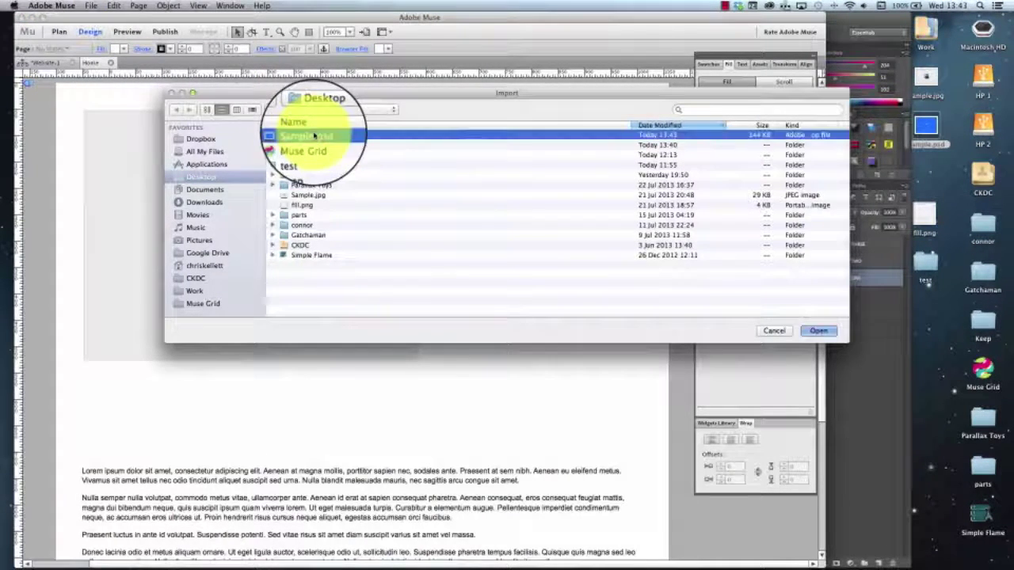
{"action": "left_click", "coordinate": [817, 331]}
{"action": "left_click_drag", "start_coordinate": [395, 201], "coordinate": [352, 145]}
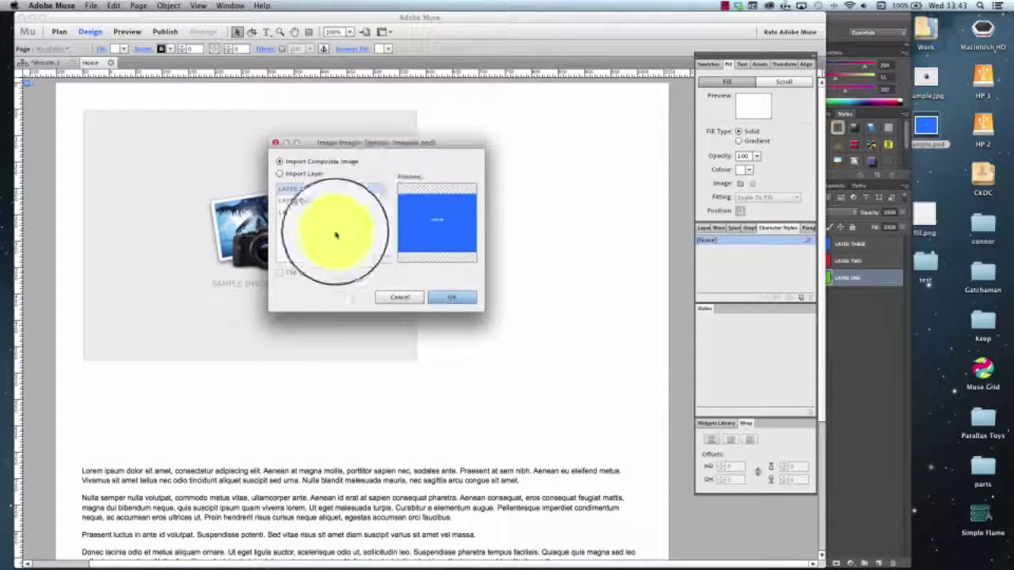
- Import only LAYER ONE of Sample.psd and place it overlapping the sample image at about X 359, Y 142
{"action": "left_click", "coordinate": [280, 175]}
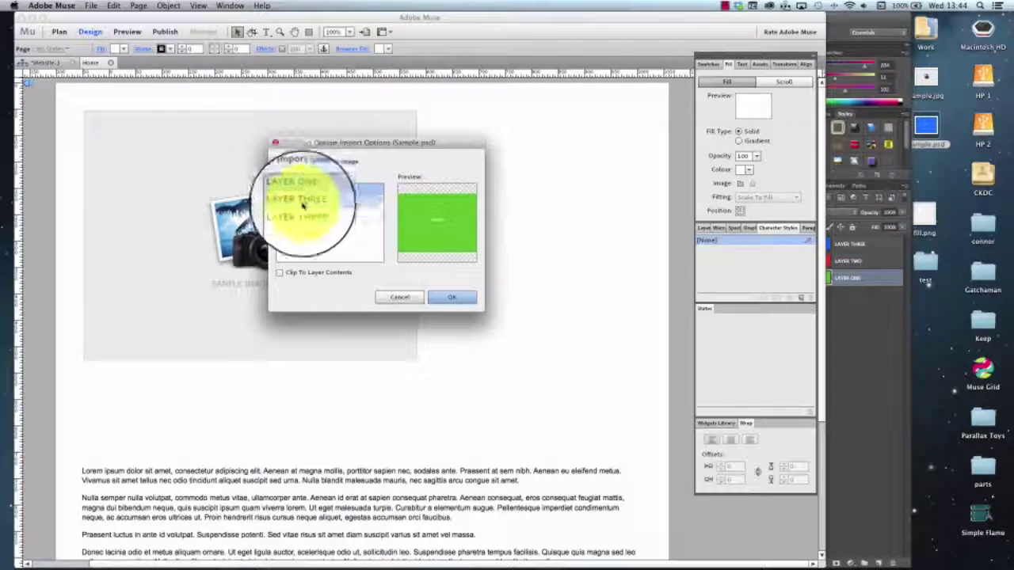
{"action": "left_click", "coordinate": [301, 195]}
{"action": "left_click", "coordinate": [303, 212]}
{"action": "left_click", "coordinate": [295, 189]}
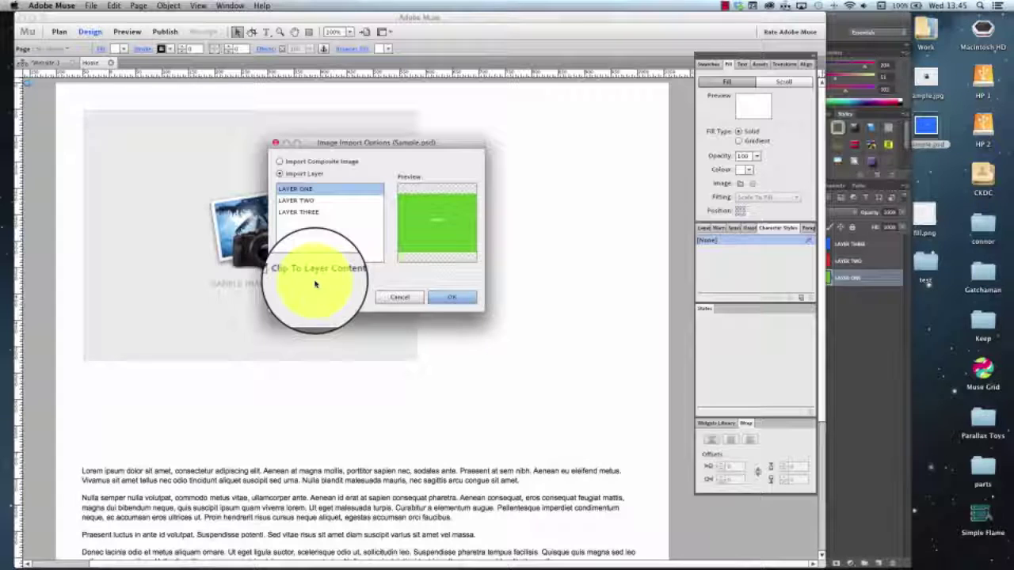
{"action": "left_click", "coordinate": [464, 303]}
{"action": "left_click", "coordinate": [452, 256]}
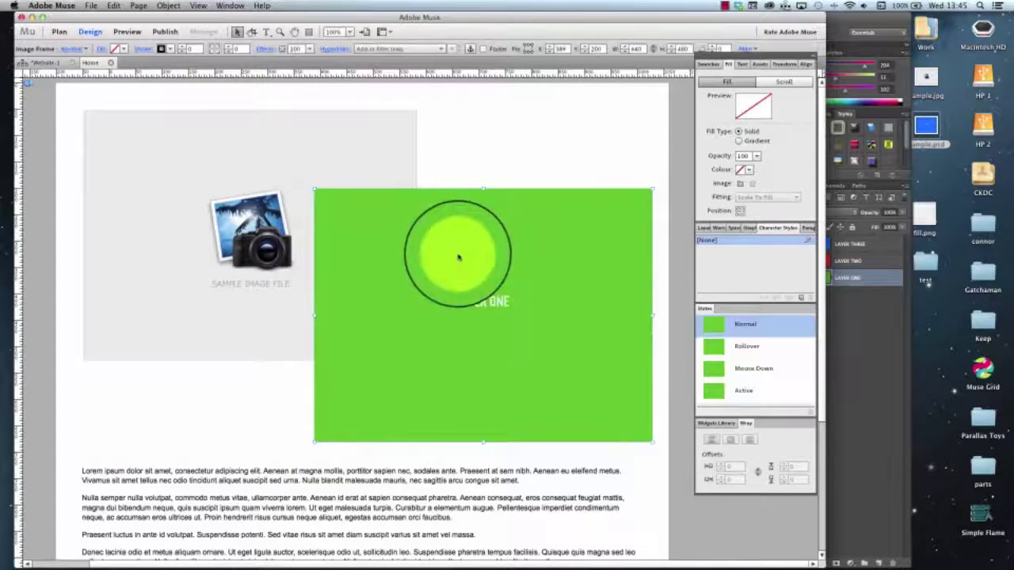
{"action": "left_click_drag", "start_coordinate": [505, 317], "coordinate": [532, 261]}
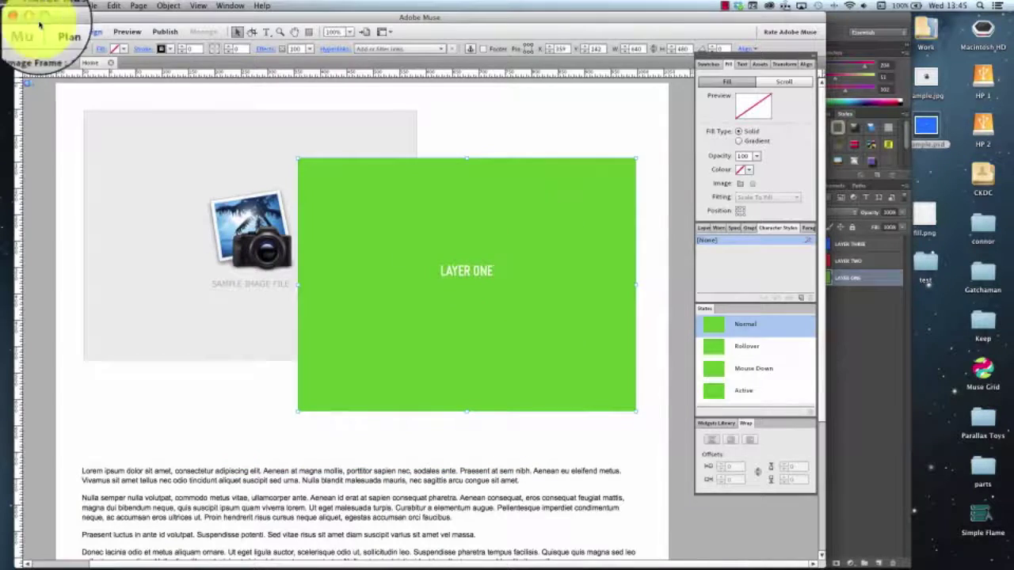
- Import only the red layer of Sample.psd and place it overlapping the green image at about X 219, Y 114
{"action": "left_click", "coordinate": [55, 6]}
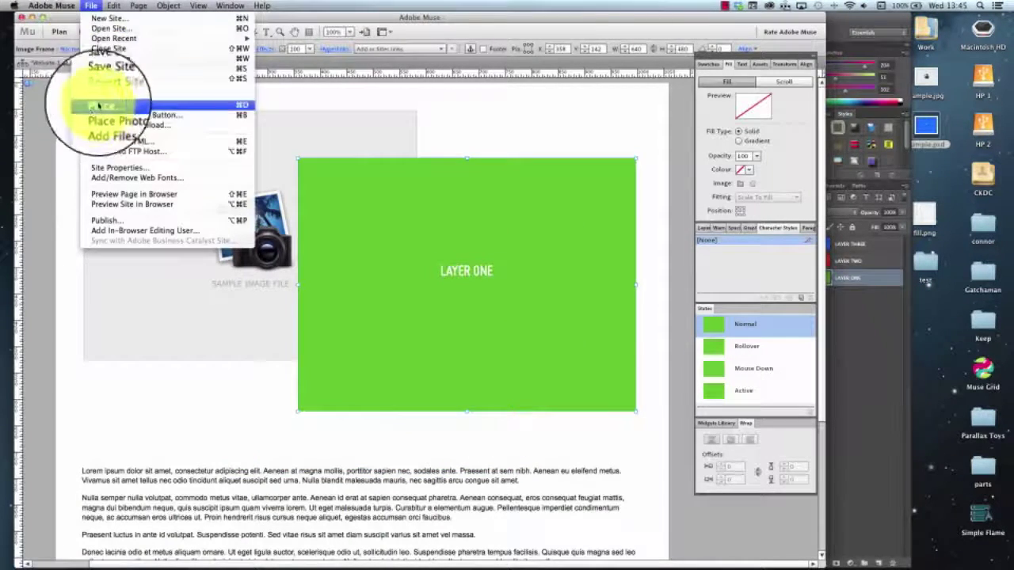
{"action": "left_click", "coordinate": [103, 105]}
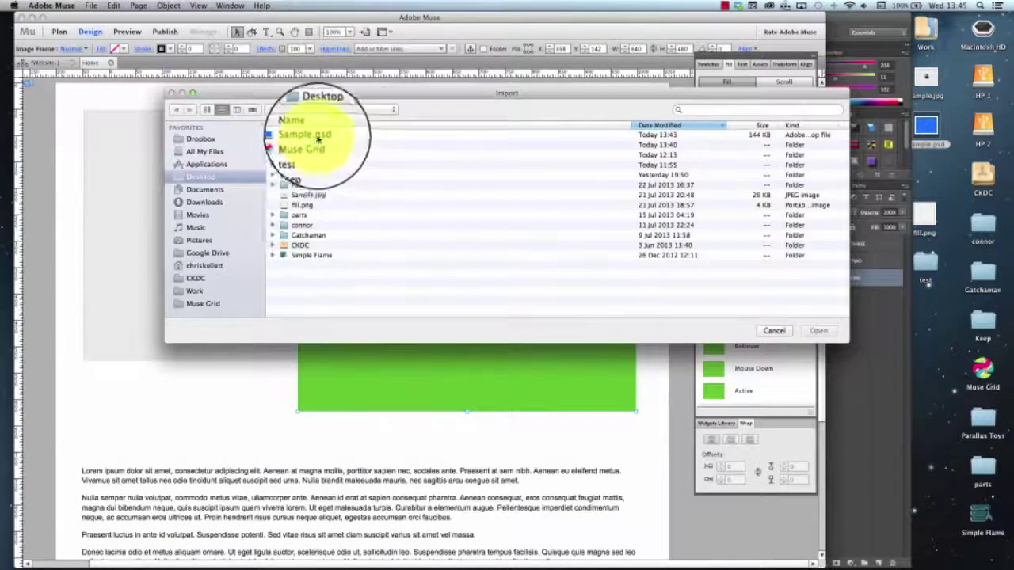
{"action": "left_click", "coordinate": [289, 135]}
{"action": "left_click", "coordinate": [818, 330]}
{"action": "left_click", "coordinate": [299, 148]}
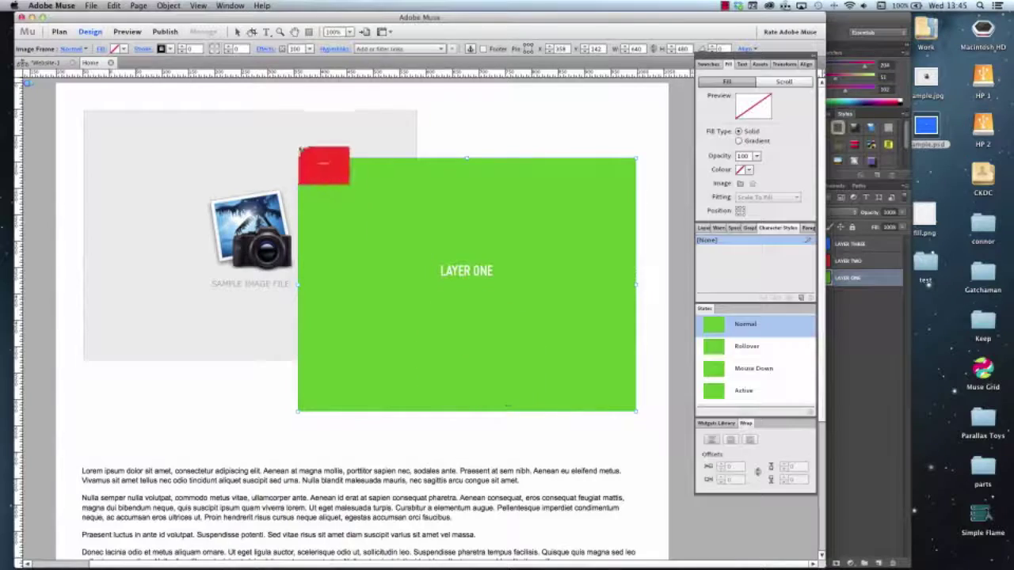
{"action": "left_click", "coordinate": [226, 145]}
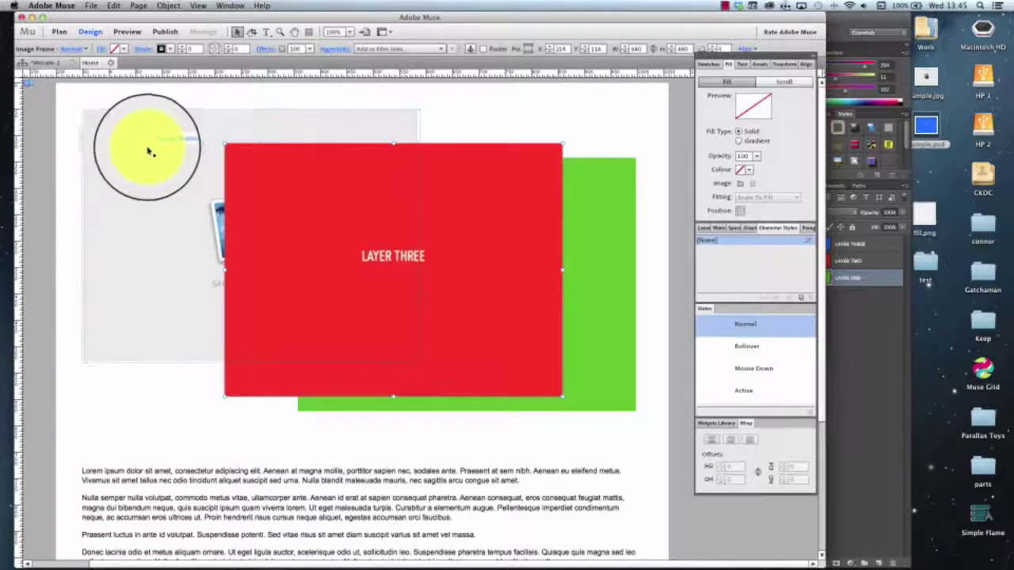
- Import only LAYER THREE of Sample.psd and place the blue image overlapping the red one
{"action": "left_click", "coordinate": [91, 6]}
{"action": "left_click", "coordinate": [119, 102]}
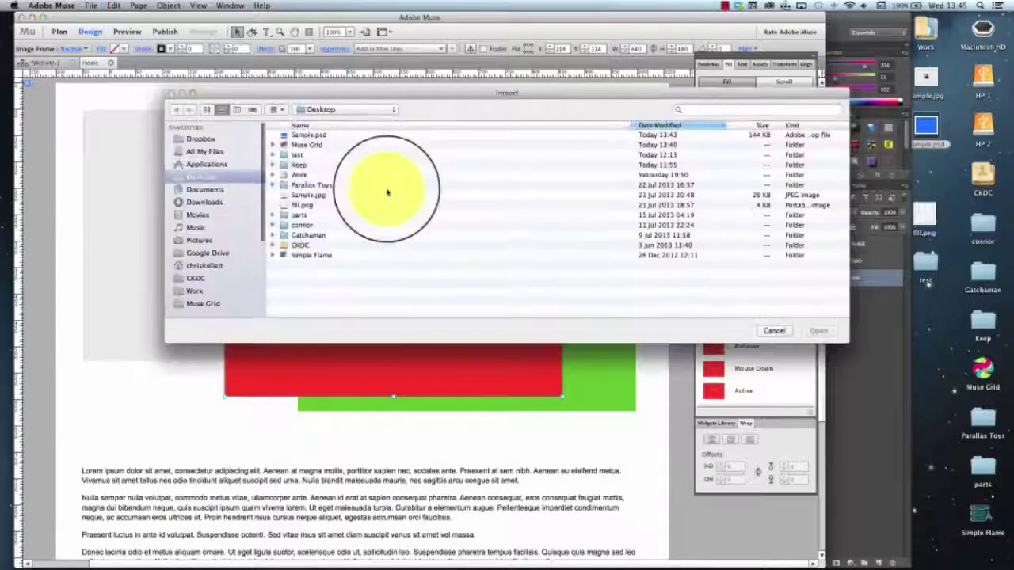
{"action": "left_click", "coordinate": [306, 135]}
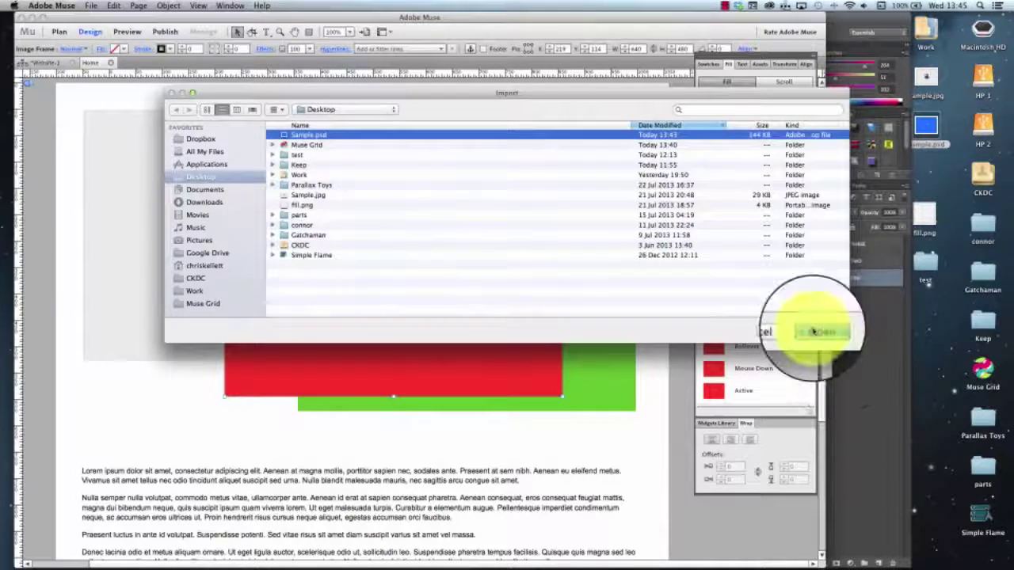
{"action": "left_click", "coordinate": [818, 330]}
{"action": "left_click", "coordinate": [324, 246]}
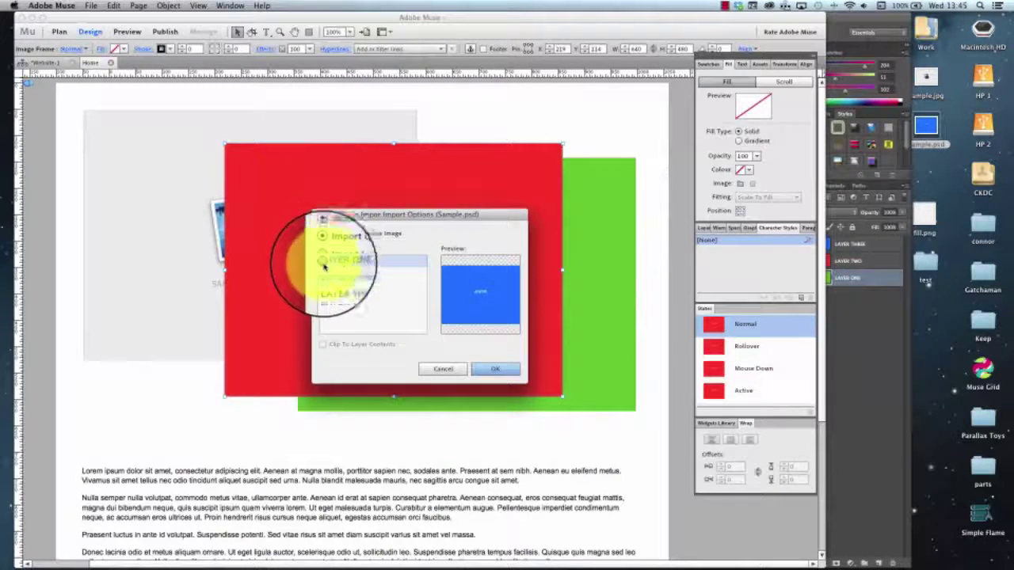
{"action": "left_click", "coordinate": [339, 285]}
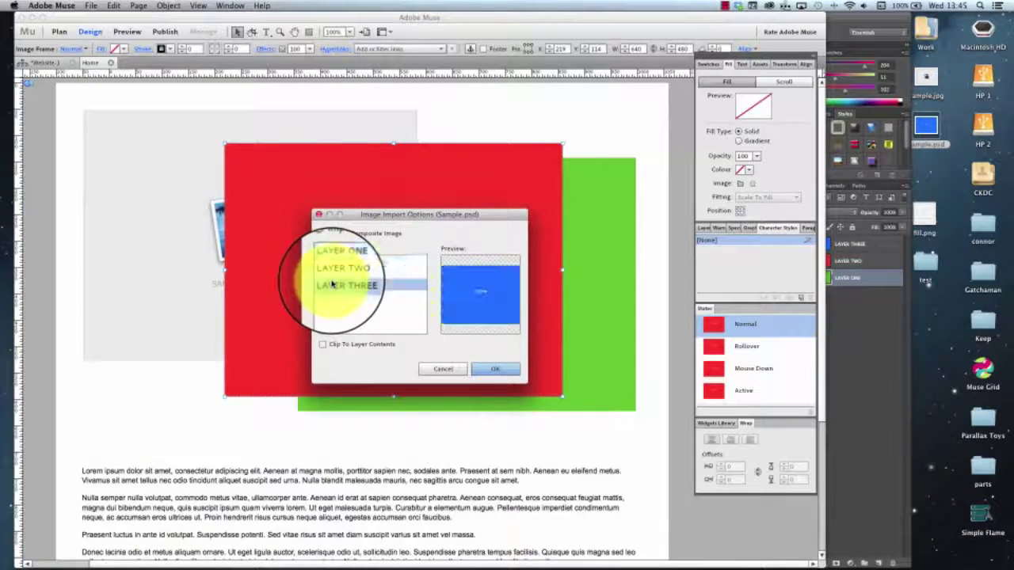
{"action": "left_click", "coordinate": [495, 369]}
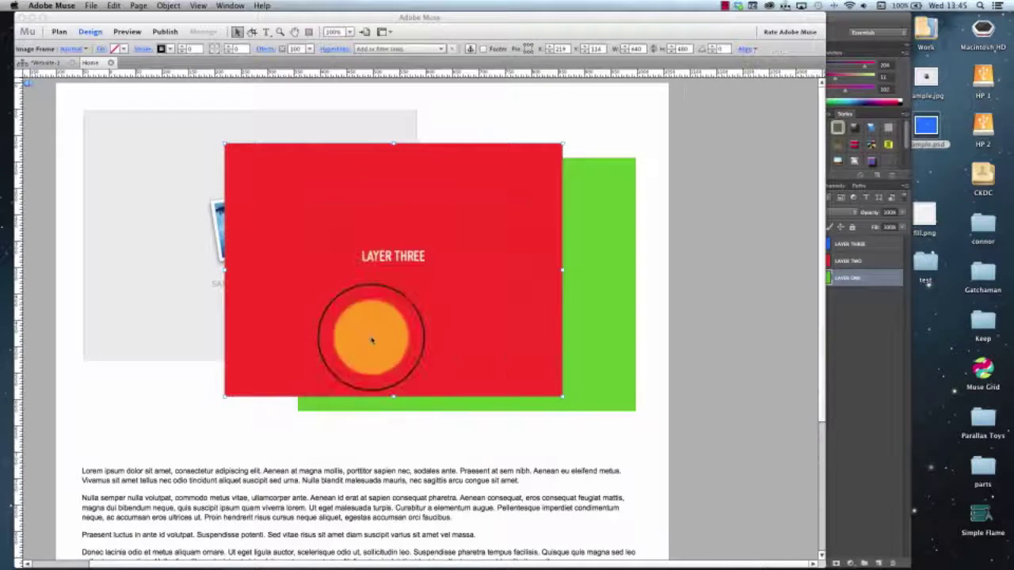
{"action": "left_click", "coordinate": [292, 169]}
- Move the blue image up over the sample image to about X 80, Y 62
{"action": "left_click_drag", "start_coordinate": [452, 238], "coordinate": [267, 193]}
{"action": "key", "text": "super+z"}
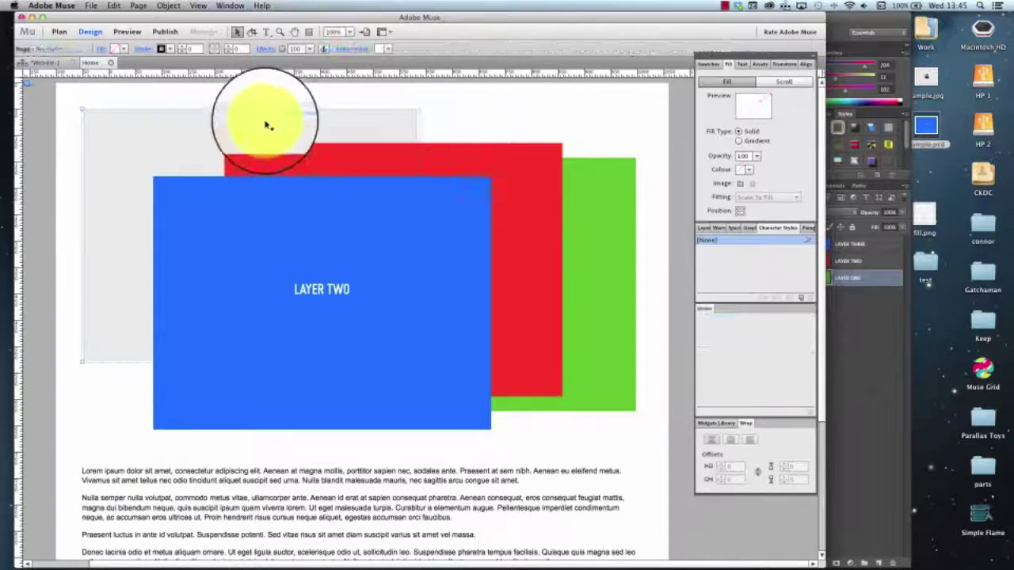
{"action": "left_click", "coordinate": [403, 308]}
{"action": "left_click_drag", "start_coordinate": [403, 308], "coordinate": [243, 228]}
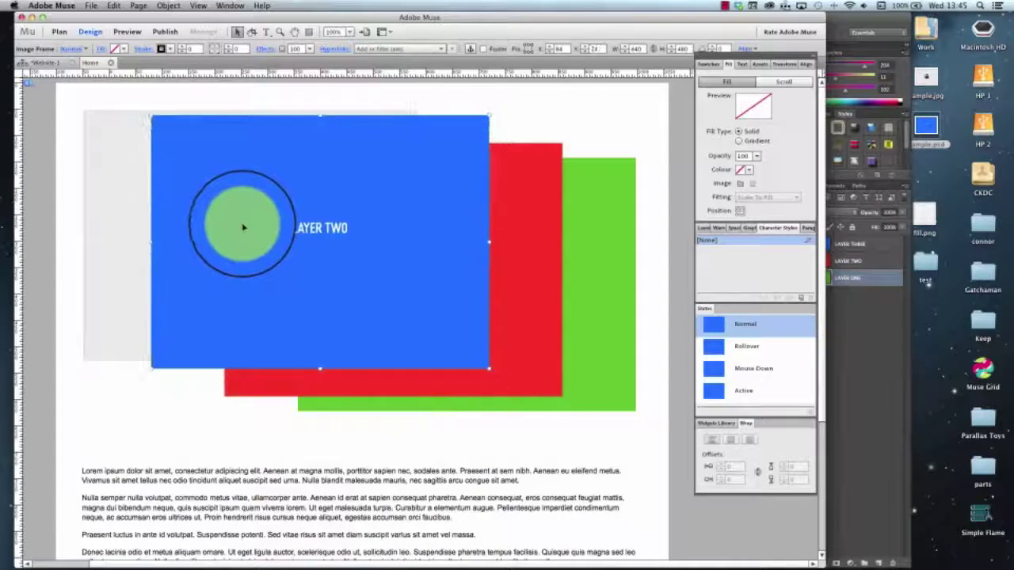
- Open the blue image's original file in Photoshop for editing
{"action": "right_click", "coordinate": [245, 228]}
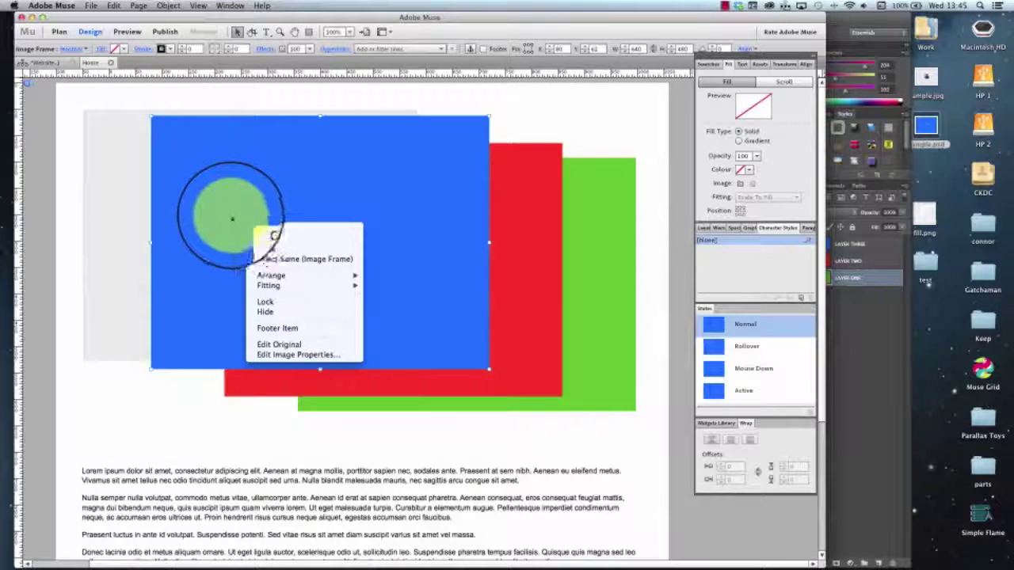
{"action": "left_click", "coordinate": [297, 349]}
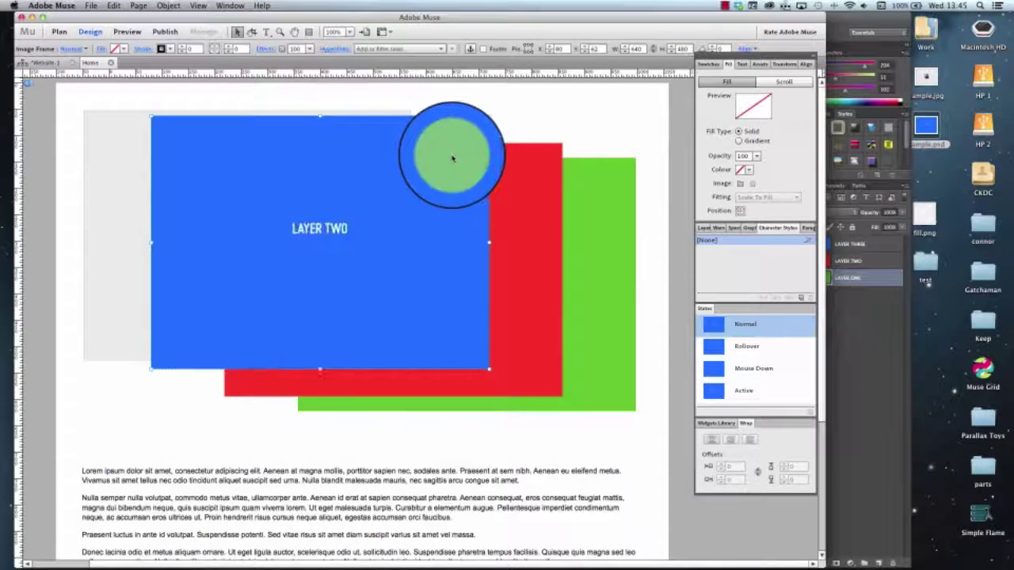
{"action": "right_click", "coordinate": [349, 156]}
{"action": "left_click", "coordinate": [422, 268]}
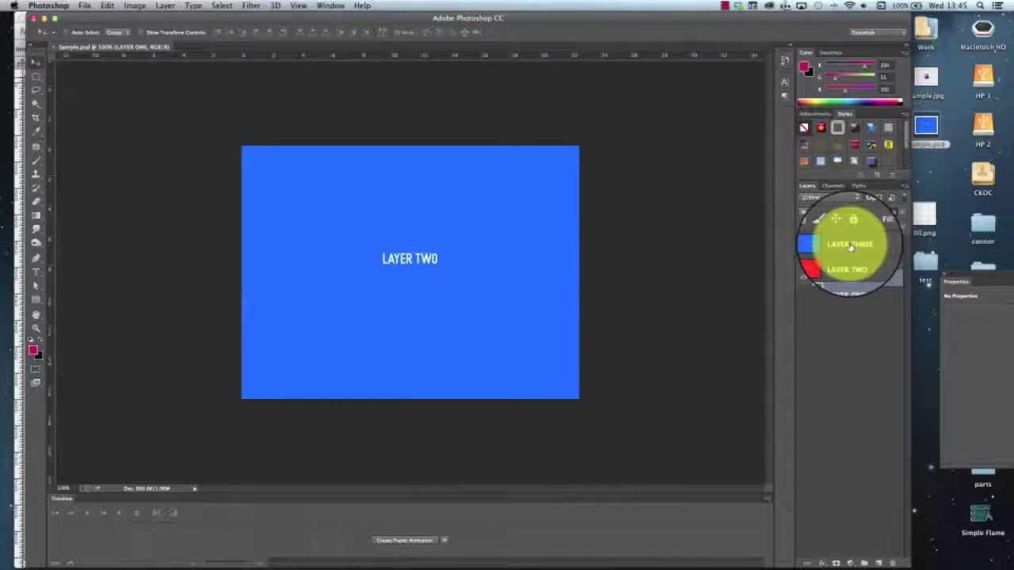
- Add the text EDITED on a new layer above LAYER THREE and position it beneath the LAYER TWO caption
{"action": "left_click", "coordinate": [850, 248]}
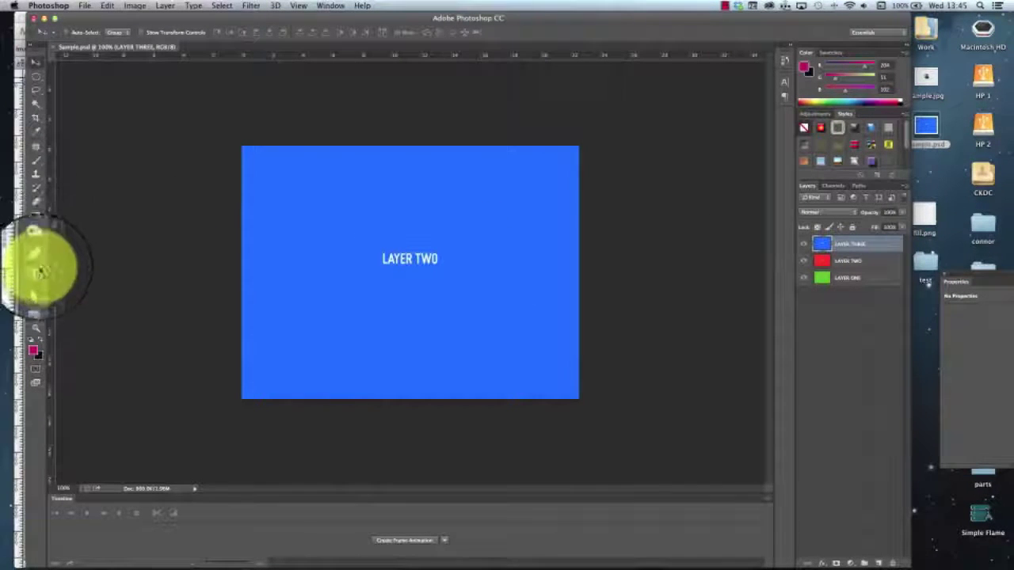
{"action": "left_click", "coordinate": [35, 270]}
{"action": "left_click", "coordinate": [381, 334]}
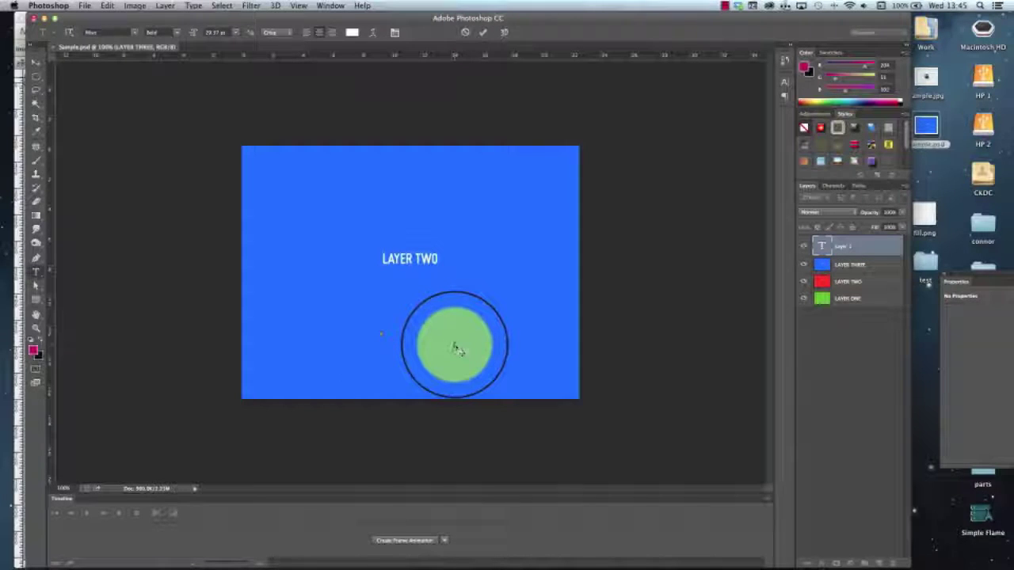
{"action": "left_click", "coordinate": [482, 32]}
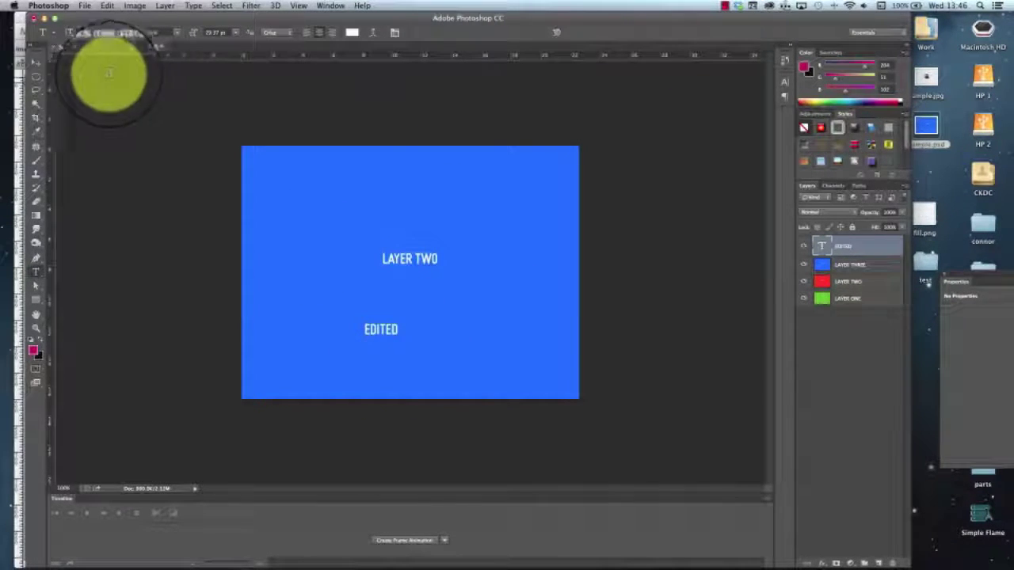
{"action": "left_click", "coordinate": [38, 63]}
{"action": "left_click_drag", "start_coordinate": [394, 333], "coordinate": [424, 303]}
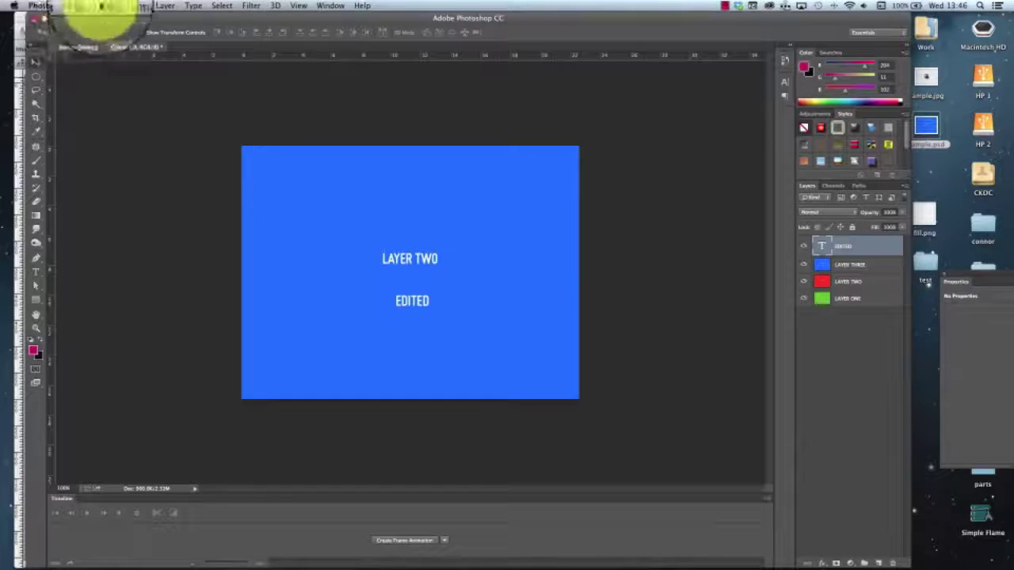
- Merge the EDITED text layer with LAYER THREE and save Sample.psd
{"action": "left_click", "coordinate": [895, 265], "text": "shift"}
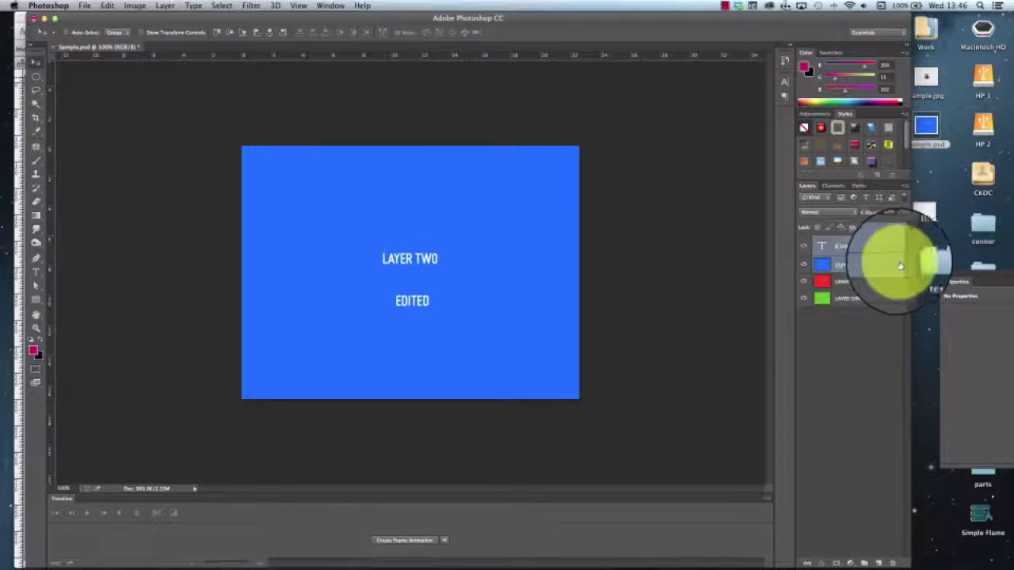
{"action": "right_click", "coordinate": [899, 265]}
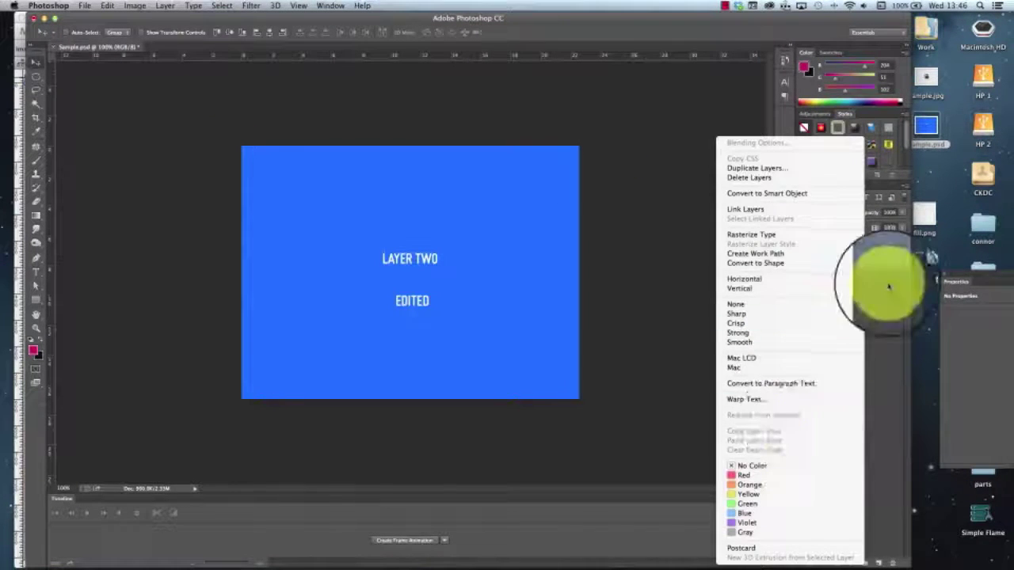
{"action": "left_click", "coordinate": [888, 260]}
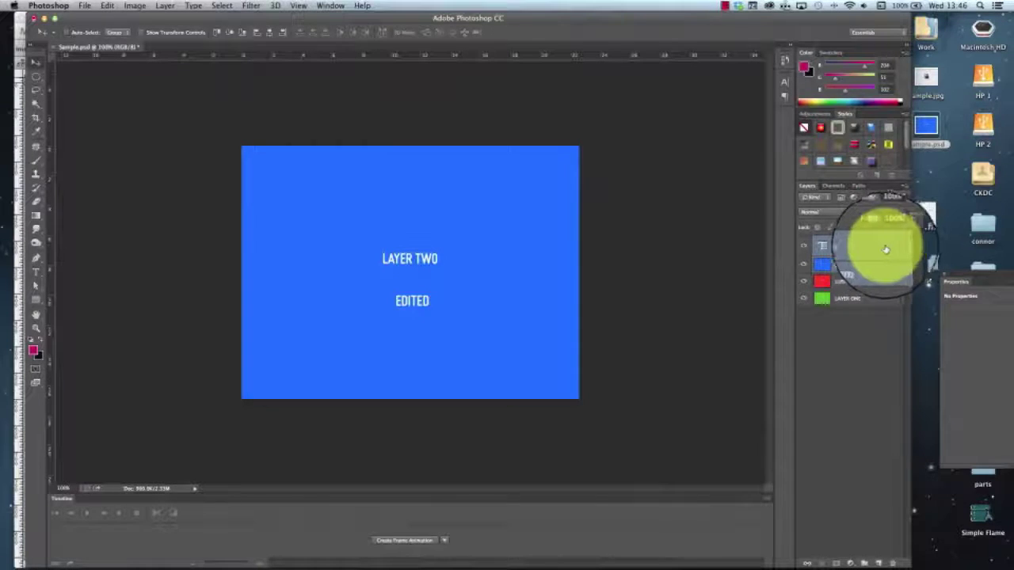
{"action": "left_click", "coordinate": [904, 185]}
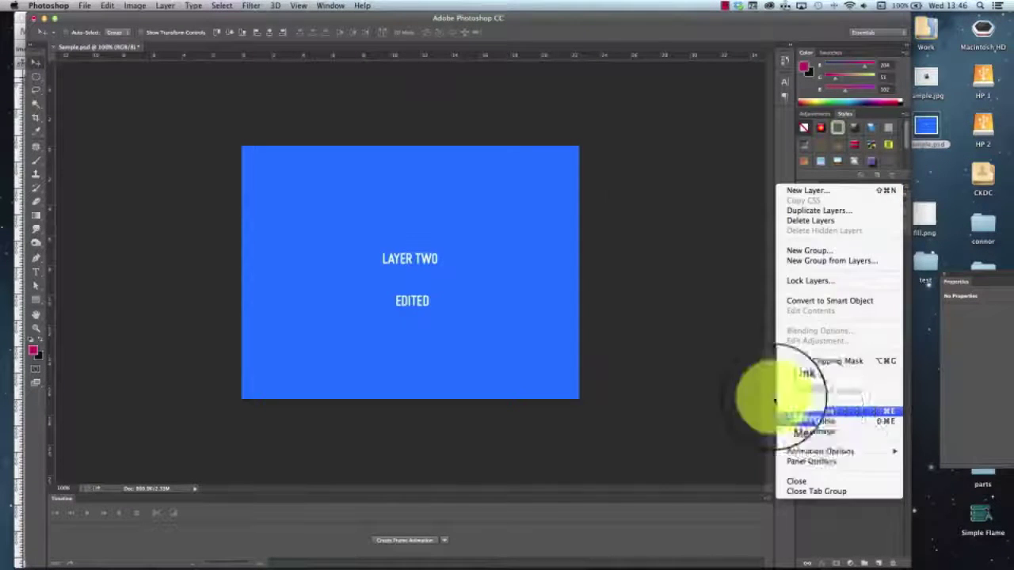
{"action": "left_click", "coordinate": [811, 411]}
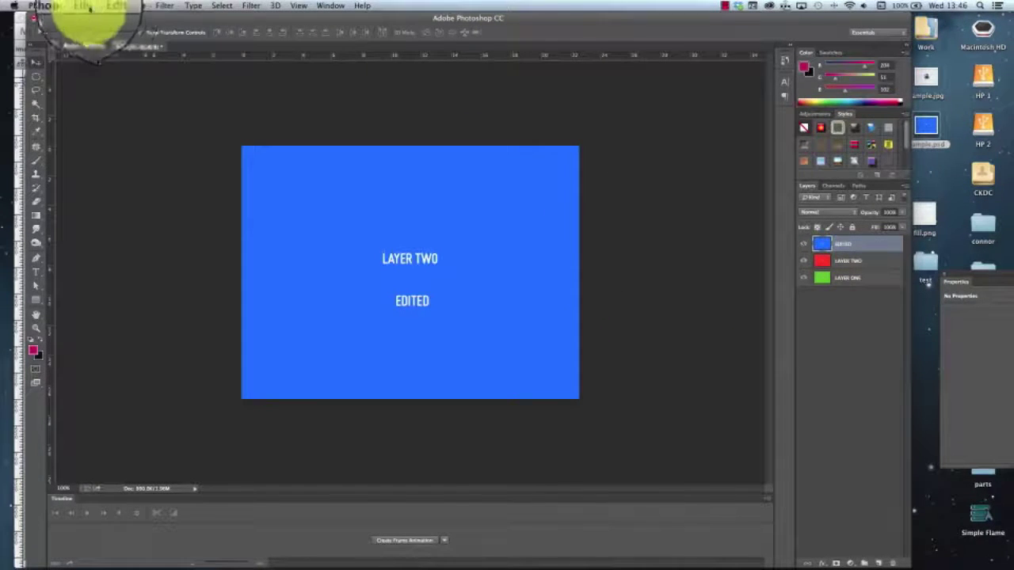
{"action": "left_click", "coordinate": [94, 8]}
{"action": "left_click", "coordinate": [93, 120]}
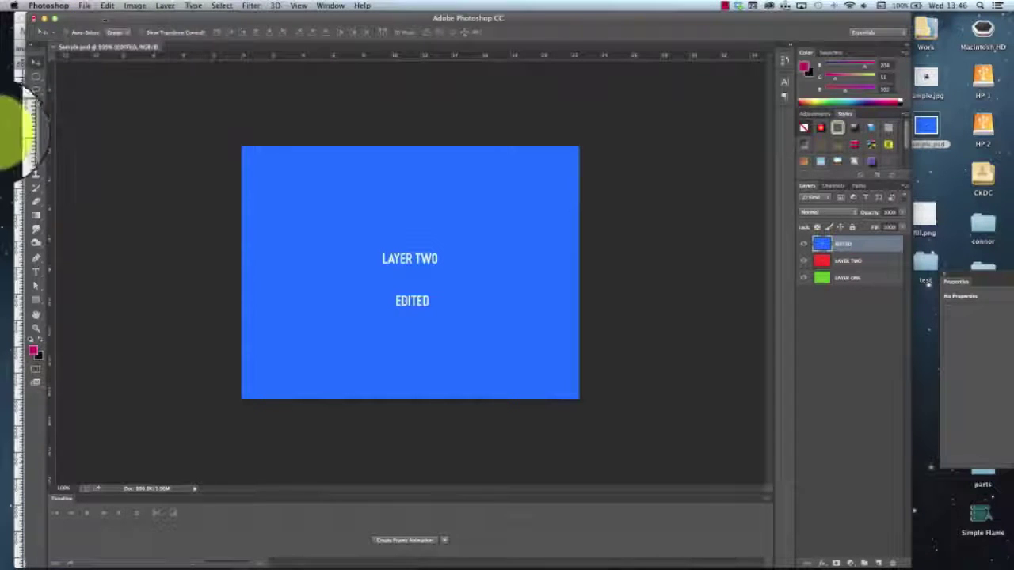
- Switch to Adobe Muse, refresh the edited blue image, and move it to about X 144, Y 49
{"action": "left_click", "coordinate": [19, 137]}
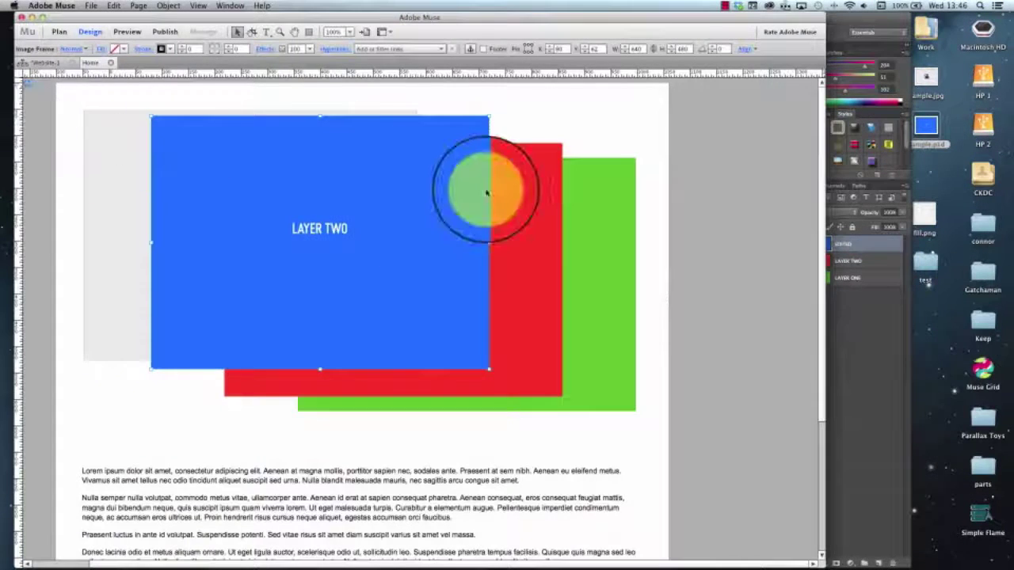
{"action": "left_click", "coordinate": [459, 194]}
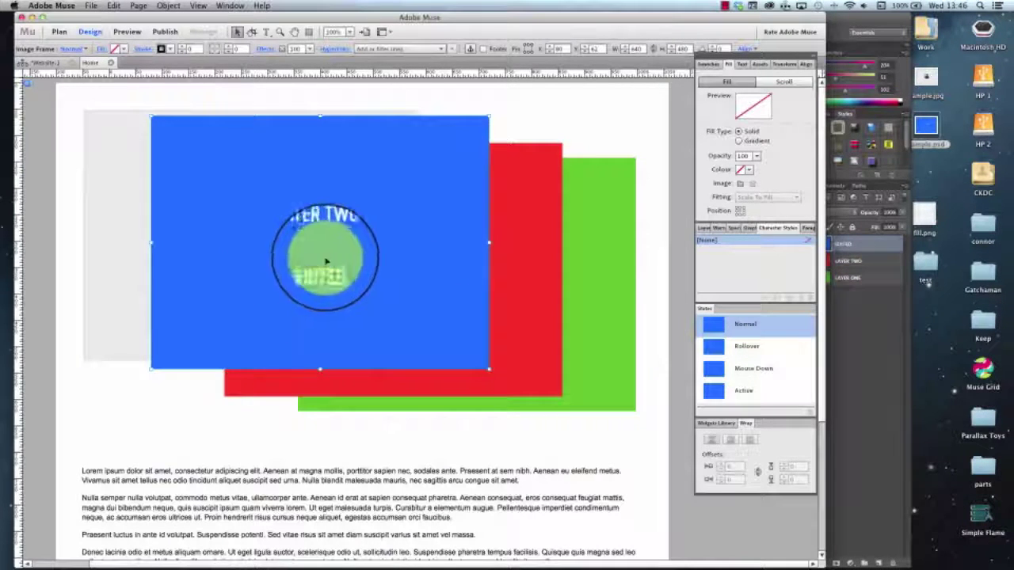
{"action": "left_click_drag", "start_coordinate": [426, 221], "coordinate": [464, 214]}
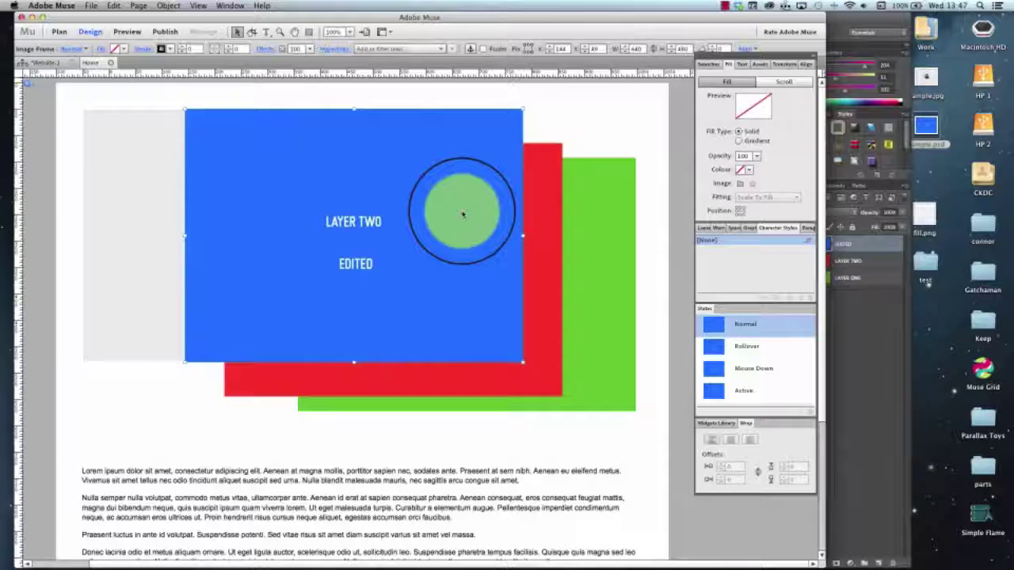
- Reposition the edited blue image to about X 92, Y 76
{"action": "left_click", "coordinate": [632, 125]}
{"action": "left_click", "coordinate": [304, 229]}
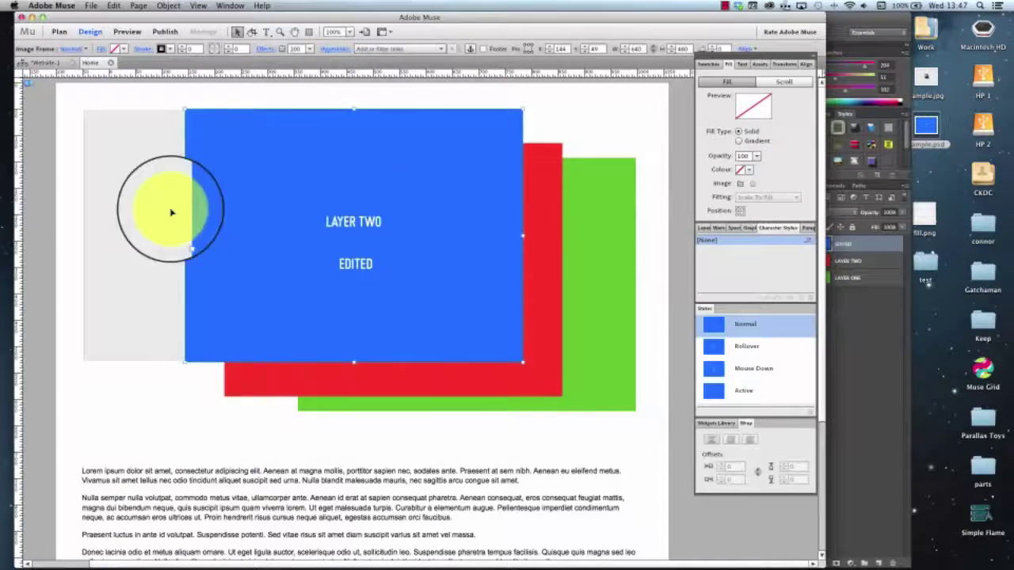
{"action": "left_click_drag", "start_coordinate": [349, 210], "coordinate": [322, 215]}
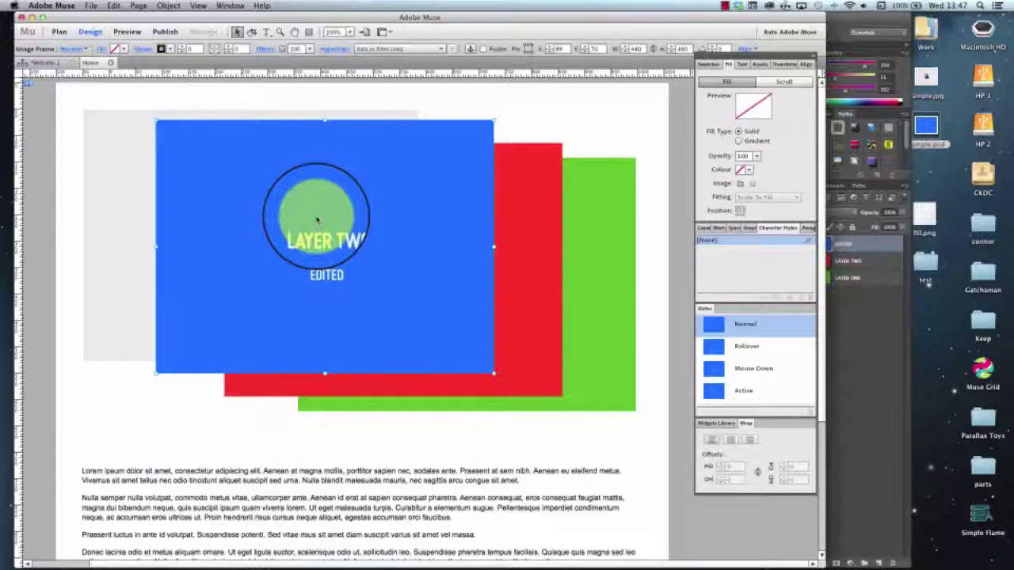
{"action": "mouse_move", "coordinate": [317, 221]}
{"action": "left_mouse_down"}
{"action": "mouse_move", "coordinate": [392, 209]}
{"action": "mouse_move", "coordinate": [417, 208]}
{"action": "mouse_move", "coordinate": [419, 219]}
{"action": "mouse_move", "coordinate": [414, 206]}
{"action": "mouse_move", "coordinate": [472, 253]}
{"action": "left_mouse_up"}
{"action": "scroll", "coordinate": [470, 214], "scroll_direction": "down", "scroll_amount": 5}
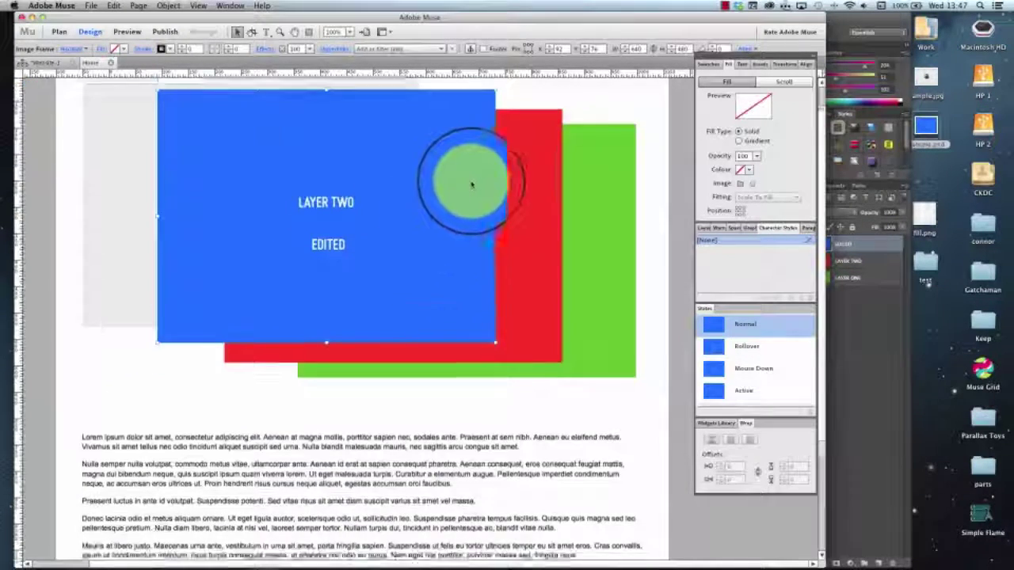
{"action": "scroll", "coordinate": [507, 190], "scroll_direction": "up", "scroll_amount": 5}
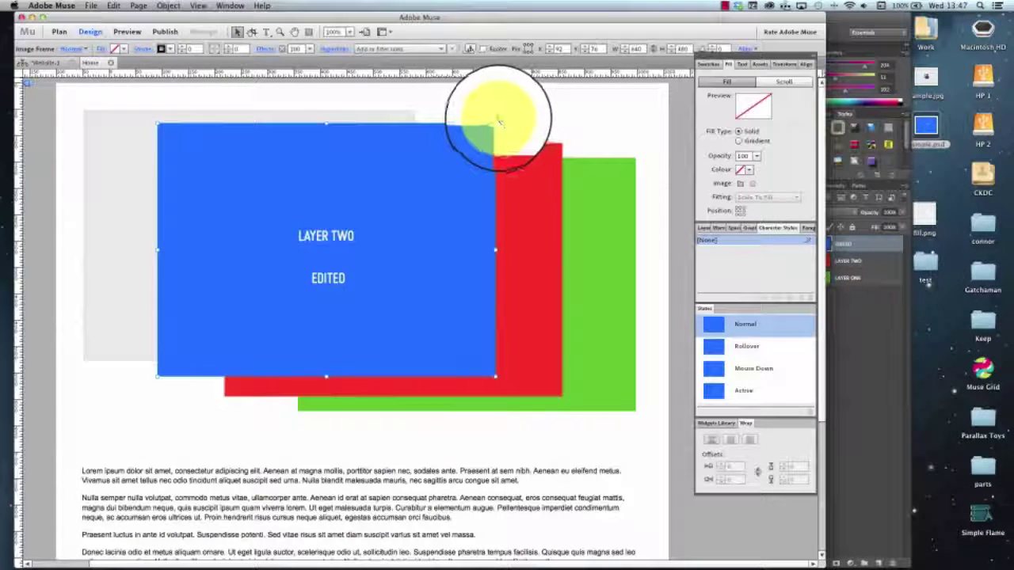
- Scale the blue image to about 232 px wide and the red one to 323 by 242 px, moving red to about X 319, Y 427
{"action": "left_click_drag", "start_coordinate": [494, 122], "coordinate": [277, 285]}
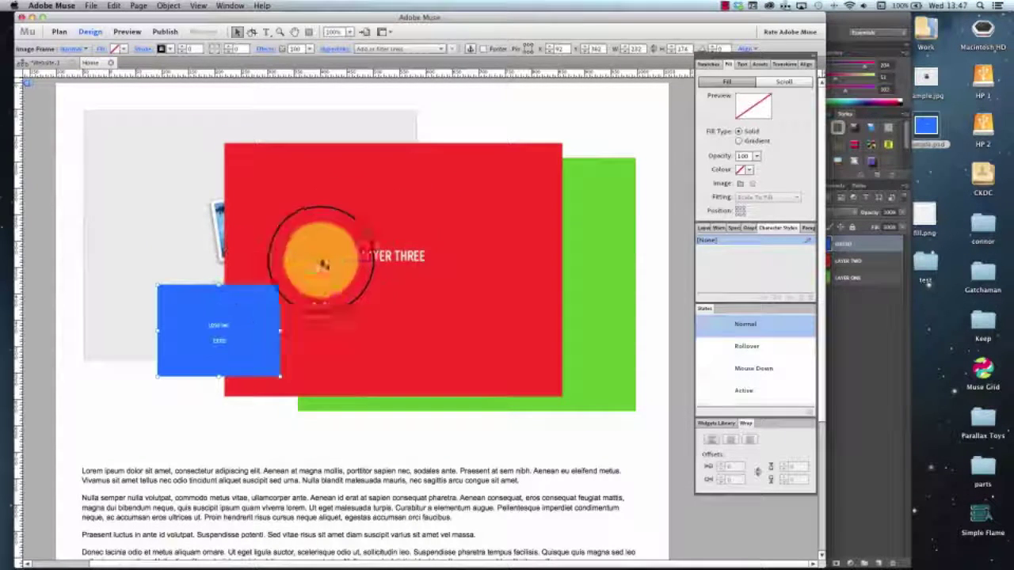
{"action": "left_click", "coordinate": [385, 215]}
{"action": "left_click_drag", "start_coordinate": [562, 144], "coordinate": [396, 267]}
{"action": "left_click_drag", "start_coordinate": [333, 300], "coordinate": [363, 355]}
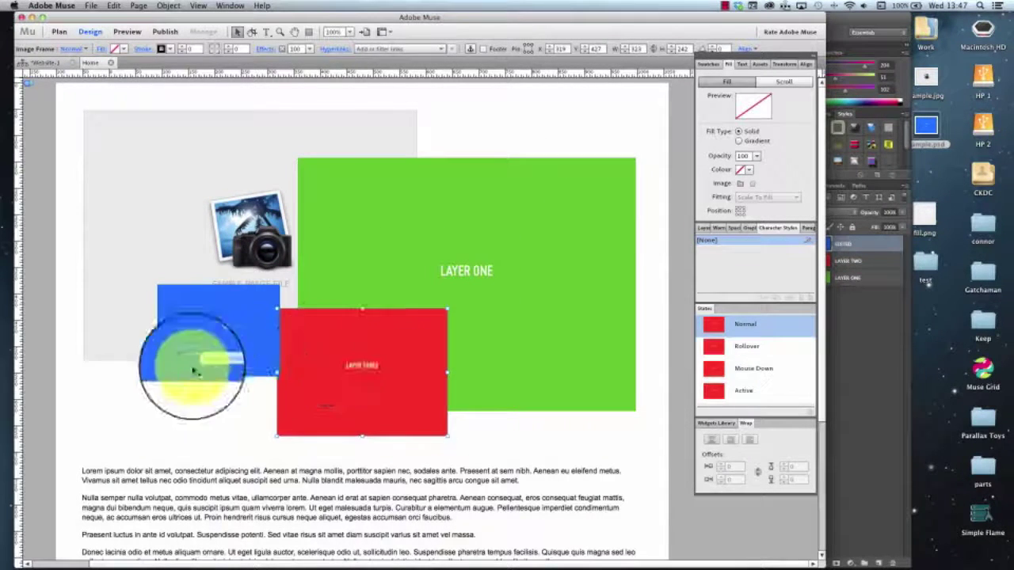
- Line up the blue and red images beneath the grey sample image and scale the red one to the blue one's size
{"action": "left_click_drag", "start_coordinate": [201, 324], "coordinate": [144, 391]}
{"action": "left_click_drag", "start_coordinate": [352, 387], "coordinate": [289, 408]}
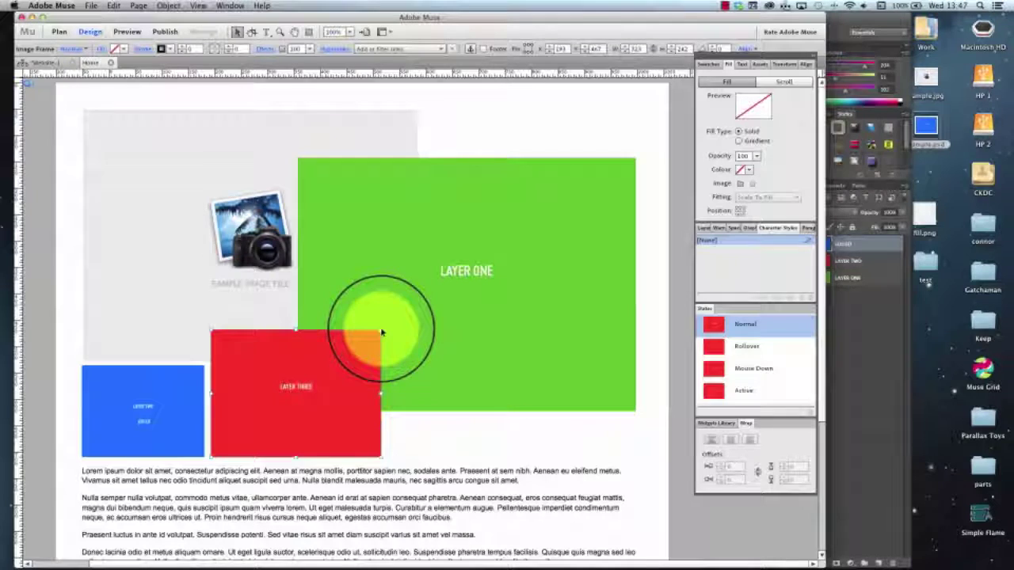
{"action": "left_click_drag", "start_coordinate": [380, 331], "coordinate": [334, 365]}
- Move the green image beside the red one and scale it to about 232 by 174 px to complete the row
{"action": "left_click_drag", "start_coordinate": [422, 332], "coordinate": [437, 366]}
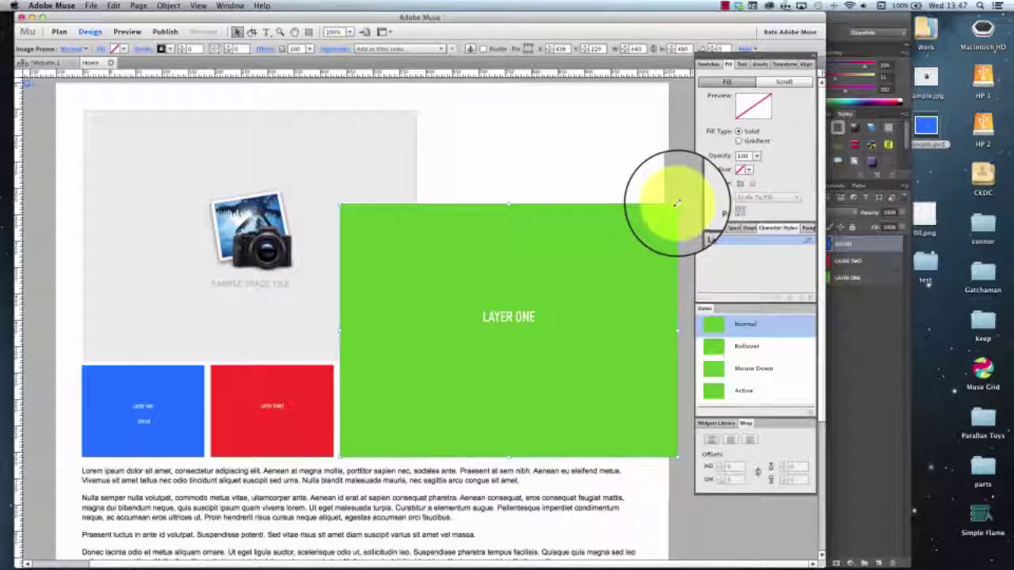
{"action": "left_click_drag", "start_coordinate": [677, 203], "coordinate": [464, 392]}
{"action": "left_click", "coordinate": [498, 343]}
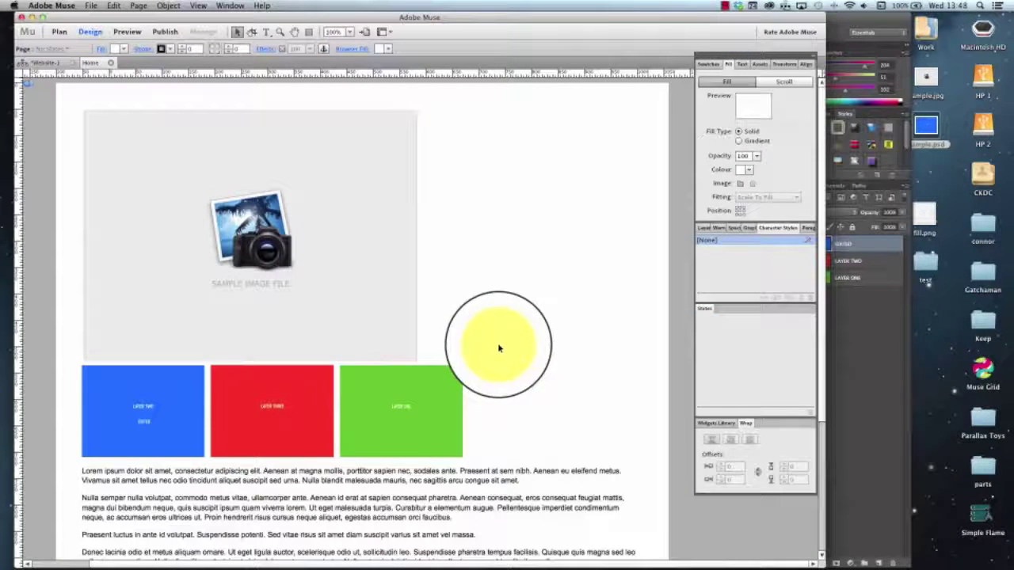
{"action": "left_click_drag", "start_coordinate": [555, 396], "coordinate": [34, 407]}
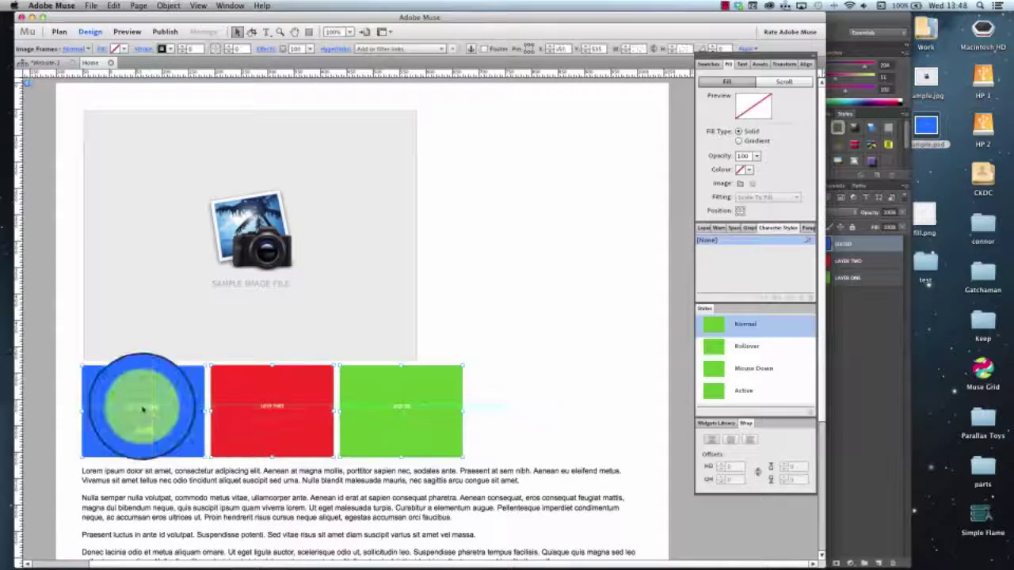
{"action": "left_click", "coordinate": [520, 328]}
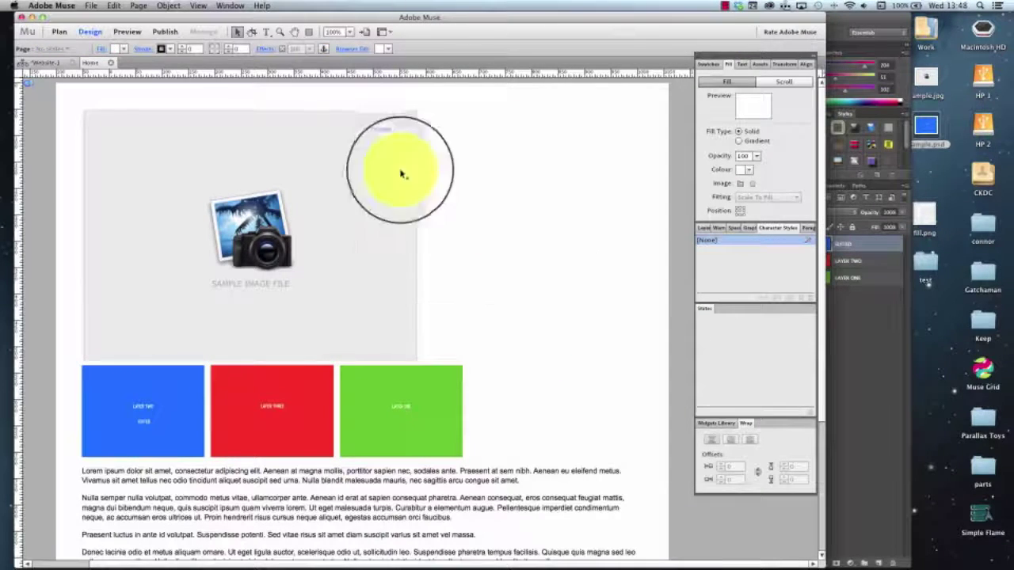
- Export the site as HTML to the test folder on the desktop and close the browser view of it
{"action": "left_click", "coordinate": [93, 5]}
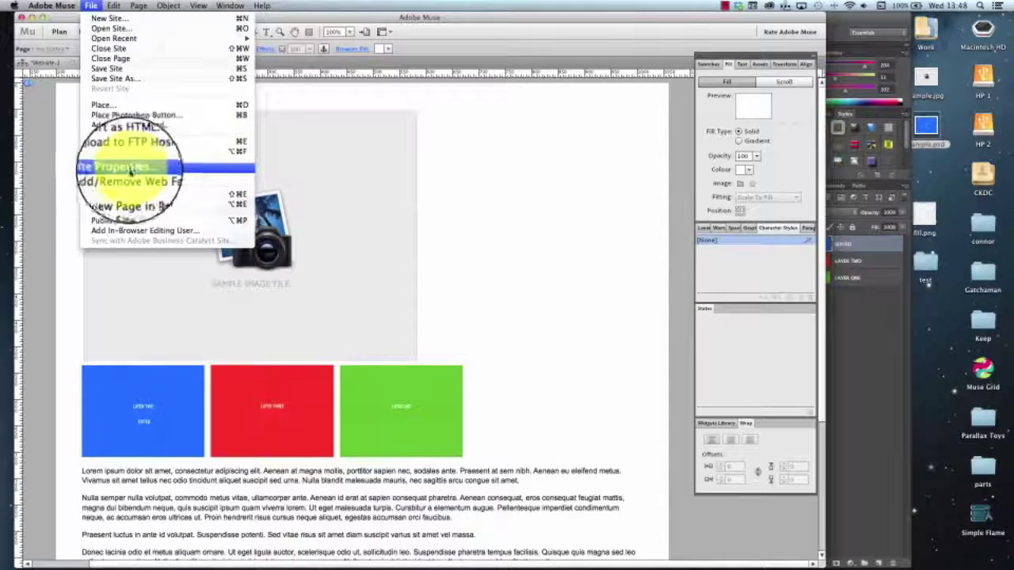
{"action": "left_click", "coordinate": [120, 141]}
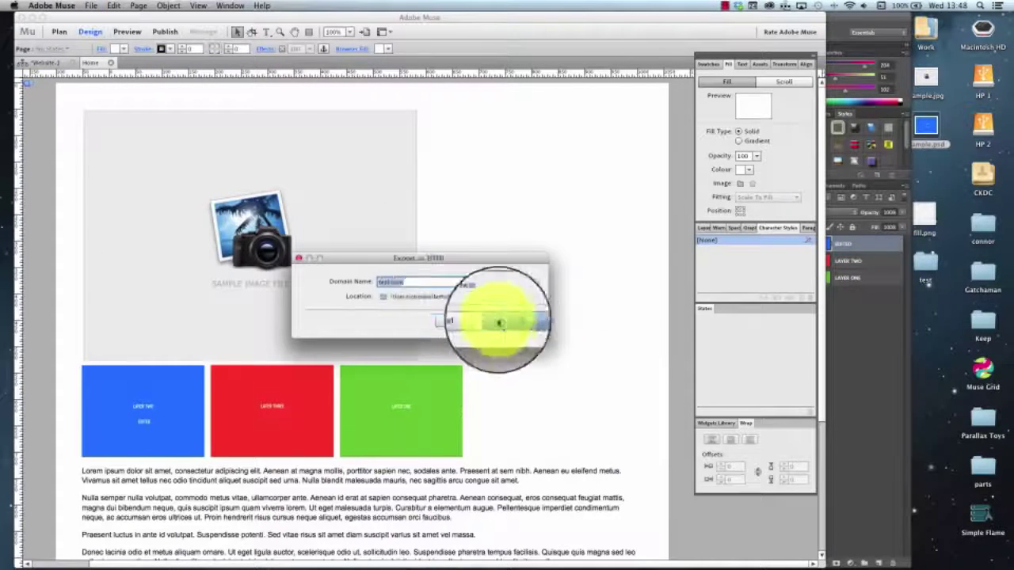
{"action": "left_click", "coordinate": [520, 323]}
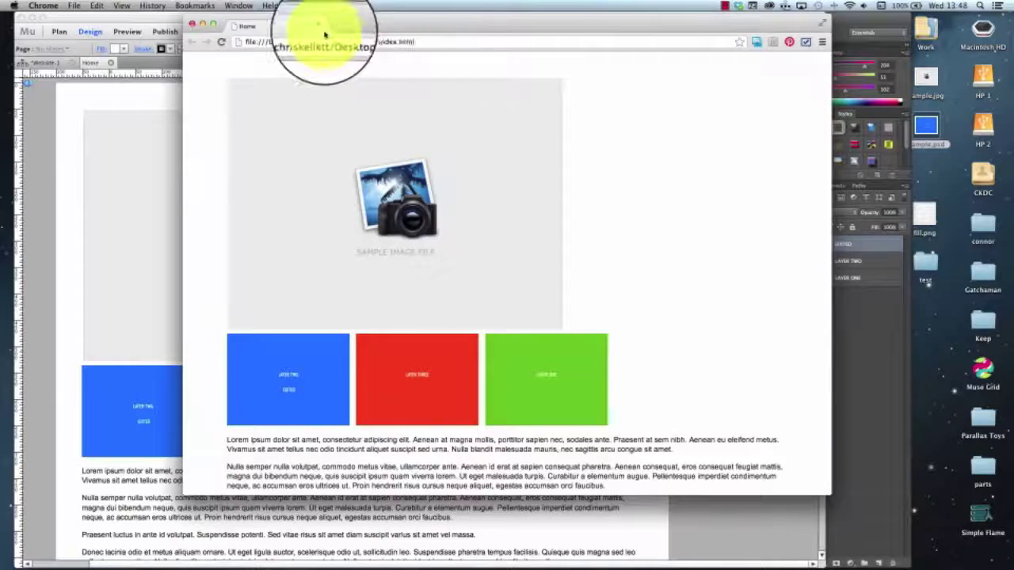
{"action": "key", "text": "super+w"}
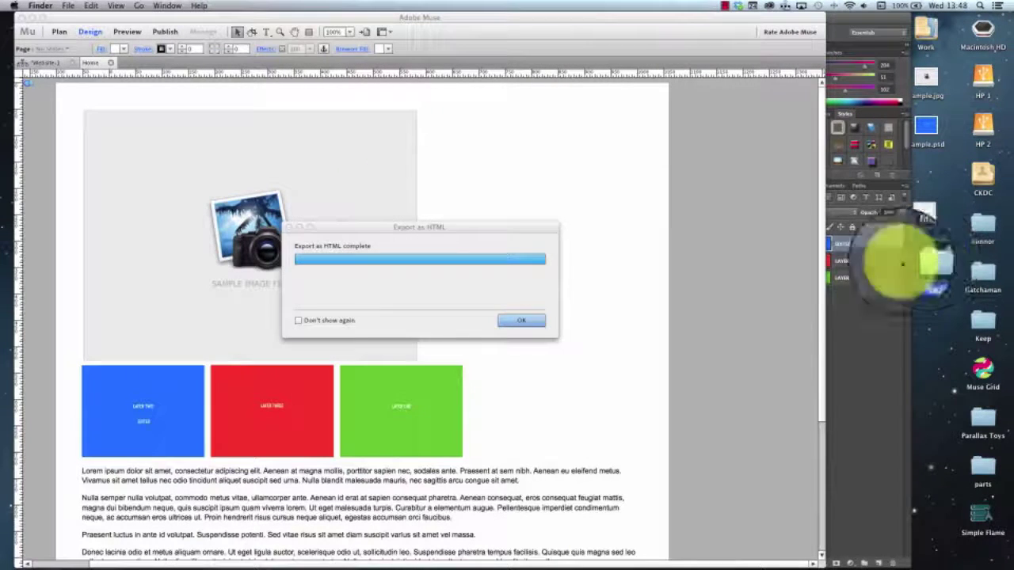
{"action": "left_click", "coordinate": [520, 320]}
- Open the images folder inside the exported test folder and preview the green and red layer JPEGs
{"action": "left_click", "coordinate": [933, 265]}
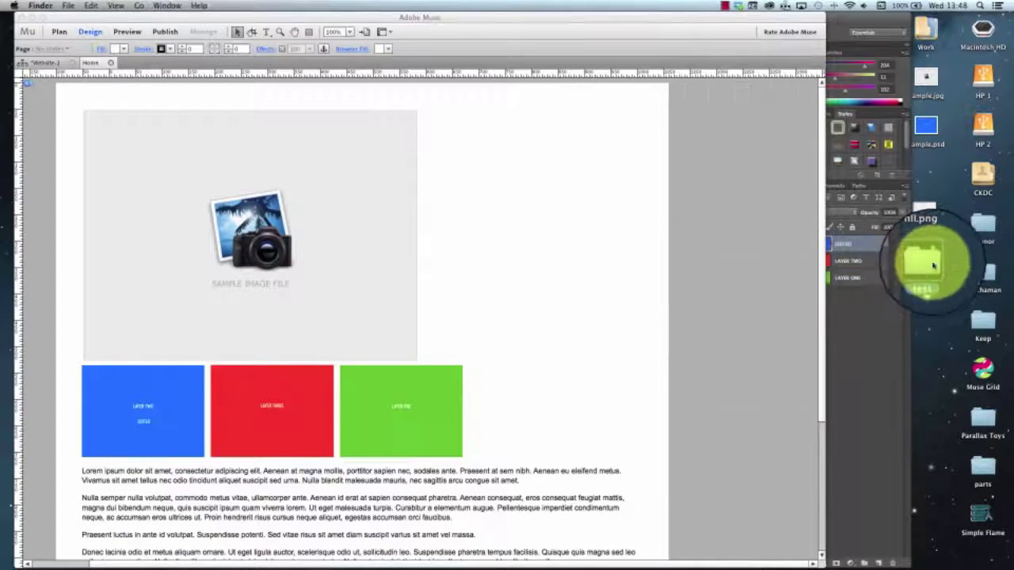
{"action": "double_click", "coordinate": [933, 265]}
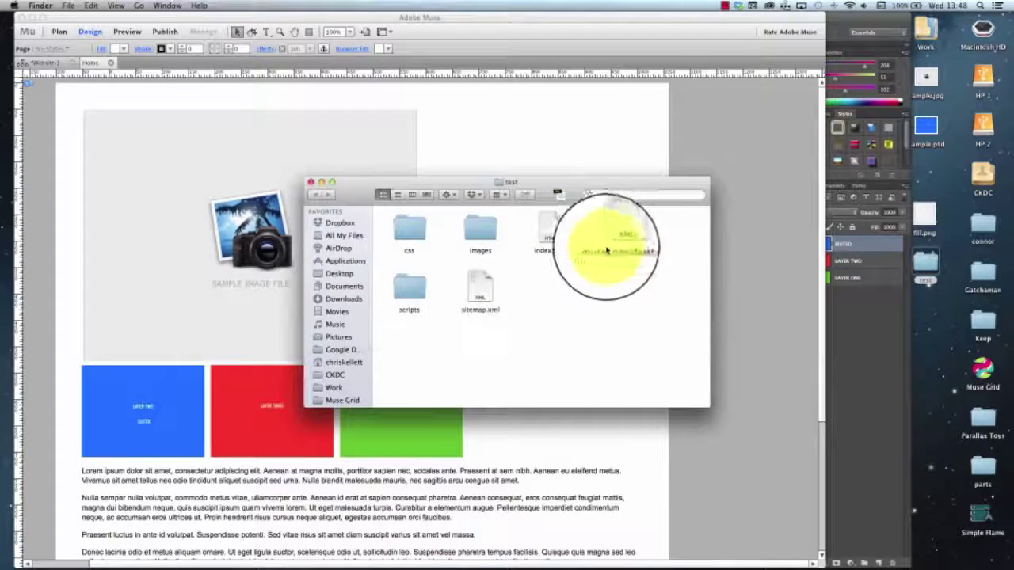
{"action": "double_click", "coordinate": [475, 229]}
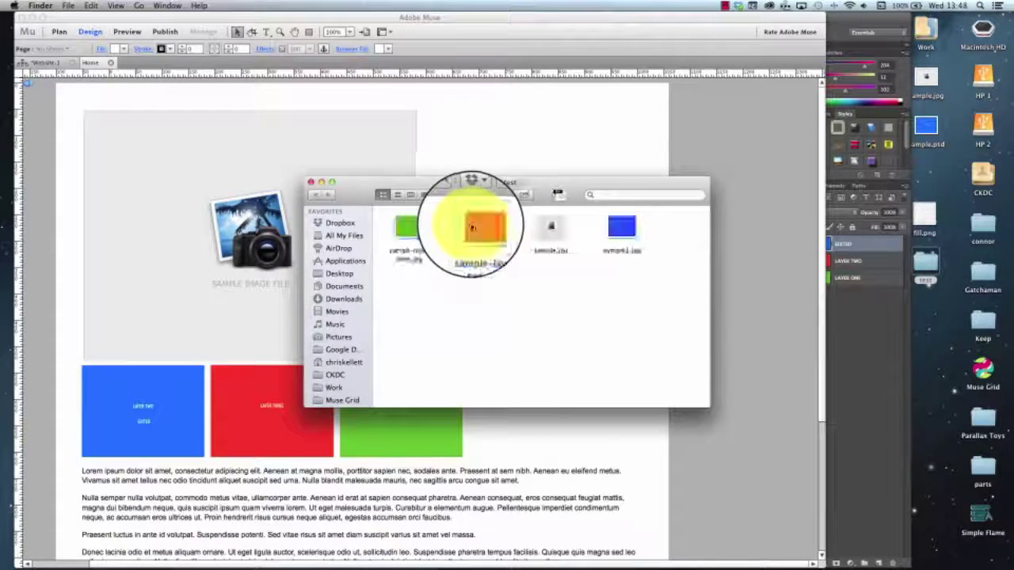
{"action": "left_click", "coordinate": [400, 223]}
{"action": "key", "text": "space"}
{"action": "key", "text": "space"}
{"action": "left_click", "coordinate": [478, 227]}
{"action": "key", "text": "space"}
{"action": "key", "text": "space"}
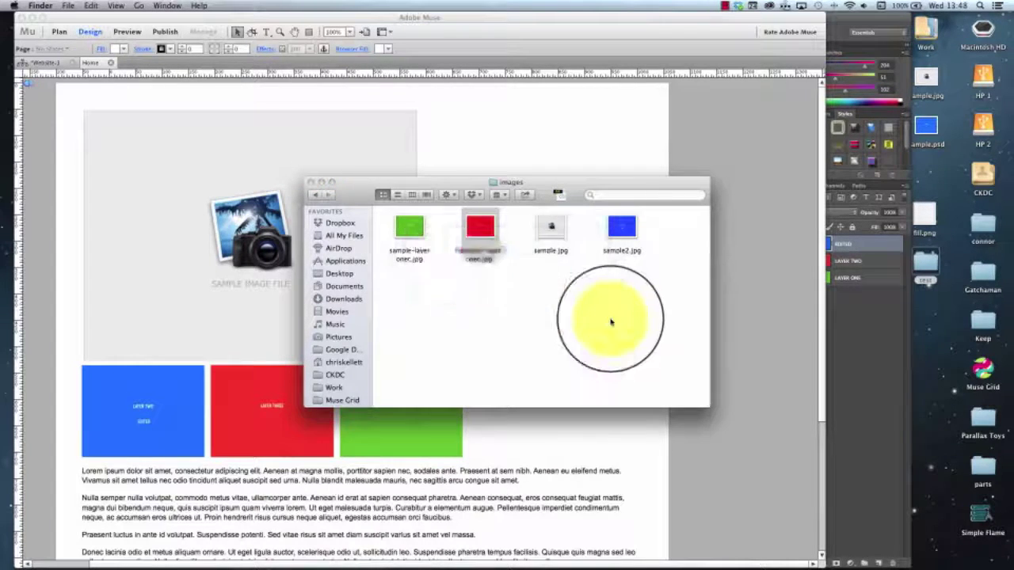
- Preview the exported sample2.jpg at its output size and close the images folder
{"action": "left_click", "coordinate": [622, 228]}
{"action": "key", "text": "space"}
{"action": "key", "text": "space"}
{"action": "left_click", "coordinate": [554, 238]}
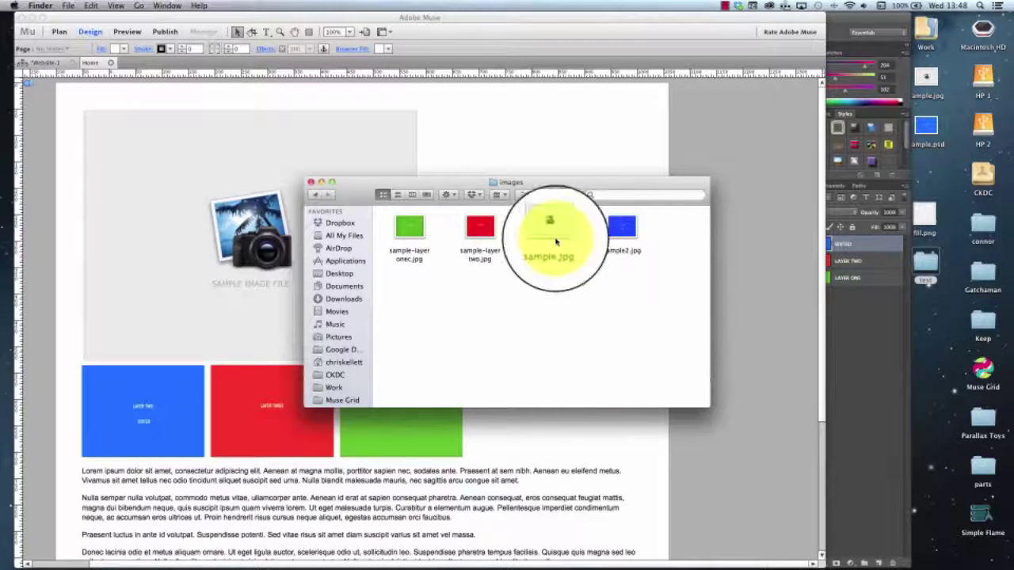
{"action": "left_click", "coordinate": [632, 225]}
{"action": "key", "text": "space"}
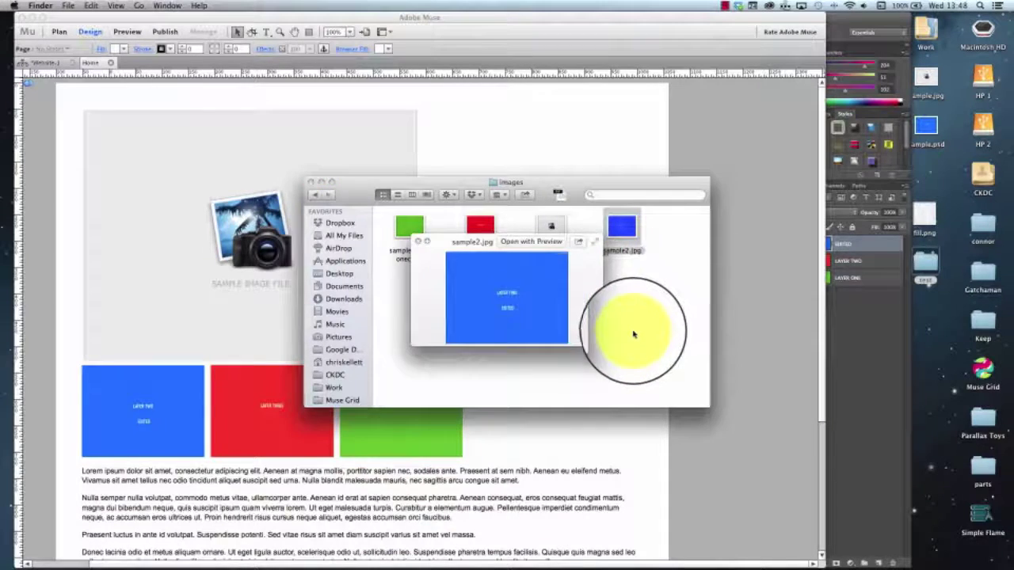
{"action": "key", "text": "space"}
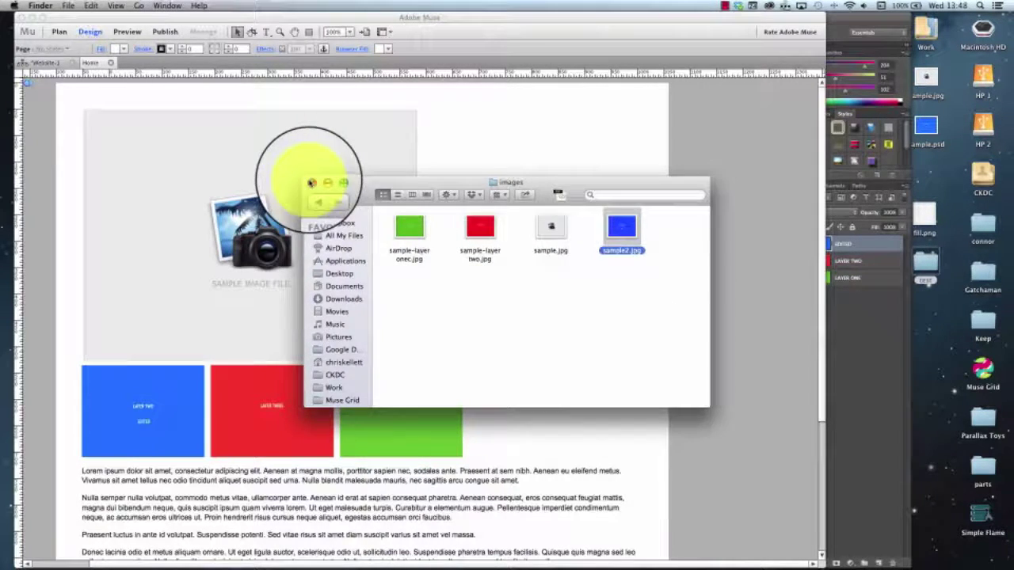
{"action": "left_click", "coordinate": [311, 183]}
- Lower the green image's fill opacity to 51 on the Home page in Adobe Muse
{"action": "left_click", "coordinate": [500, 177]}
{"action": "left_click", "coordinate": [430, 373]}
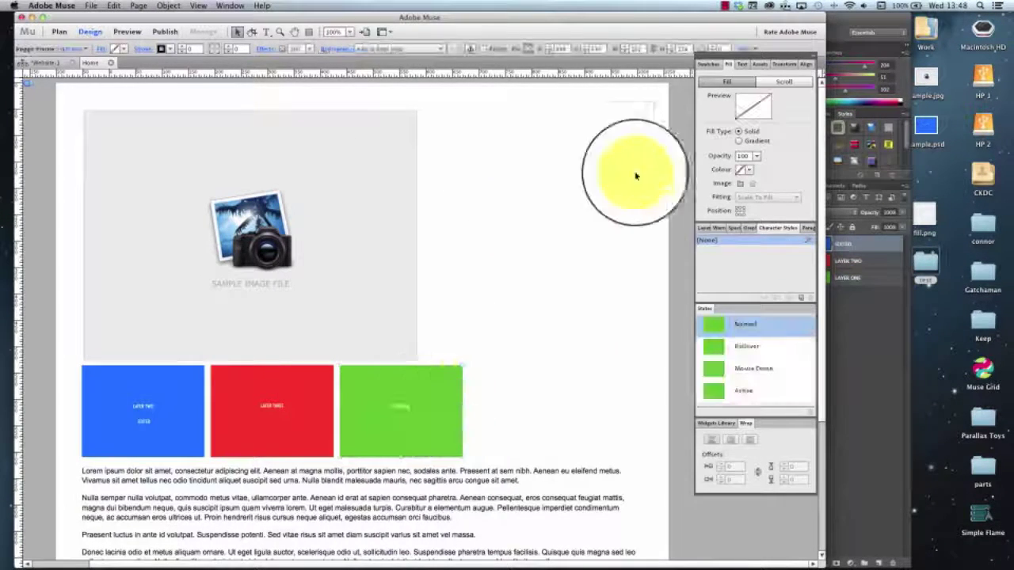
{"action": "left_click", "coordinate": [720, 66]}
{"action": "left_click", "coordinate": [756, 158]}
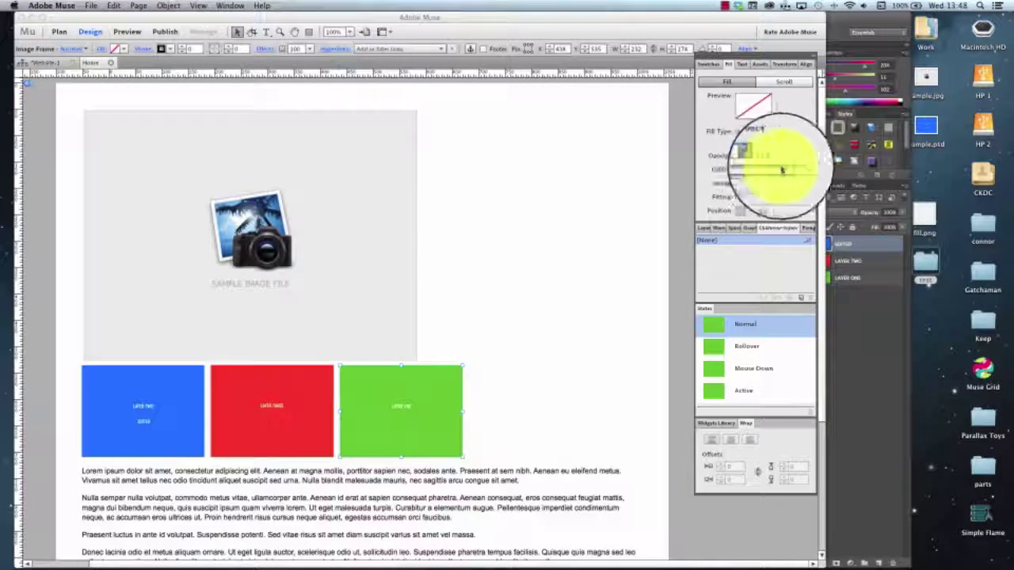
{"action": "left_click_drag", "start_coordinate": [788, 170], "coordinate": [766, 170]}
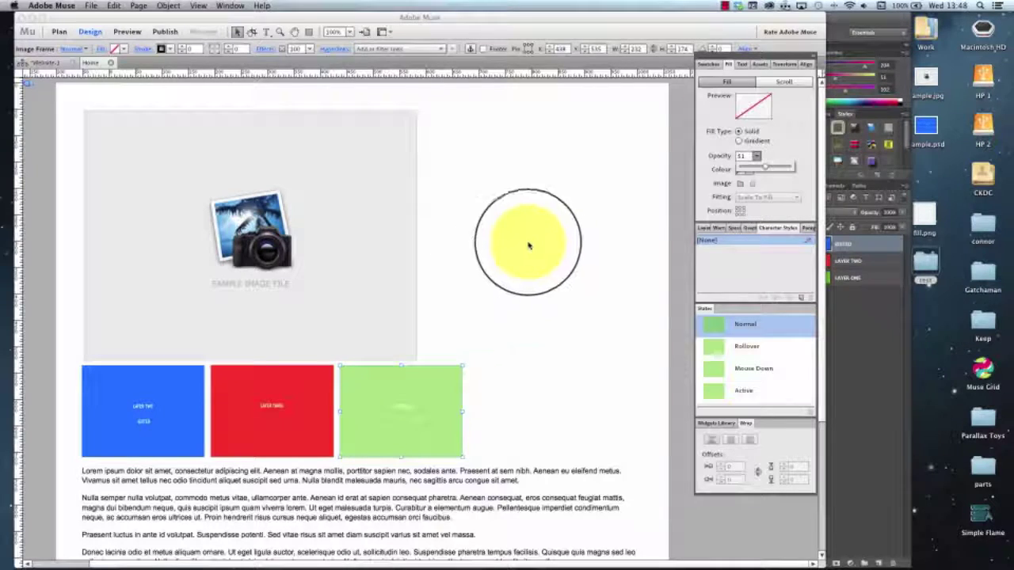
{"action": "left_click", "coordinate": [527, 293]}
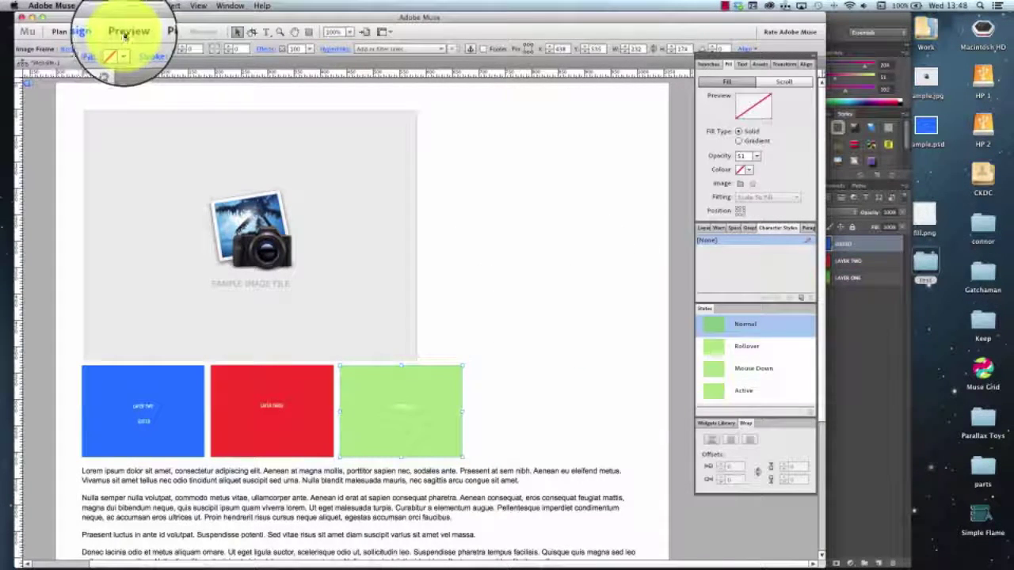
- Re-export the site as HTML with the semi-transparent green image and close the browser view
{"action": "left_click", "coordinate": [91, 6]}
{"action": "left_click", "coordinate": [119, 141]}
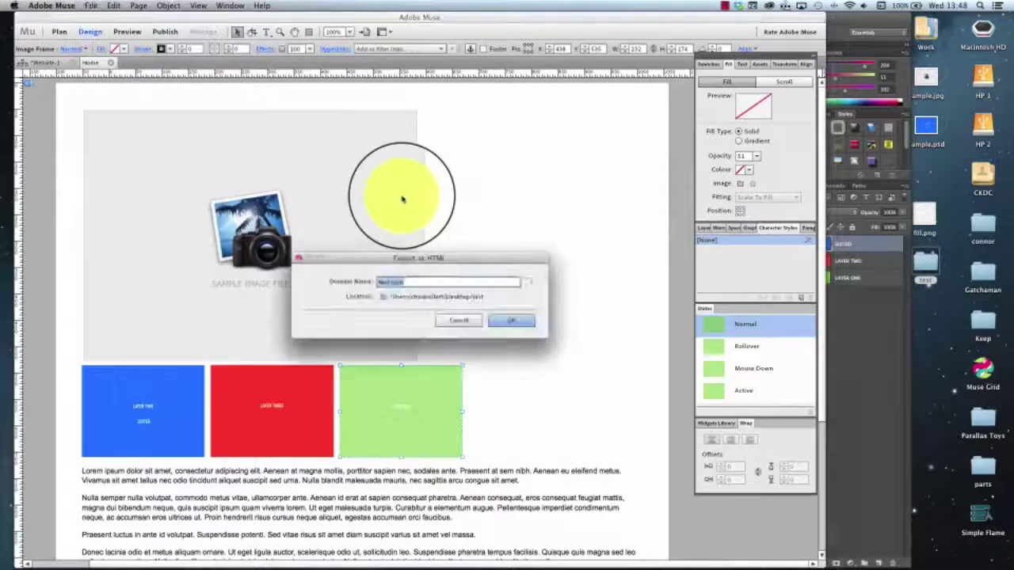
{"action": "left_click", "coordinate": [521, 321]}
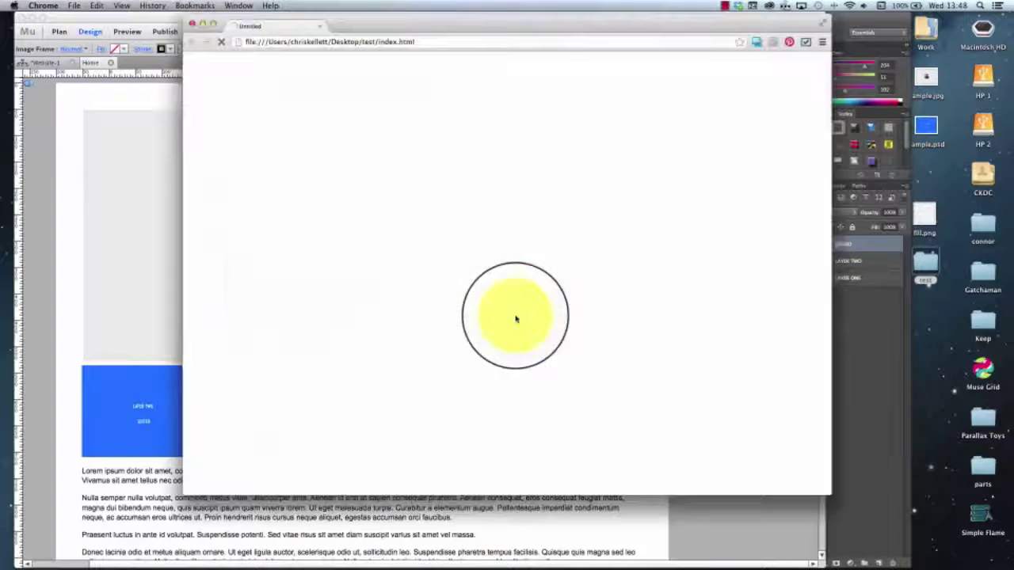
{"action": "left_click", "coordinate": [195, 24]}
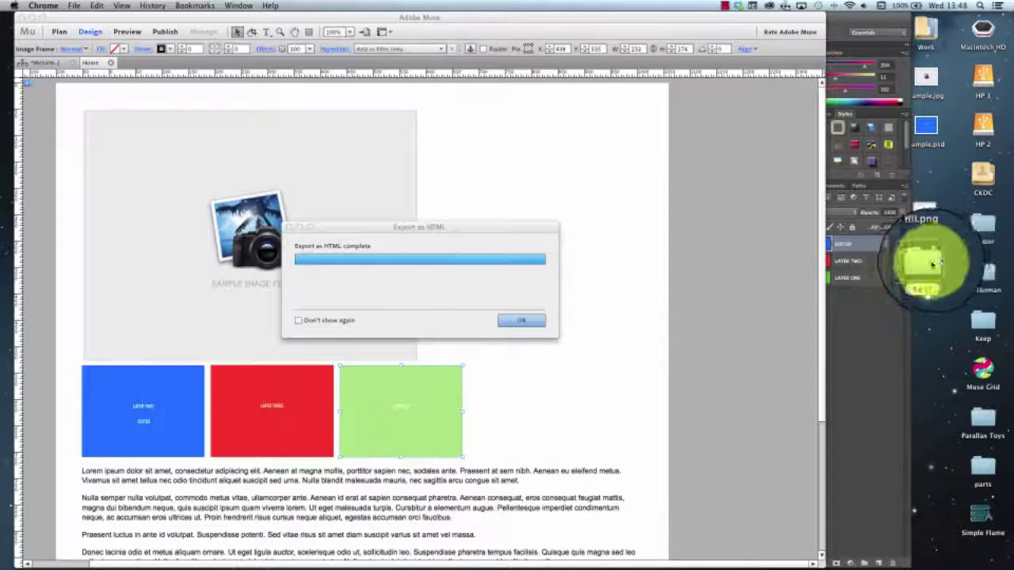
{"action": "left_click", "coordinate": [515, 320]}
- Examine the file formats of the newly exported pictures in the test folder's images subfolder and close it
{"action": "left_click", "coordinate": [923, 270]}
{"action": "double_click", "coordinate": [923, 270]}
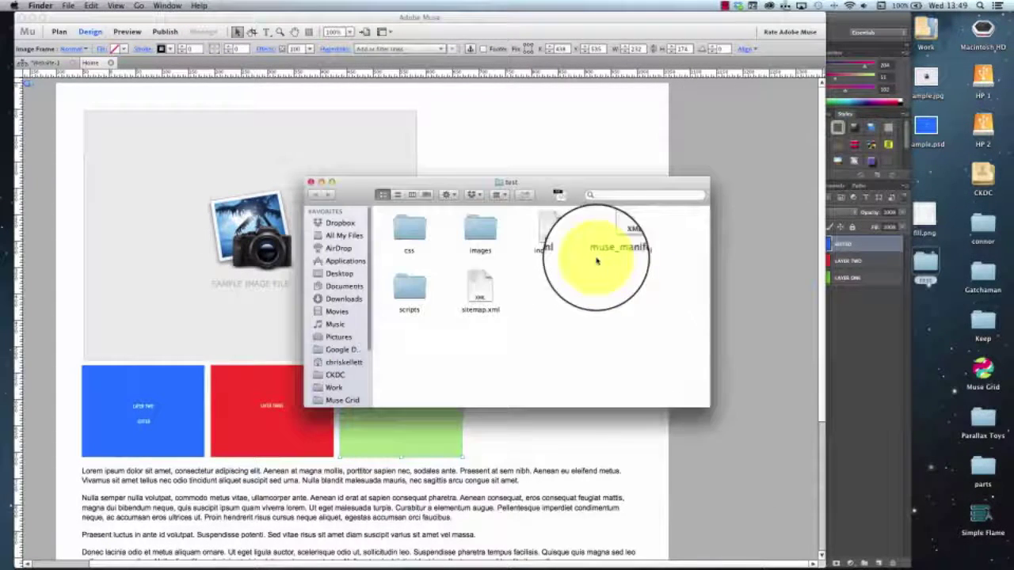
{"action": "double_click", "coordinate": [483, 222]}
{"action": "left_click", "coordinate": [542, 333]}
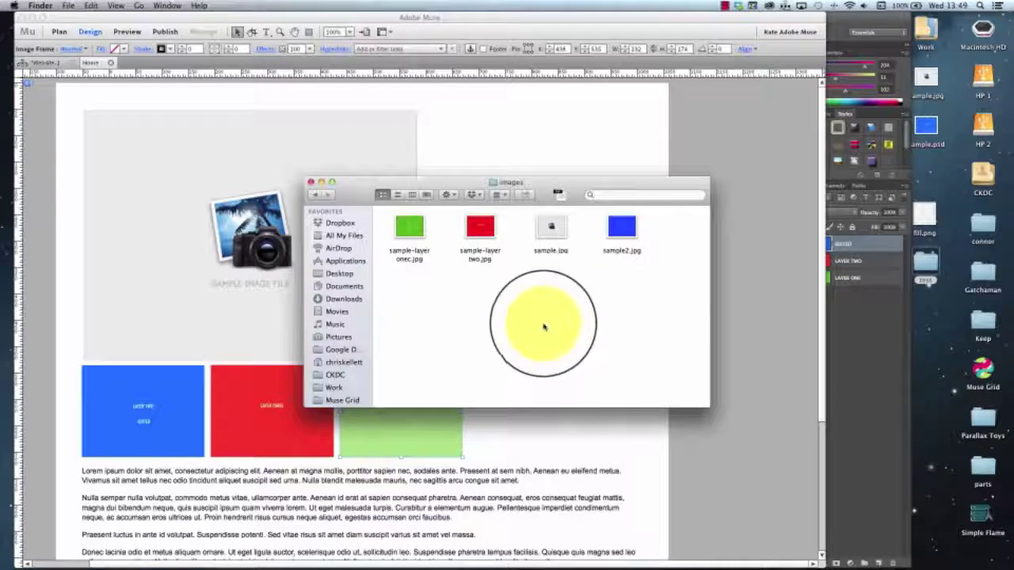
{"action": "left_click", "coordinate": [623, 231]}
{"action": "left_click_drag", "start_coordinate": [626, 227], "coordinate": [620, 250]}
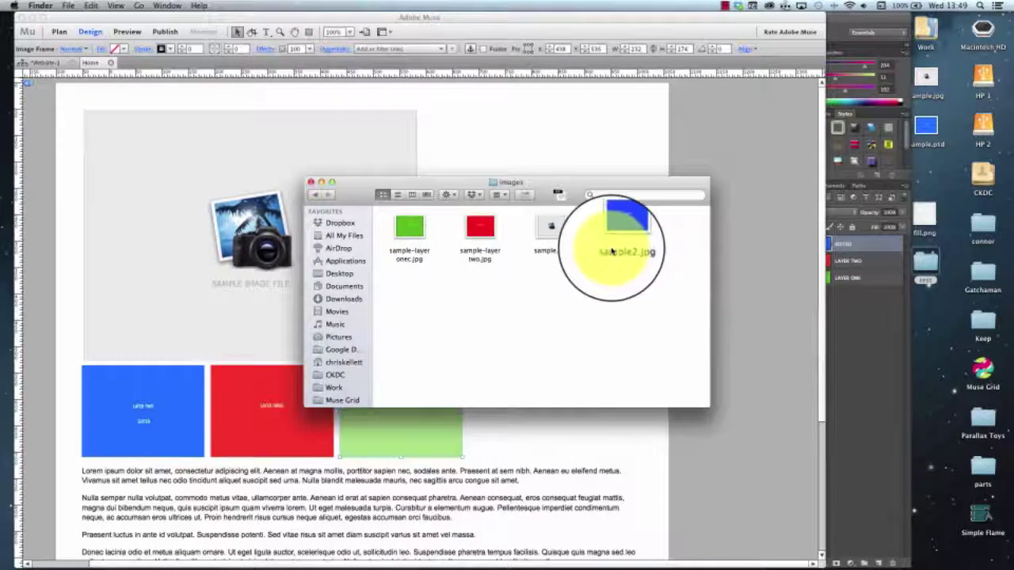
{"action": "left_click", "coordinate": [314, 183]}
- Try an opacity of 17 on the green image in Adobe Muse and restore it to 100
{"action": "left_click", "coordinate": [412, 400]}
{"action": "left_click", "coordinate": [404, 418]}
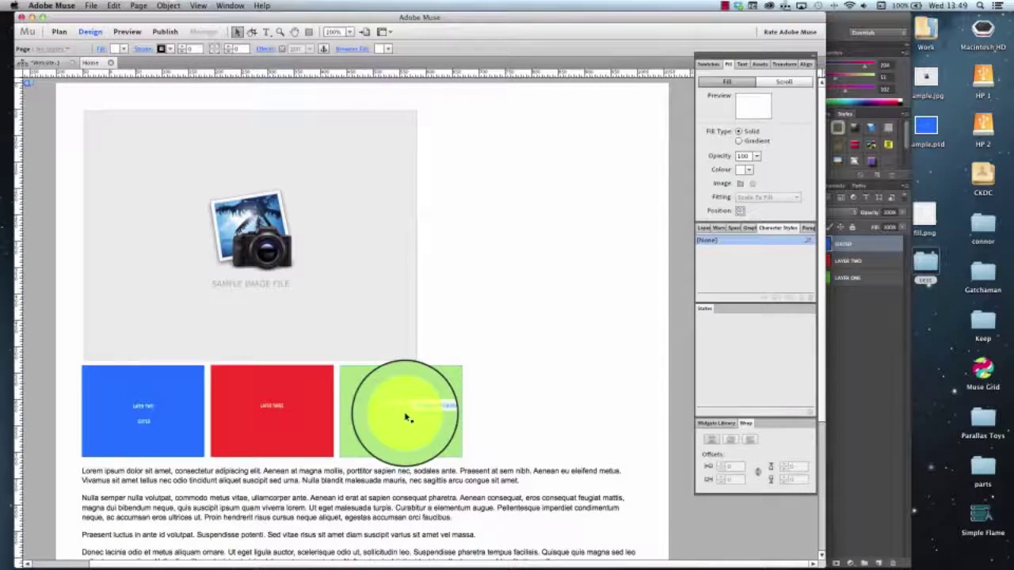
{"action": "left_click", "coordinate": [545, 350]}
{"action": "left_click", "coordinate": [369, 415]}
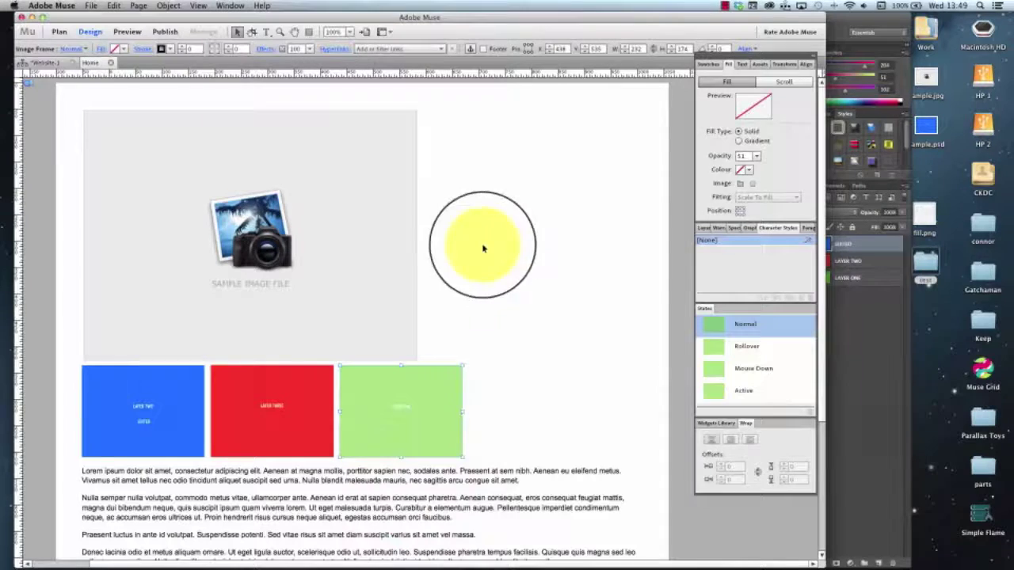
{"action": "left_click", "coordinate": [757, 158]}
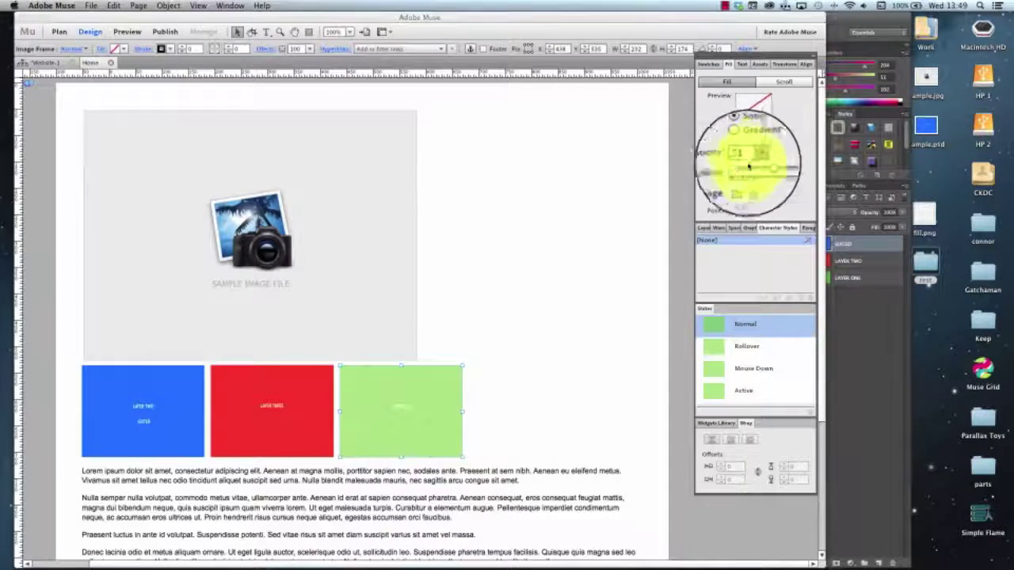
{"action": "left_click_drag", "start_coordinate": [773, 170], "coordinate": [747, 168]}
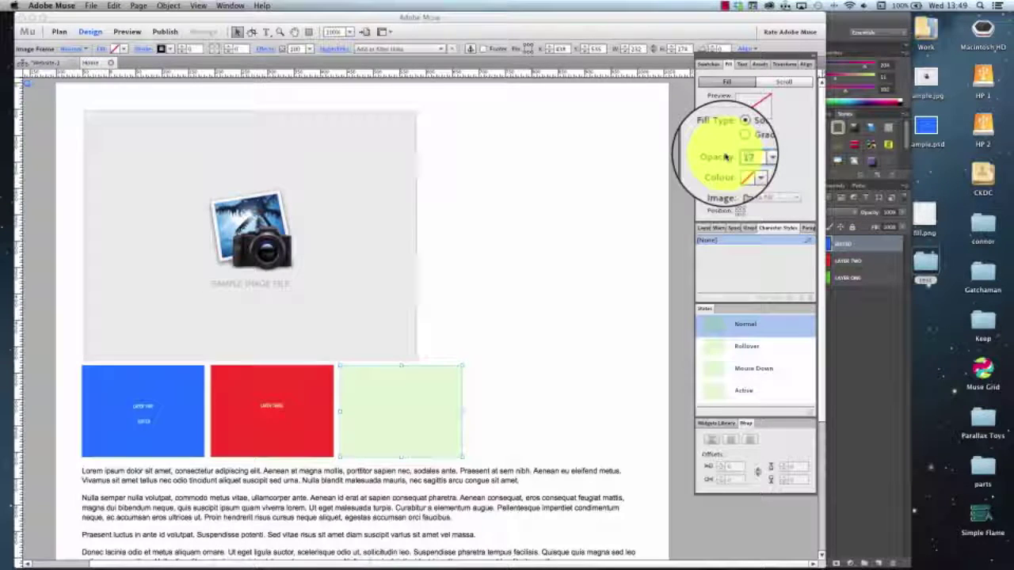
{"action": "key", "text": "Return"}
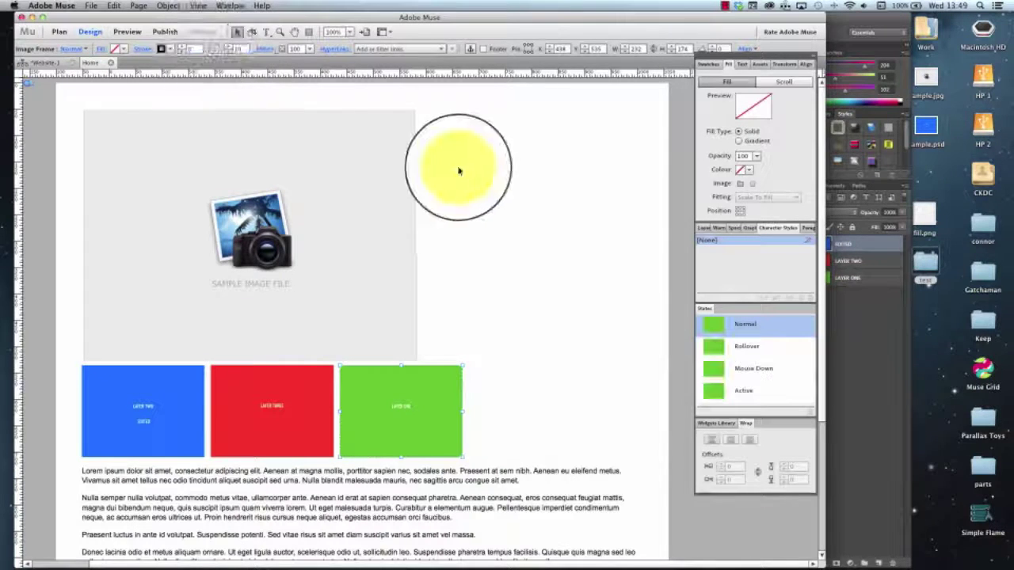
- Give the green image rounded corners and a stroke of 1
{"action": "left_click", "coordinate": [182, 46]}
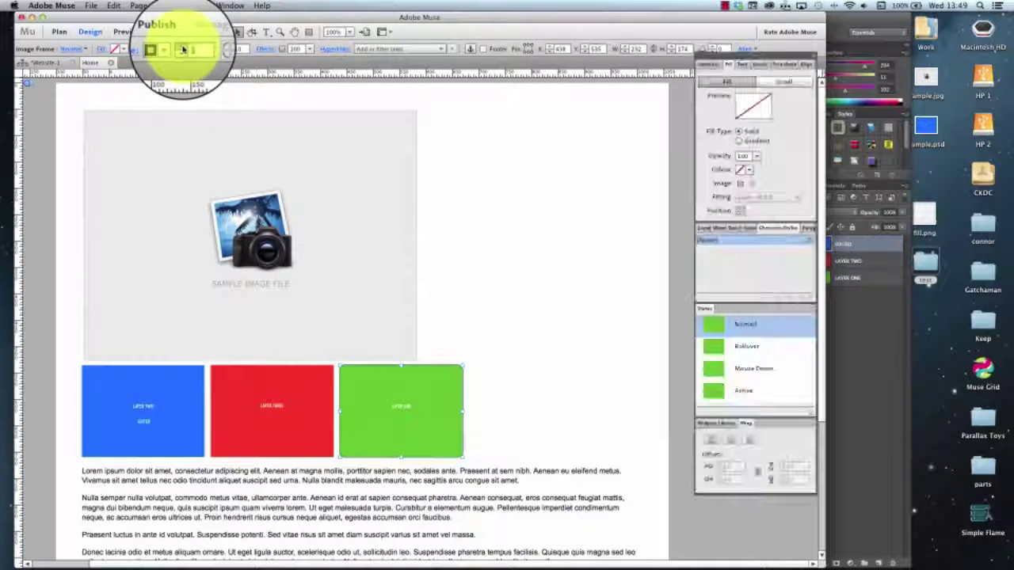
{"action": "left_click", "coordinate": [500, 262]}
- Export the site as HTML with the outlined, rounded green image and open the exported test folder
{"action": "left_click", "coordinate": [91, 5]}
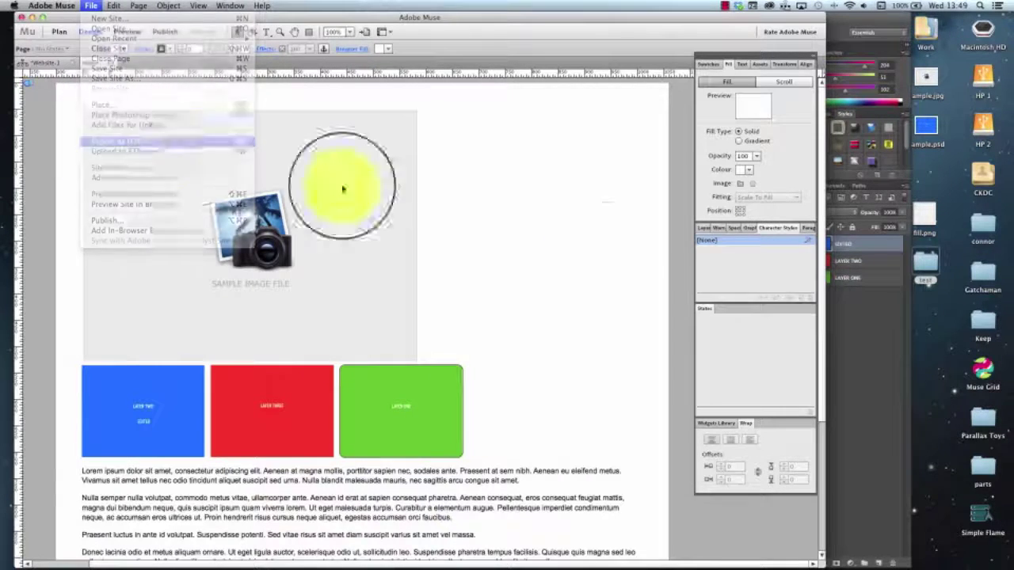
{"action": "left_click", "coordinate": [199, 142]}
{"action": "left_click", "coordinate": [515, 317]}
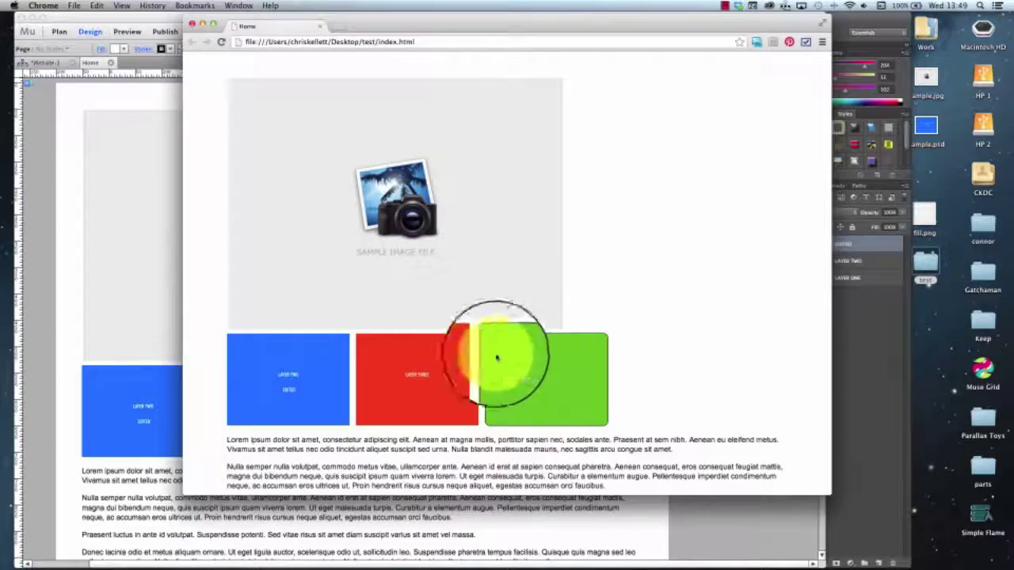
{"action": "double_click", "coordinate": [925, 263]}
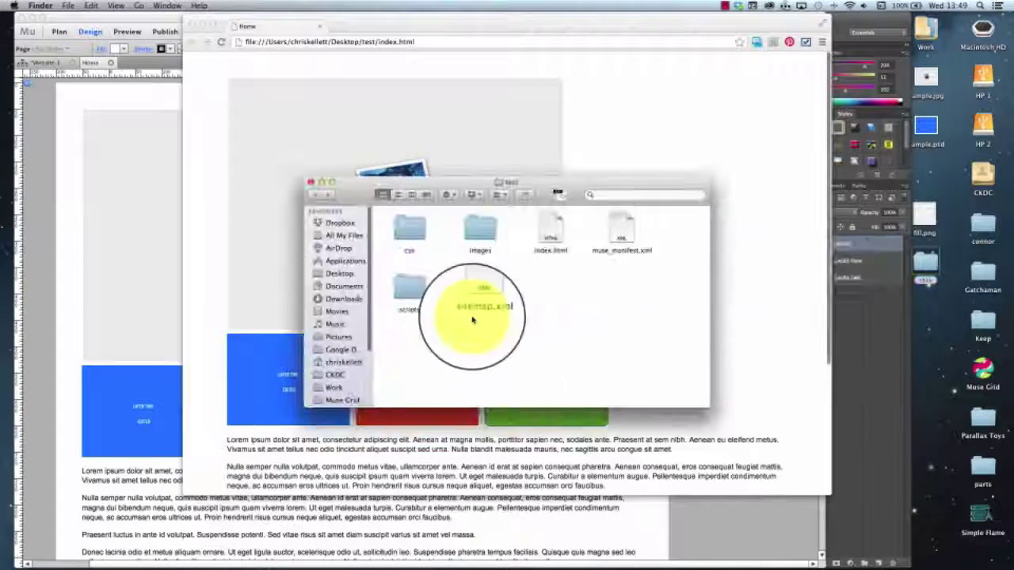
- Preview the exported green image sample-u358.png in the images subfolder, close the folder and browser page, and dismiss the export notice
{"action": "double_click", "coordinate": [480, 229]}
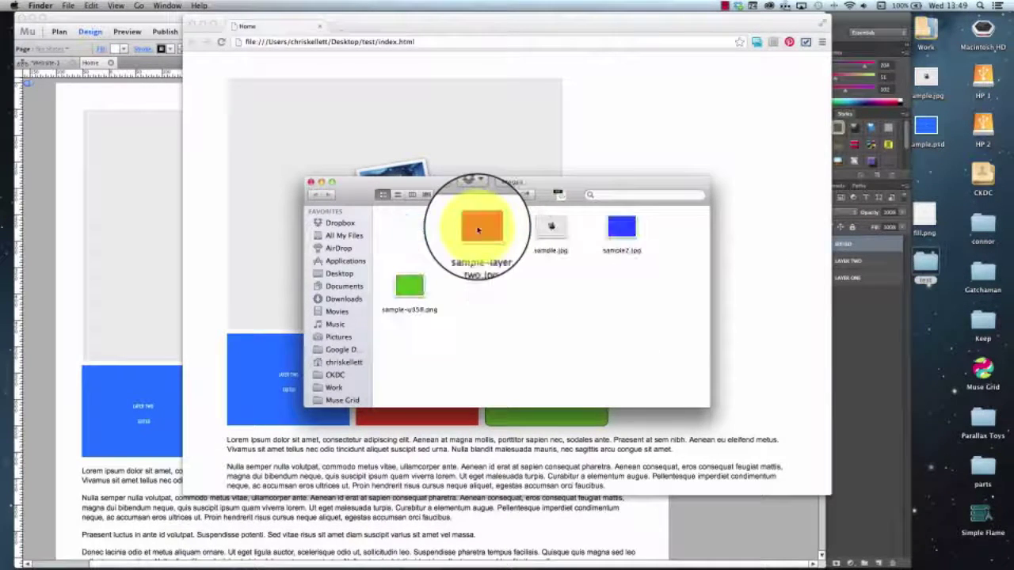
{"action": "left_click", "coordinate": [409, 283]}
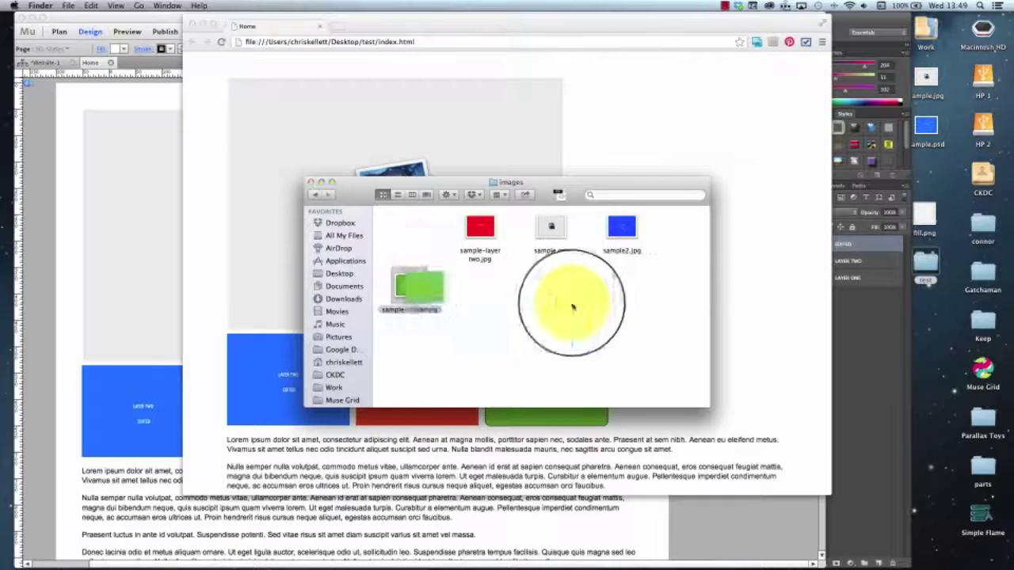
{"action": "key", "text": "space"}
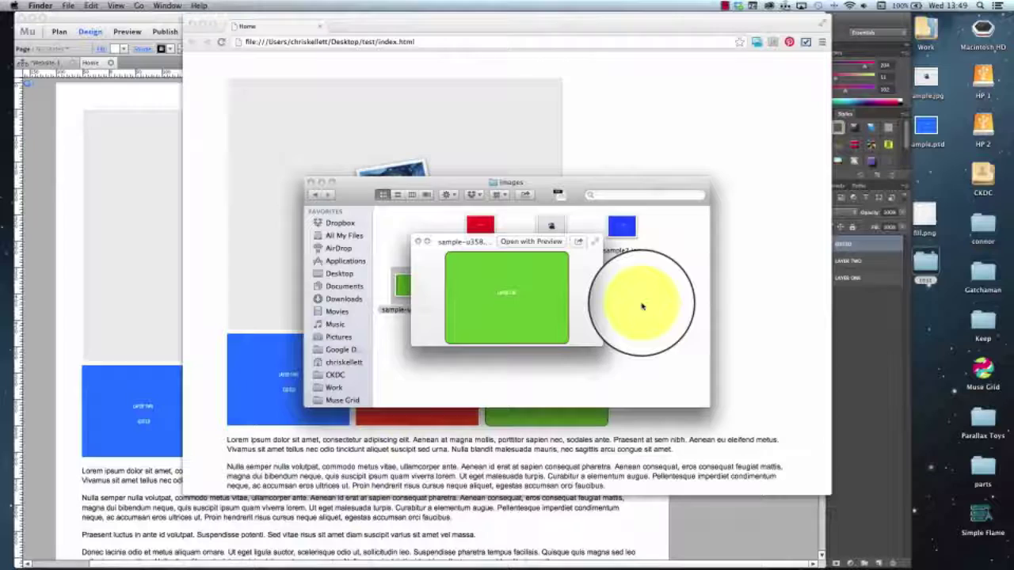
{"action": "left_click", "coordinate": [538, 306]}
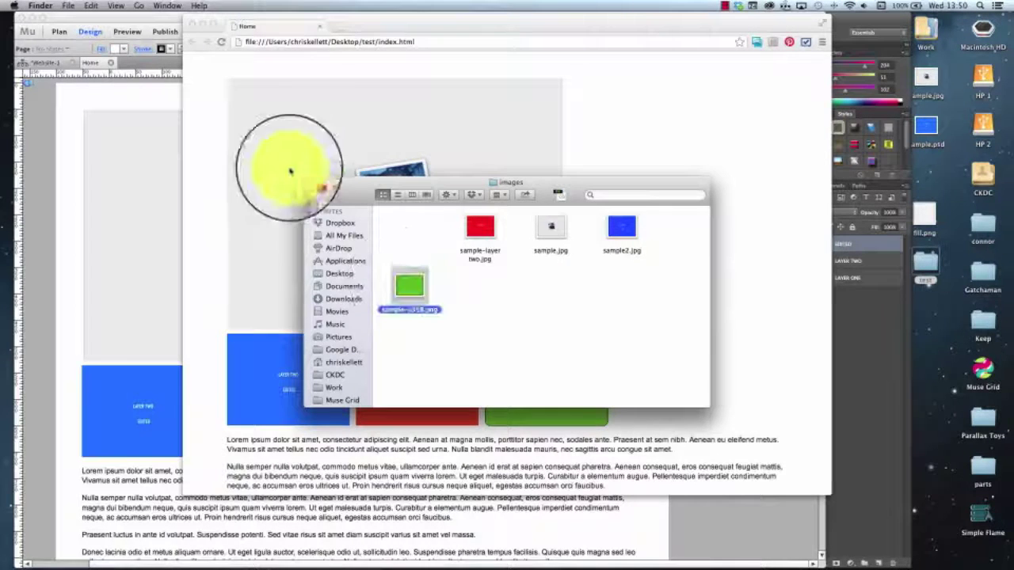
{"action": "left_click", "coordinate": [311, 183]}
{"action": "left_click", "coordinate": [315, 21]}
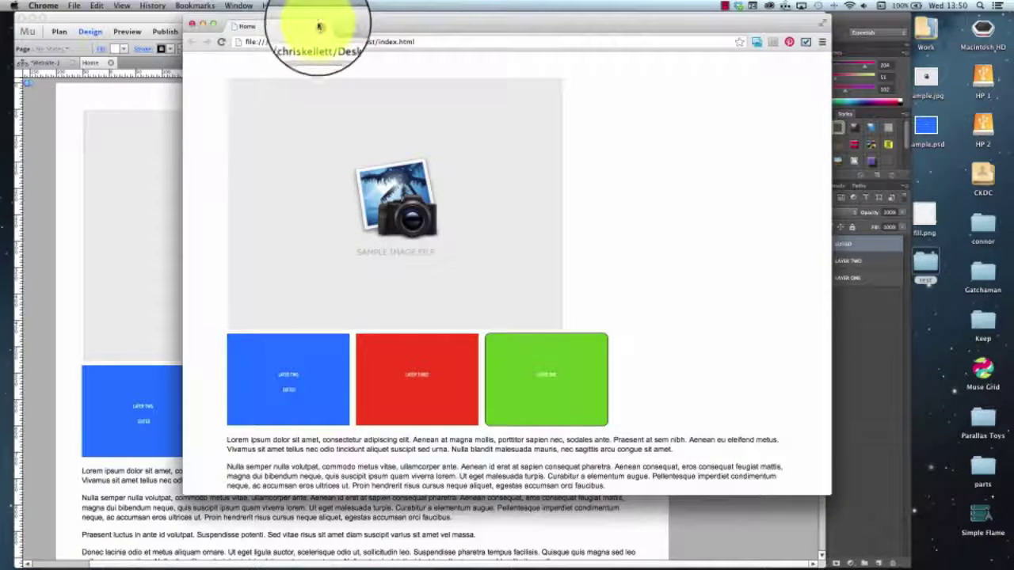
{"action": "key", "text": "super+w"}
{"action": "left_click", "coordinate": [514, 323]}
- Move the green image over the large sample image and return it to its place beside the red image
{"action": "left_click", "coordinate": [404, 377]}
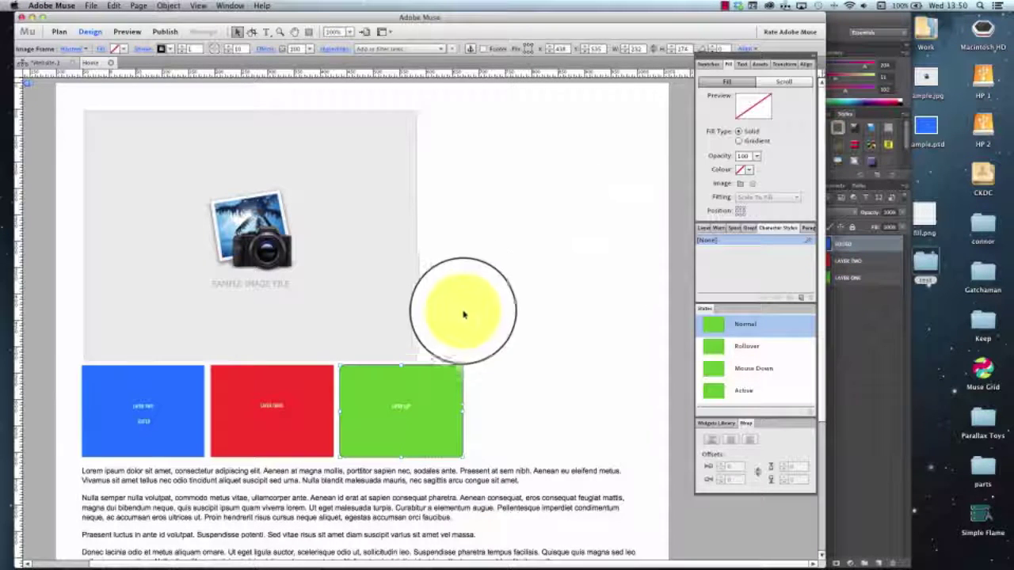
{"action": "left_click_drag", "start_coordinate": [434, 399], "coordinate": [481, 357]}
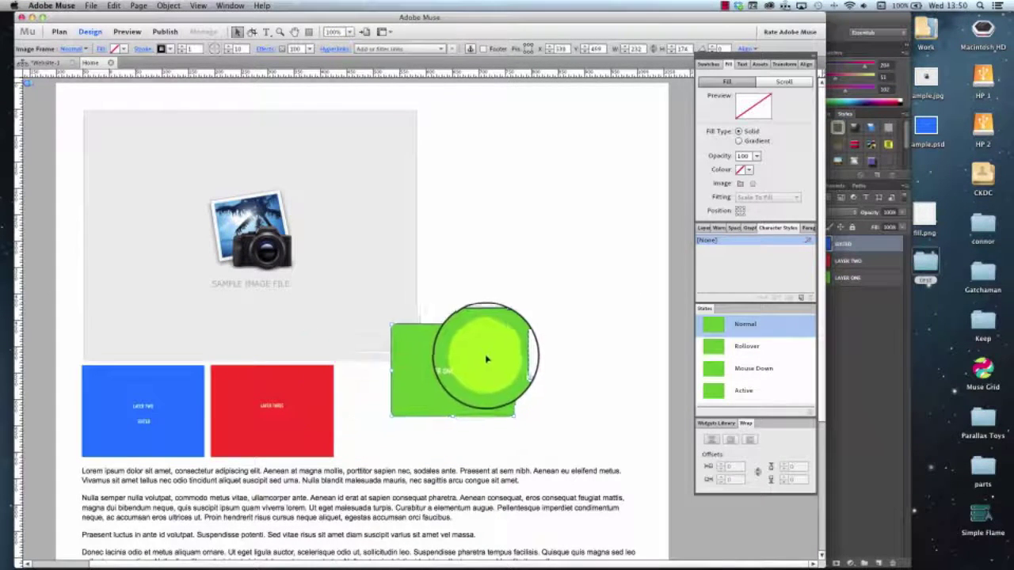
{"action": "right_click", "coordinate": [475, 358]}
{"action": "mouse_move", "coordinate": [522, 420]}
{"action": "left_click", "coordinate": [615, 391]}
{"action": "left_click_drag", "start_coordinate": [475, 380], "coordinate": [309, 349]}
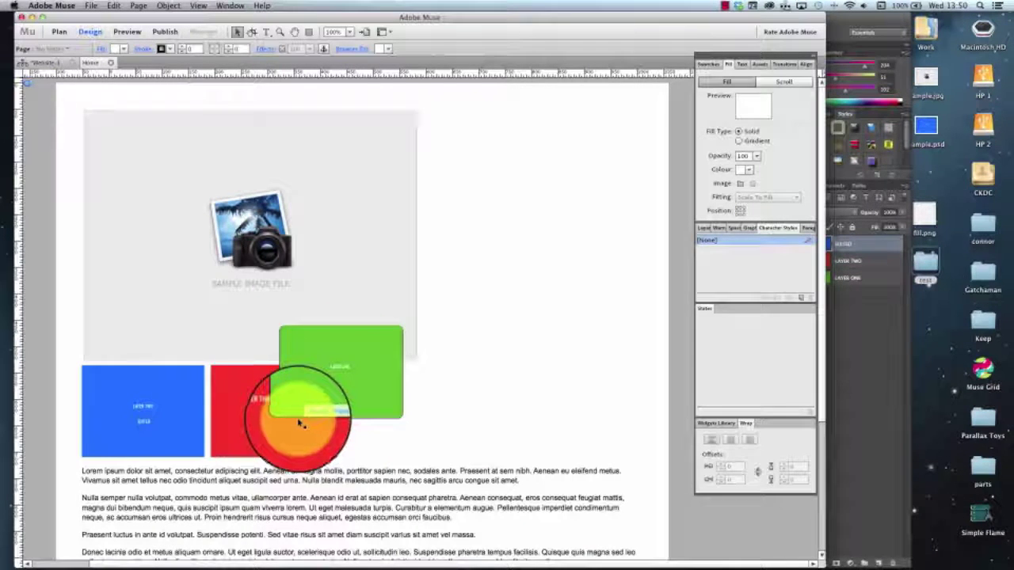
{"action": "left_click_drag", "start_coordinate": [316, 354], "coordinate": [380, 394]}
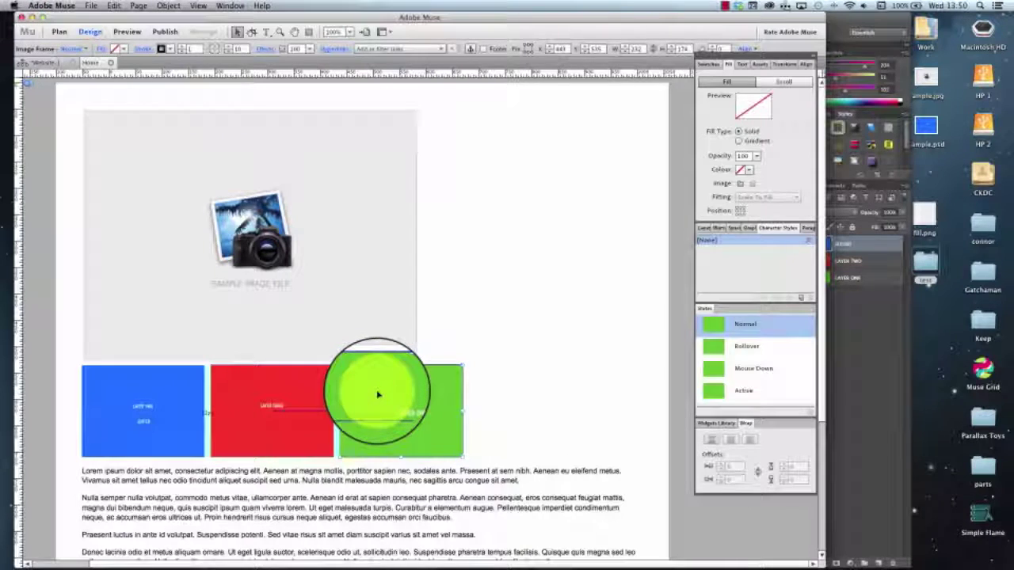
{"action": "left_click", "coordinate": [509, 335]}
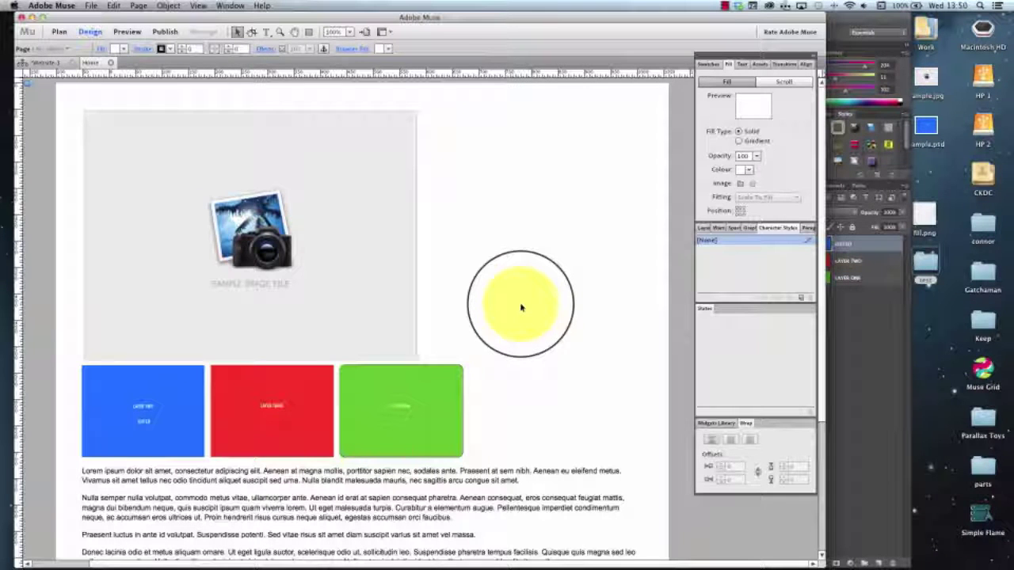
- Add a shadow and a bevel effect to the green image
{"action": "left_click", "coordinate": [431, 369]}
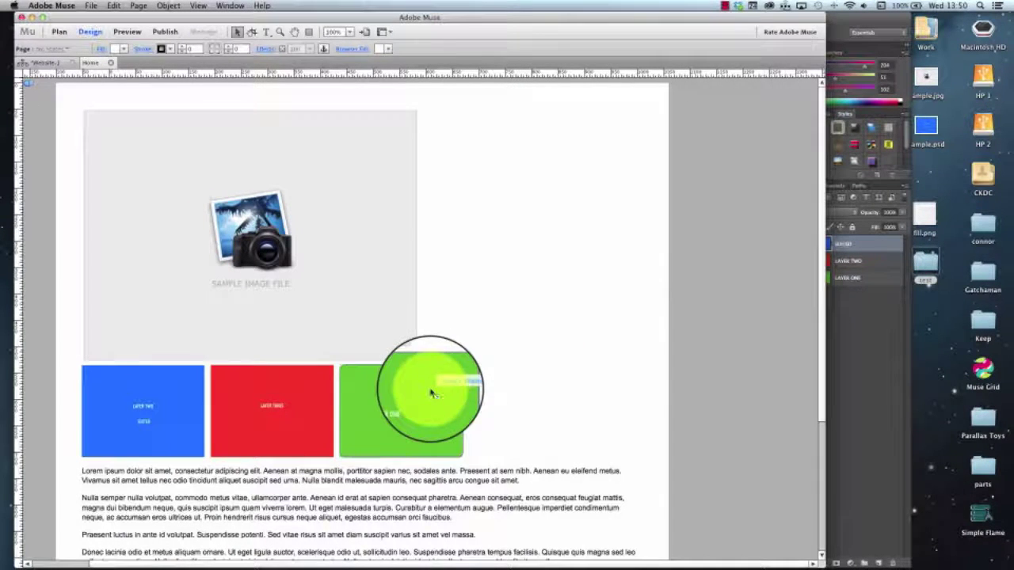
{"action": "left_click", "coordinate": [265, 48]}
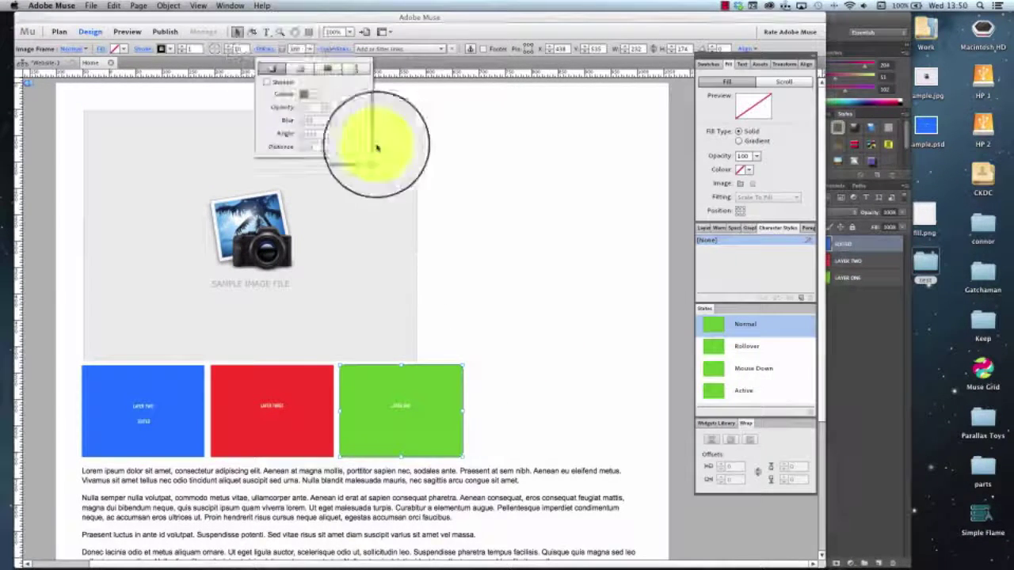
{"action": "left_click", "coordinate": [264, 82]}
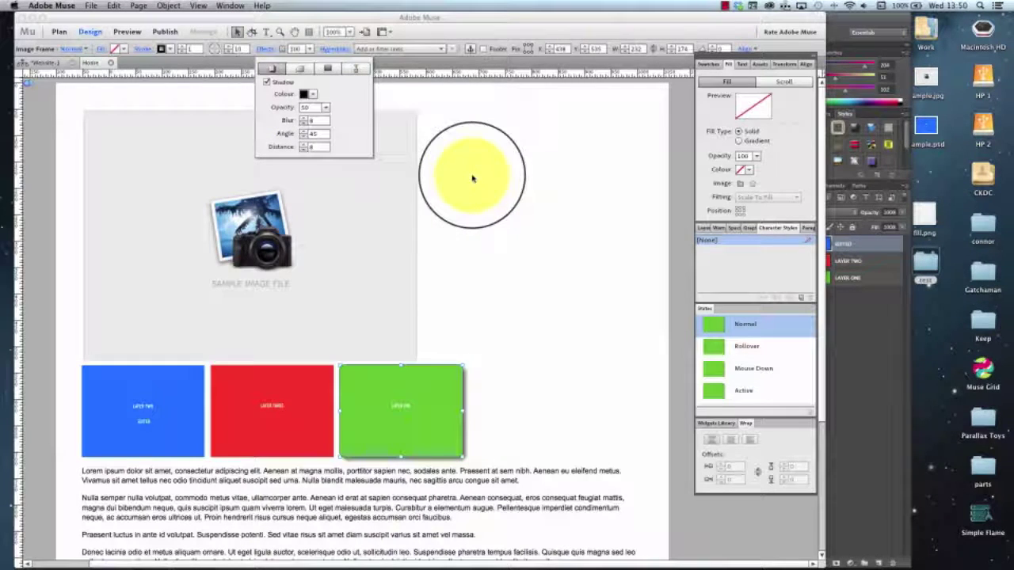
{"action": "left_click", "coordinate": [300, 70]}
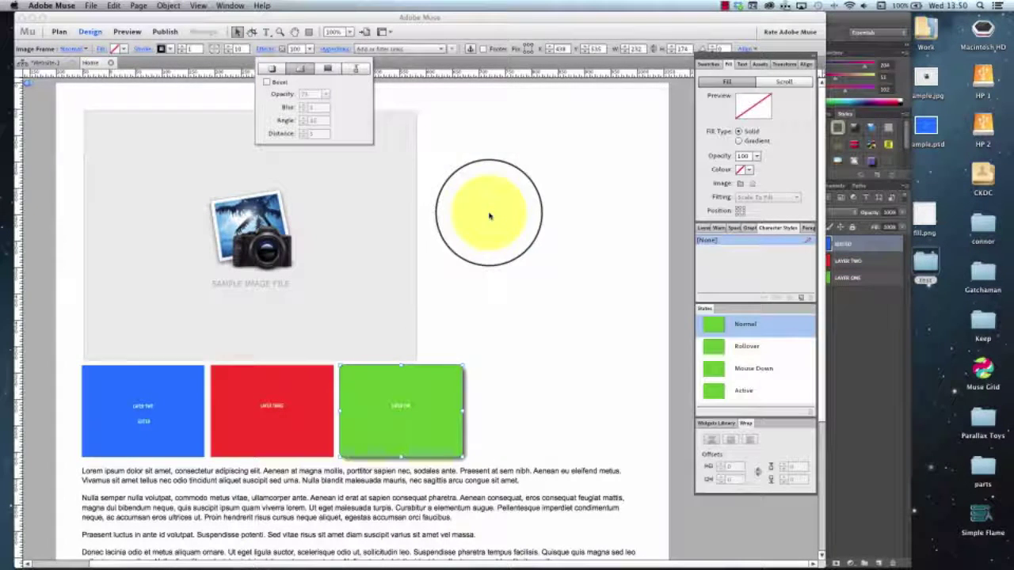
{"action": "left_click", "coordinate": [268, 84]}
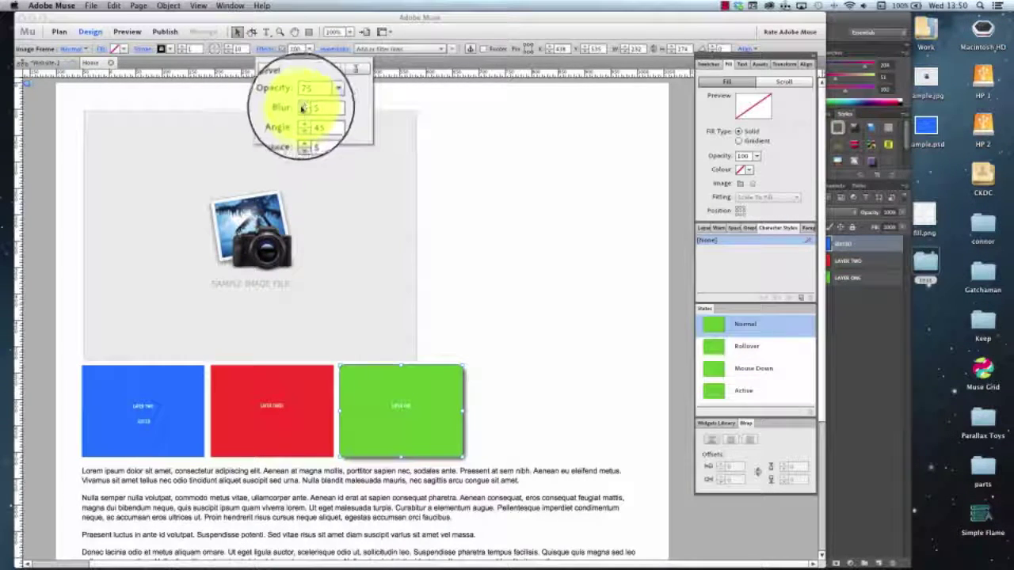
{"action": "left_click", "coordinate": [507, 207]}
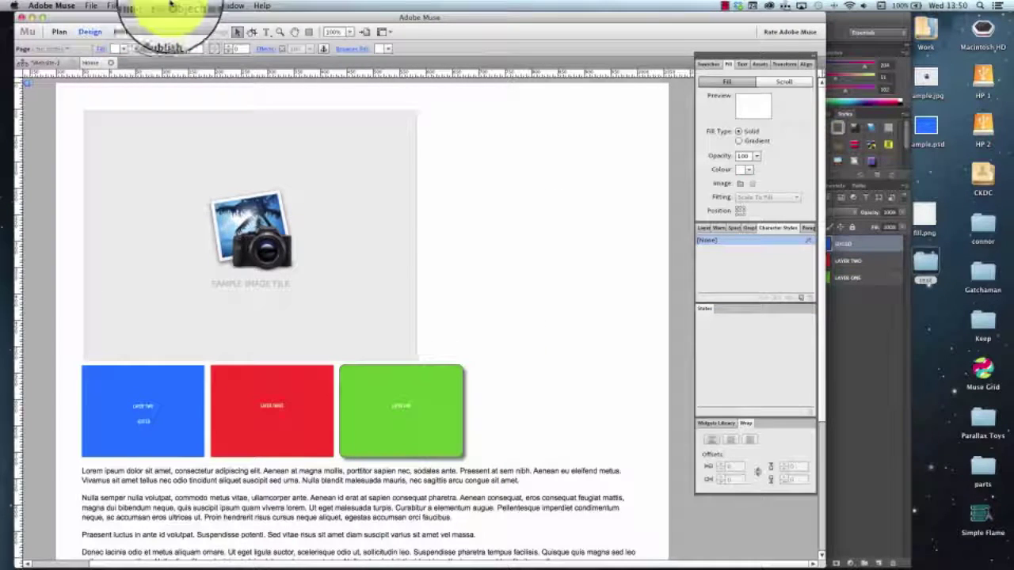
- Export the site as HTML with the shadowed and bevelled green image
{"action": "left_click", "coordinate": [91, 6]}
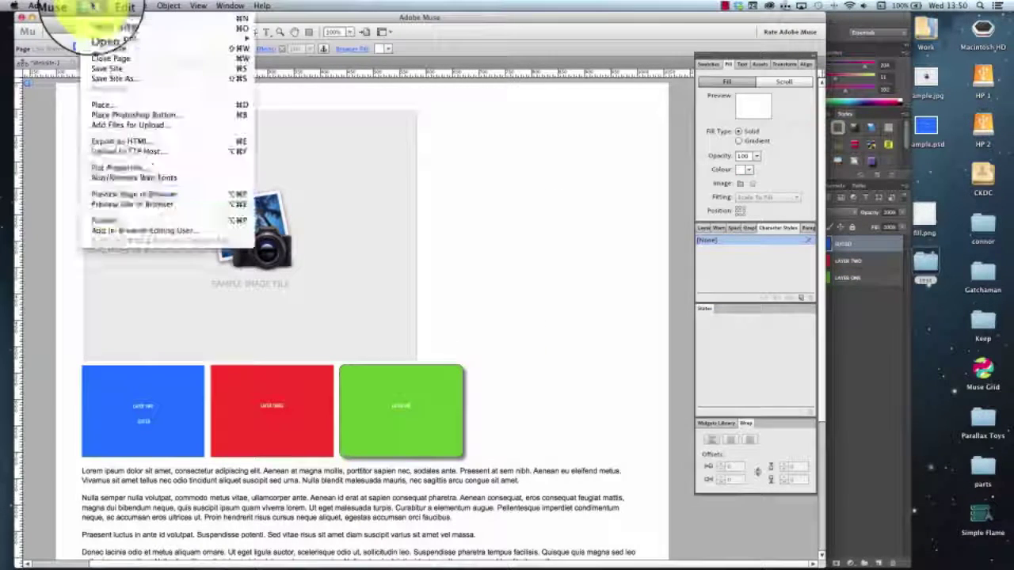
{"action": "left_click", "coordinate": [91, 138]}
{"action": "left_click", "coordinate": [515, 321]}
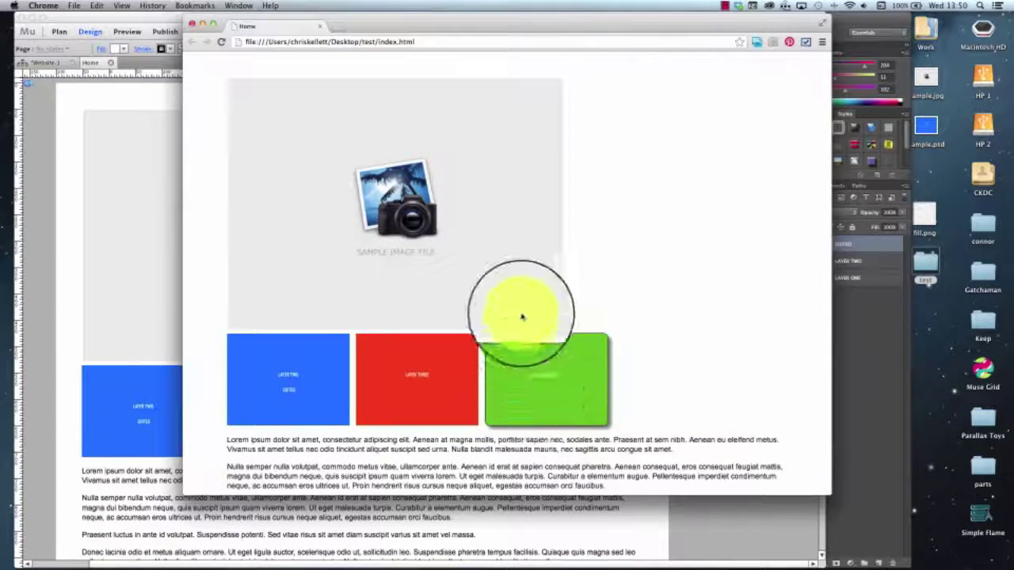
- Preview the re-exported sample-u358.png in the test folder's images subfolder, then close the folder and the export notice
{"action": "double_click", "coordinate": [925, 268]}
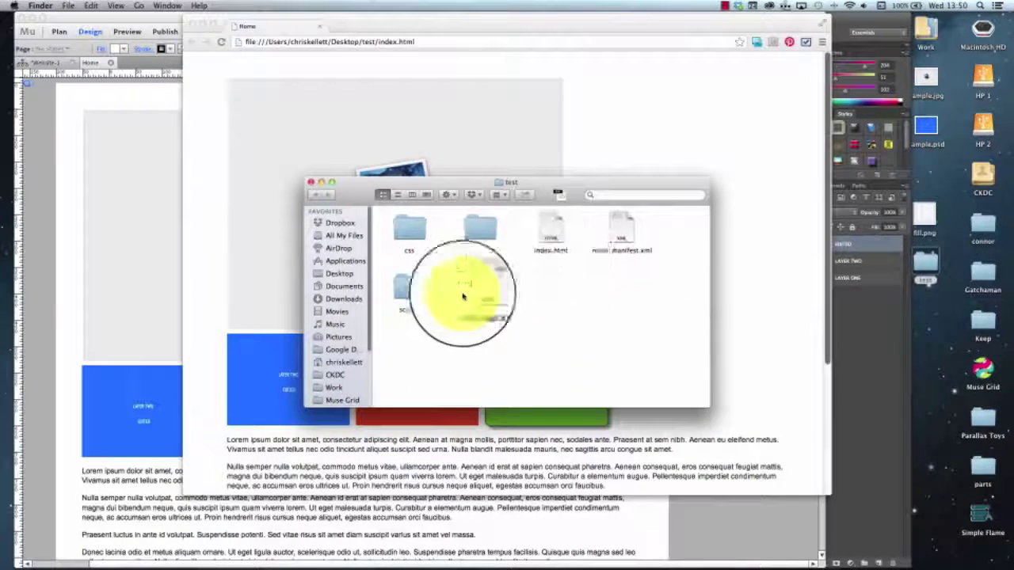
{"action": "double_click", "coordinate": [491, 230]}
{"action": "left_click", "coordinate": [428, 300]}
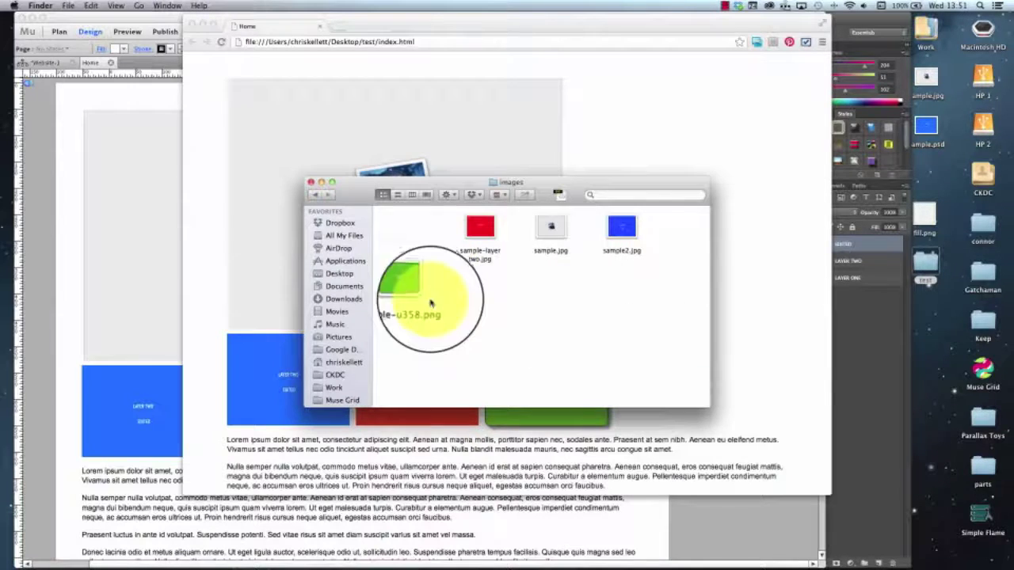
{"action": "key", "text": "space"}
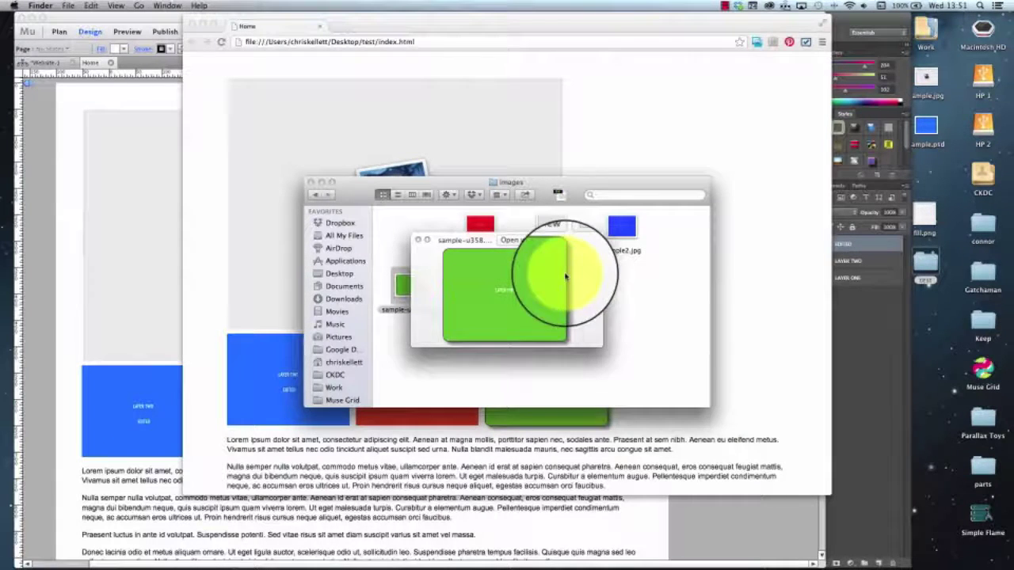
{"action": "left_click", "coordinate": [419, 239]}
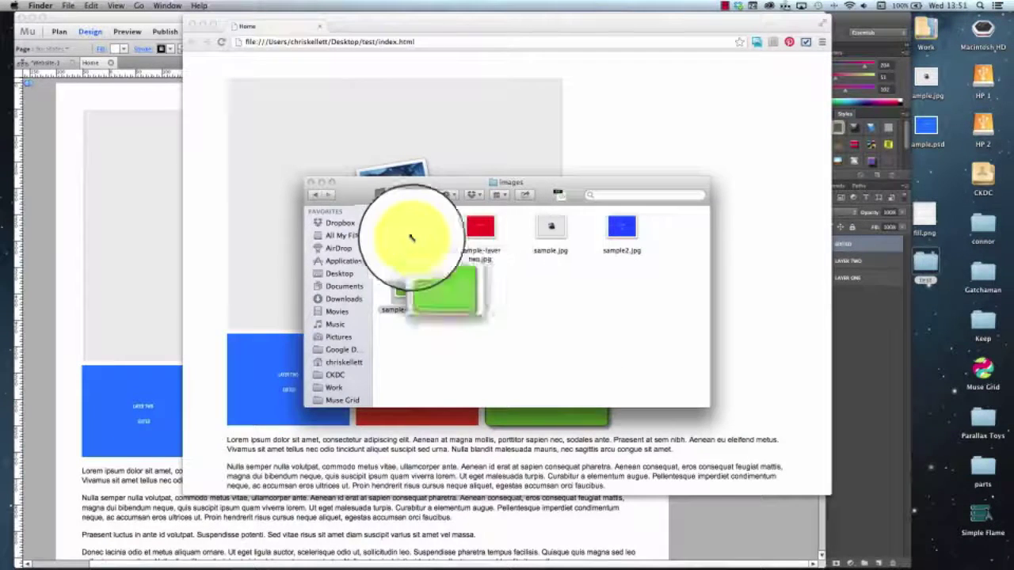
{"action": "left_click", "coordinate": [313, 183]}
{"action": "left_click", "coordinate": [72, 306]}
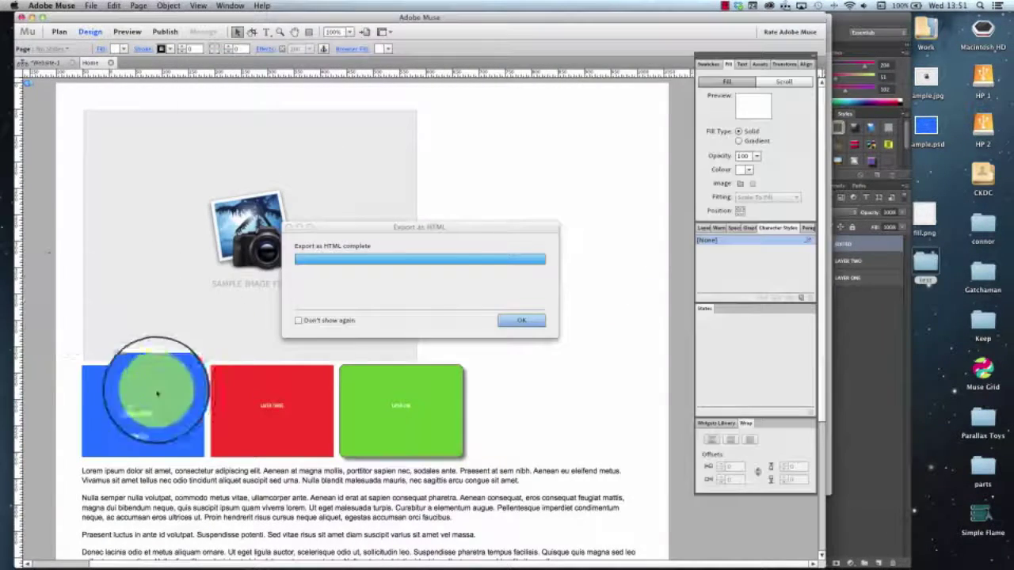
{"action": "left_click", "coordinate": [513, 317]}
- Add a shadow effect to the red image
{"action": "left_click", "coordinate": [261, 407]}
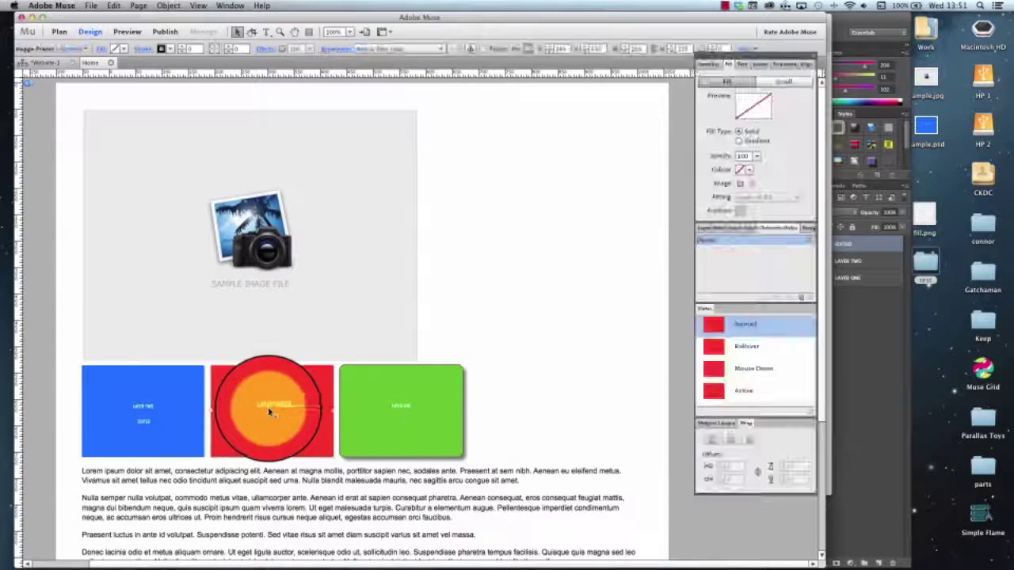
{"action": "left_click", "coordinate": [270, 49]}
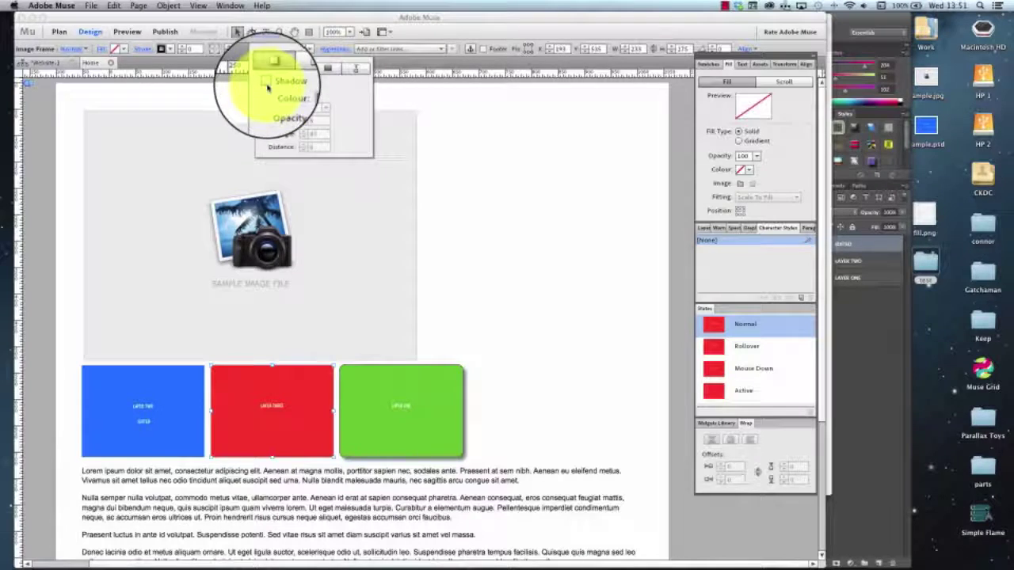
{"action": "left_click", "coordinate": [267, 66]}
{"action": "left_click", "coordinate": [266, 82]}
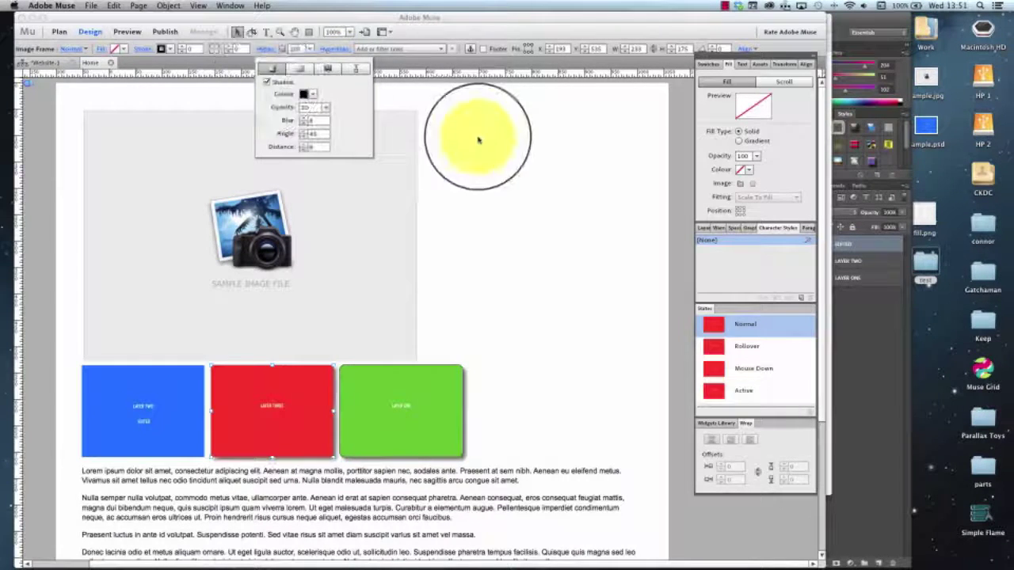
- Export the site as HTML with the shadowed red image
{"action": "left_click", "coordinate": [91, 6]}
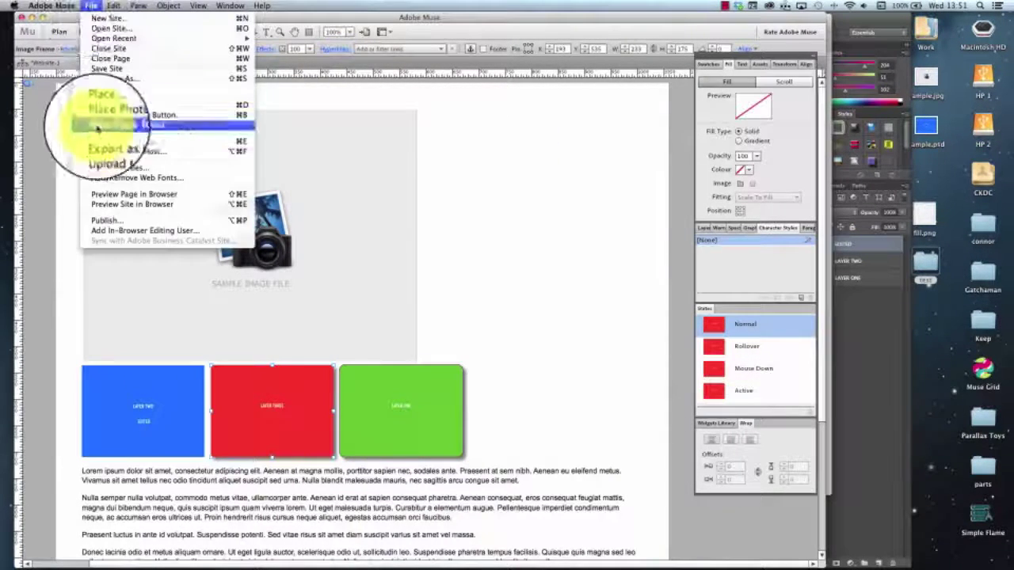
{"action": "left_click", "coordinate": [103, 143]}
{"action": "left_click", "coordinate": [511, 319]}
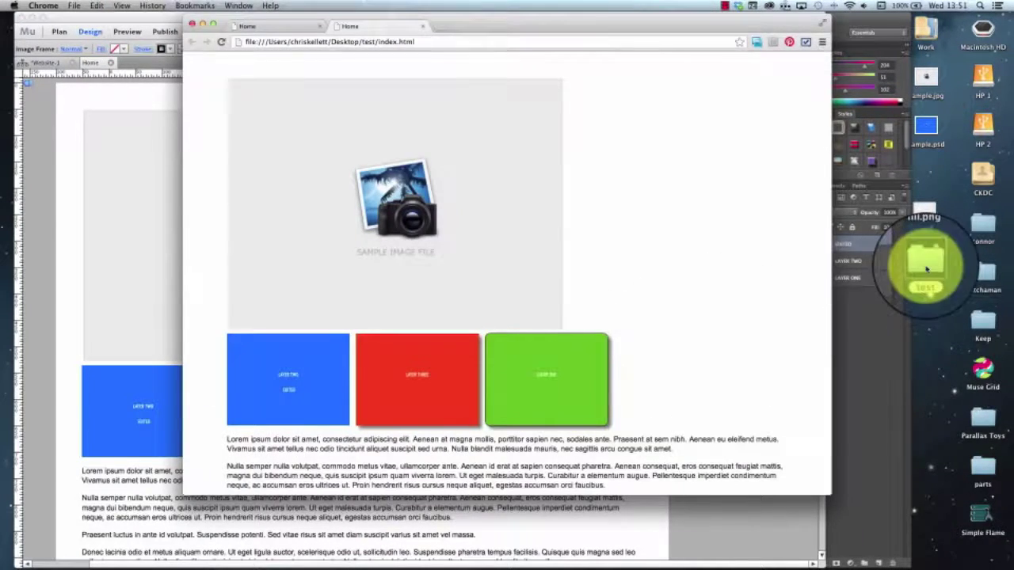
- Preview the exported red image sample-u371.png in the test folder's images subfolder and return to Adobe Muse, dismissing the export notice
{"action": "double_click", "coordinate": [925, 266]}
{"action": "double_click", "coordinate": [488, 224]}
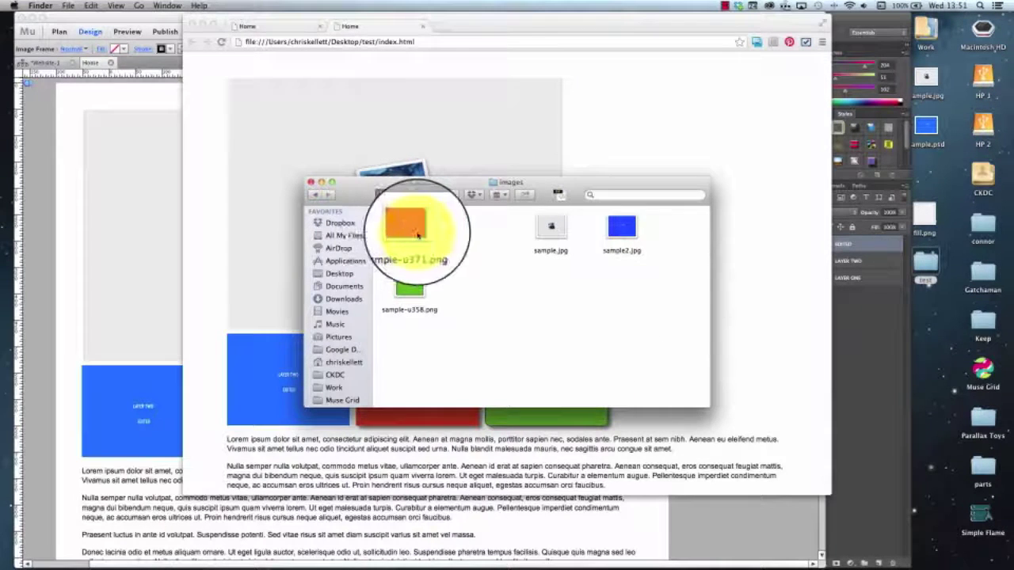
{"action": "left_click_drag", "start_coordinate": [411, 229], "coordinate": [506, 246]}
{"action": "key", "text": "space"}
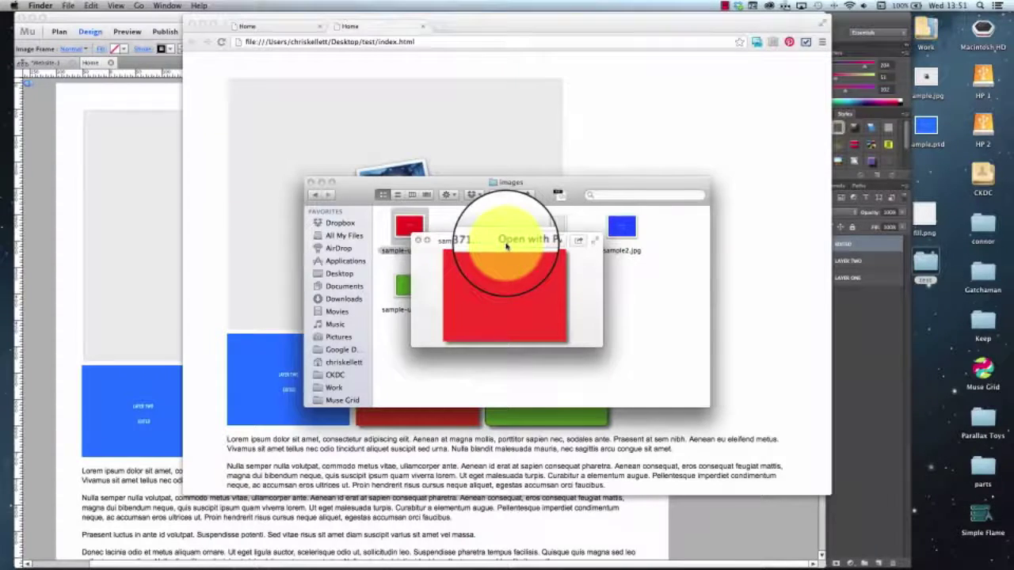
{"action": "key", "text": "space"}
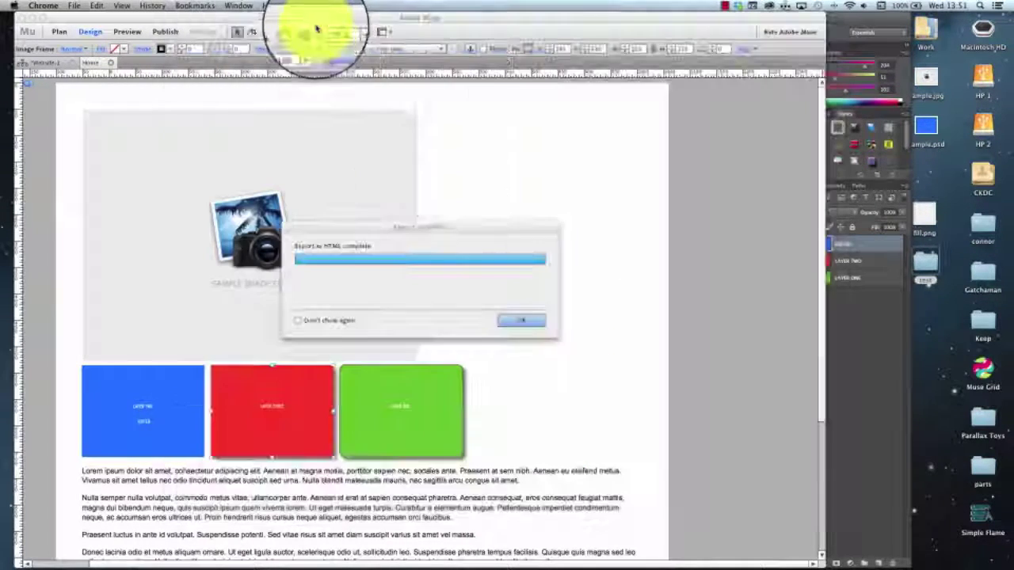
{"action": "left_click", "coordinate": [516, 320]}
- Remove the effects, stroke and rounded corners from the green image
{"action": "left_click", "coordinate": [384, 408]}
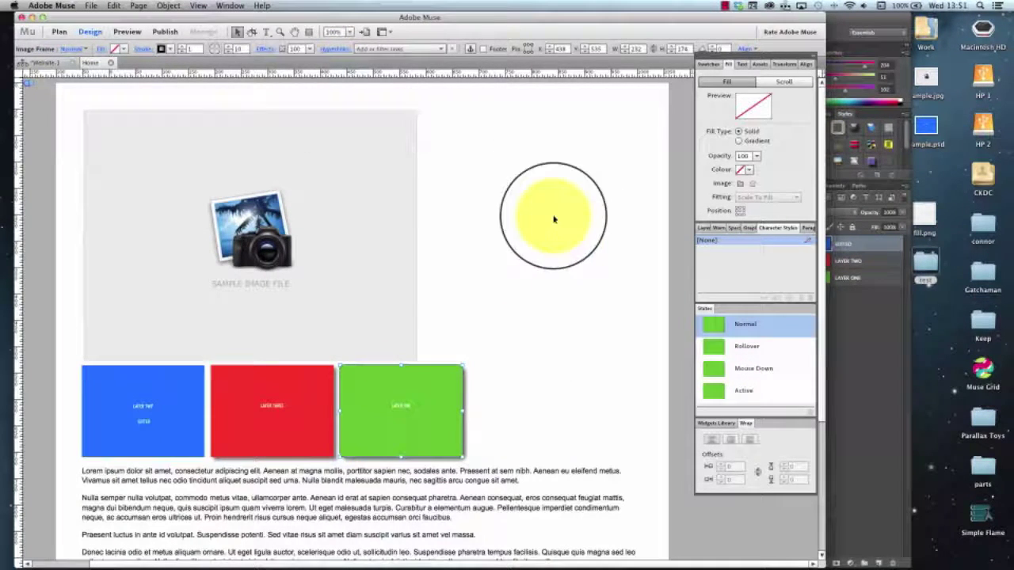
{"action": "left_click", "coordinate": [272, 50]}
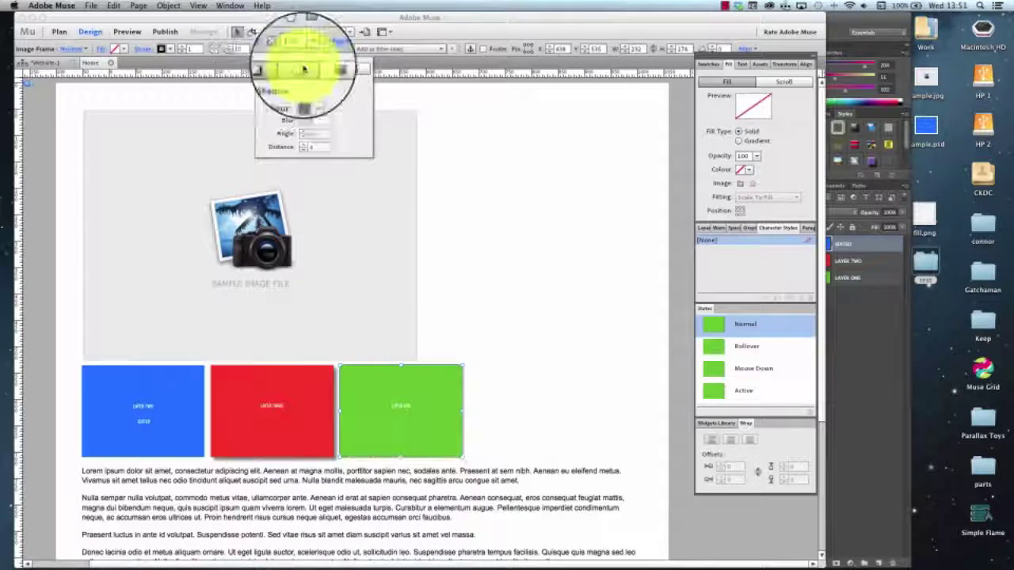
{"action": "left_click", "coordinate": [464, 407]}
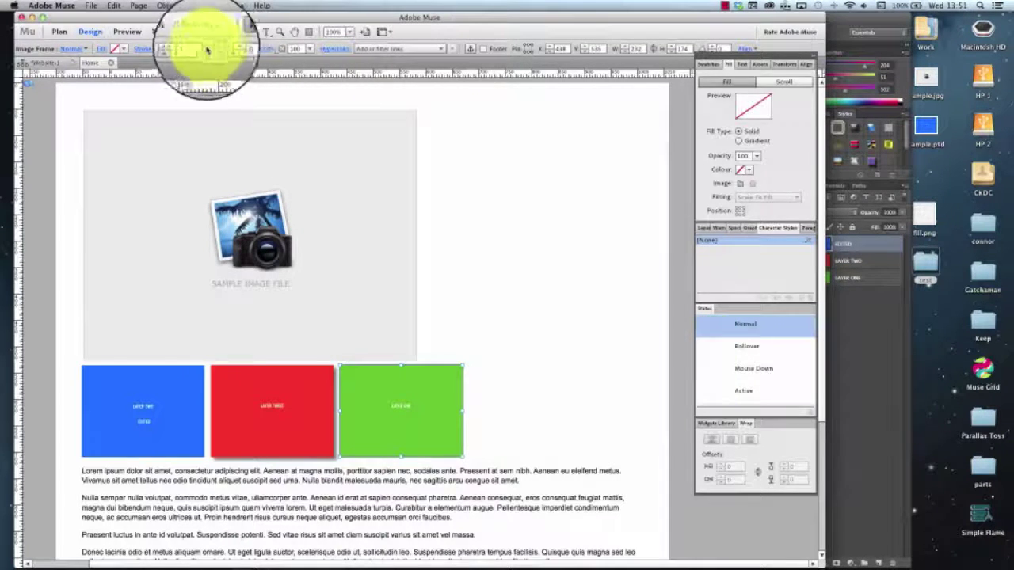
{"action": "left_click", "coordinate": [581, 270]}
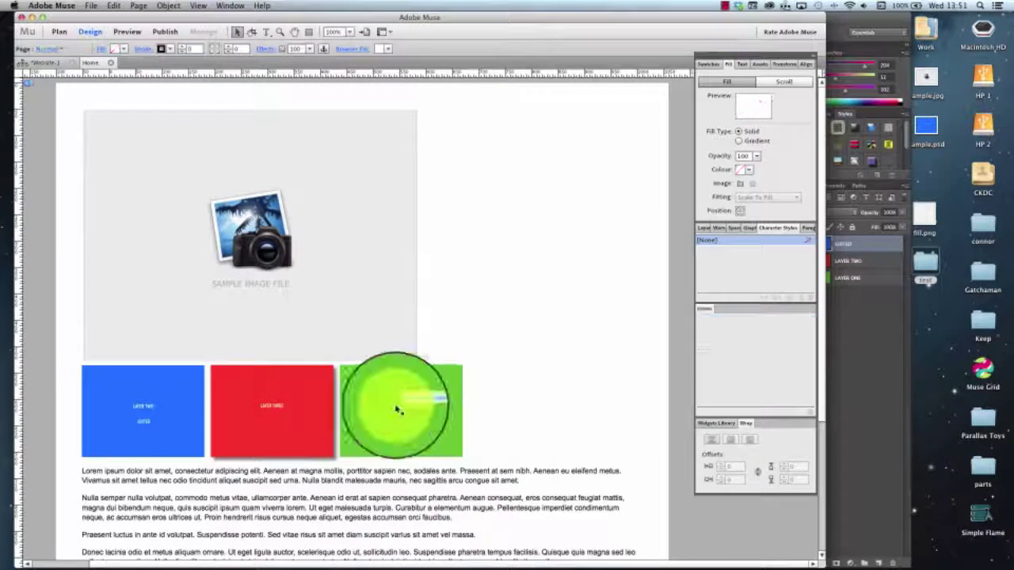
- Remove the shadow effect from the red image
{"action": "left_click", "coordinate": [301, 410]}
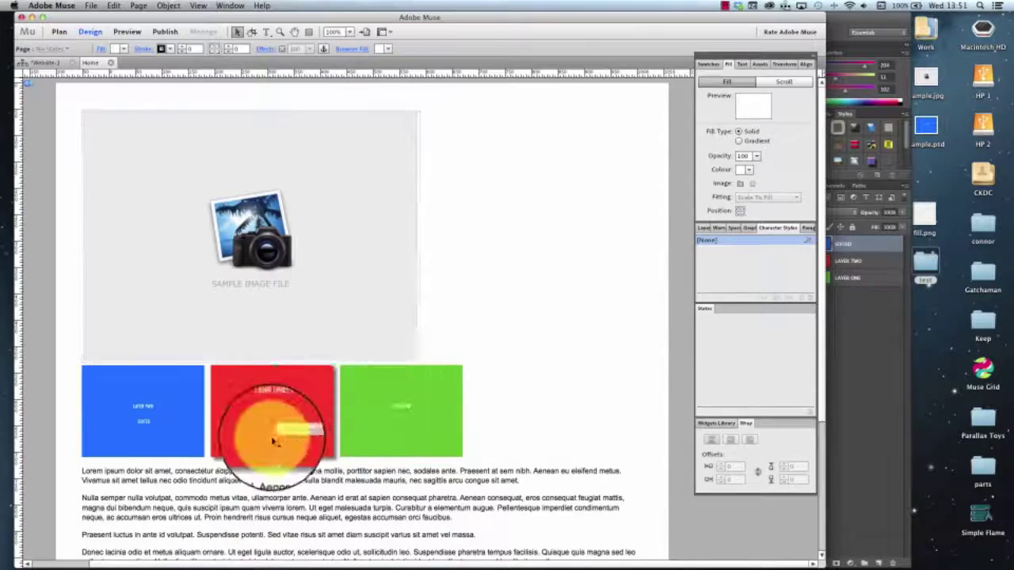
{"action": "left_click", "coordinate": [265, 49]}
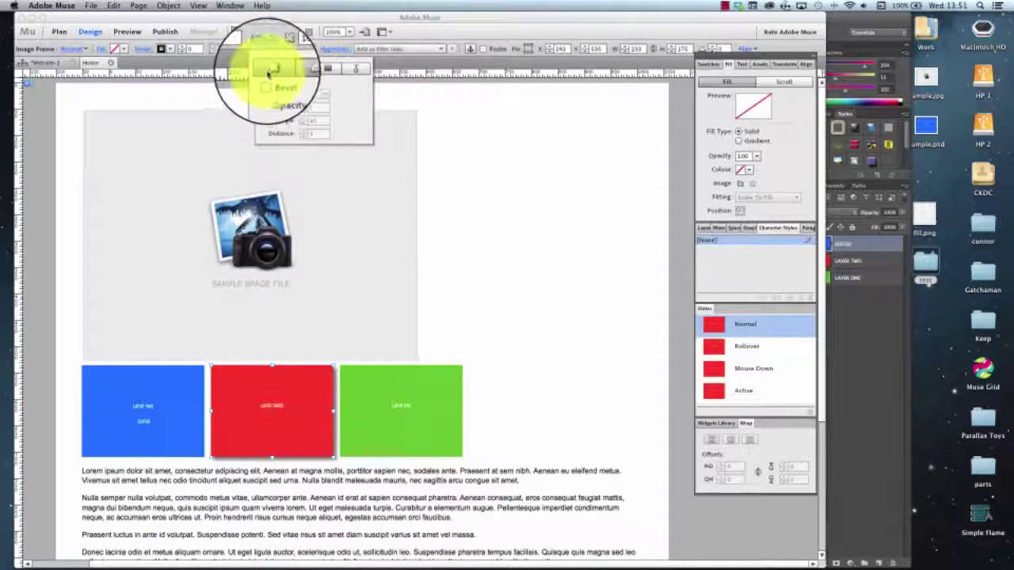
{"action": "left_click", "coordinate": [482, 154]}
- Export the site as HTML to the test folder with the plain red and green images
{"action": "left_click", "coordinate": [91, 6]}
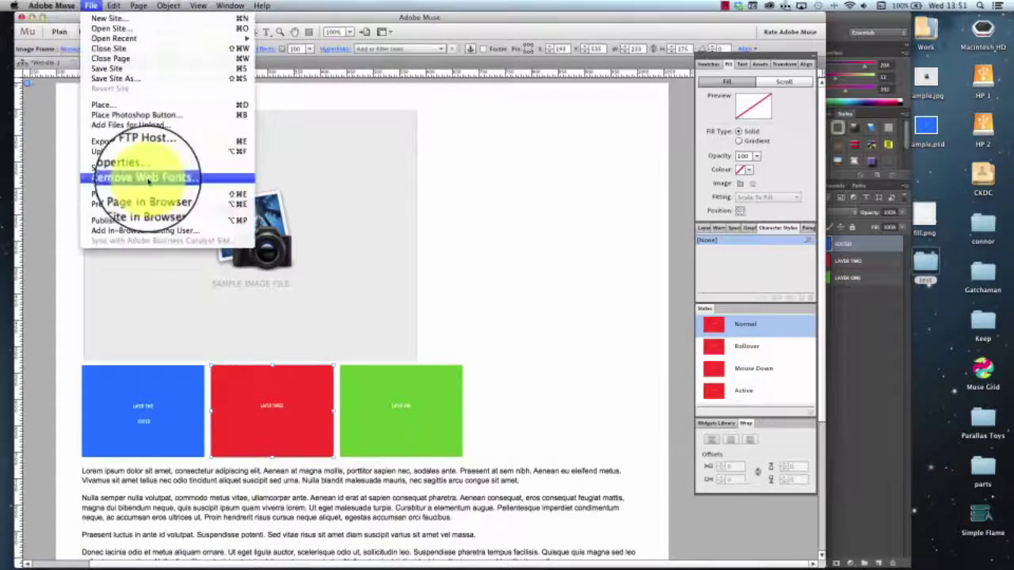
{"action": "left_click", "coordinate": [119, 141]}
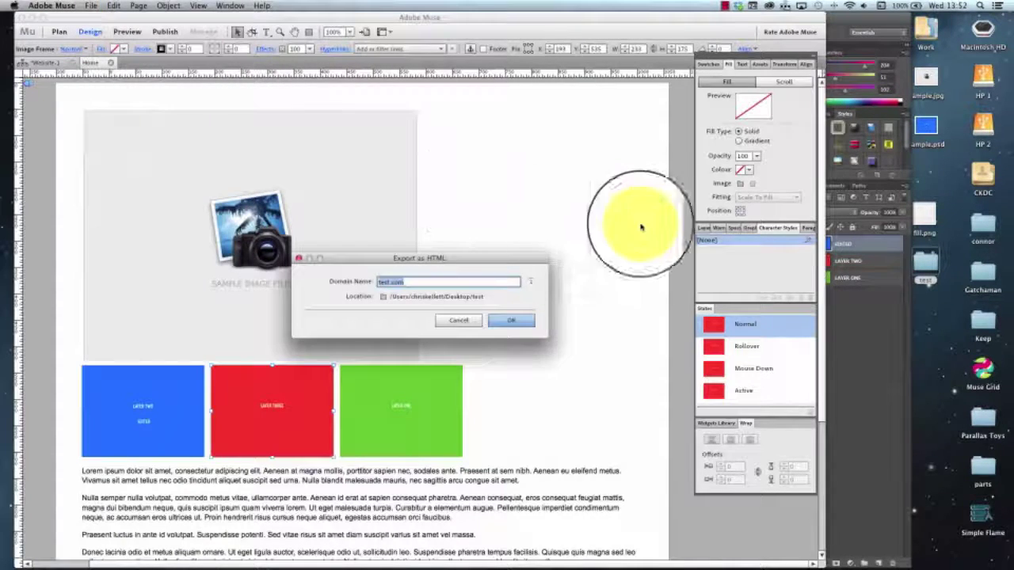
{"action": "left_click", "coordinate": [525, 321]}
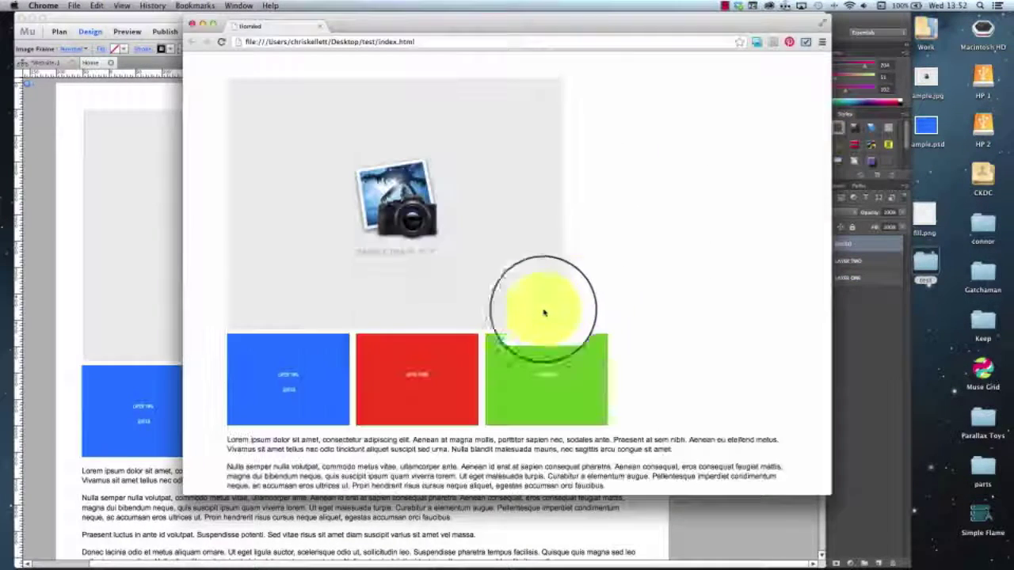
- Check the exported files in the test folder's images subfolder, close the folder and browser page, and return to Adobe Muse, dismissing the export notice
{"action": "double_click", "coordinate": [927, 261]}
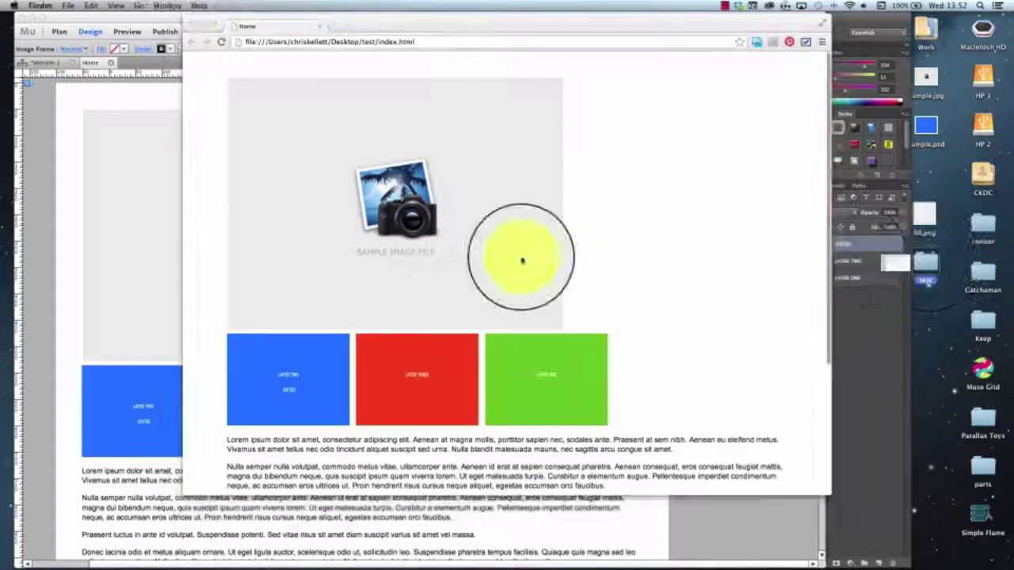
{"action": "double_click", "coordinate": [482, 228]}
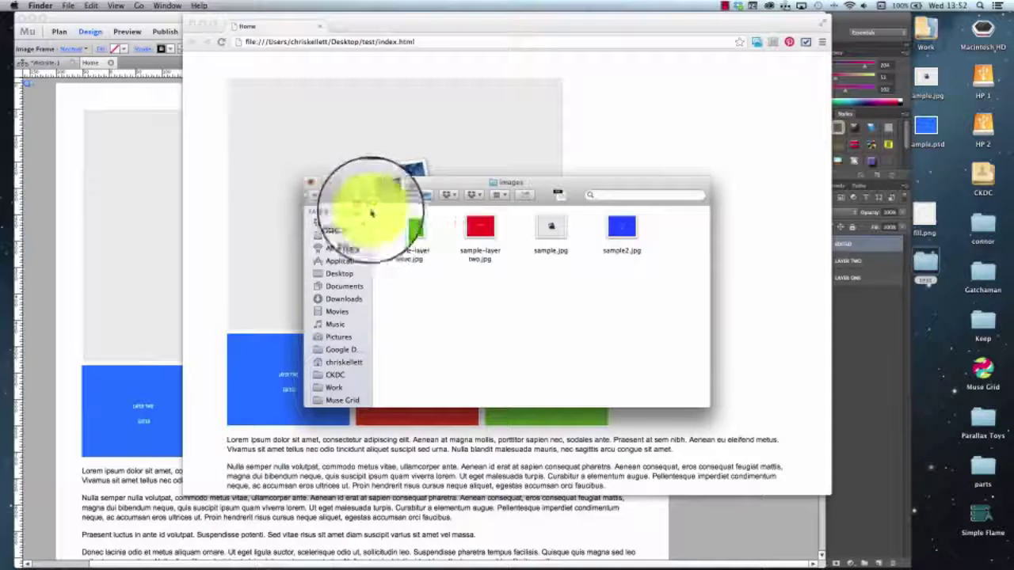
{"action": "left_click", "coordinate": [312, 183]}
{"action": "key", "text": "super+w"}
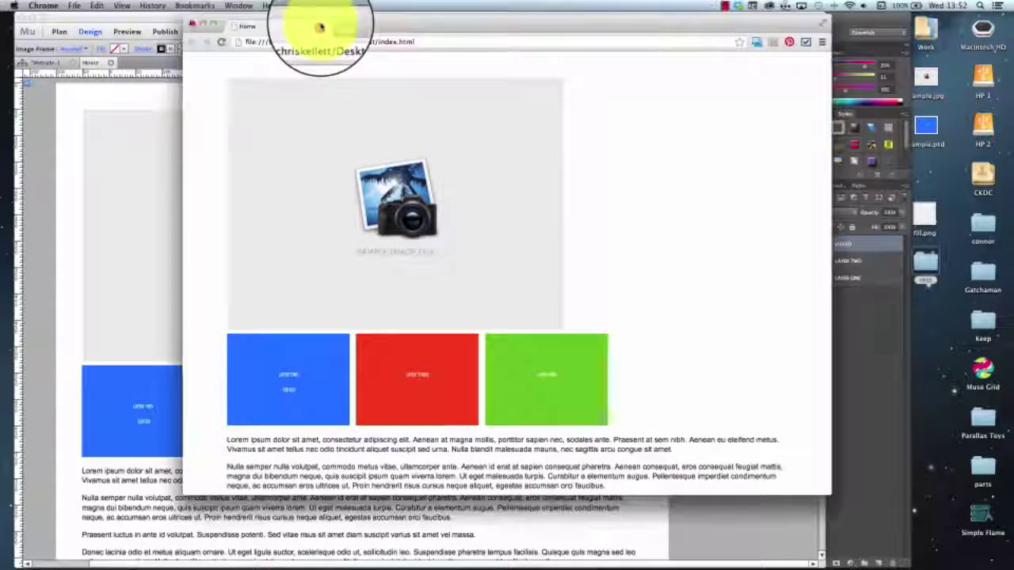
{"action": "left_click", "coordinate": [522, 323]}
{"action": "left_click", "coordinate": [505, 311]}
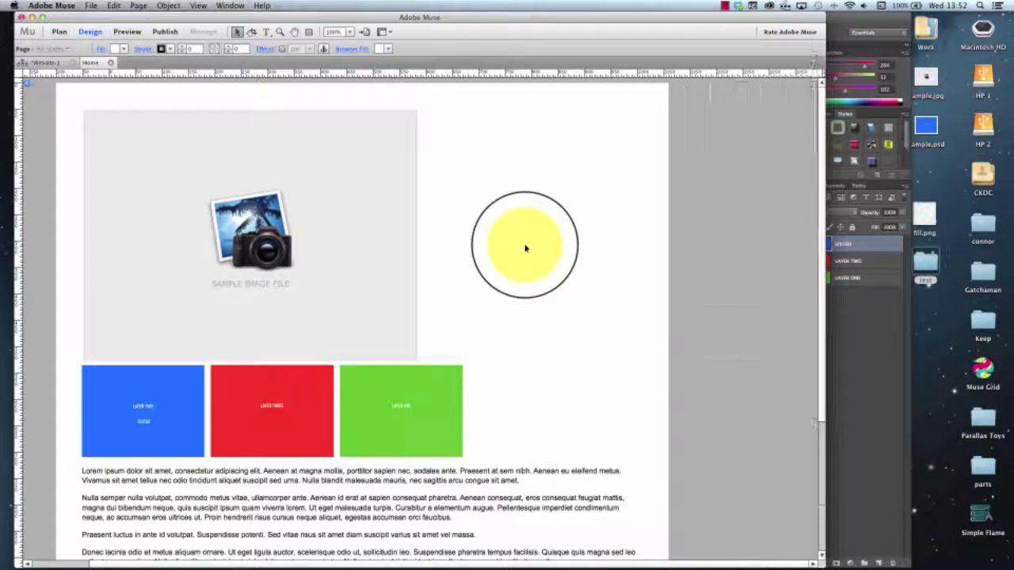
- Compare selecting the large sample image's outer frame with selecting the image content inside it
{"action": "left_click", "coordinate": [345, 172]}
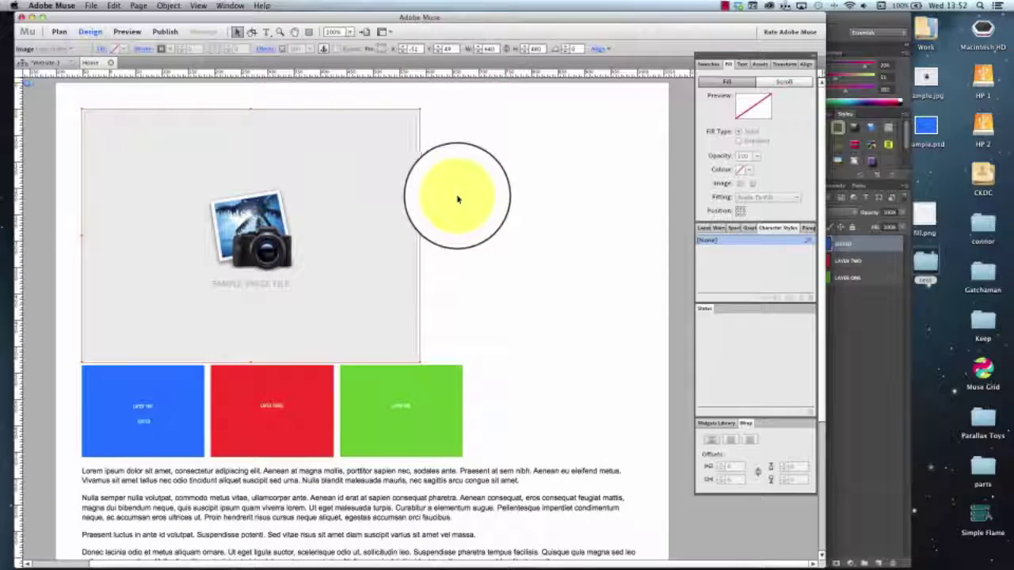
{"action": "mouse_move", "coordinate": [181, 156]}
{"action": "left_mouse_down"}
{"action": "mouse_move", "coordinate": [229, 154]}
{"action": "mouse_move", "coordinate": [183, 199]}
{"action": "mouse_move", "coordinate": [269, 150]}
{"action": "mouse_move", "coordinate": [261, 237]}
{"action": "mouse_move", "coordinate": [140, 249]}
{"action": "mouse_move", "coordinate": [229, 287]}
{"action": "mouse_move", "coordinate": [233, 214]}
{"action": "mouse_move", "coordinate": [183, 197]}
{"action": "mouse_move", "coordinate": [181, 154]}
{"action": "left_mouse_up"}
{"action": "left_click", "coordinate": [491, 192]}
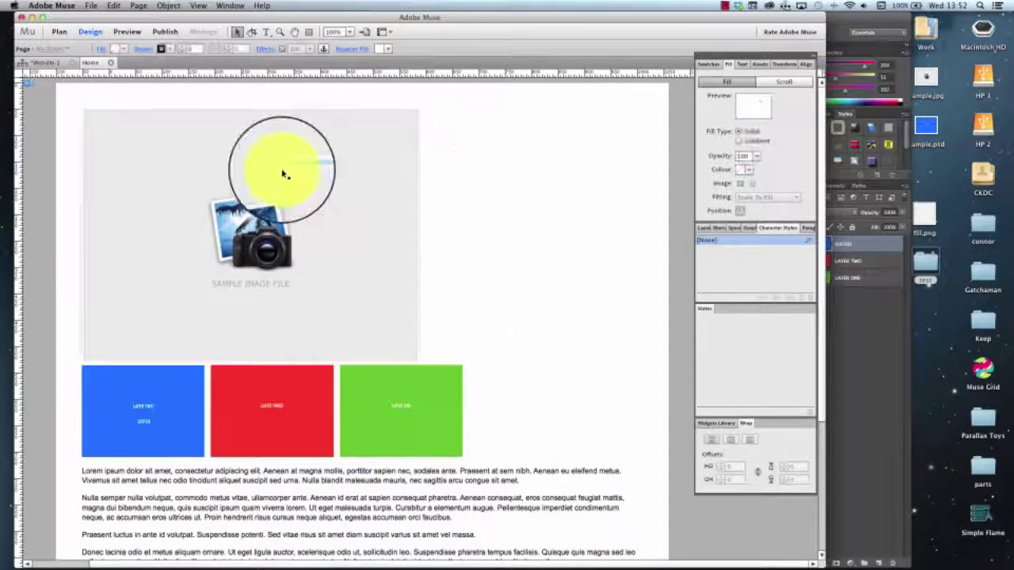
{"action": "left_click", "coordinate": [283, 171]}
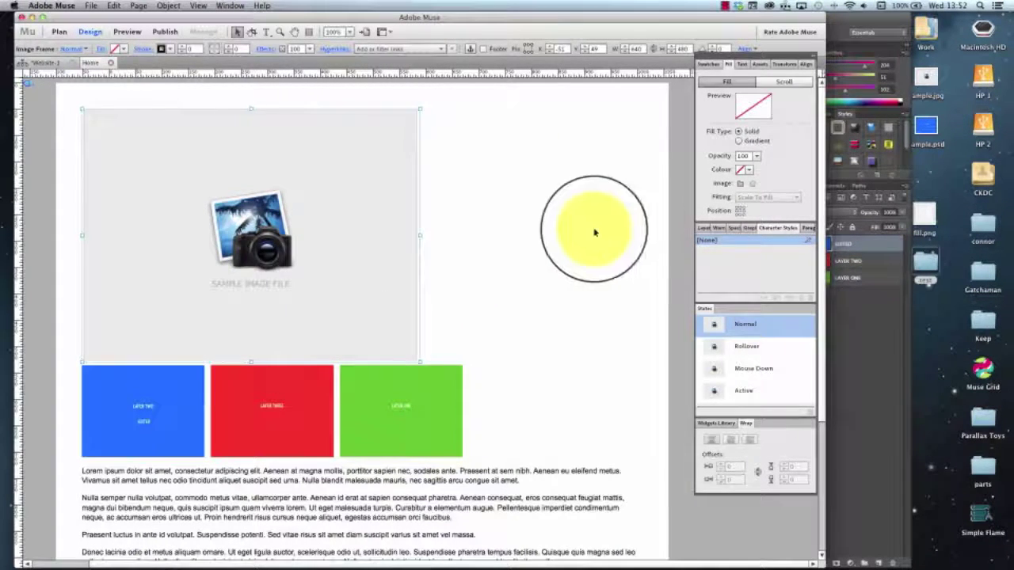
{"action": "left_click", "coordinate": [603, 230]}
{"action": "left_click", "coordinate": [301, 219]}
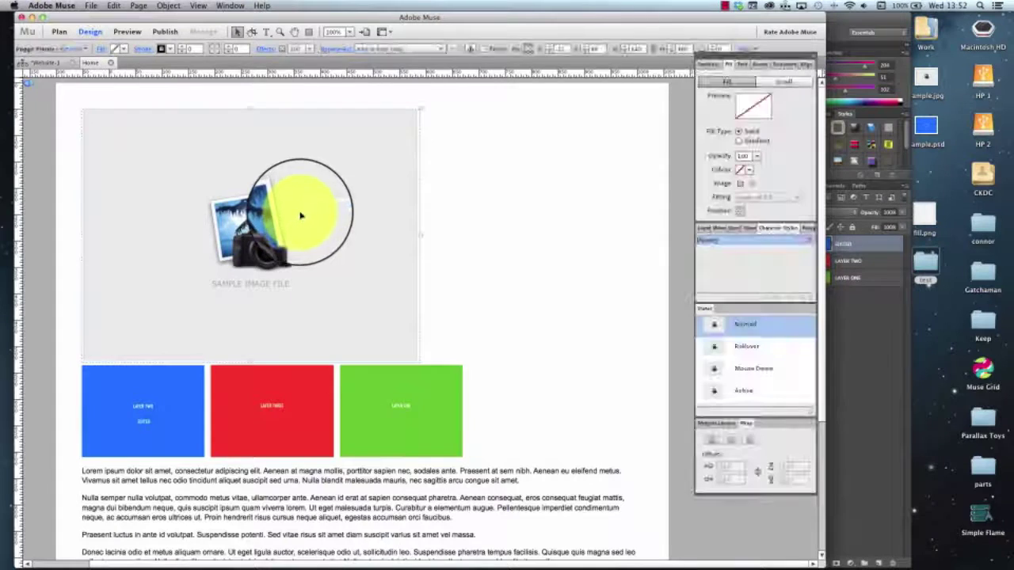
{"action": "left_click", "coordinate": [494, 211]}
{"action": "left_click", "coordinate": [272, 189]}
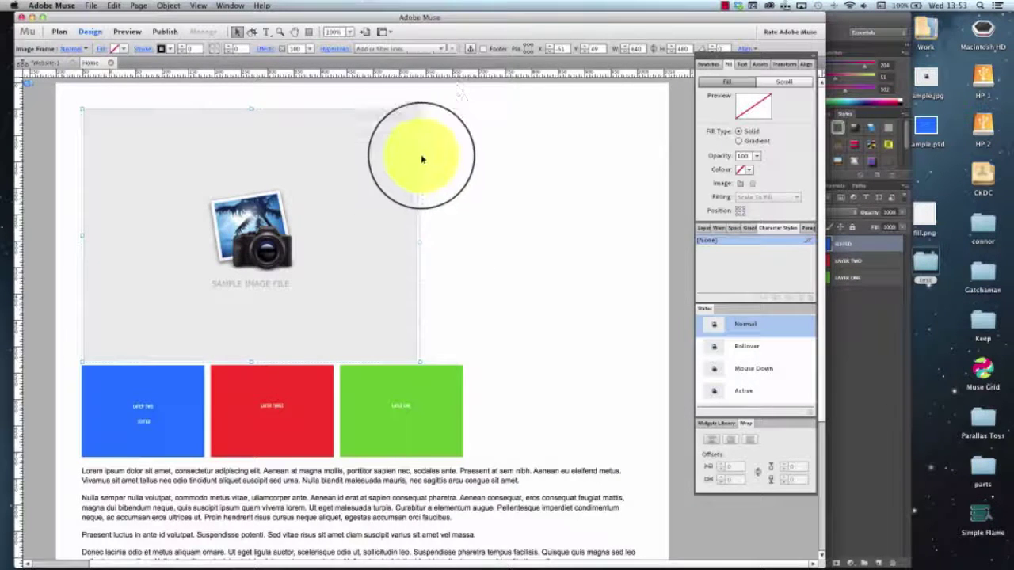
{"action": "scroll", "coordinate": [348, 237], "scroll_direction": "down", "scroll_amount": 1}
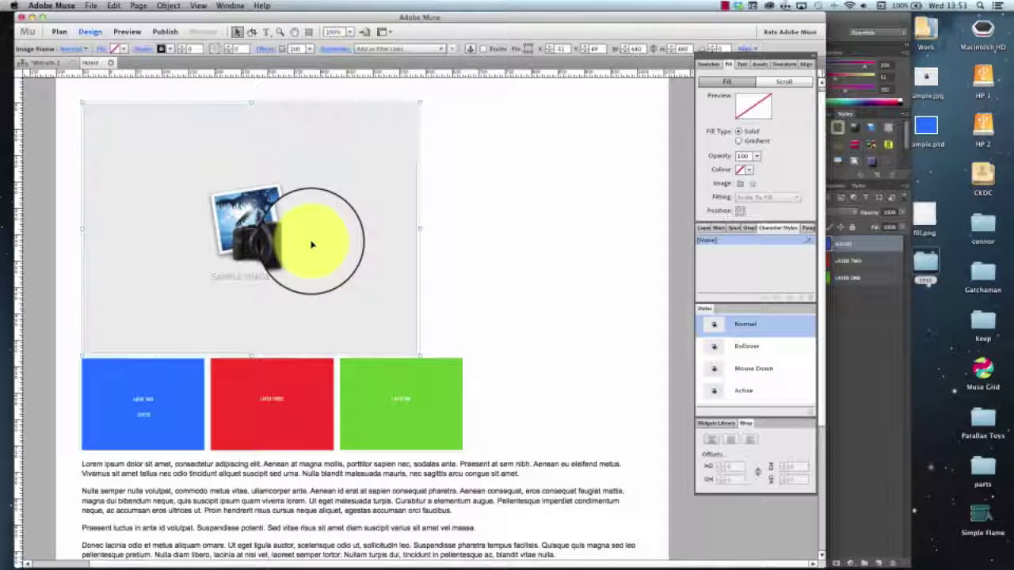
{"action": "scroll", "coordinate": [324, 251], "scroll_direction": "up", "scroll_amount": 1}
{"action": "left_click", "coordinate": [457, 217]}
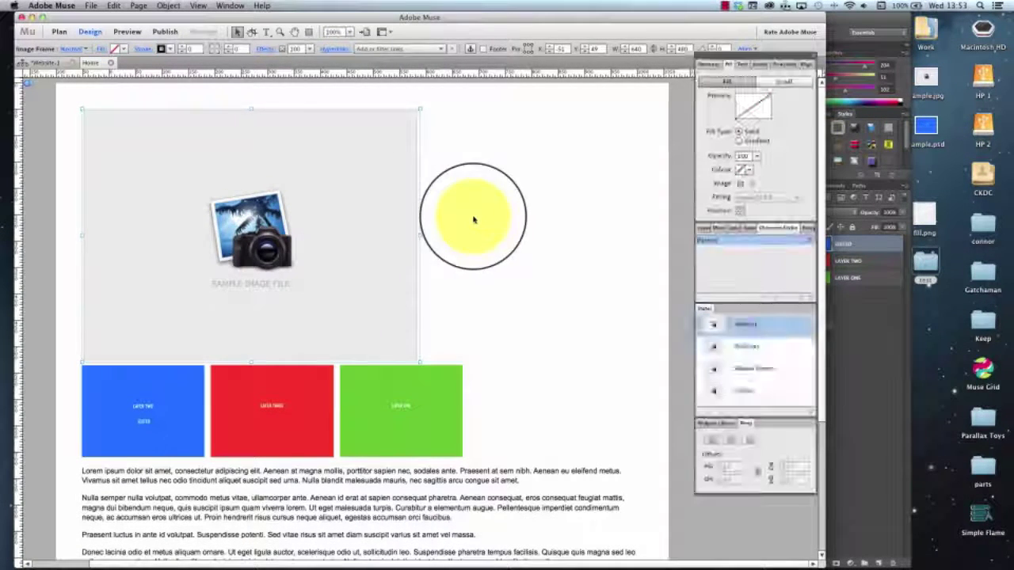
- Shift the sample image inside its frame to about X 38, Y 119 and fill the frame with magenta
{"action": "left_click", "coordinate": [226, 218]}
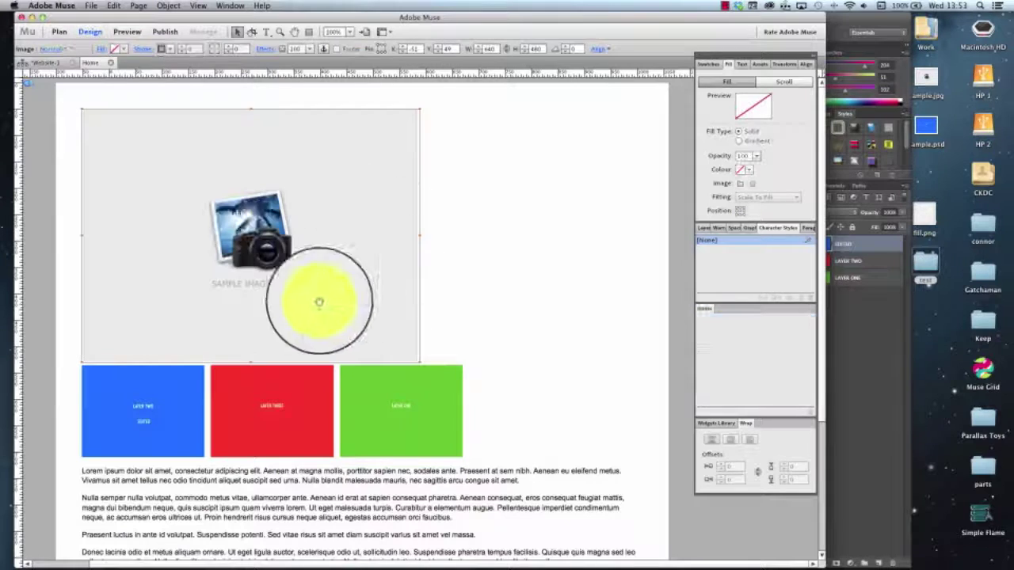
{"action": "left_click_drag", "start_coordinate": [186, 164], "coordinate": [232, 201]}
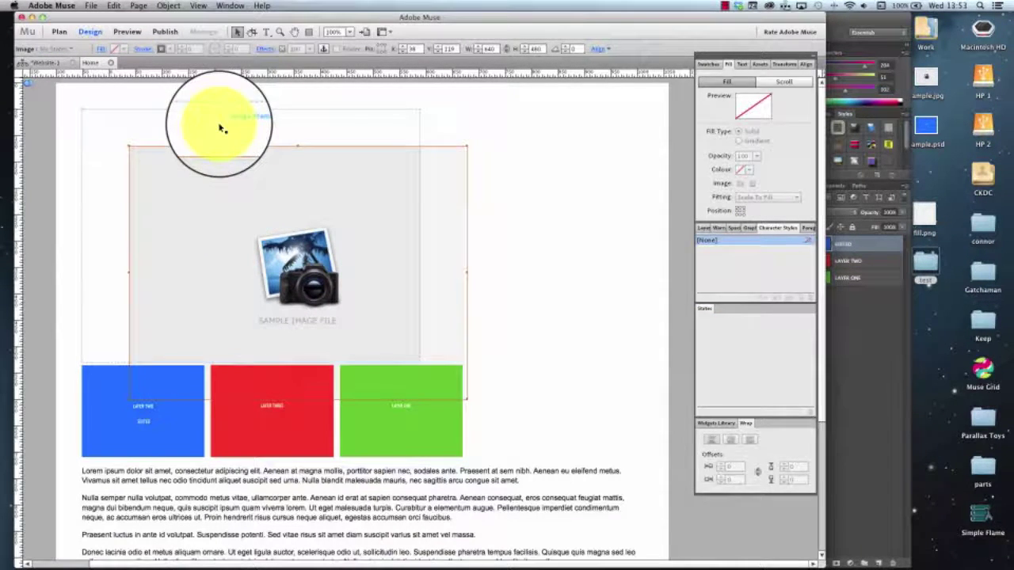
{"action": "left_click", "coordinate": [222, 128]}
{"action": "left_click", "coordinate": [115, 49]}
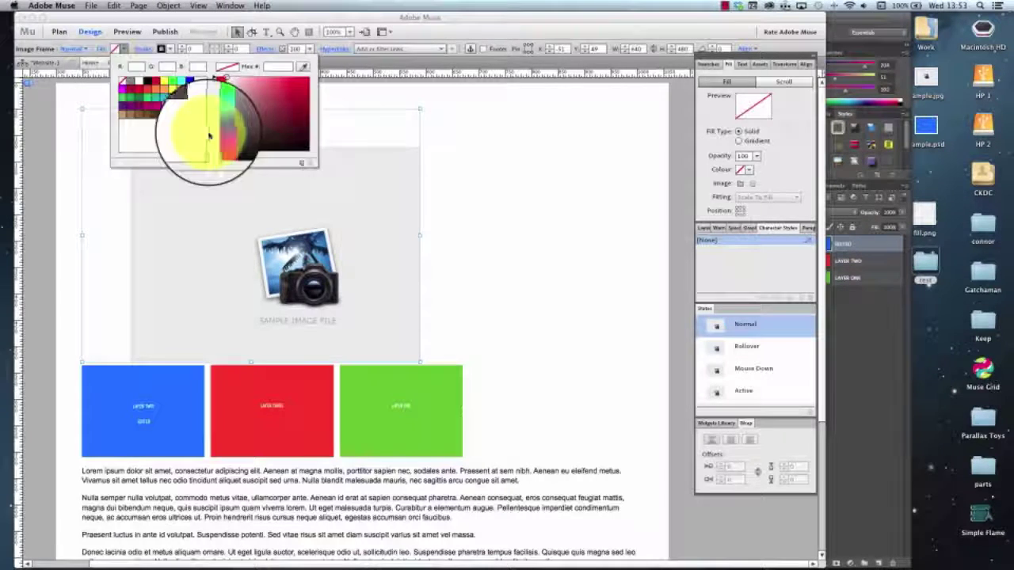
{"action": "left_click", "coordinate": [145, 88]}
{"action": "left_click", "coordinate": [555, 170]}
{"action": "left_click", "coordinate": [507, 131]}
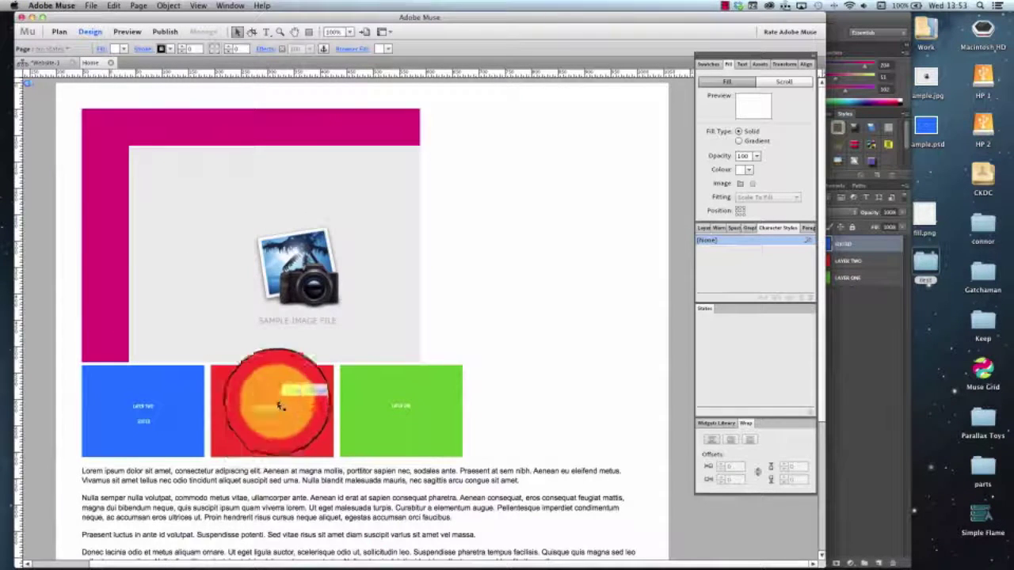
- Preview the page in the browser, inspect the HTML and CSS of the offset sample image and its containers, and return to Adobe Muse
{"action": "left_click", "coordinate": [91, 6]}
{"action": "left_click", "coordinate": [139, 194]}
{"action": "right_click", "coordinate": [403, 156]}
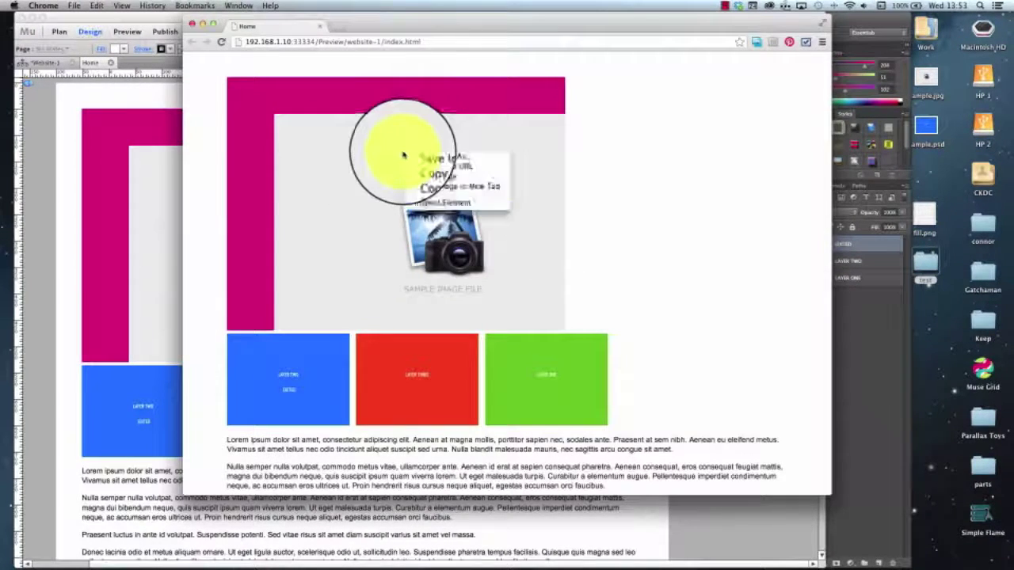
{"action": "left_click", "coordinate": [450, 210]}
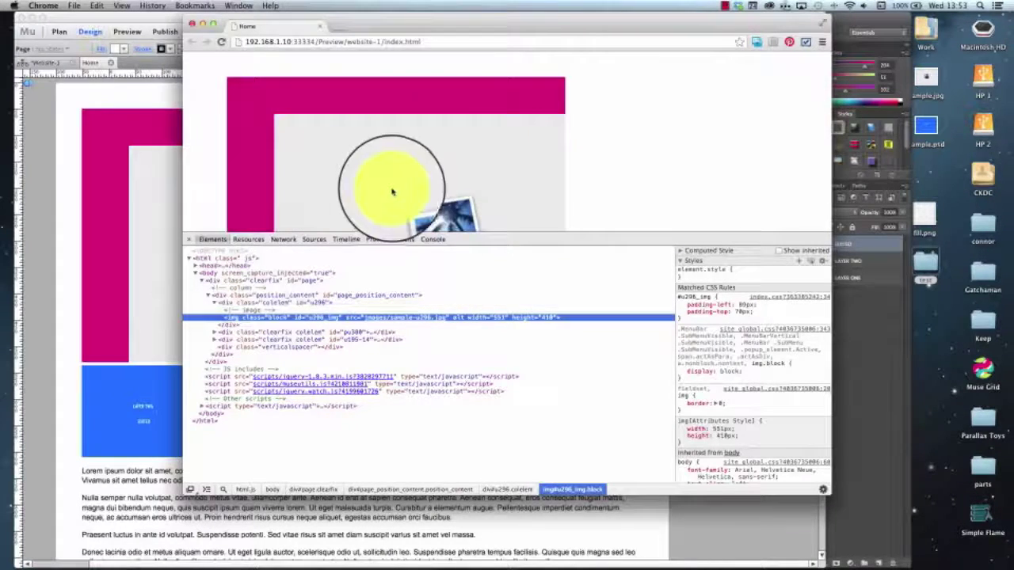
{"action": "left_click", "coordinate": [265, 303]}
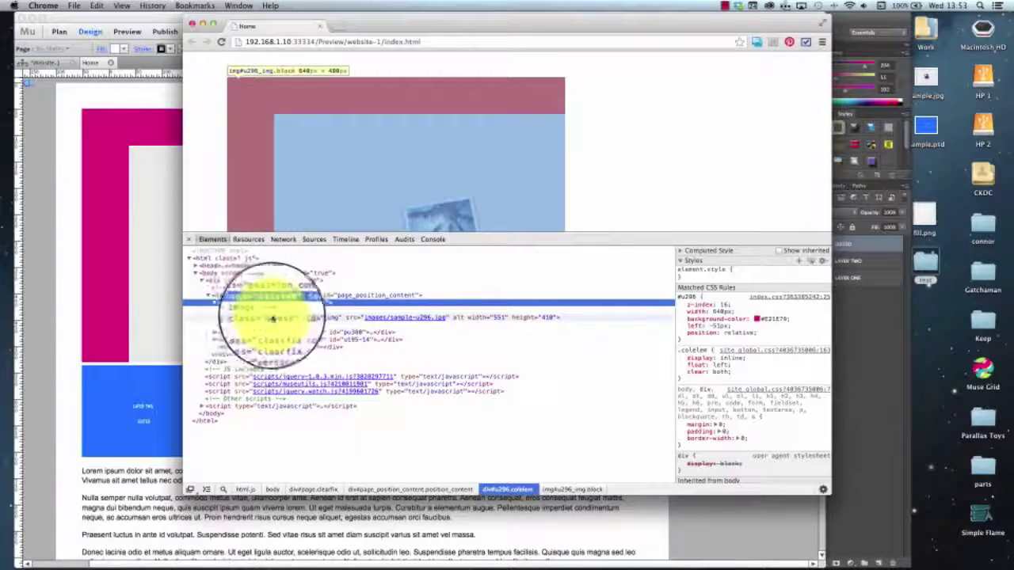
{"action": "mouse_move", "coordinate": [436, 323]}
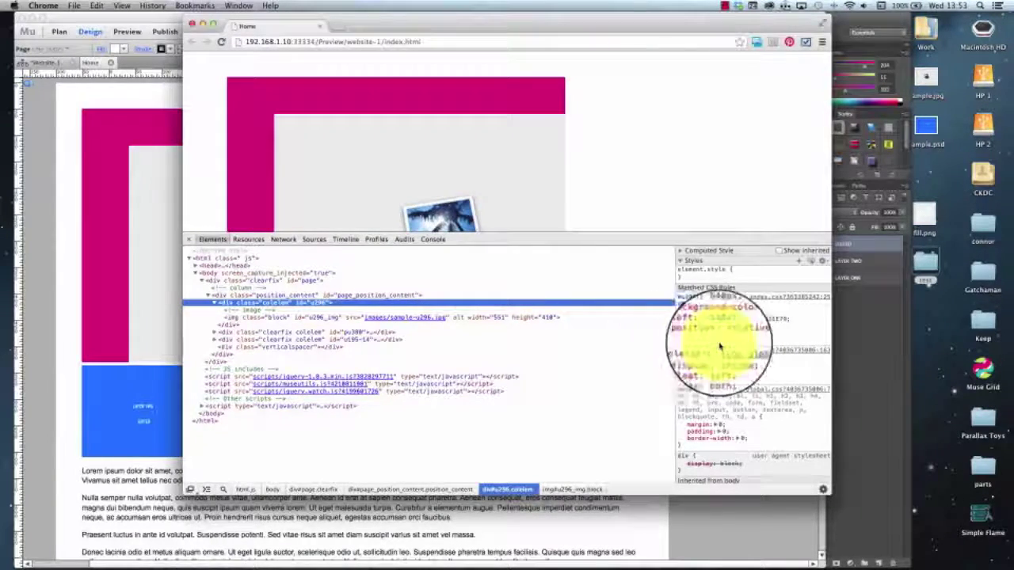
{"action": "left_click", "coordinate": [284, 295]}
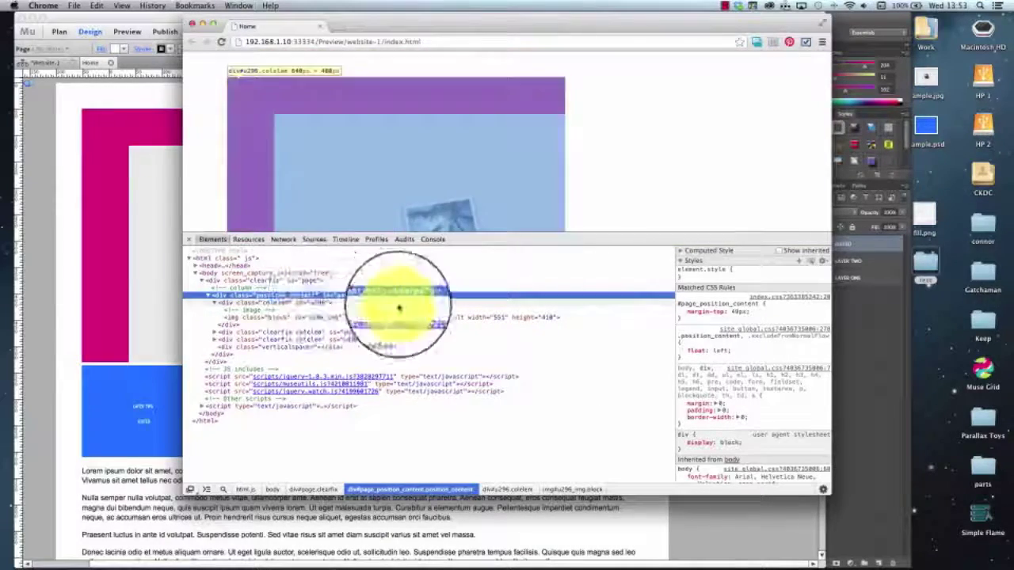
{"action": "left_click", "coordinate": [192, 239]}
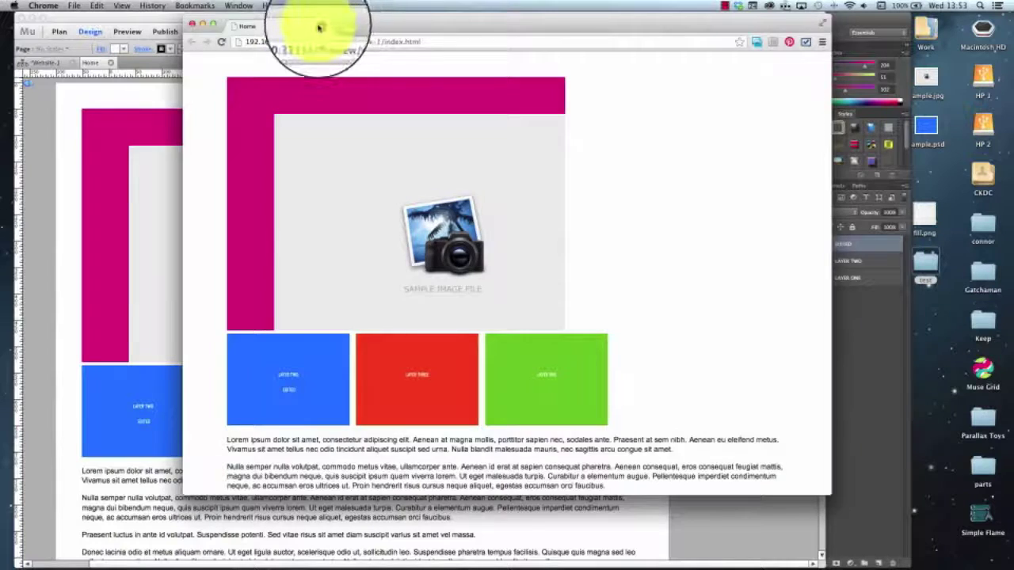
{"action": "key", "text": "super+Tab"}
- Undo the sample frame's magenta fill and the image's shift inside it, and reselect the frame
{"action": "left_click", "coordinate": [335, 174]}
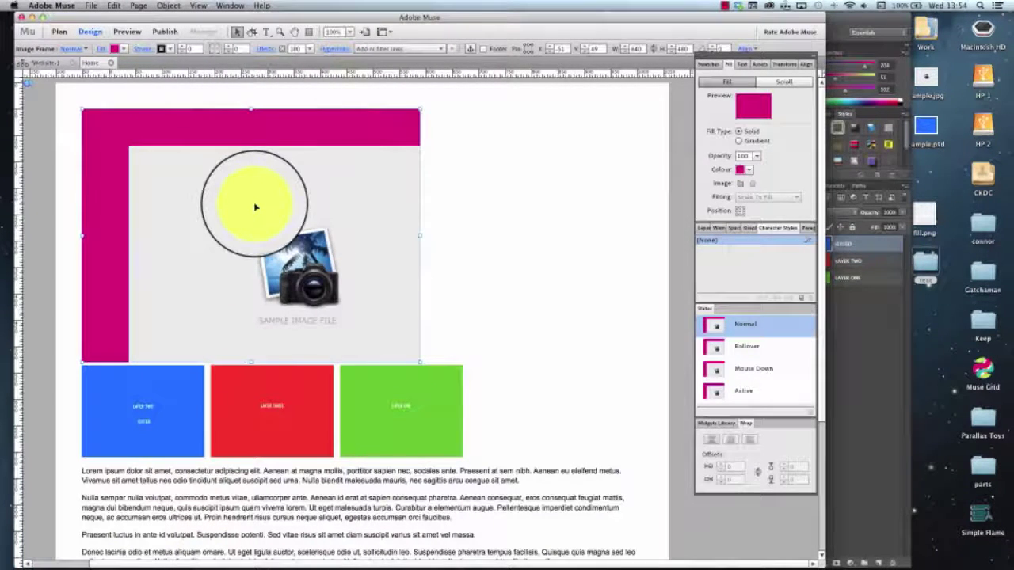
{"action": "left_click", "coordinate": [465, 218]}
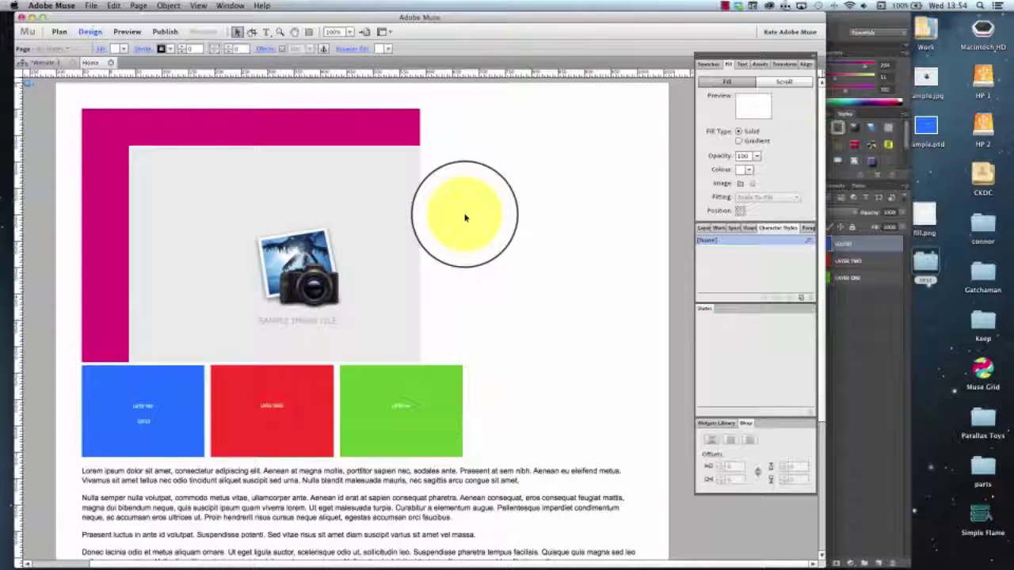
{"action": "key", "text": "super+z"}
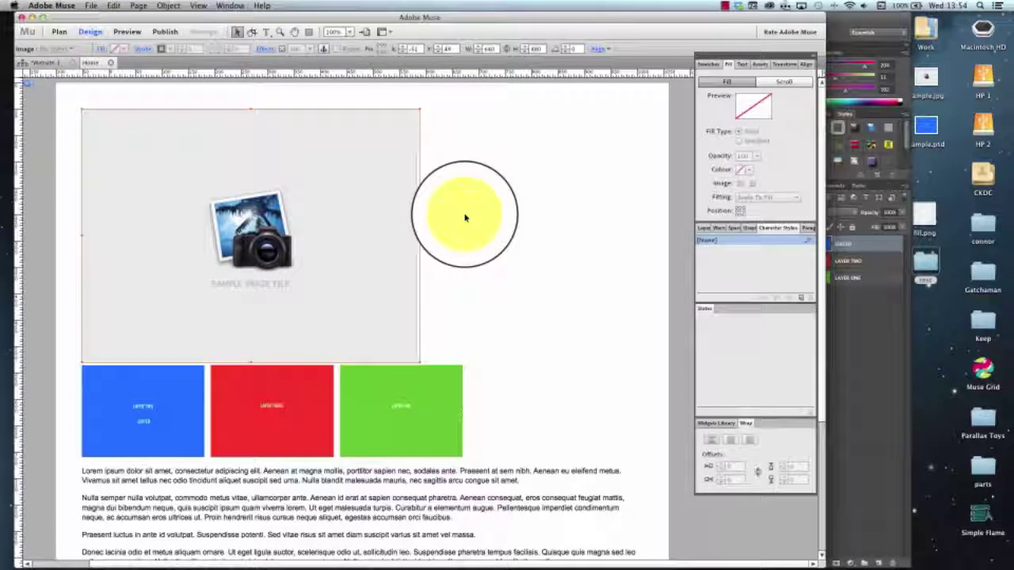
{"action": "left_click", "coordinate": [339, 214]}
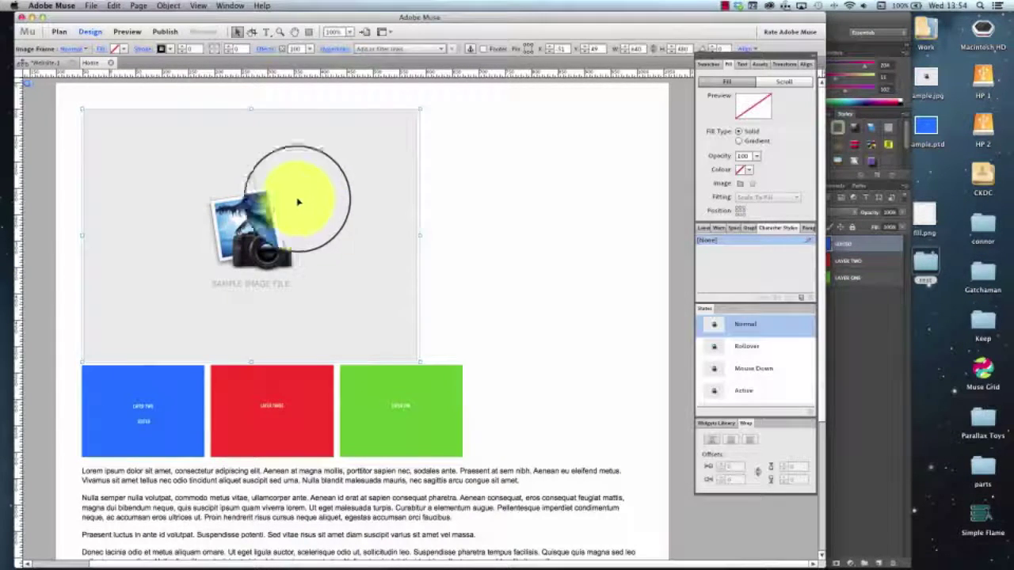
- Preview the page in the browser again, inspect the restored sample image's element, and return to Adobe Muse
{"action": "left_click", "coordinate": [92, 5]}
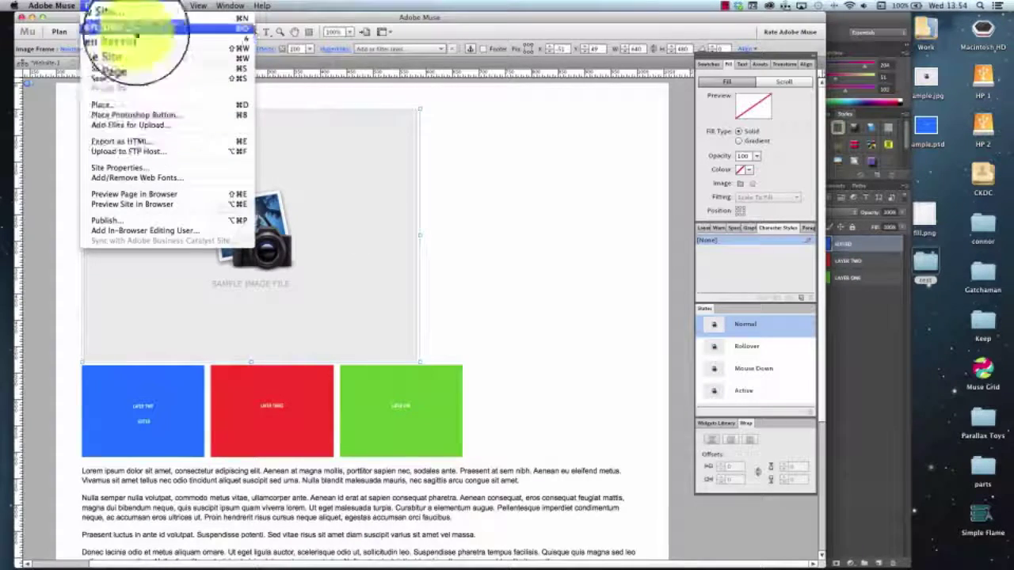
{"action": "left_click", "coordinate": [182, 194]}
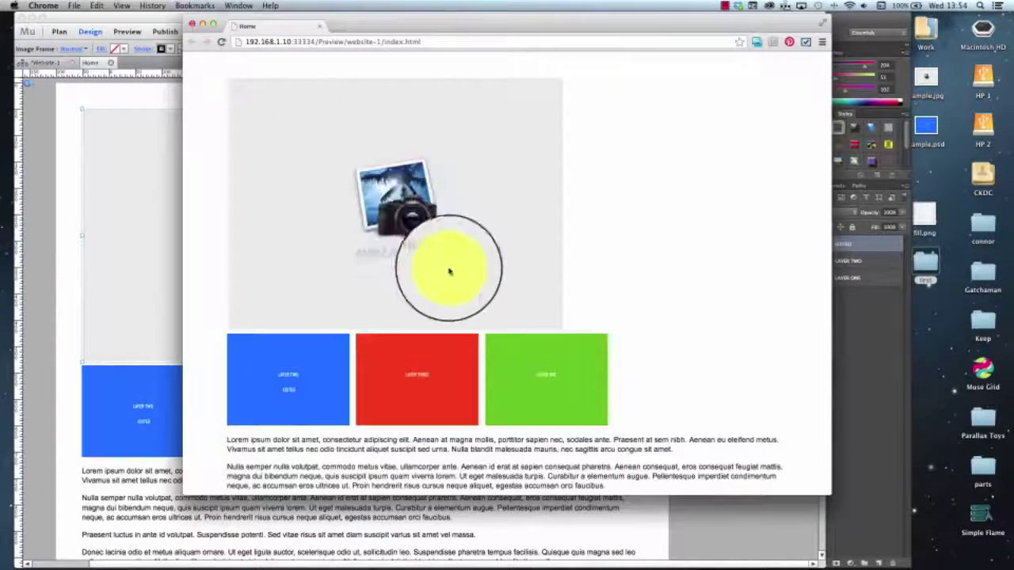
{"action": "right_click", "coordinate": [396, 201]}
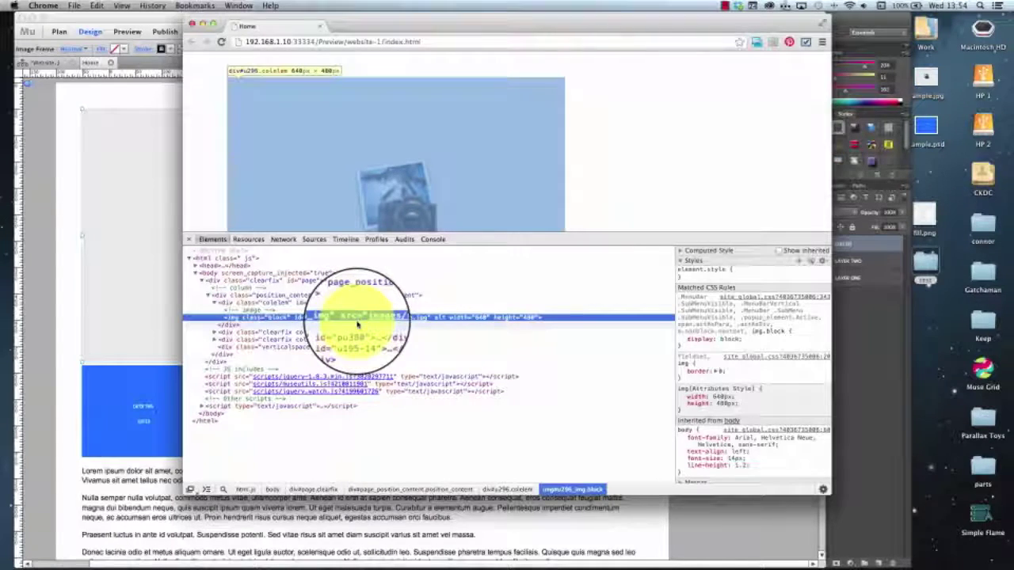
{"action": "left_click", "coordinate": [189, 240]}
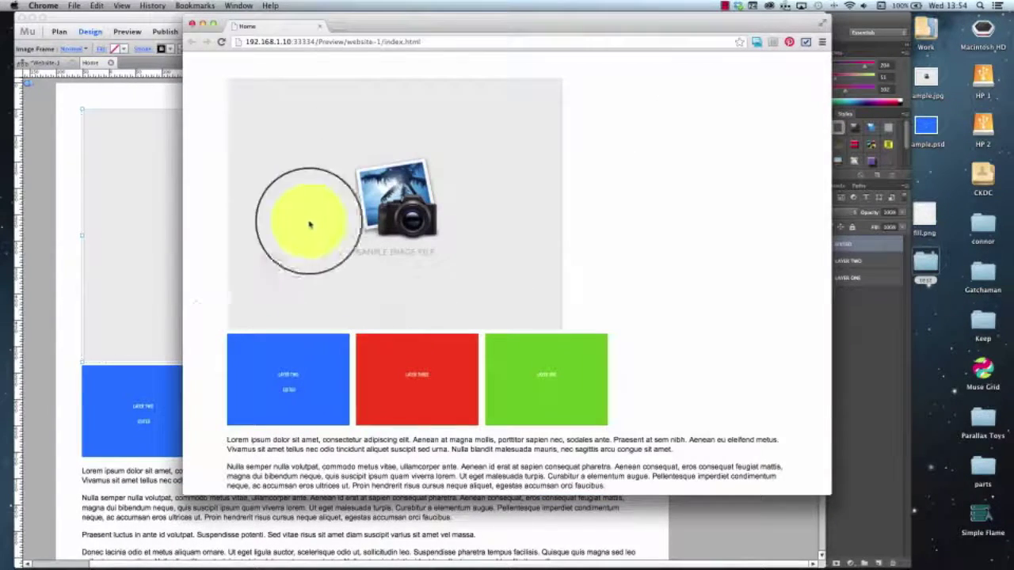
{"action": "left_click", "coordinate": [59, 198]}
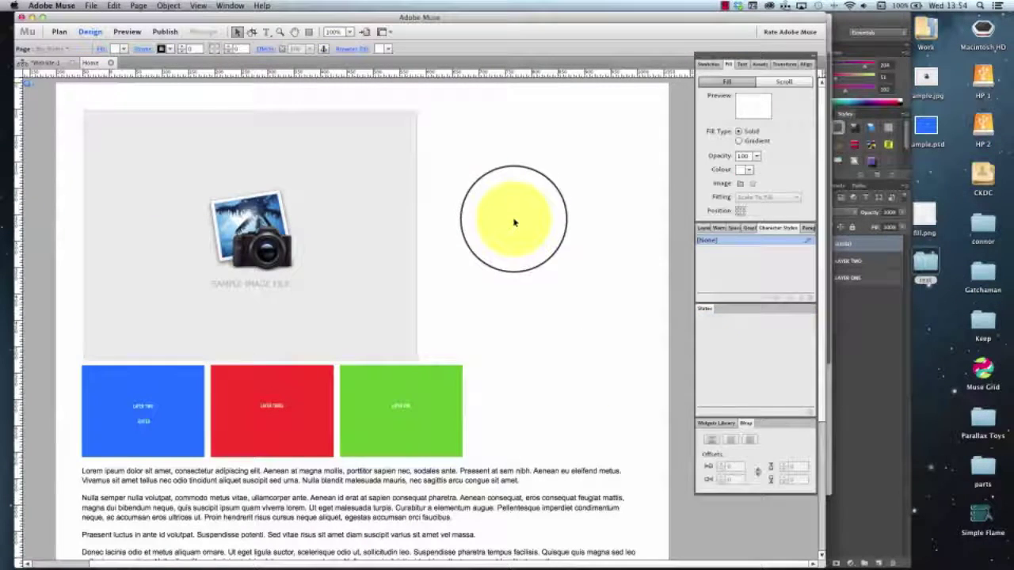
{"action": "left_click_drag", "start_coordinate": [513, 222], "coordinate": [535, 257]}
{"action": "scroll", "coordinate": [535, 256], "scroll_direction": "down", "scroll_amount": 2}
{"action": "scroll", "coordinate": [535, 257], "scroll_direction": "down", "scroll_amount": 2}
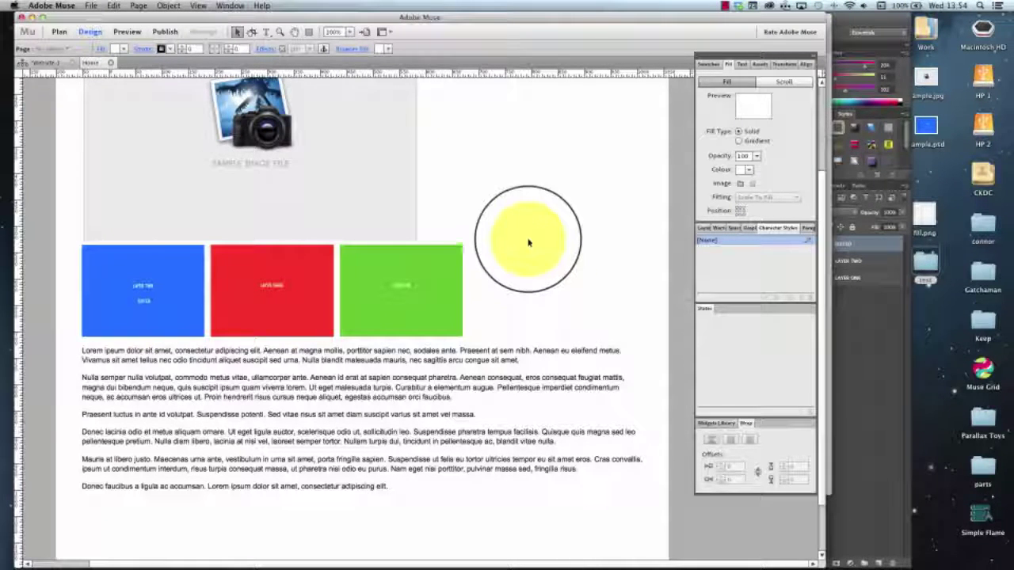
{"action": "scroll", "coordinate": [529, 242], "scroll_direction": "up", "scroll_amount": 4}
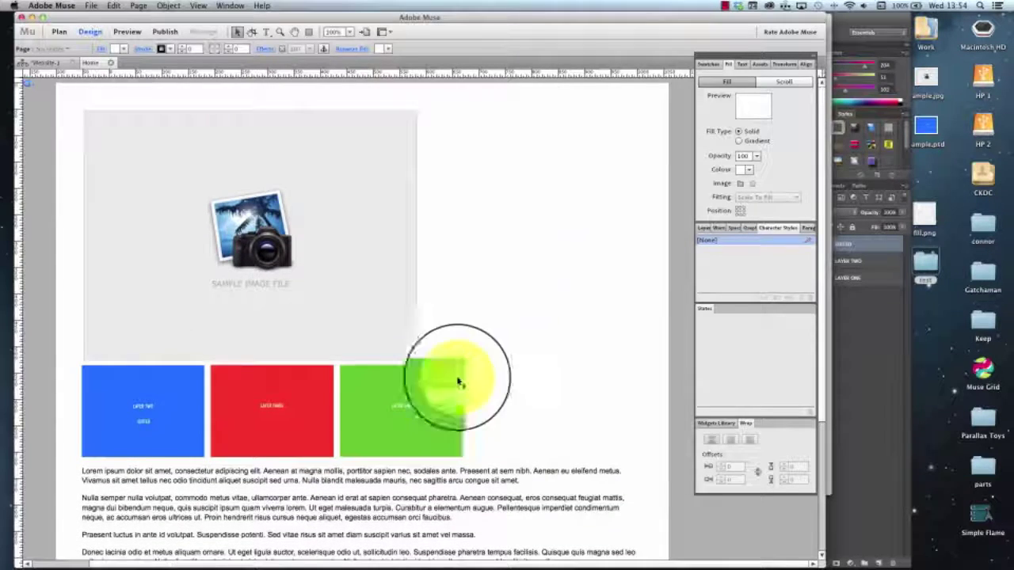
- Rotate the sample image frame by about 11 degrees and move it to about X -50, Y 150
{"action": "left_click", "coordinate": [378, 393]}
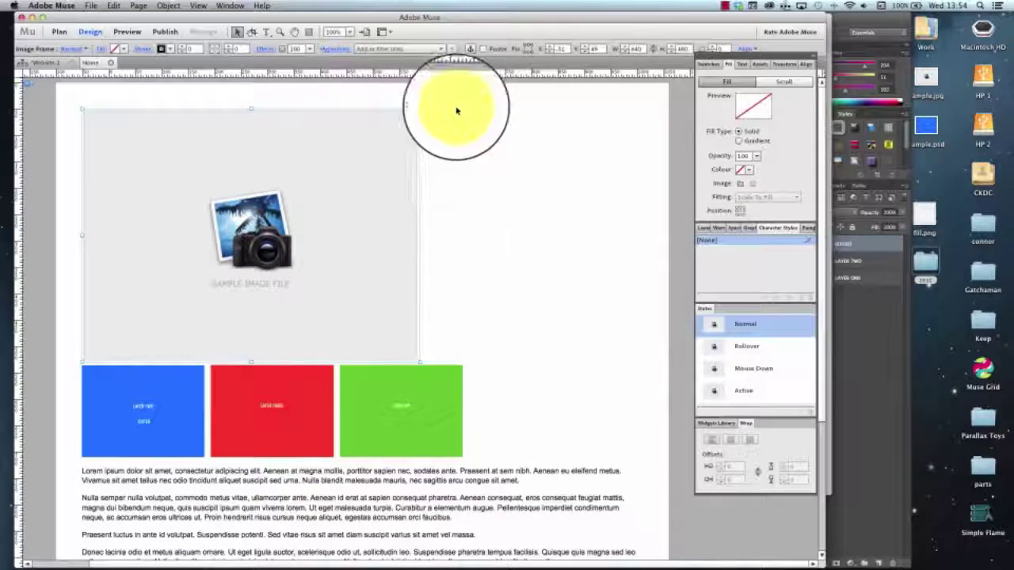
{"action": "left_click_drag", "start_coordinate": [424, 107], "coordinate": [488, 208]}
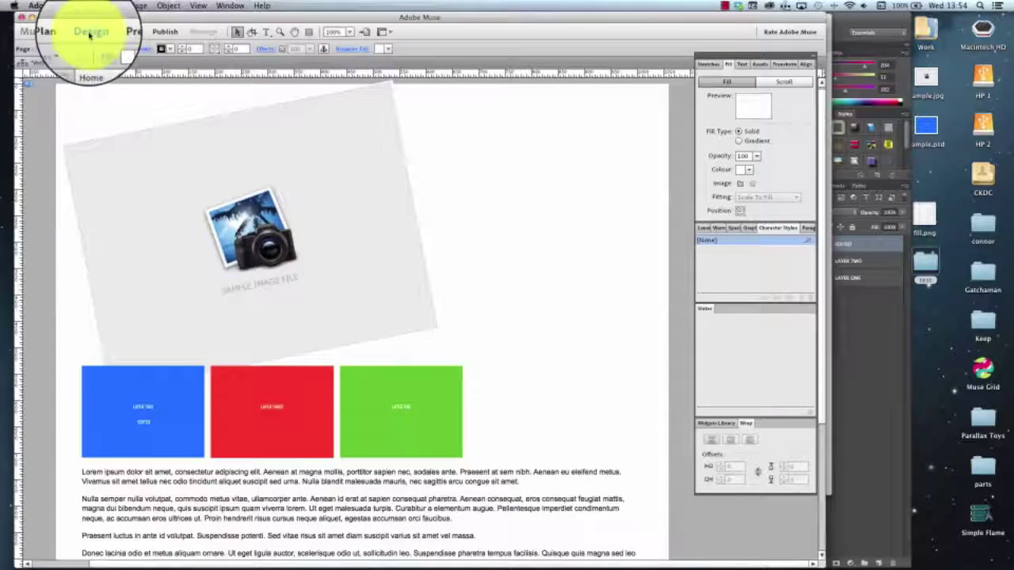
{"action": "left_click_drag", "start_coordinate": [274, 196], "coordinate": [298, 220]}
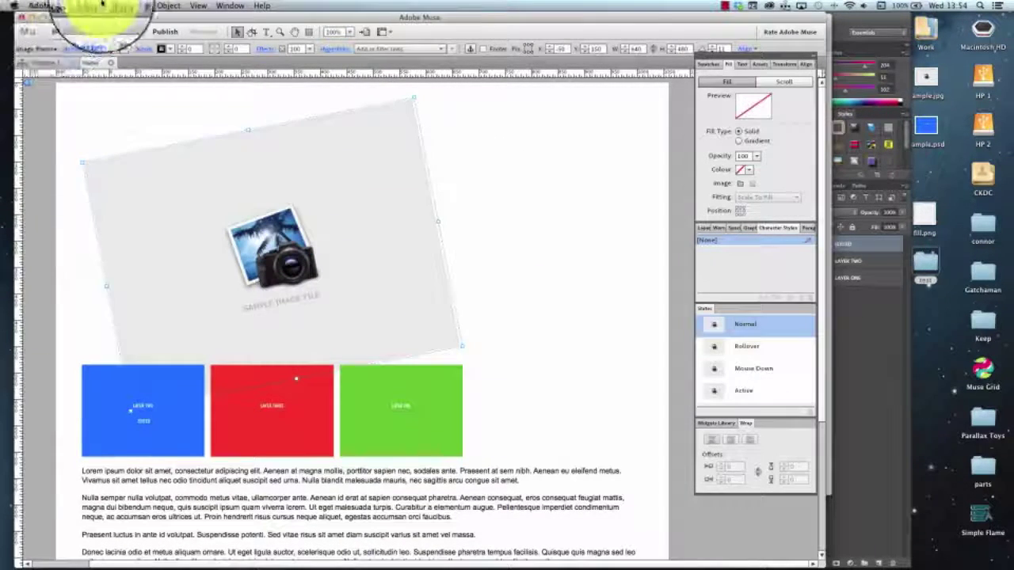
- Preview the page in the browser, inspect the rotated image's element and its sample.jpg source file, and close the inspector
{"action": "left_click", "coordinate": [91, 6]}
{"action": "left_click", "coordinate": [136, 195]}
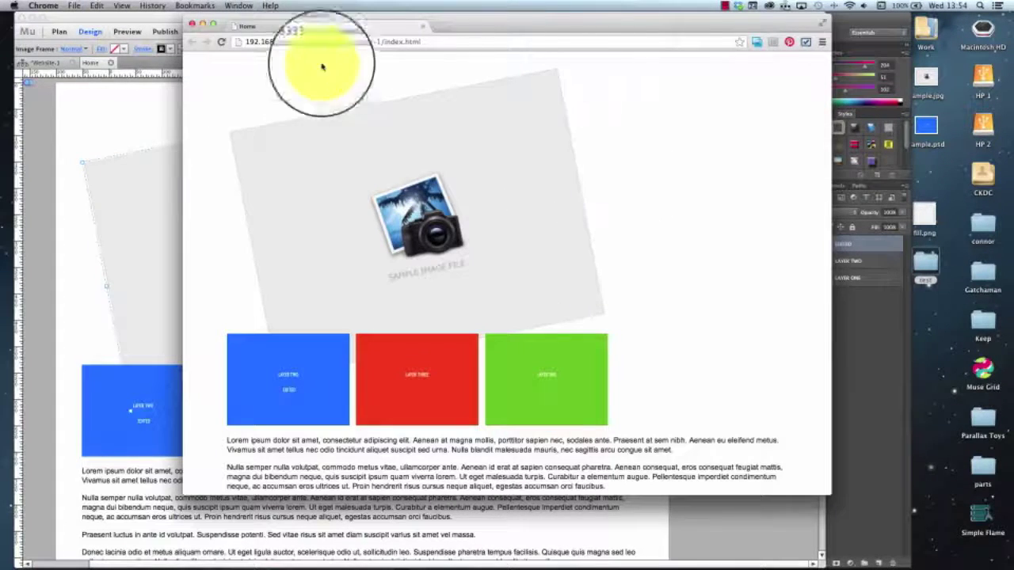
{"action": "right_click", "coordinate": [385, 176]}
{"action": "left_click", "coordinate": [440, 225]}
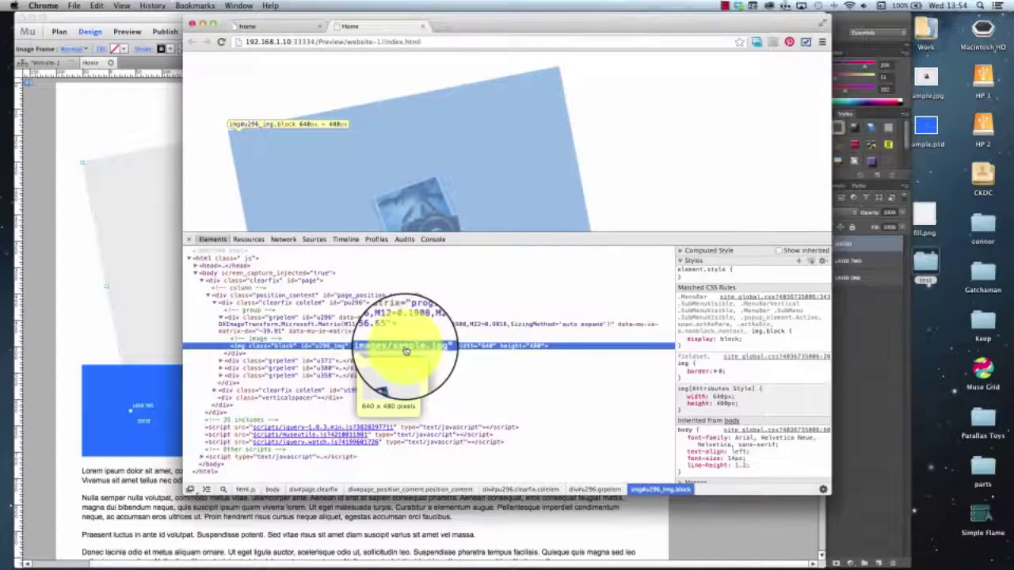
{"action": "left_click", "coordinate": [405, 349]}
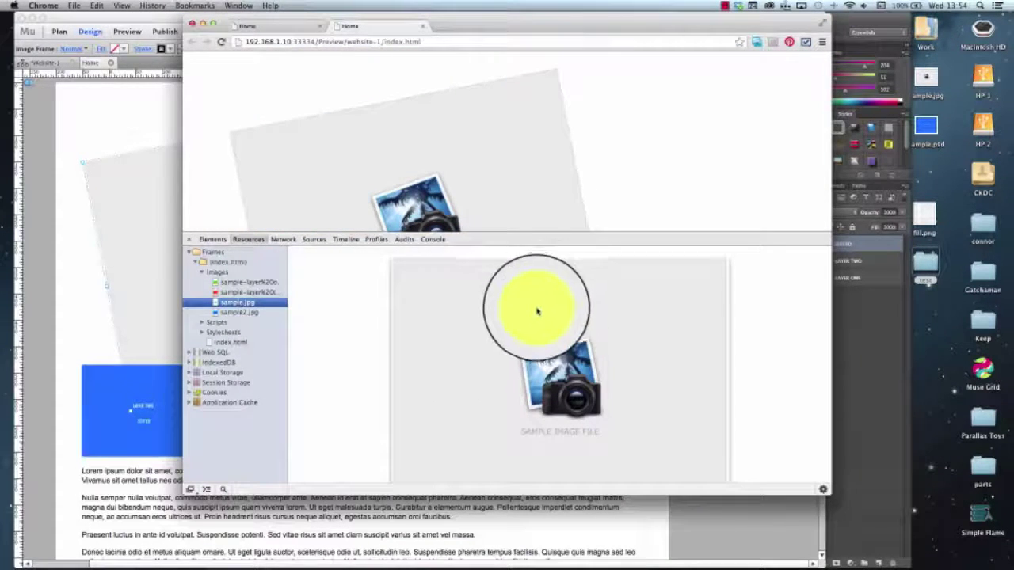
{"action": "left_click", "coordinate": [189, 240]}
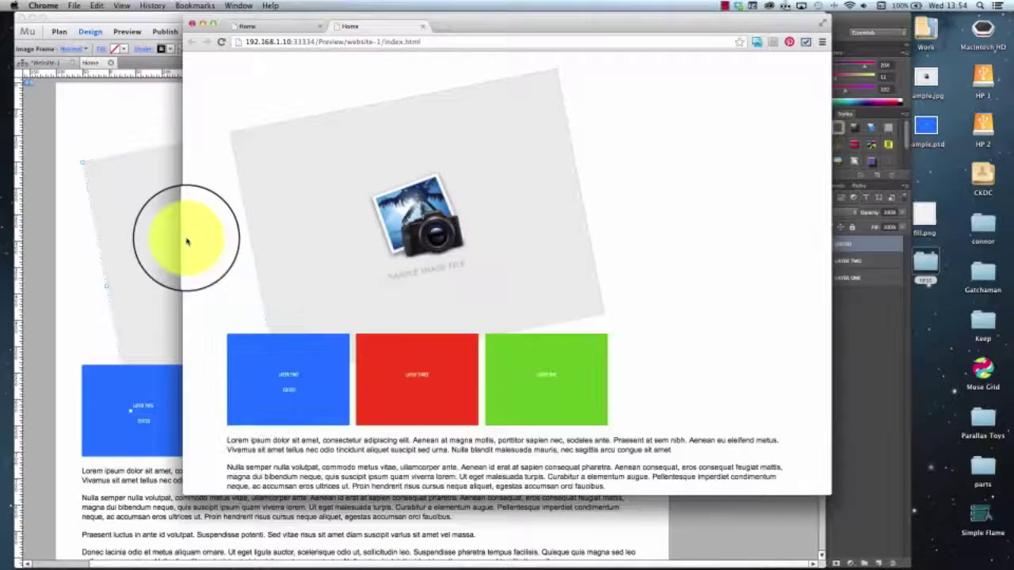
- Inspect the rotated image again, examine the CSS transform on its containing div, and return to Adobe Muse
{"action": "right_click", "coordinate": [373, 263]}
{"action": "left_click", "coordinate": [427, 306]}
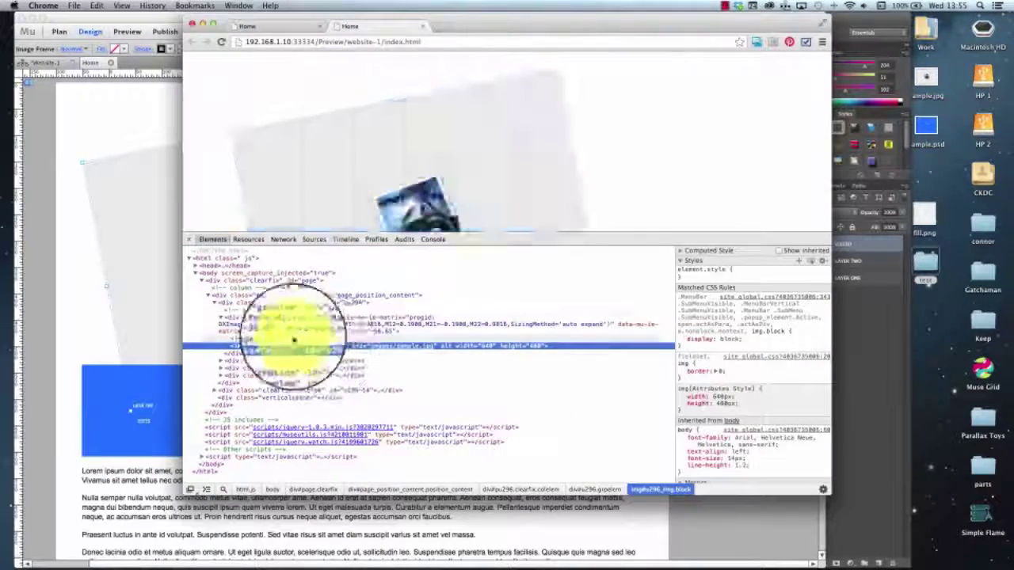
{"action": "left_click", "coordinate": [309, 324]}
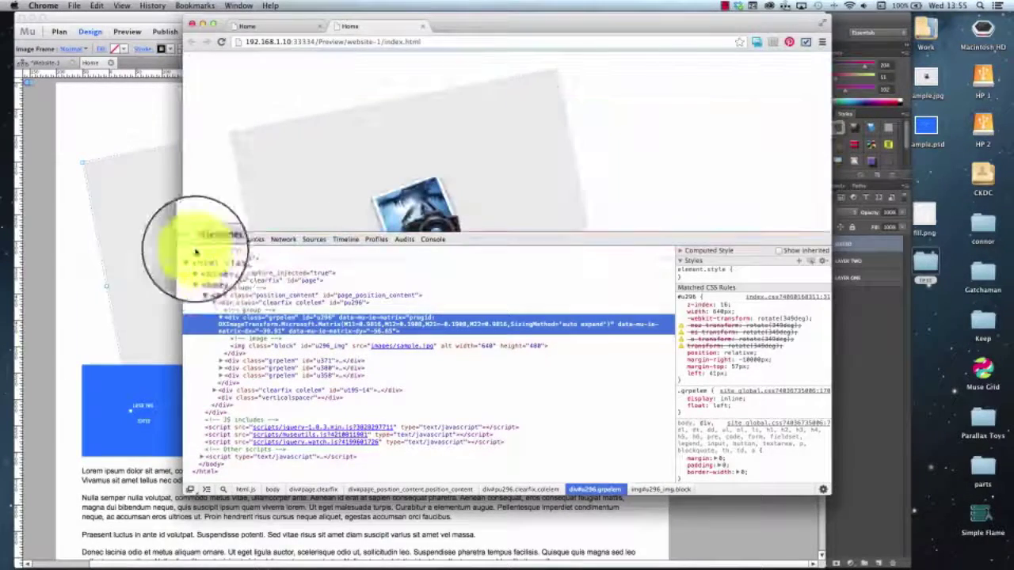
{"action": "left_click", "coordinate": [188, 238]}
{"action": "left_click", "coordinate": [91, 232]}
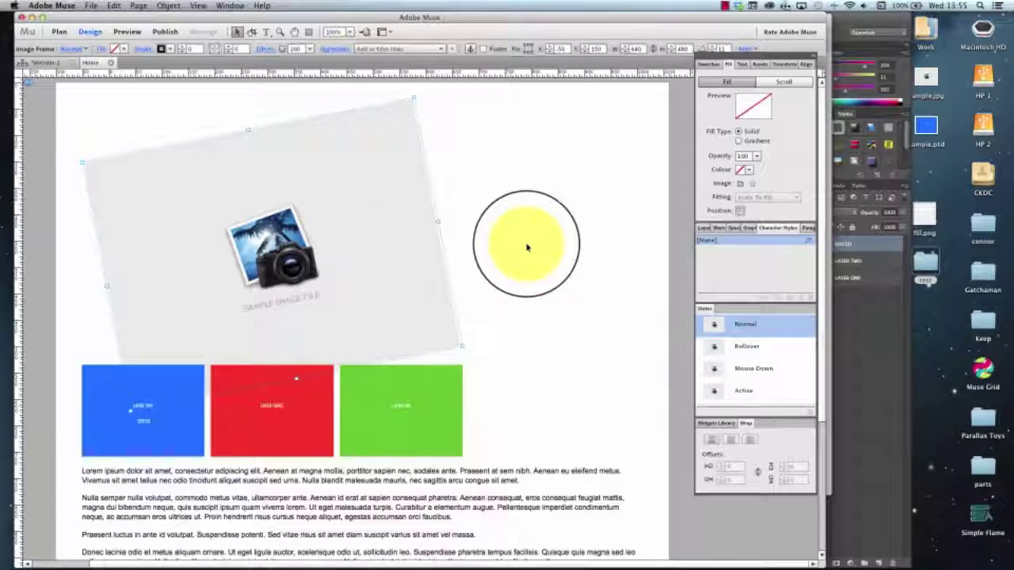
- Shift the rotated sample image slightly, undo the shift and the rotation, and deselect the image
{"action": "left_click_drag", "start_coordinate": [391, 236], "coordinate": [369, 217]}
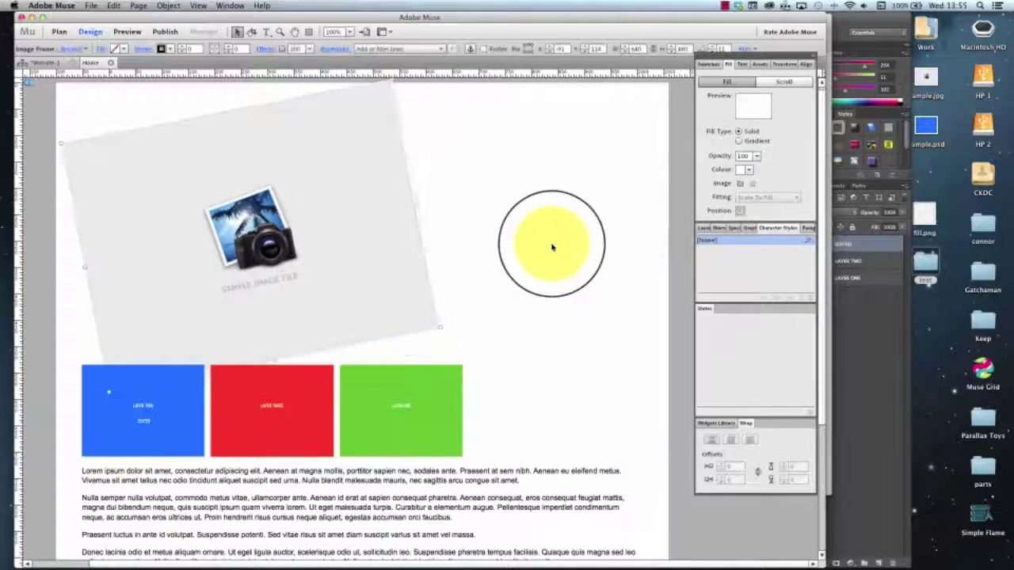
{"action": "key", "text": "super+z"}
{"action": "left_click", "coordinate": [548, 246]}
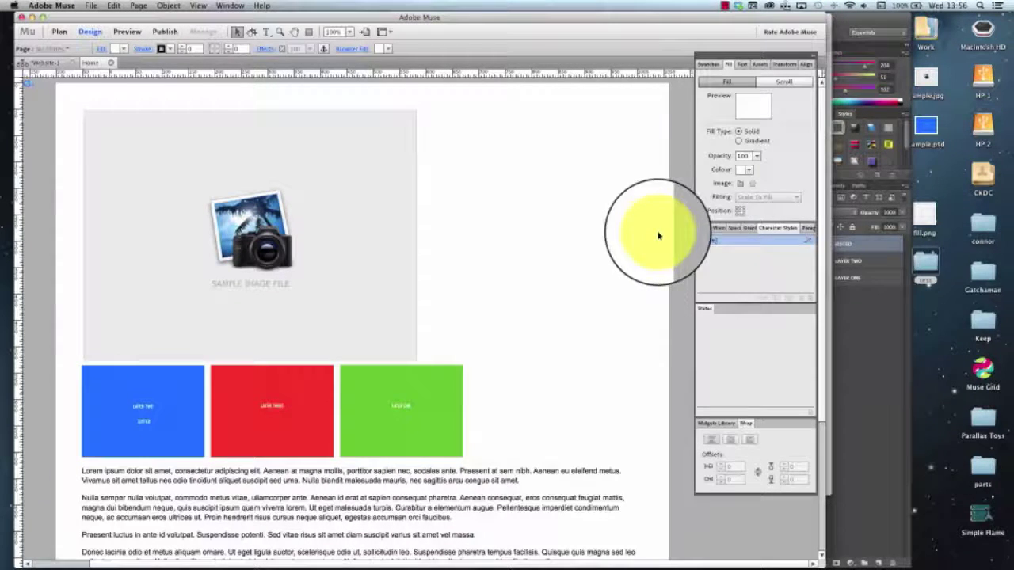
- Delete the sample image and the blue, red and green layer images from the page, keeping the body text
{"action": "left_click", "coordinate": [982, 369]}
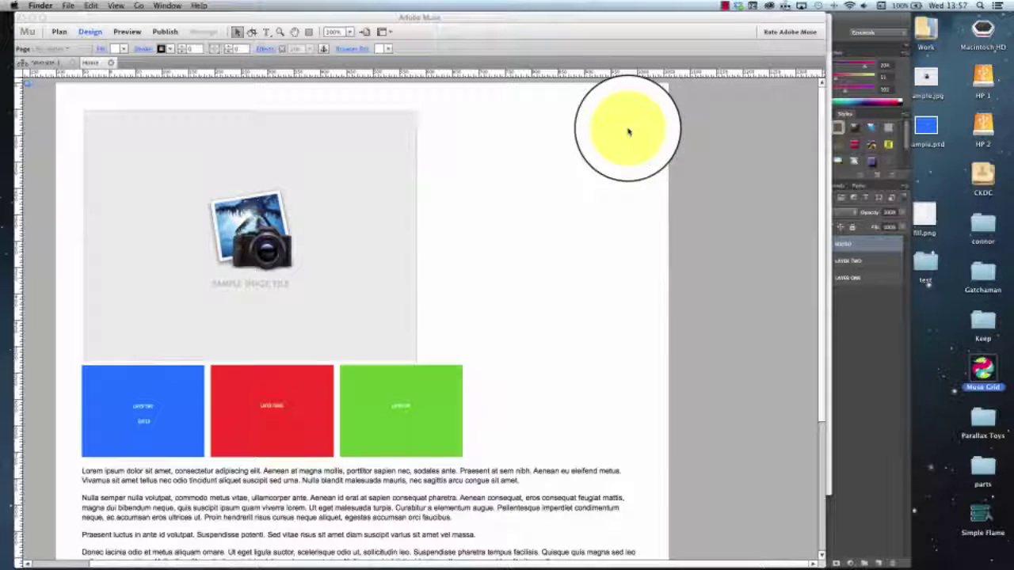
{"action": "left_click", "coordinate": [448, 407]}
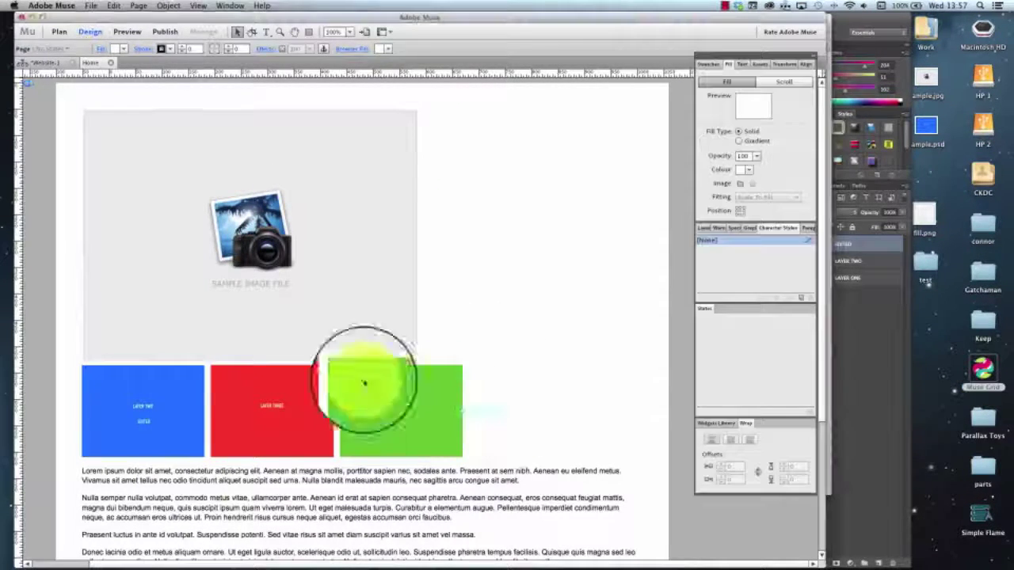
{"action": "key", "text": "Delete"}
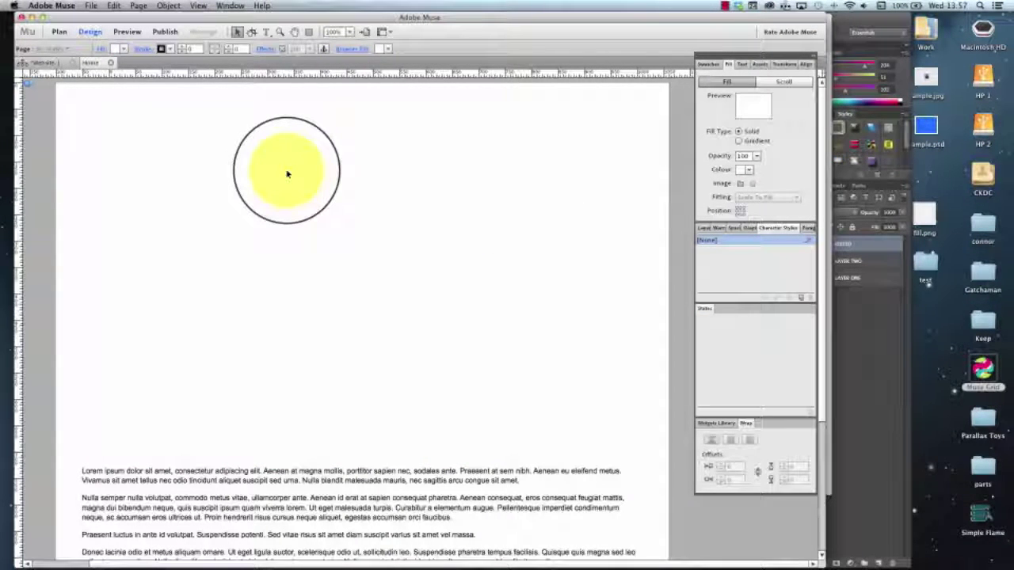
- Draw a rectangle about 564 by 359 px in the empty area above the text and select it
{"action": "left_click", "coordinate": [308, 32]}
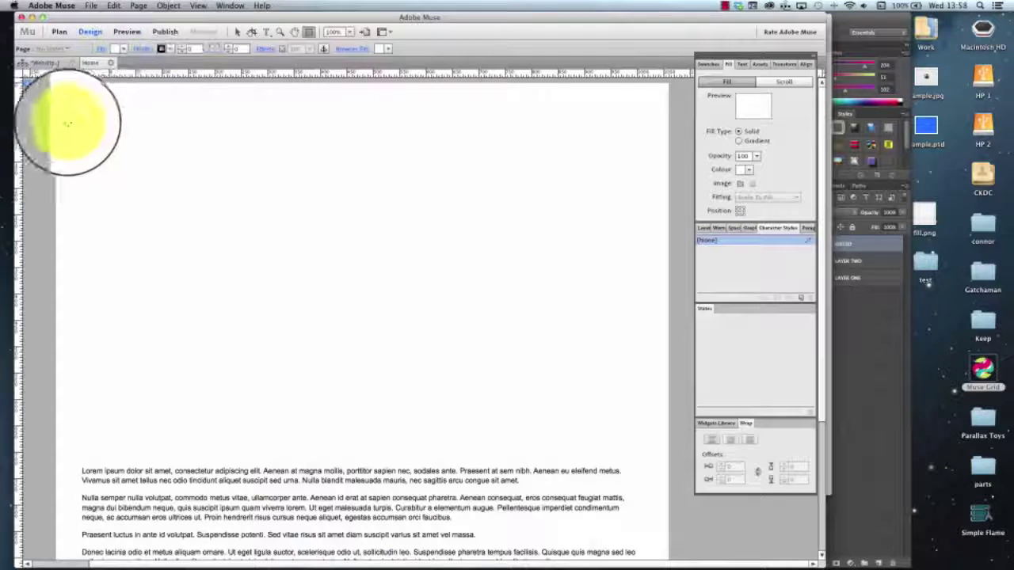
{"action": "mouse_move", "coordinate": [82, 118]}
{"action": "left_mouse_down"}
{"action": "mouse_move", "coordinate": [380, 245]}
{"action": "mouse_move", "coordinate": [380, 308]}
{"action": "left_mouse_up"}
{"action": "left_click", "coordinate": [236, 32]}
{"action": "left_click", "coordinate": [519, 215]}
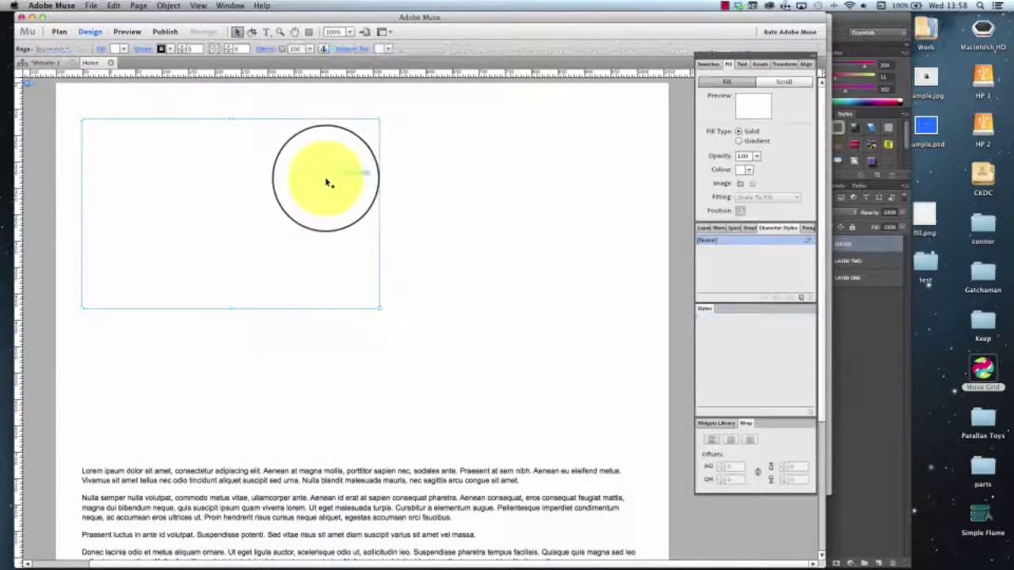
{"action": "left_click_drag", "start_coordinate": [313, 269], "coordinate": [269, 231]}
{"action": "left_click", "coordinate": [270, 230]}
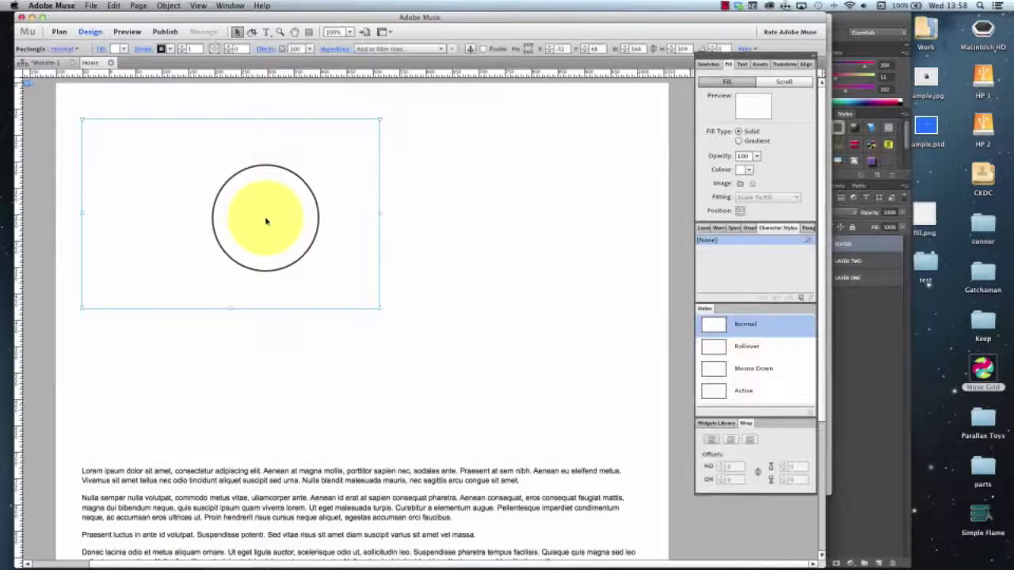
- Fill the rectangle with the Sample.jpg image from the Desktop
{"action": "left_click", "coordinate": [100, 50]}
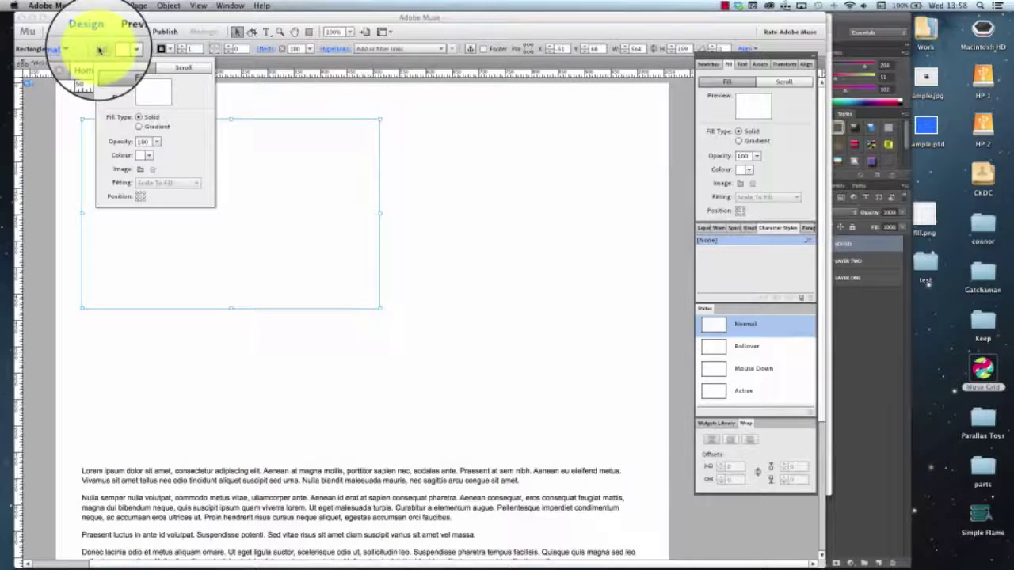
{"action": "left_click", "coordinate": [319, 95]}
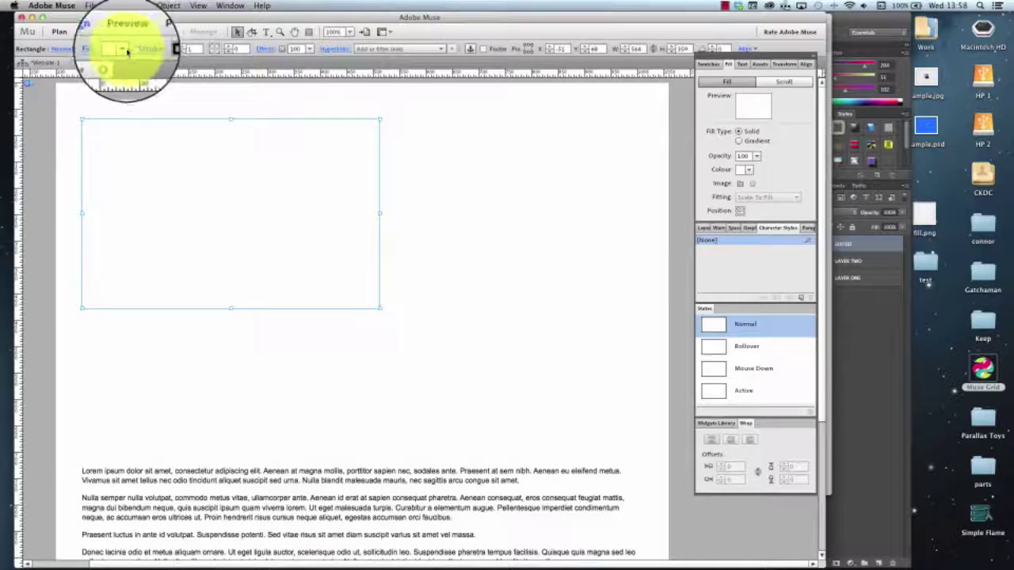
{"action": "left_click", "coordinate": [122, 49]}
{"action": "left_click", "coordinate": [111, 44]}
{"action": "left_click", "coordinate": [118, 48]}
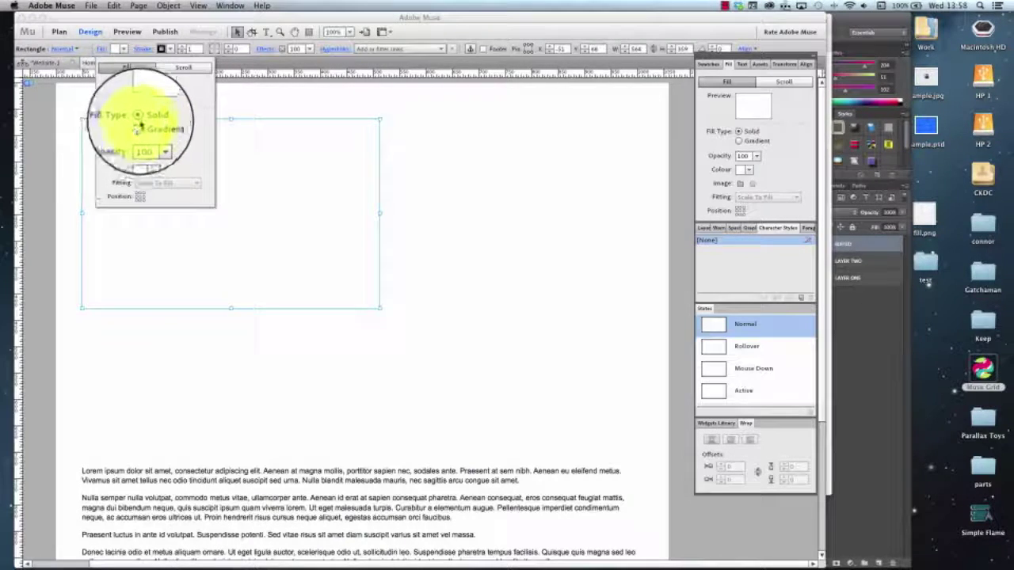
{"action": "left_click", "coordinate": [140, 170]}
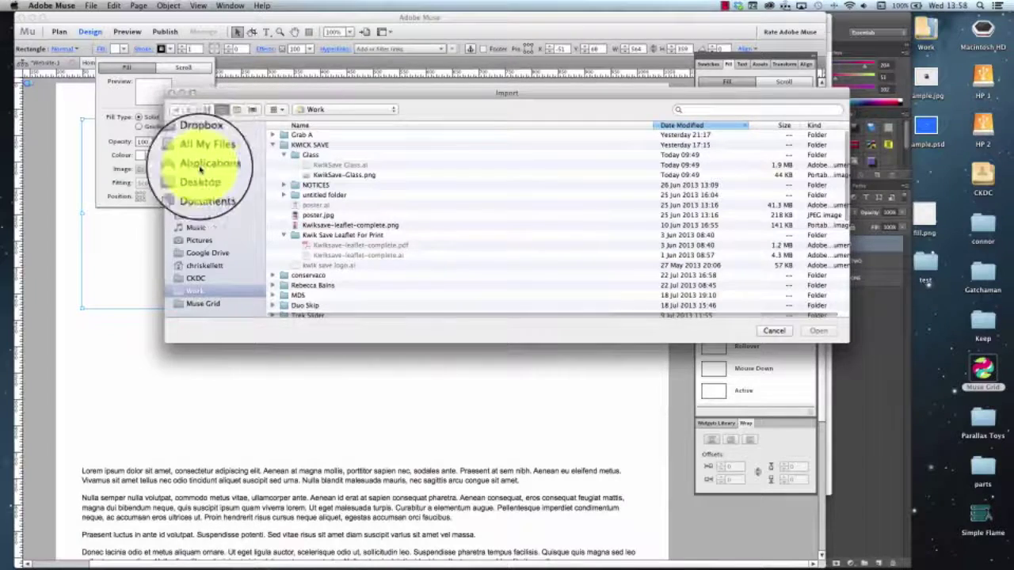
{"action": "left_click", "coordinate": [202, 176]}
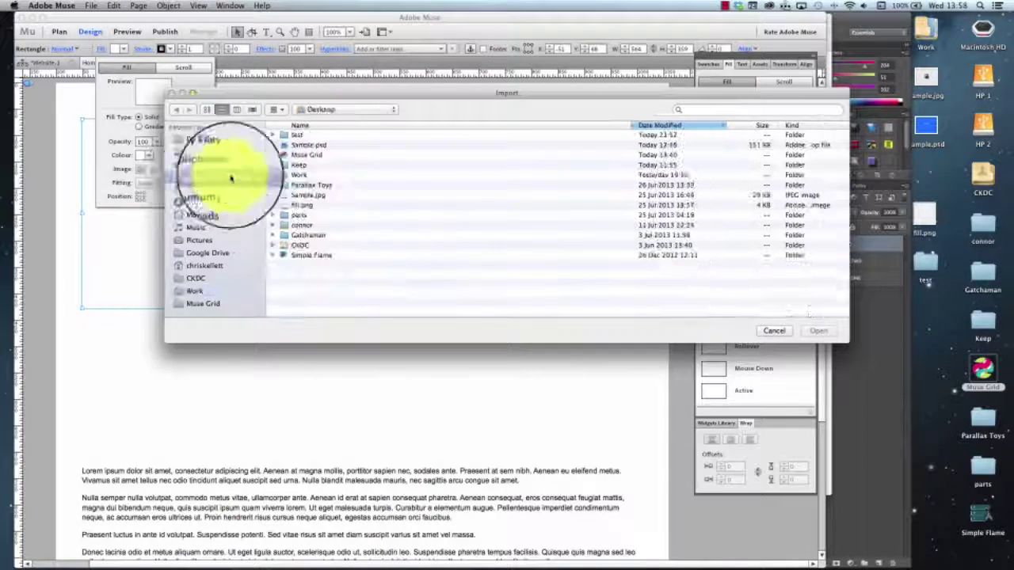
{"action": "left_click", "coordinate": [304, 195]}
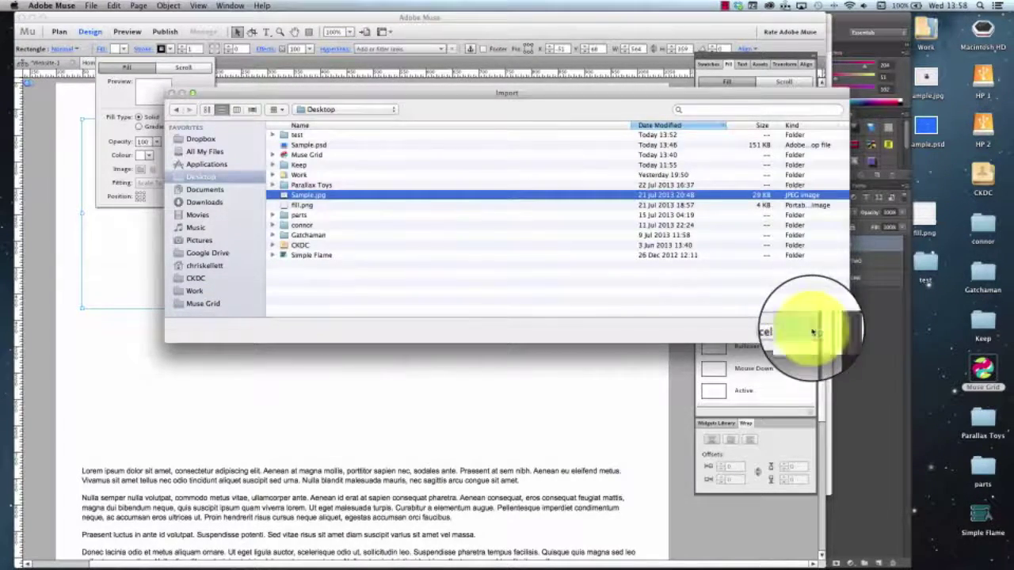
{"action": "left_click", "coordinate": [826, 332]}
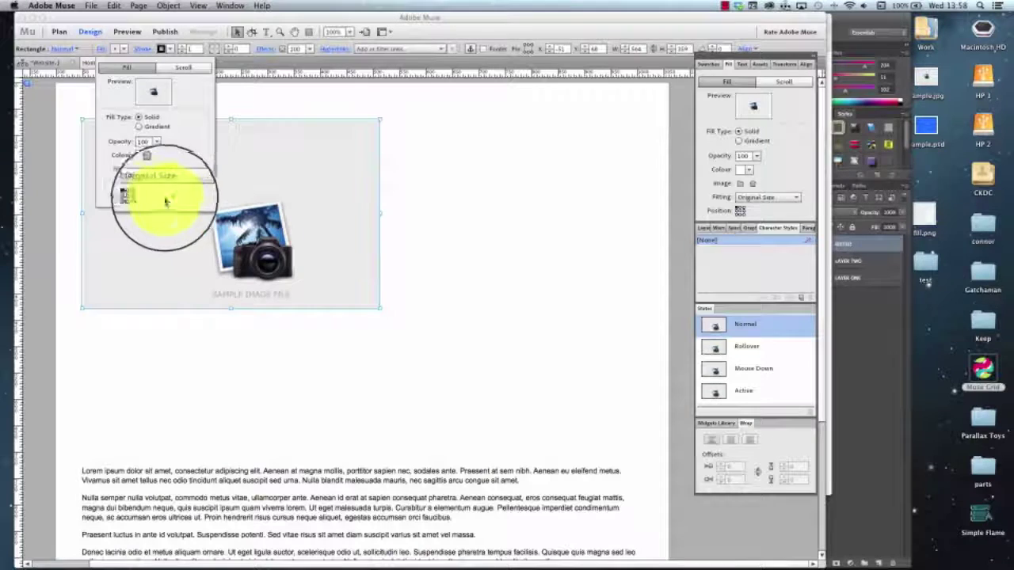
- Centre the fill image in the rectangle, try the Scale To Fill fitting, and set it to Scale To Fit
{"action": "left_click", "coordinate": [139, 198]}
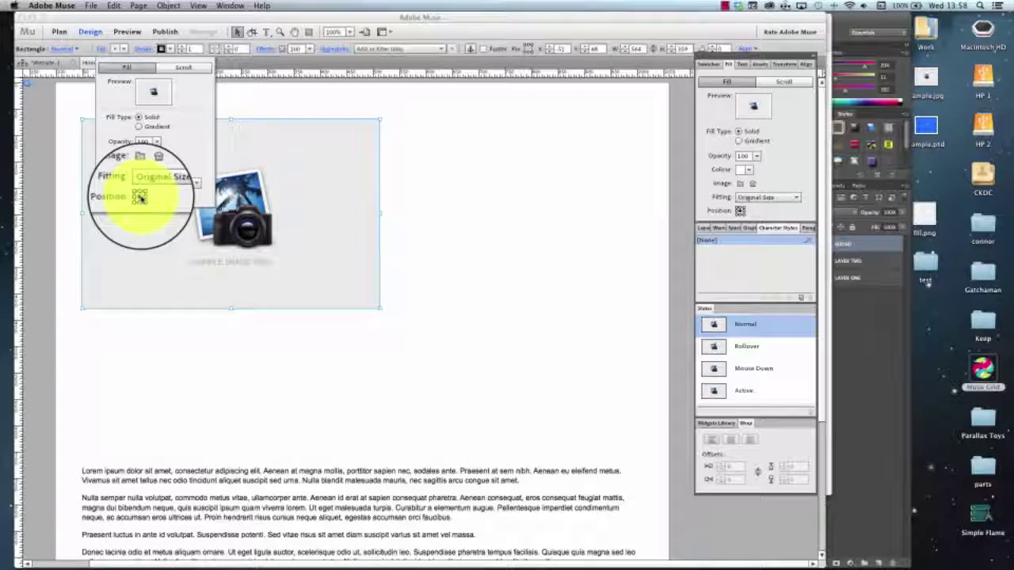
{"action": "left_click", "coordinate": [169, 193]}
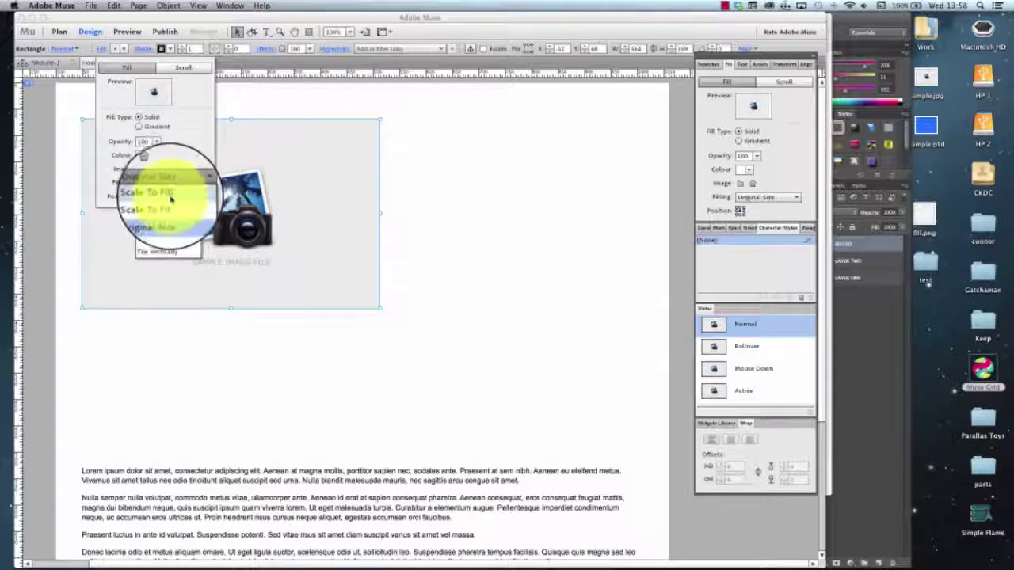
{"action": "left_click", "coordinate": [169, 193]}
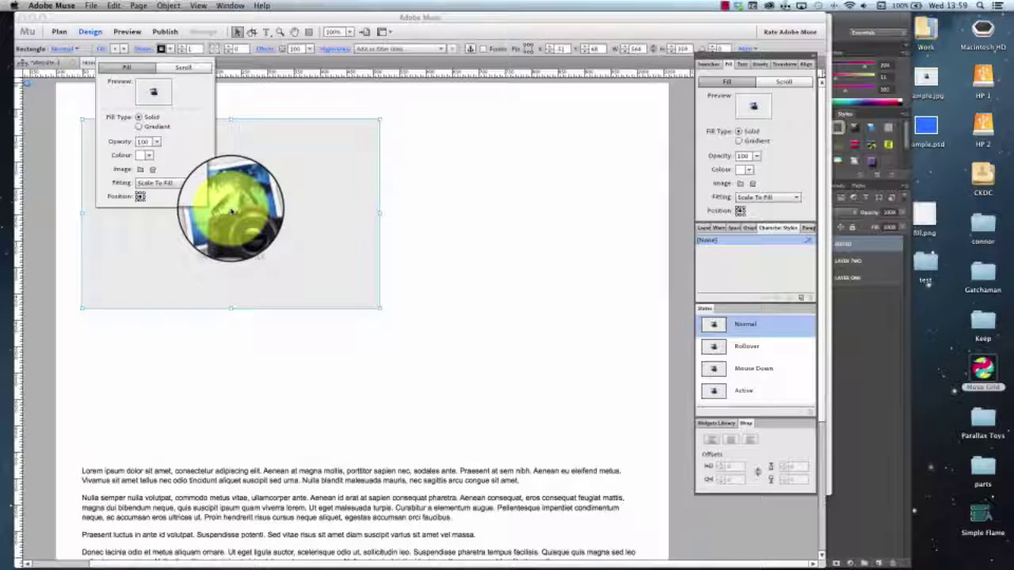
{"action": "left_click", "coordinate": [184, 190]}
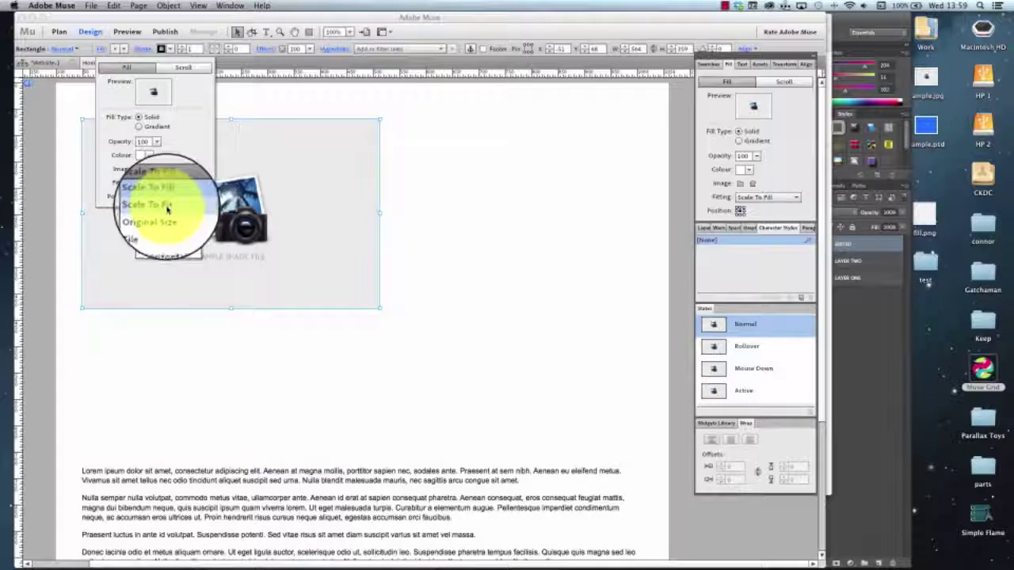
{"action": "left_click", "coordinate": [163, 204]}
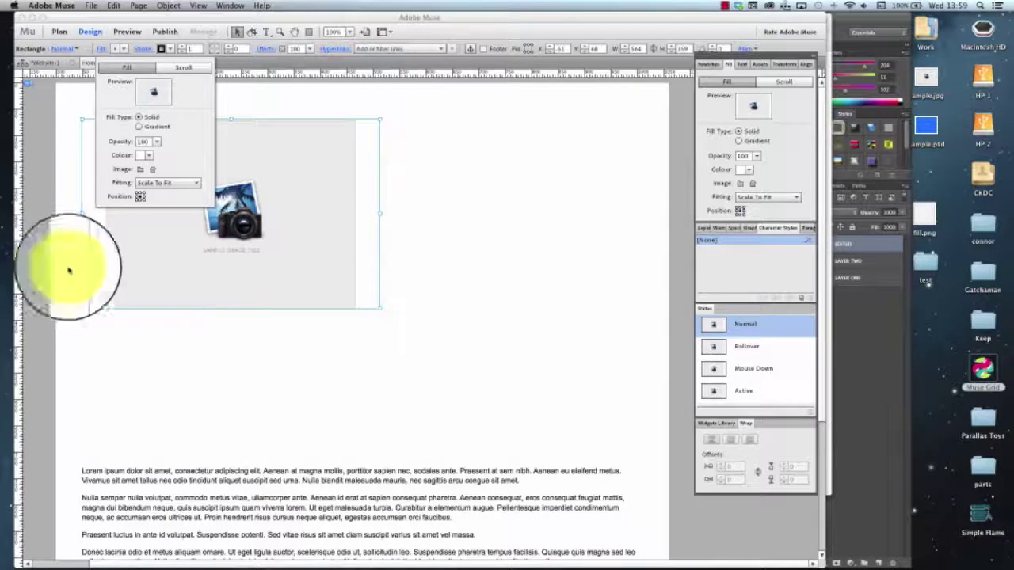
- Try a red fill colour (ED1C24) behind the rectangle's image and change it back to white
{"action": "left_click", "coordinate": [150, 156]}
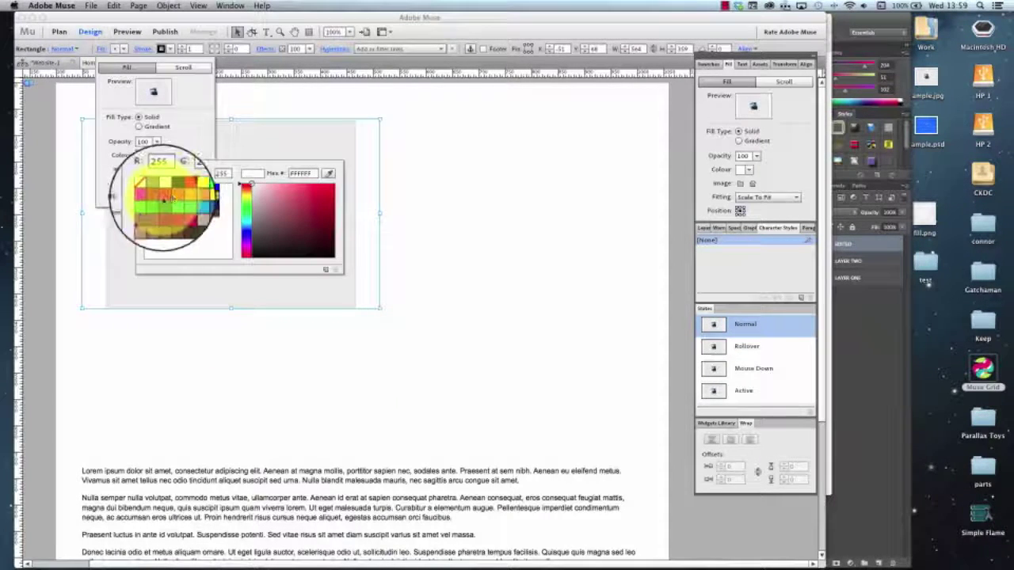
{"action": "left_click", "coordinate": [163, 198]}
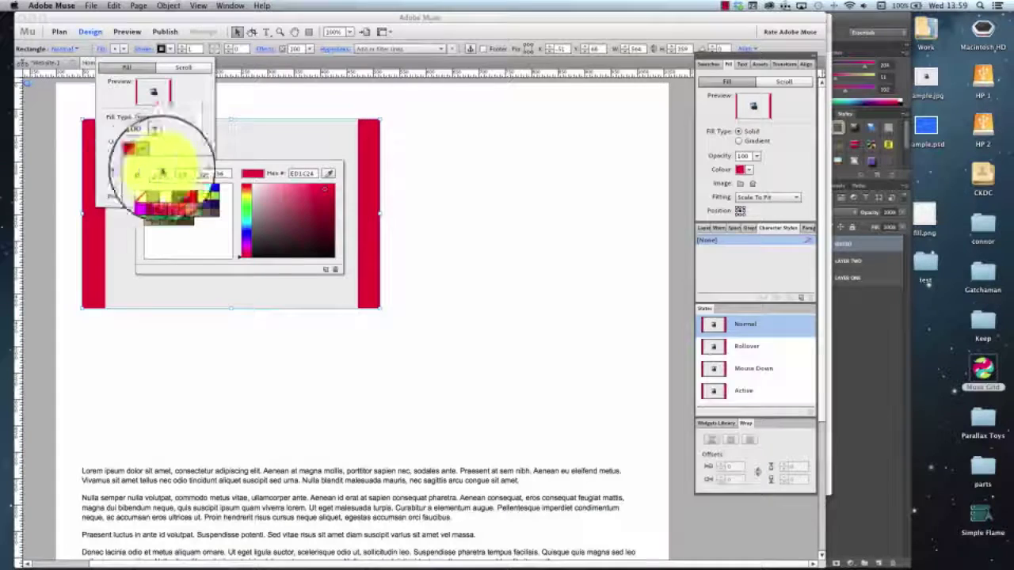
{"action": "left_click", "coordinate": [139, 189]}
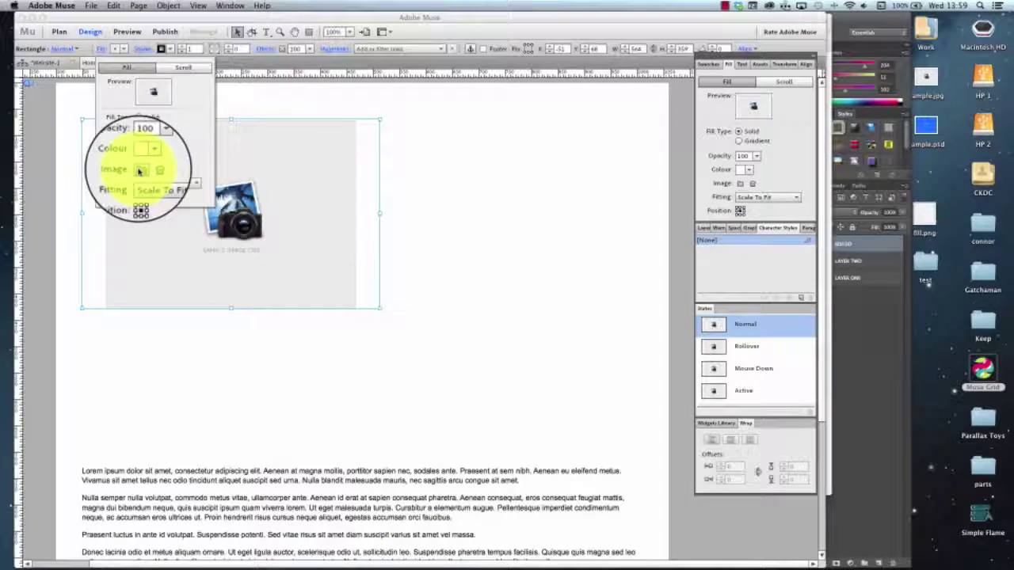
- Switch the rectangle's fill image to Tile fitting and enlarge the rectangle to about 1128 by 735 px near the page top
{"action": "left_click", "coordinate": [156, 217]}
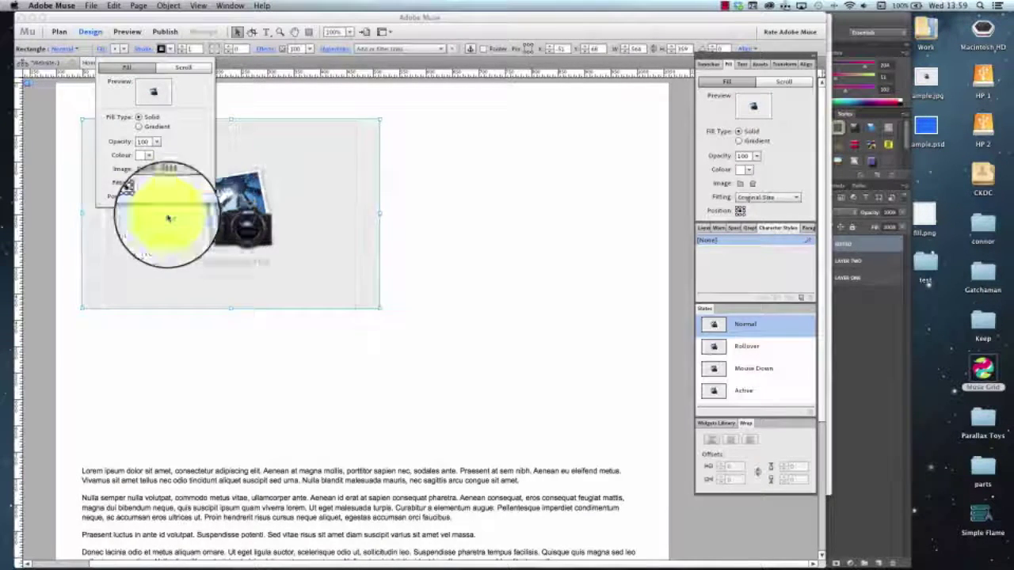
{"action": "left_click", "coordinate": [163, 227]}
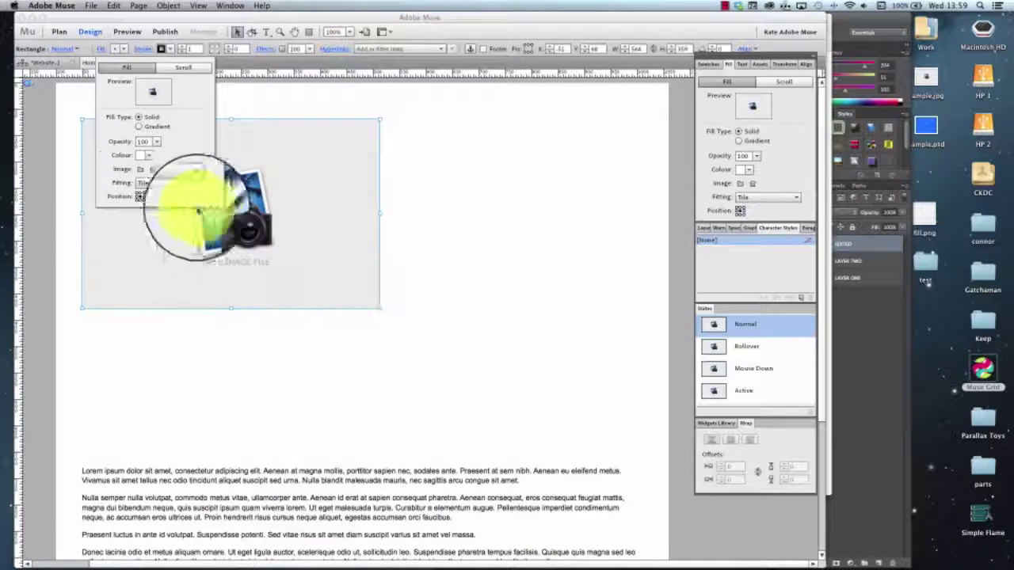
{"action": "left_click", "coordinate": [380, 309]}
{"action": "left_click_drag", "start_coordinate": [379, 310], "coordinate": [673, 507]}
{"action": "left_click_drag", "start_coordinate": [463, 347], "coordinate": [439, 317]}
- Try the Tile Horizontally and Tile Vertically fittings on the rectangle's fill image
{"action": "left_click", "coordinate": [99, 49]}
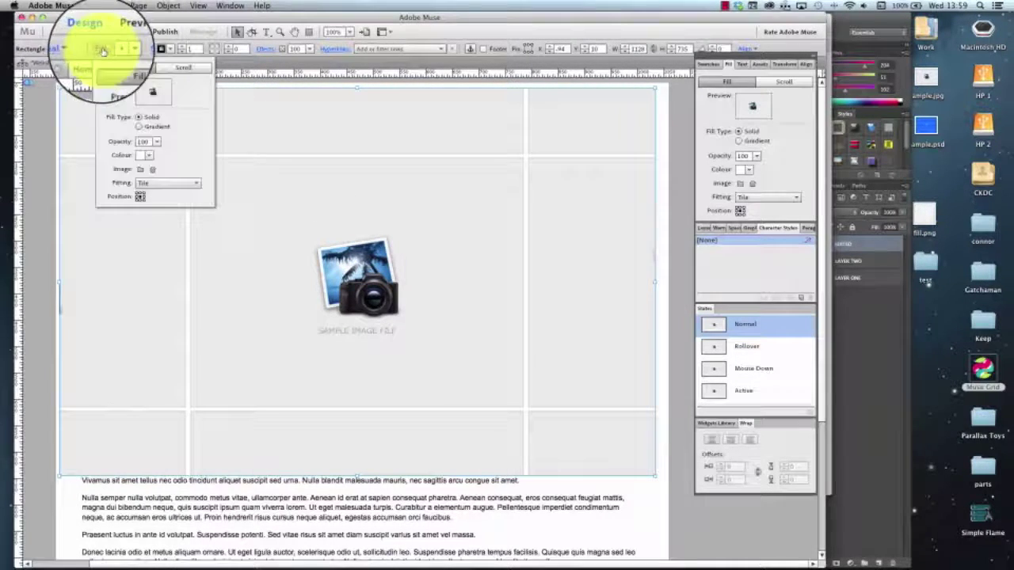
{"action": "left_click", "coordinate": [154, 169]}
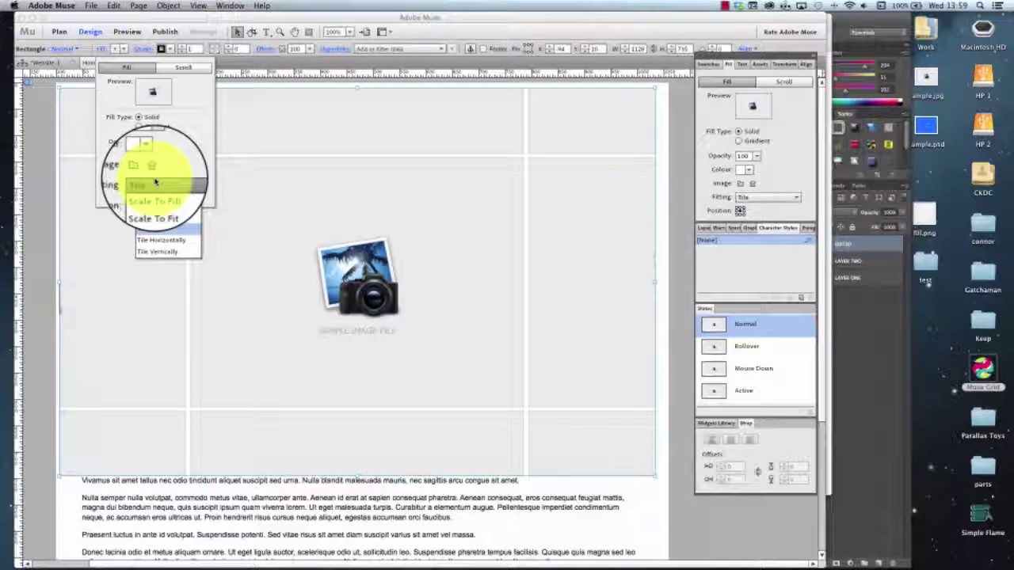
{"action": "left_click", "coordinate": [158, 240]}
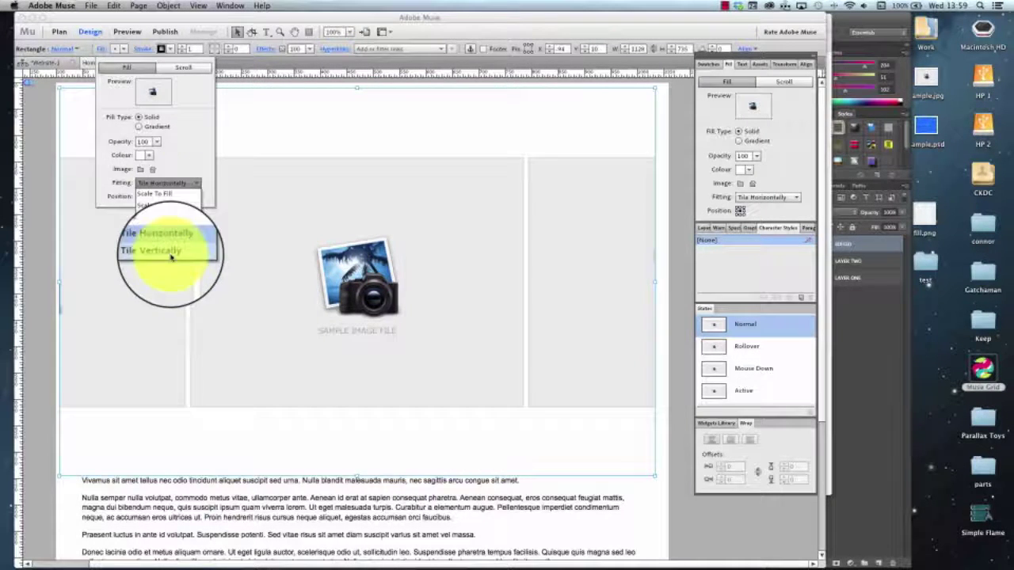
{"action": "left_click", "coordinate": [171, 254]}
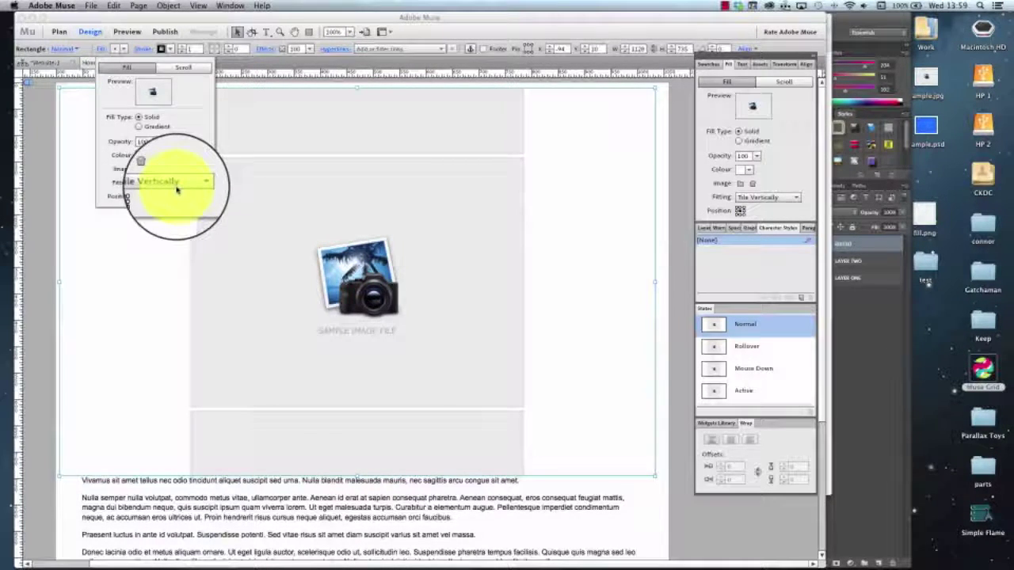
- Try the top-left, top-right and bottom-centre anchor positions for the vertically tiled fill image
{"action": "left_click", "coordinate": [136, 196]}
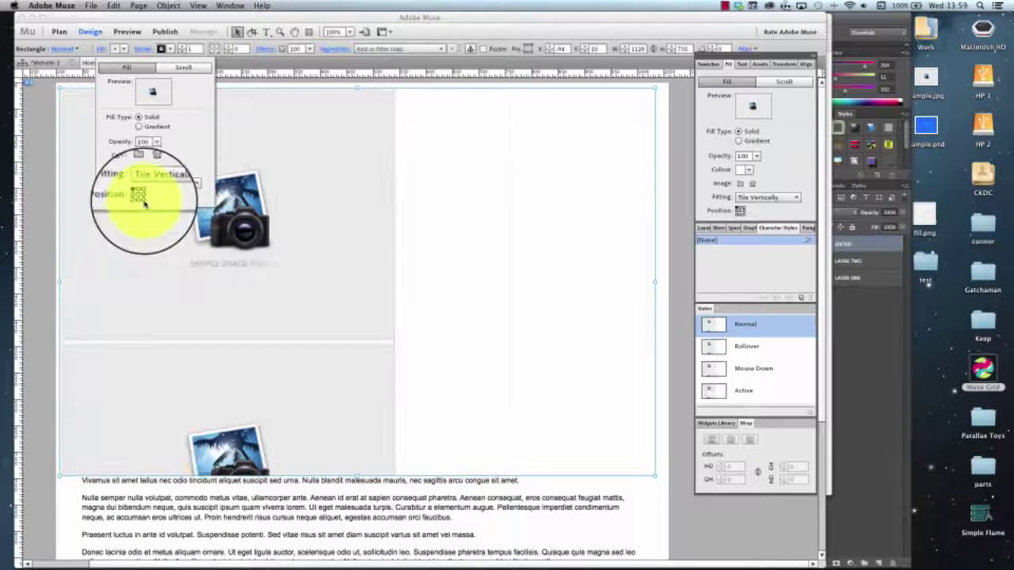
{"action": "left_click", "coordinate": [144, 198]}
{"action": "left_click", "coordinate": [143, 199]}
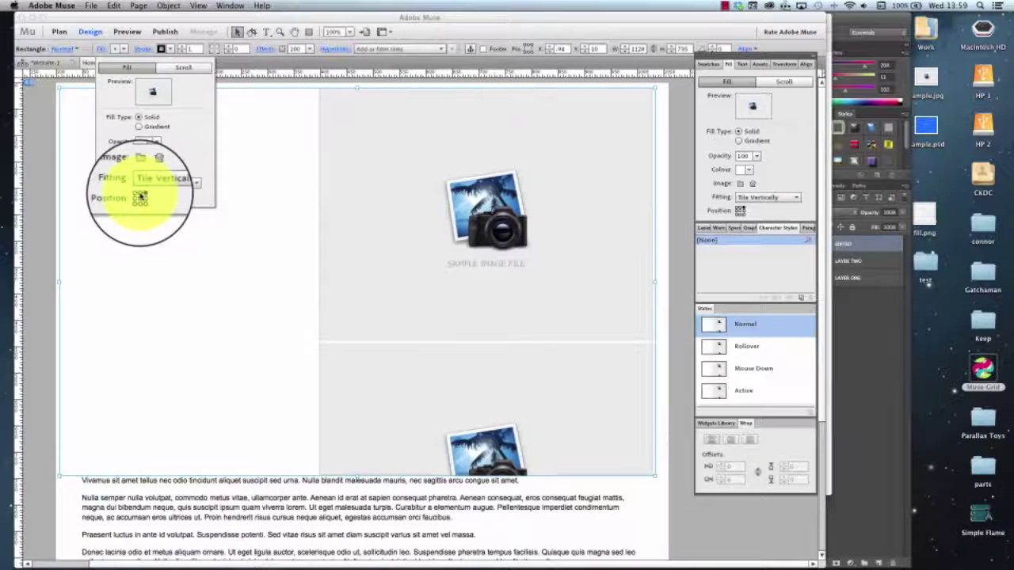
{"action": "left_click", "coordinate": [140, 199]}
{"action": "left_click", "coordinate": [144, 194]}
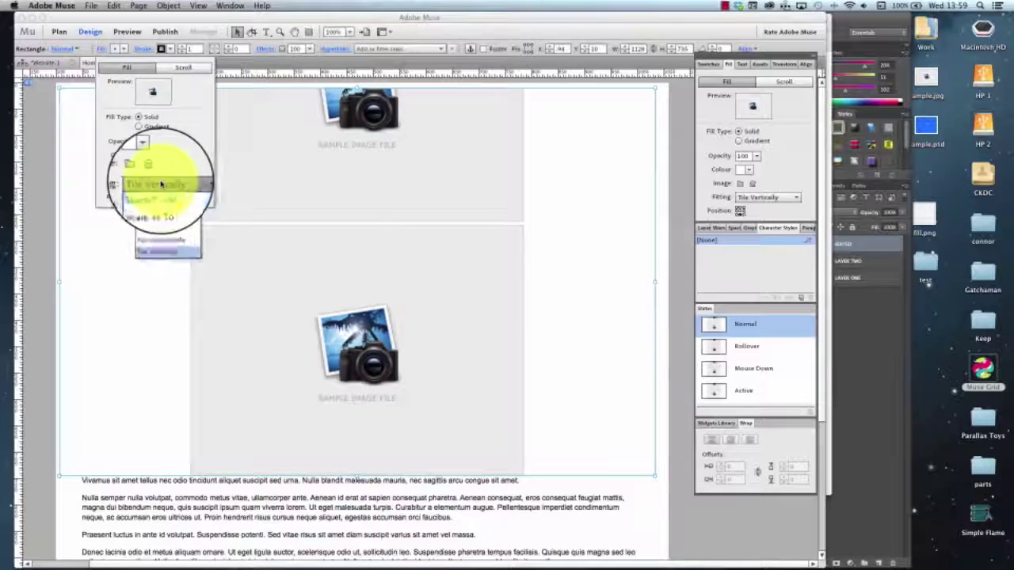
- Set the fill image's fitting to Scale To Fit and try aligning it to the rectangle's left and right edges
{"action": "left_click", "coordinate": [174, 206]}
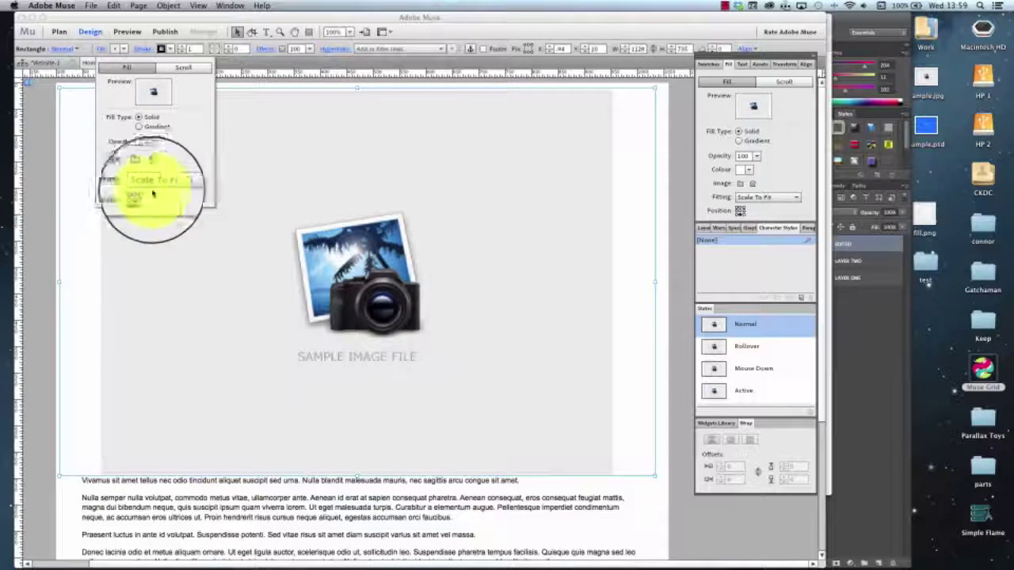
{"action": "left_click", "coordinate": [139, 197]}
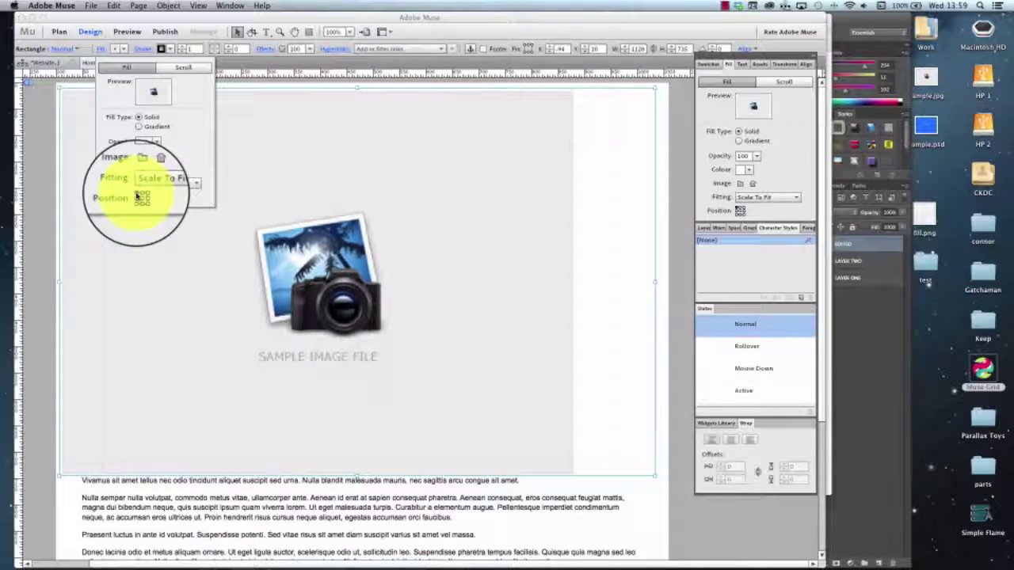
{"action": "left_click", "coordinate": [140, 198]}
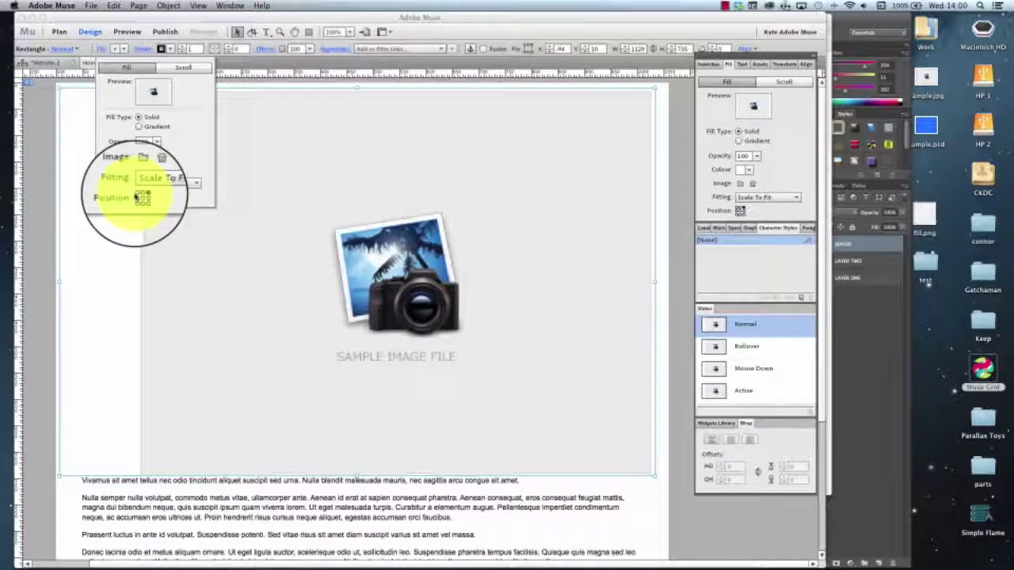
{"action": "left_click", "coordinate": [138, 197]}
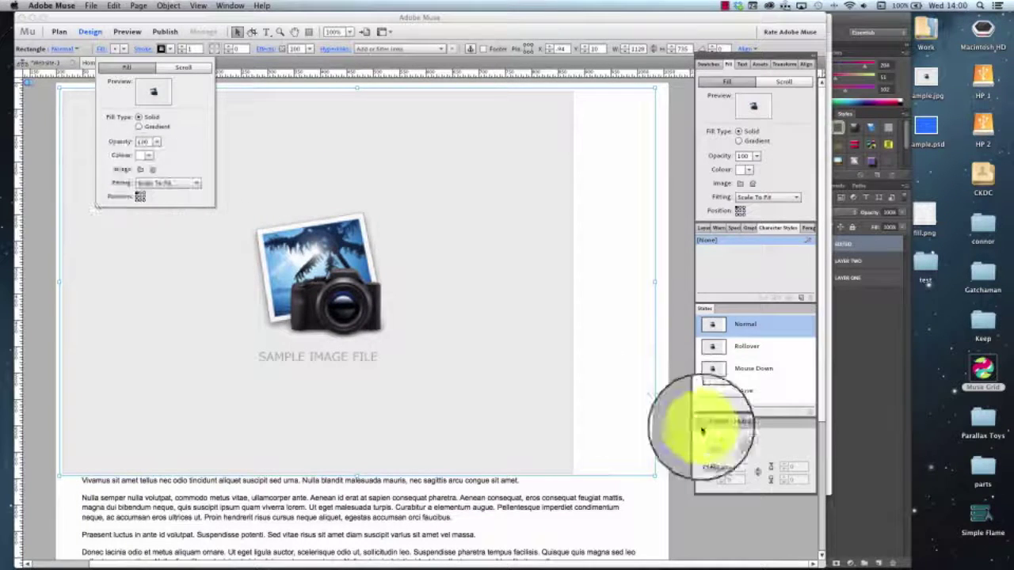
- Shrink the rectangle to about 711 by 276 px and remove its fill image
{"action": "left_click", "coordinate": [645, 449]}
{"action": "left_click_drag", "start_coordinate": [655, 476], "coordinate": [469, 236]}
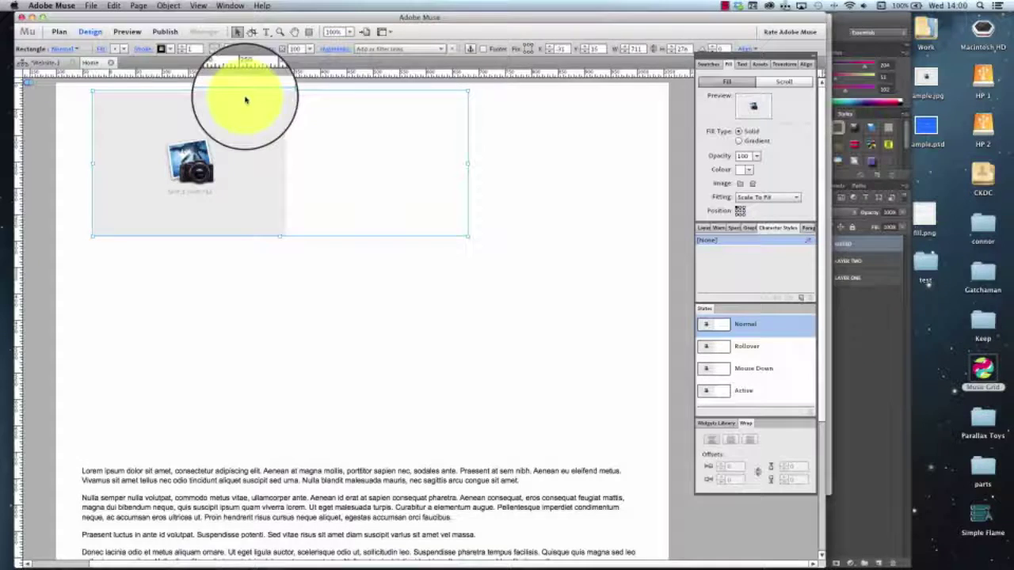
{"action": "left_click", "coordinate": [100, 49]}
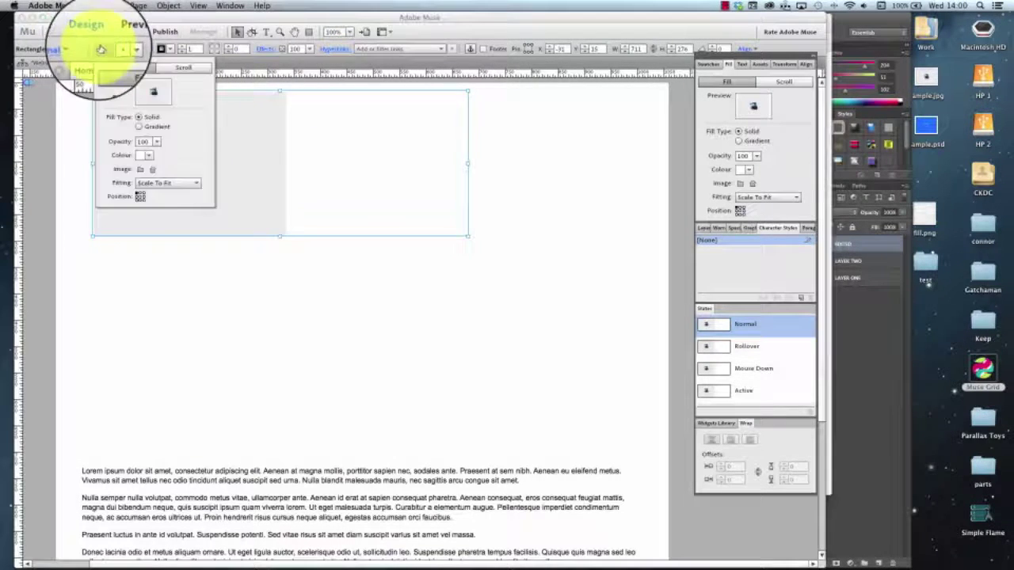
{"action": "left_click", "coordinate": [153, 169]}
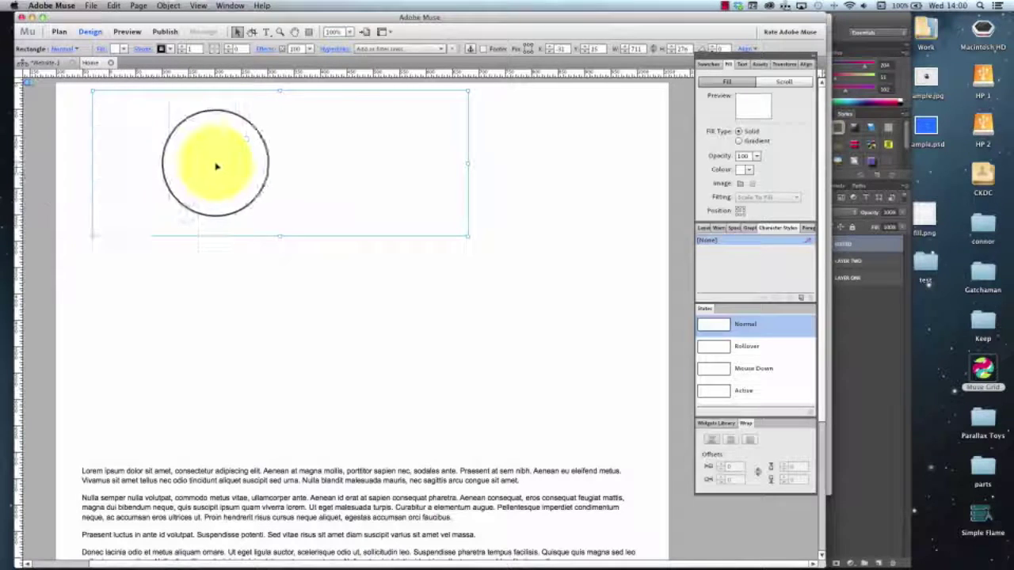
- Move the rectangle to the page top and stretch it across the full browser width, about 1160 by 119 px
{"action": "left_click_drag", "start_coordinate": [191, 154], "coordinate": [166, 149]}
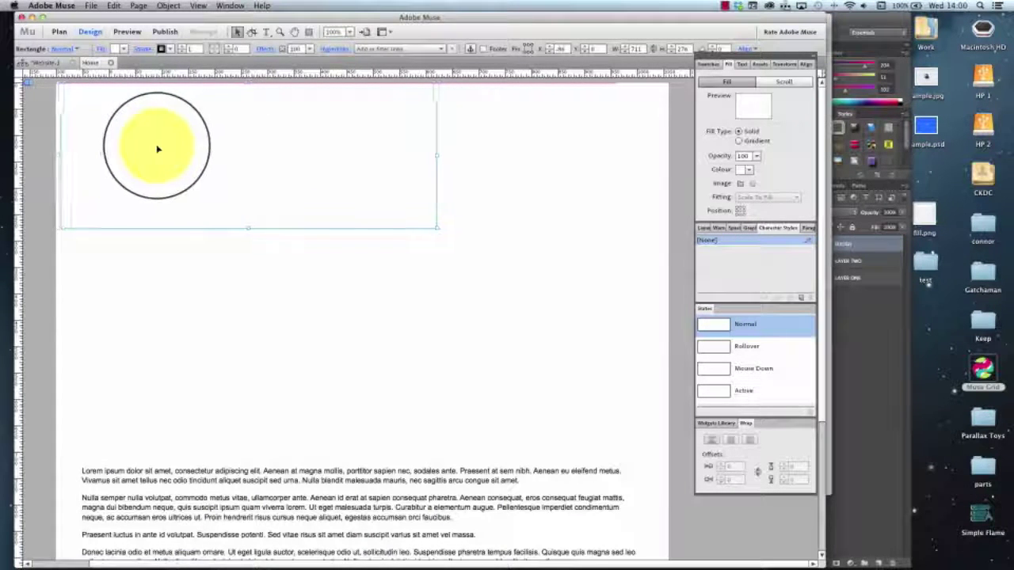
{"action": "left_click_drag", "start_coordinate": [431, 154], "coordinate": [671, 154]}
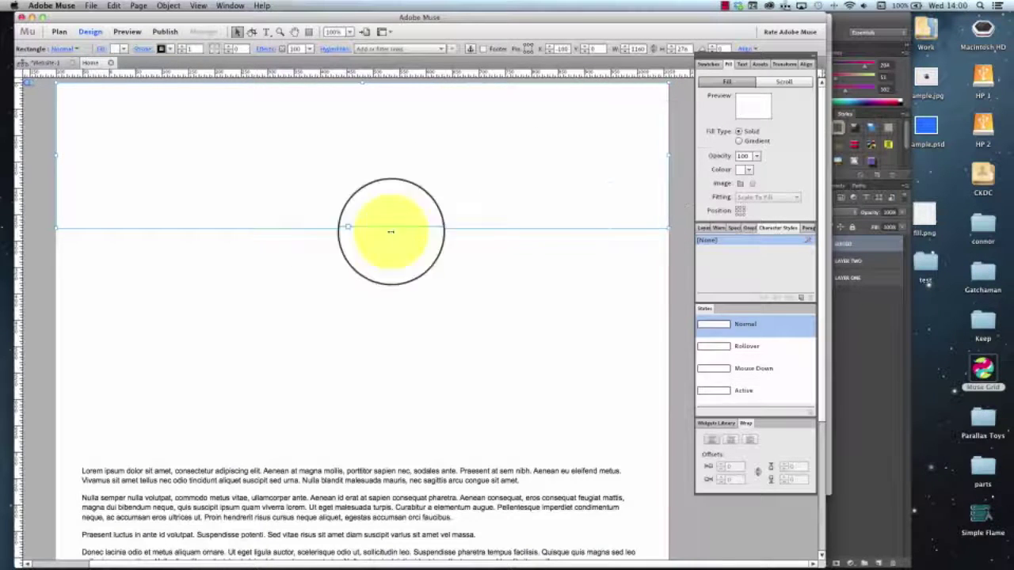
{"action": "left_click_drag", "start_coordinate": [358, 228], "coordinate": [360, 145]}
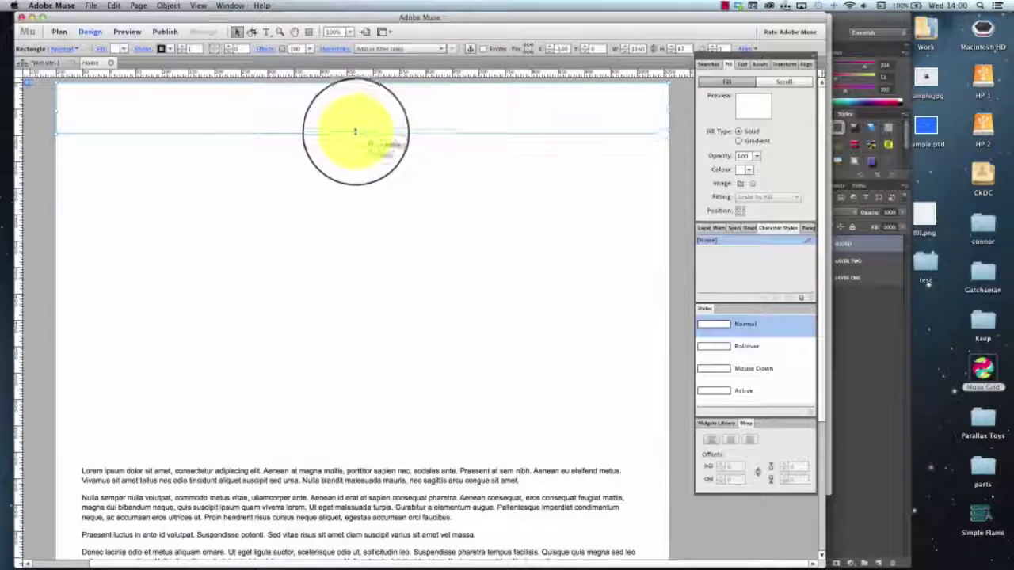
- Fill the full-width rectangle at the page top with solid yellow
{"action": "left_click", "coordinate": [121, 51]}
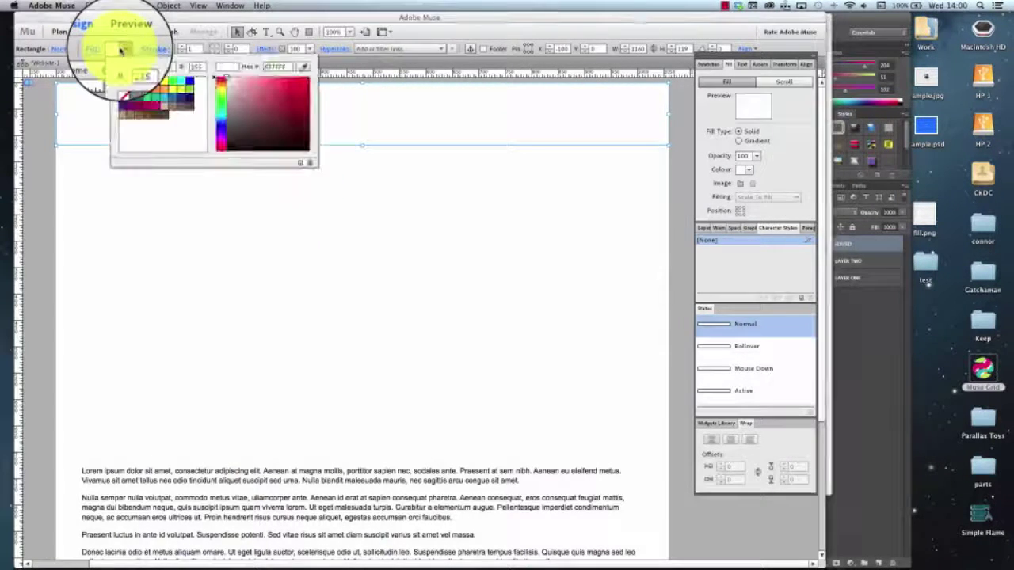
{"action": "left_click", "coordinate": [173, 91]}
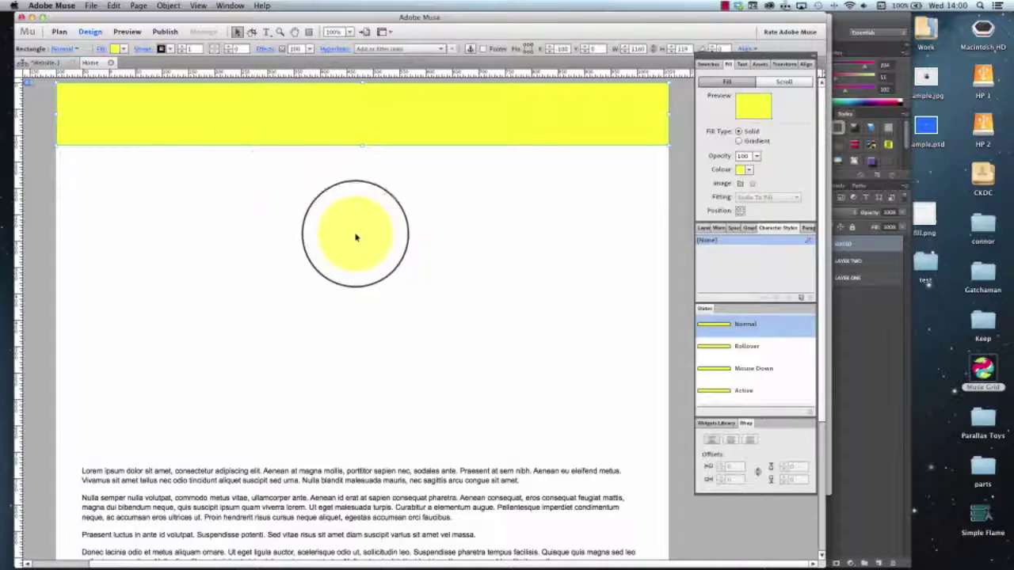
{"action": "left_click", "coordinate": [357, 205]}
{"action": "left_click", "coordinate": [335, 140]}
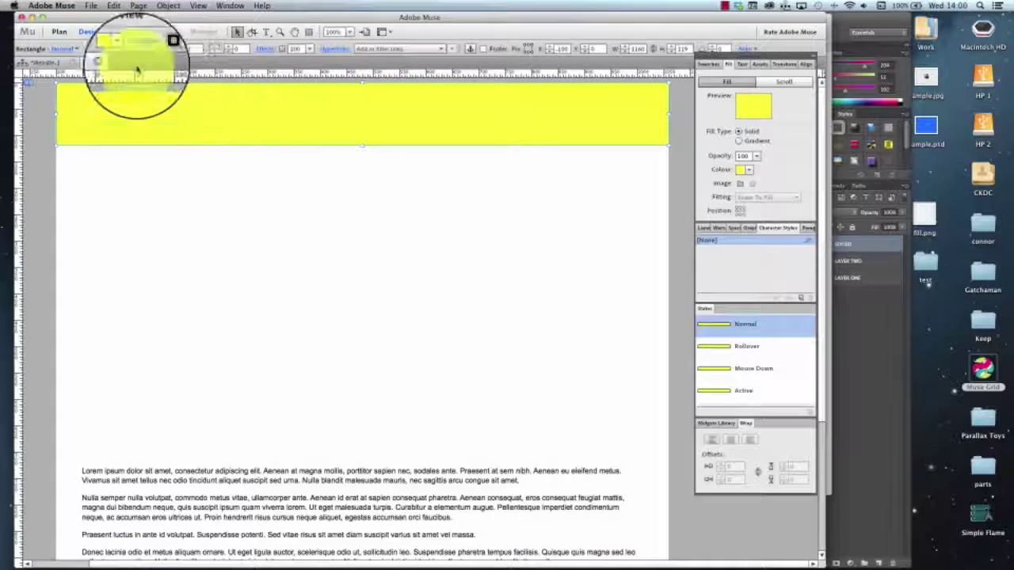
- Deselect the yellow rectangle and fill the page background with the fill.png image from the Desktop
{"action": "left_click", "coordinate": [420, 266]}
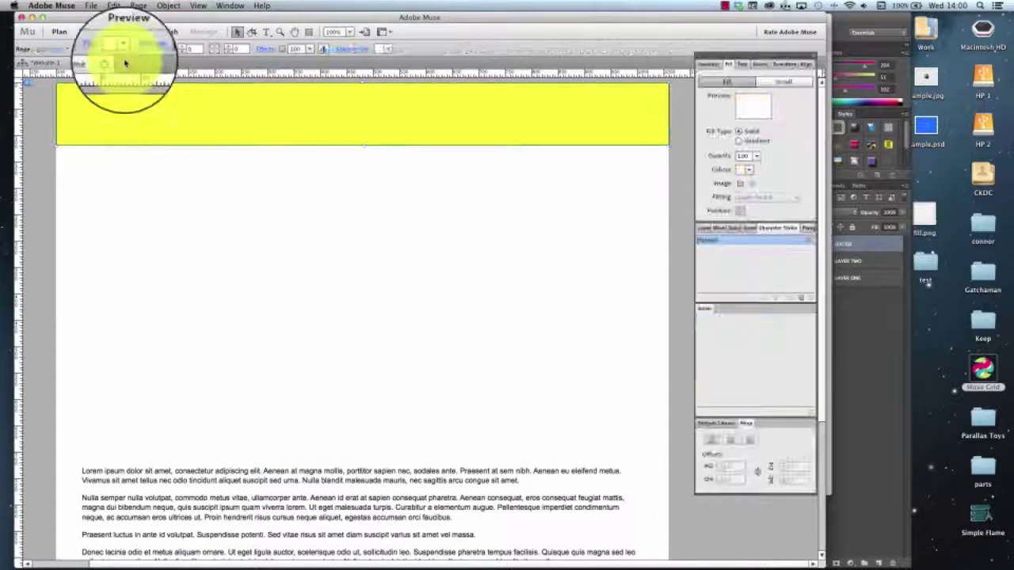
{"action": "left_click", "coordinate": [103, 50]}
{"action": "left_click", "coordinate": [139, 169]}
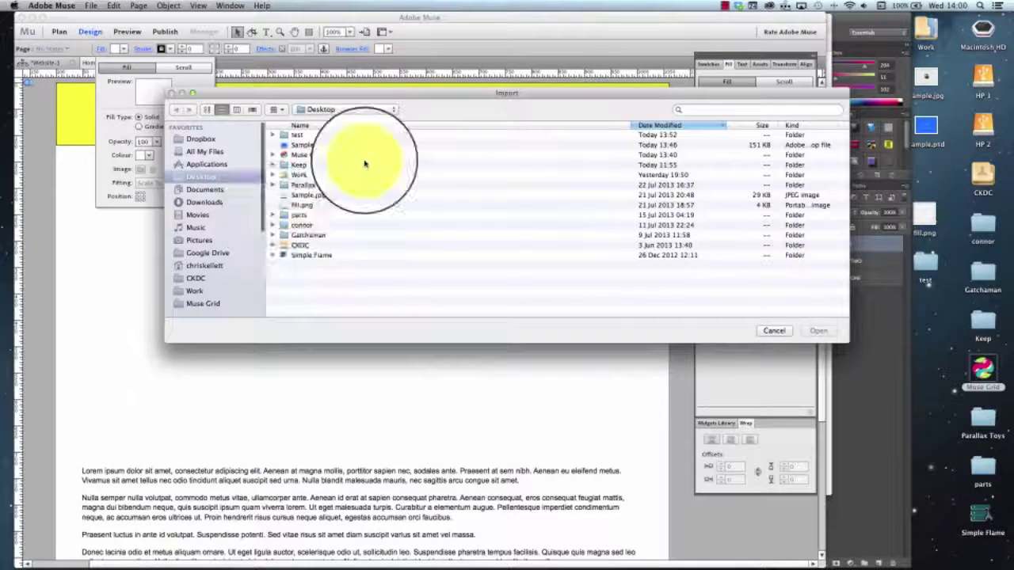
{"action": "left_click", "coordinate": [303, 205]}
{"action": "left_click", "coordinate": [818, 331]}
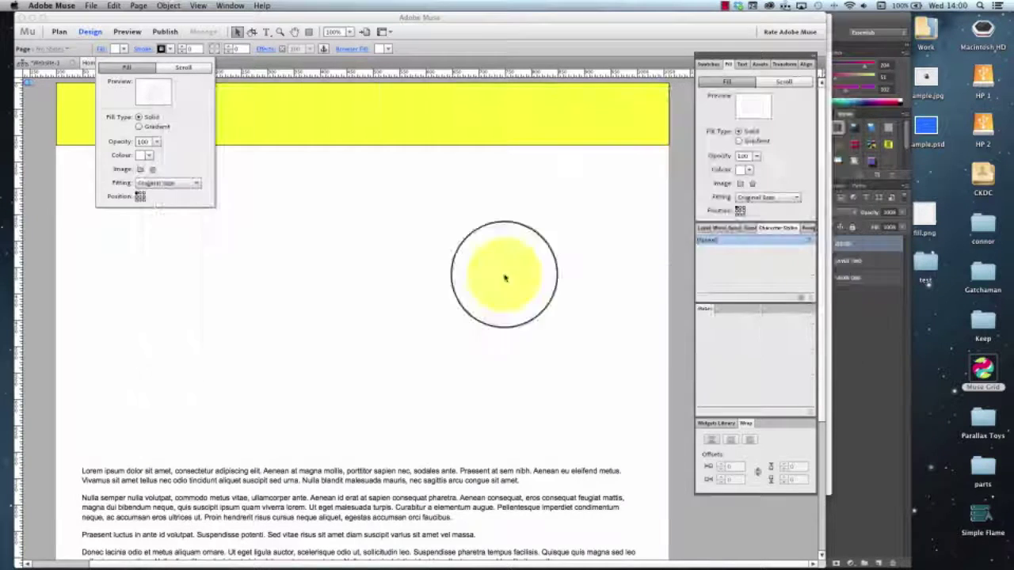
{"action": "left_click", "coordinate": [140, 169]}
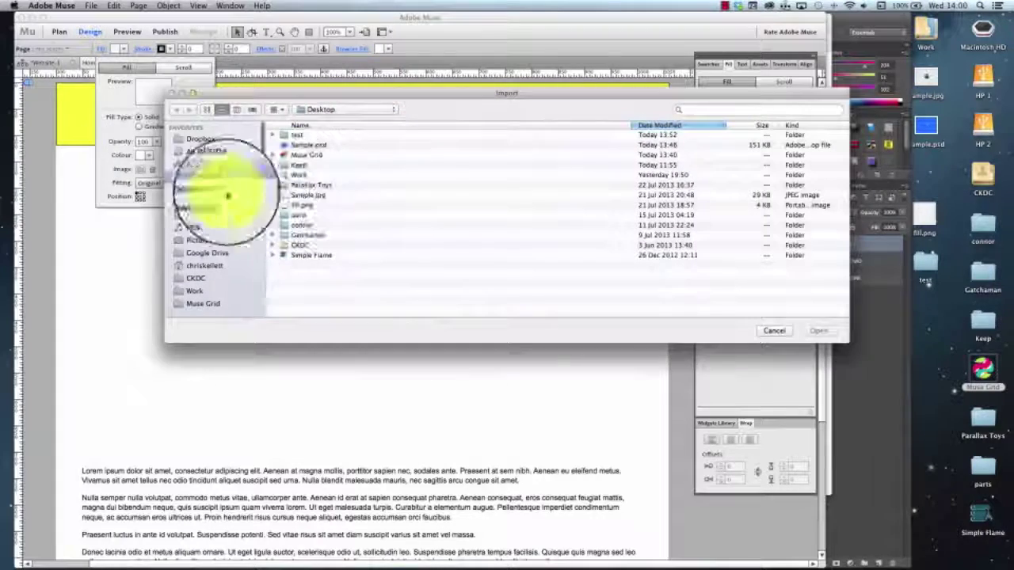
{"action": "left_click", "coordinate": [561, 195]}
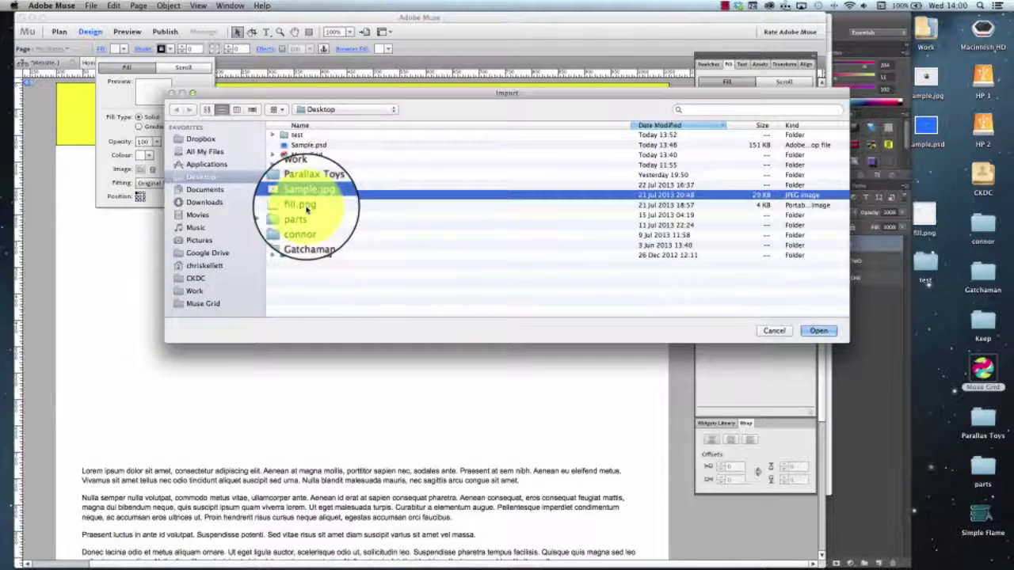
{"action": "left_click", "coordinate": [818, 330]}
- Move the yellow rectangle down to the middle of the page and add fill.png from the Desktop as its fill image
{"action": "left_click_drag", "start_coordinate": [235, 108], "coordinate": [262, 269]}
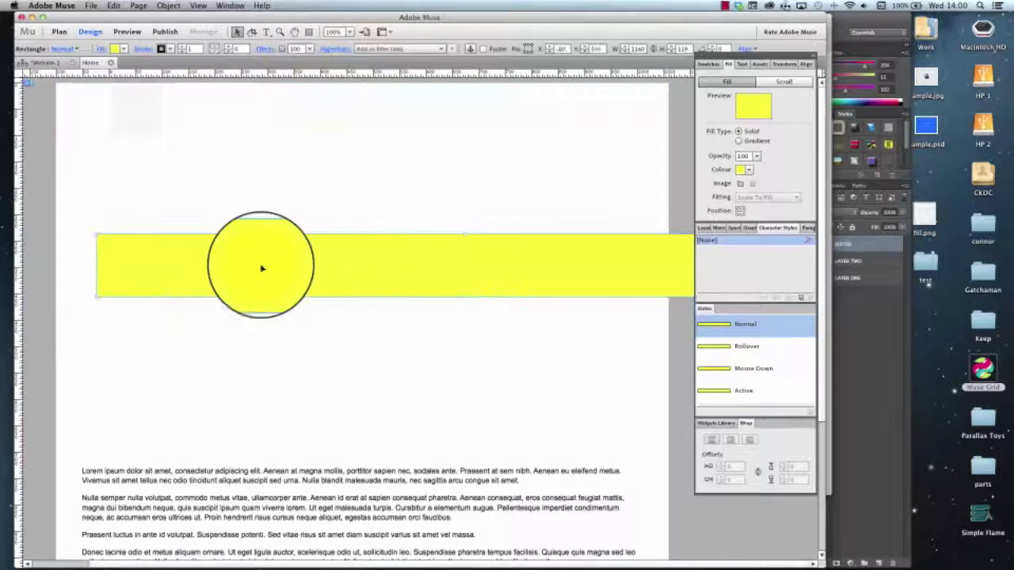
{"action": "left_click", "coordinate": [115, 48]}
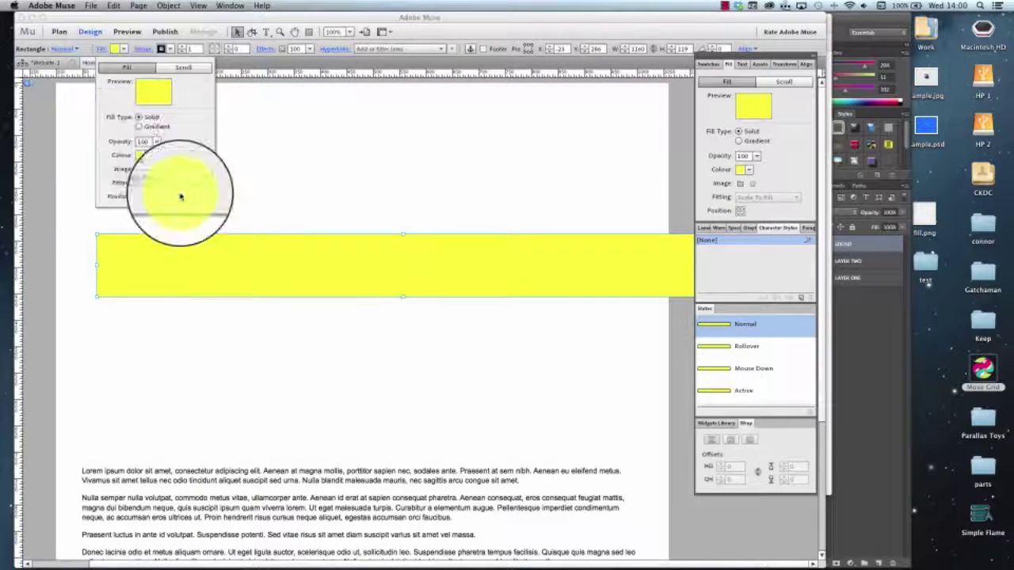
{"action": "left_click", "coordinate": [139, 170]}
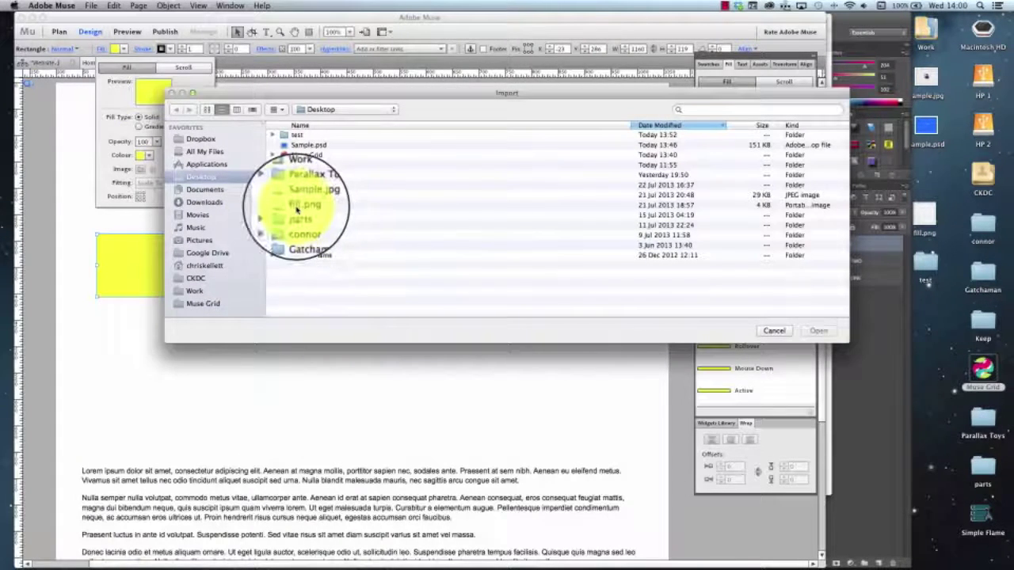
{"action": "left_click", "coordinate": [297, 205]}
{"action": "left_click", "coordinate": [818, 330]}
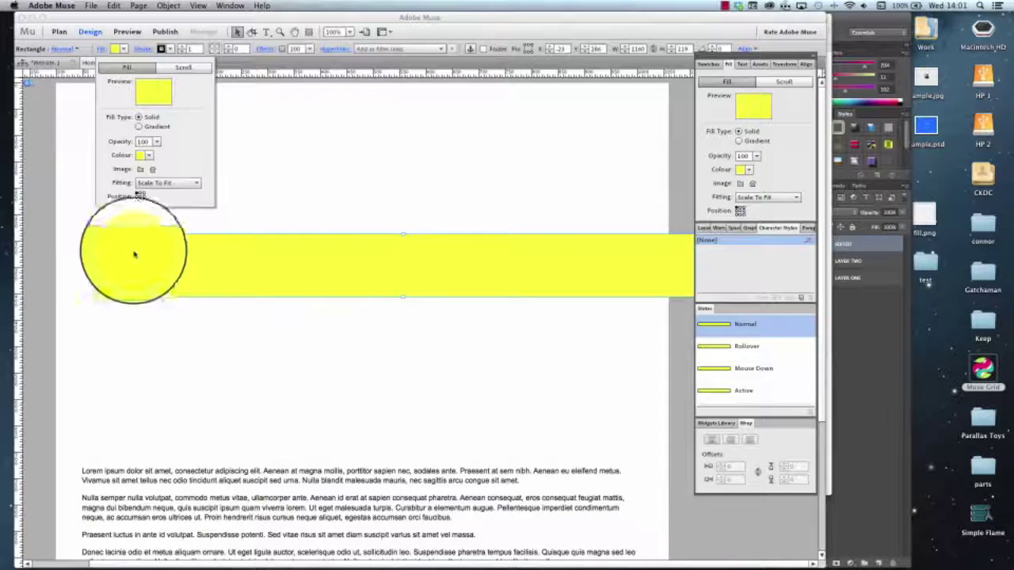
- Move the yellow rectangle back to full width at the page top and set its fill image's fitting to Tile
{"action": "left_click_drag", "start_coordinate": [312, 181], "coordinate": [160, 141]}
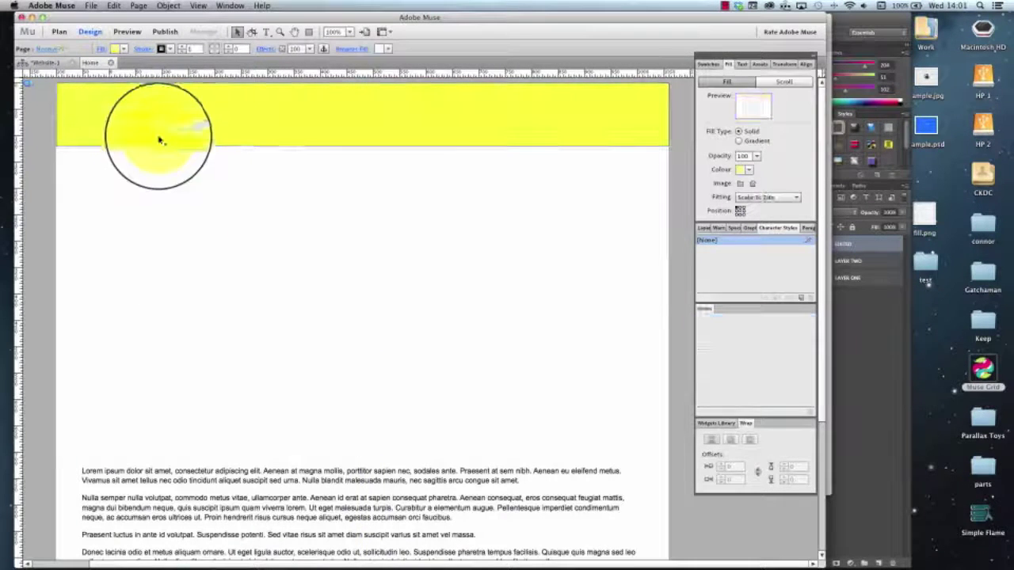
{"action": "left_click", "coordinate": [430, 124]}
{"action": "left_click", "coordinate": [108, 49]}
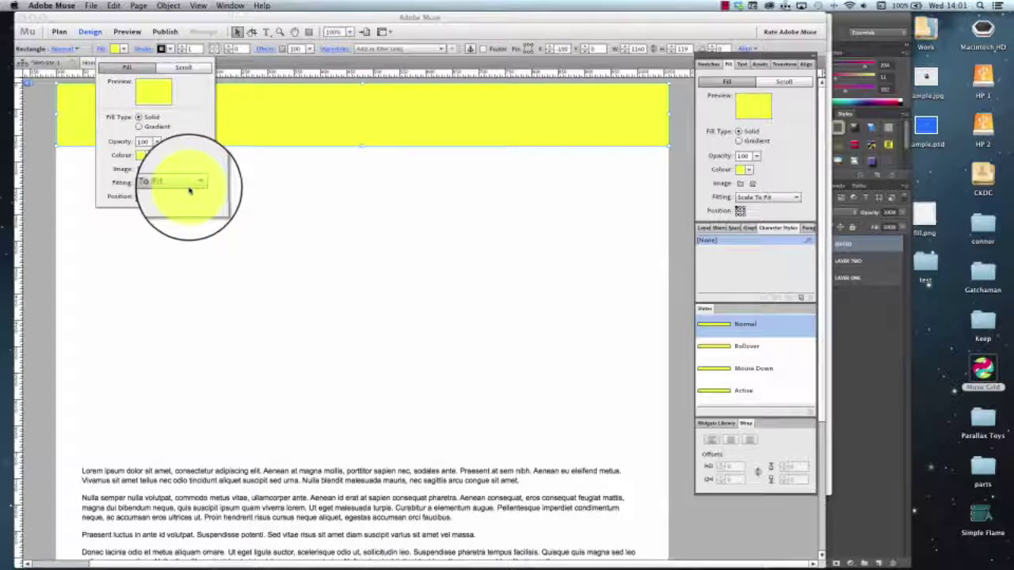
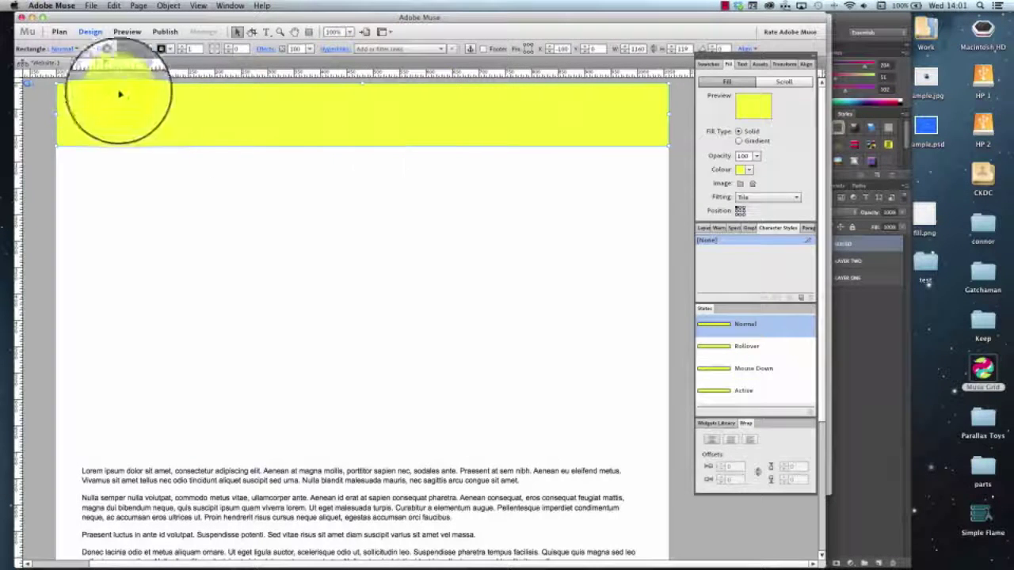
{"action": "left_click", "coordinate": [115, 48]}
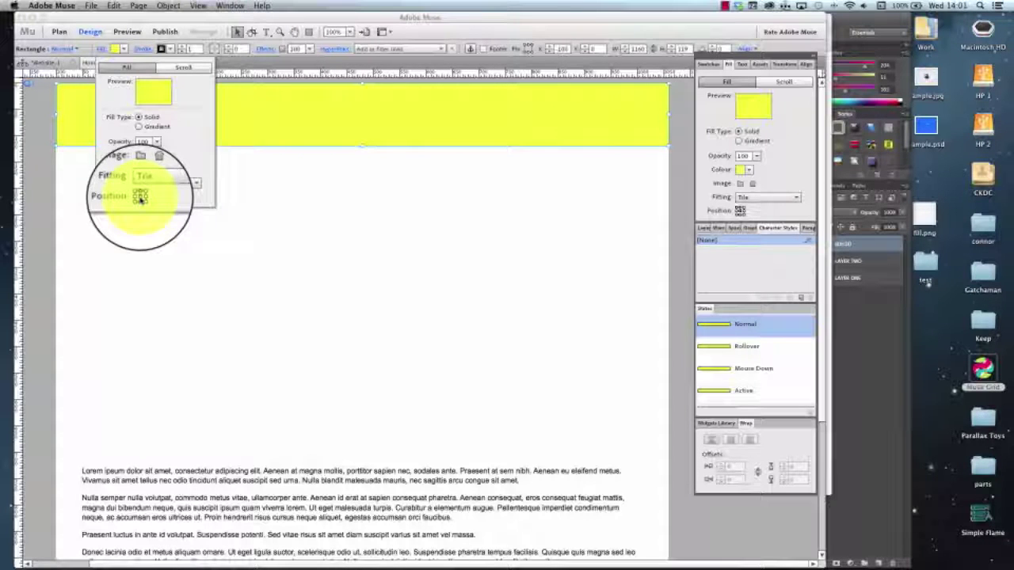
- Preview the page in the browser, check the yellow banner at wider and narrower window widths, and return to the Muse design
{"action": "left_click", "coordinate": [94, 6]}
{"action": "left_click", "coordinate": [141, 194]}
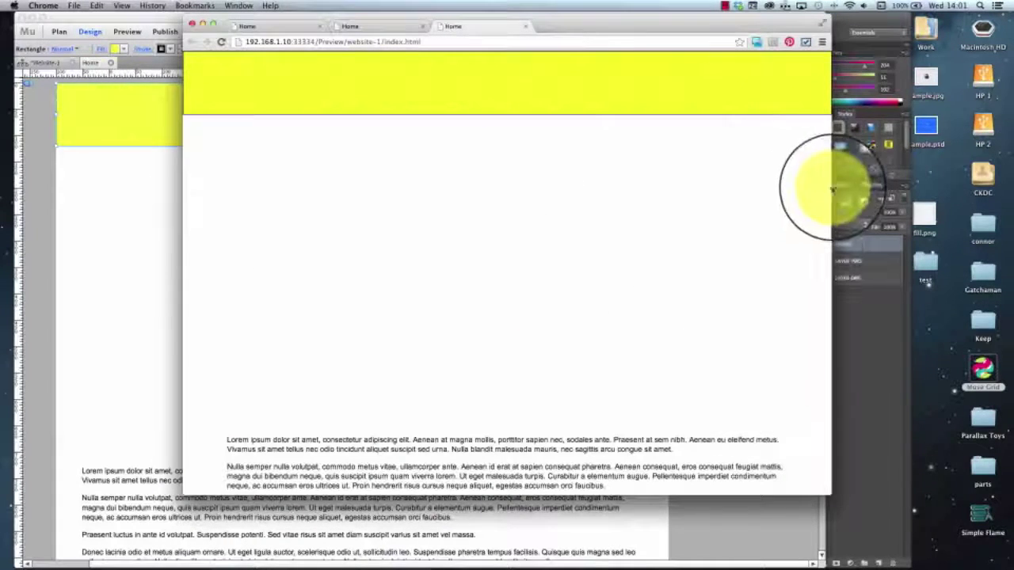
{"action": "left_click_drag", "start_coordinate": [833, 189], "coordinate": [988, 215]}
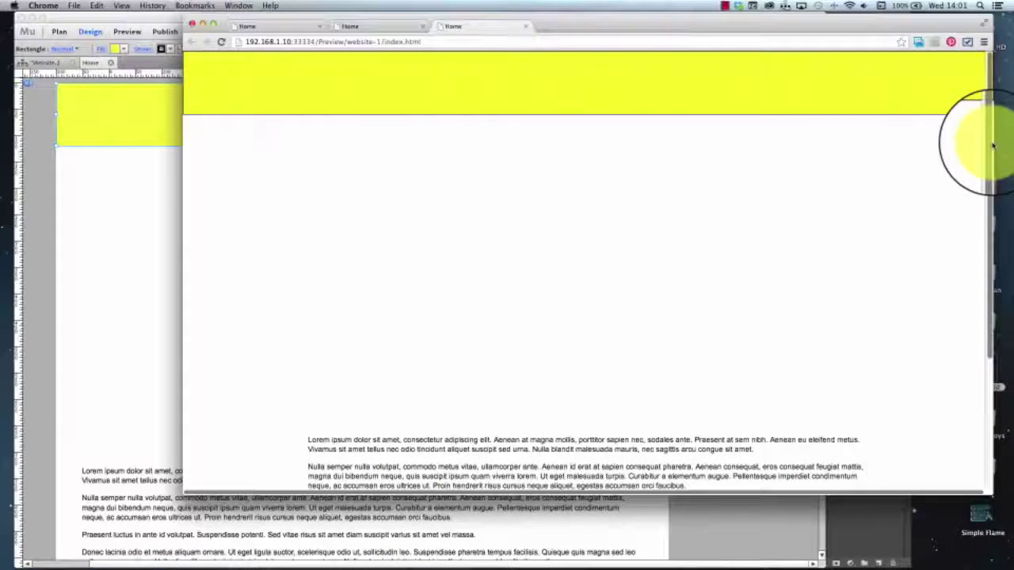
{"action": "left_click_drag", "start_coordinate": [993, 144], "coordinate": [778, 144]}
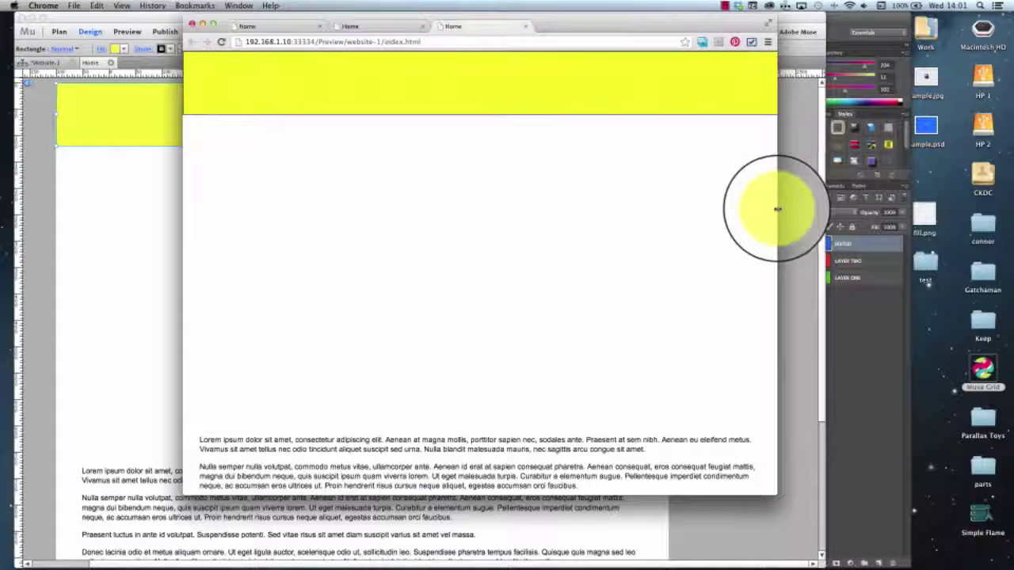
{"action": "left_click", "coordinate": [526, 27]}
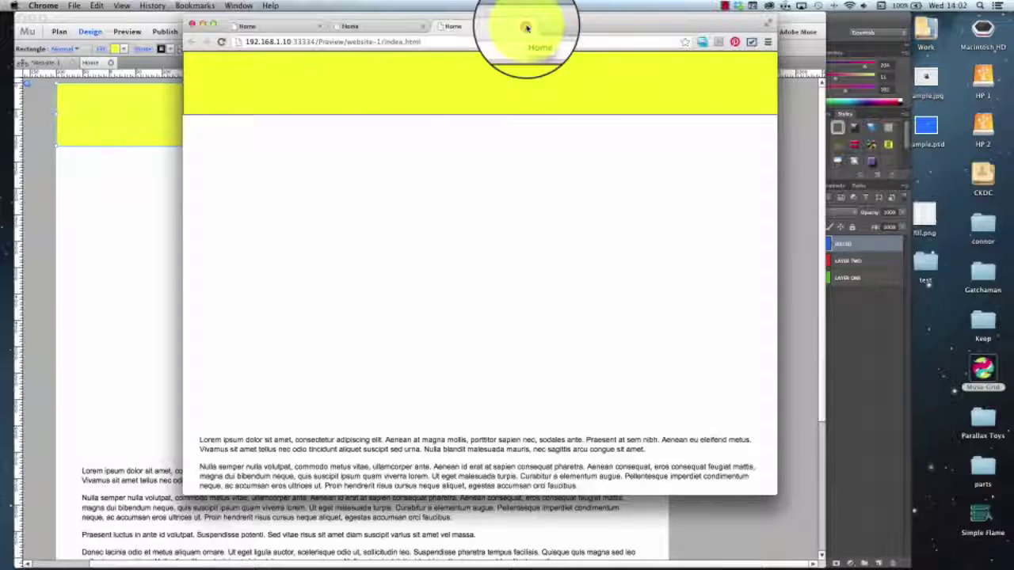
{"action": "left_click", "coordinate": [125, 236]}
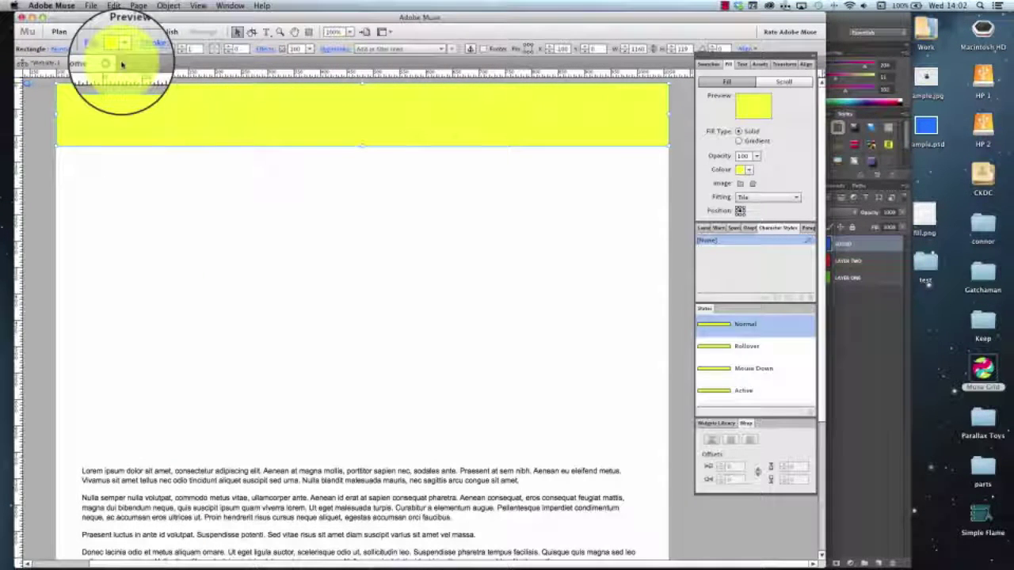
- Duplicate the yellow full-width rectangle, place the copy a little below it at full width, and set the copy's fill to none
{"action": "left_click", "coordinate": [101, 48]}
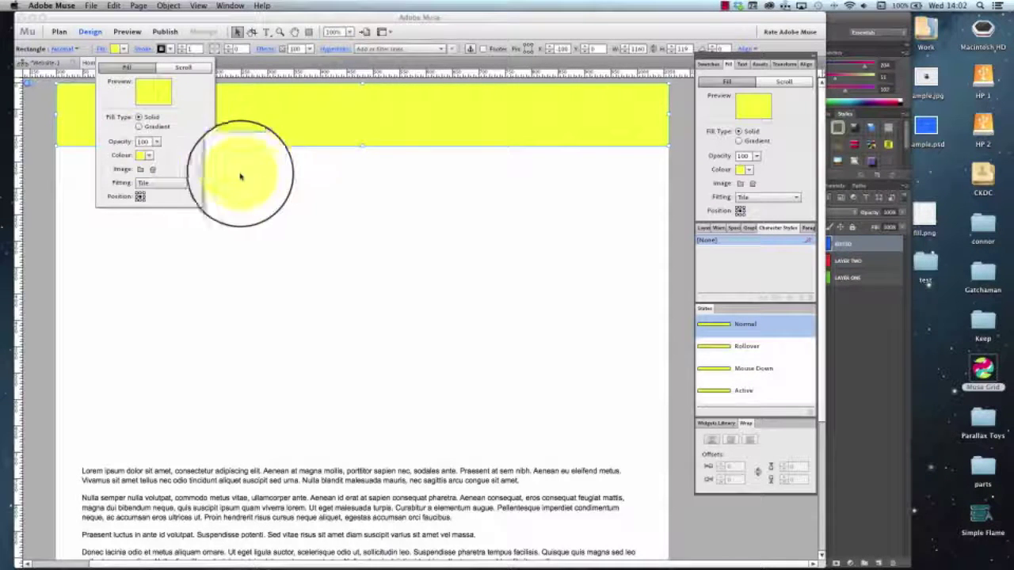
{"action": "left_click", "coordinate": [267, 125]}
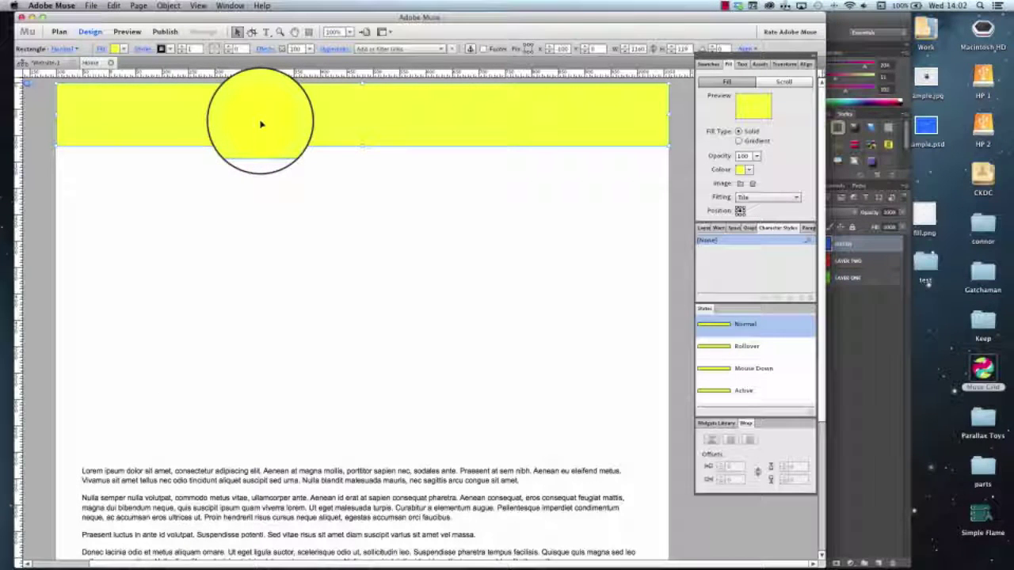
{"action": "key", "text": "super+v"}
{"action": "left_click_drag", "start_coordinate": [410, 321], "coordinate": [349, 229]}
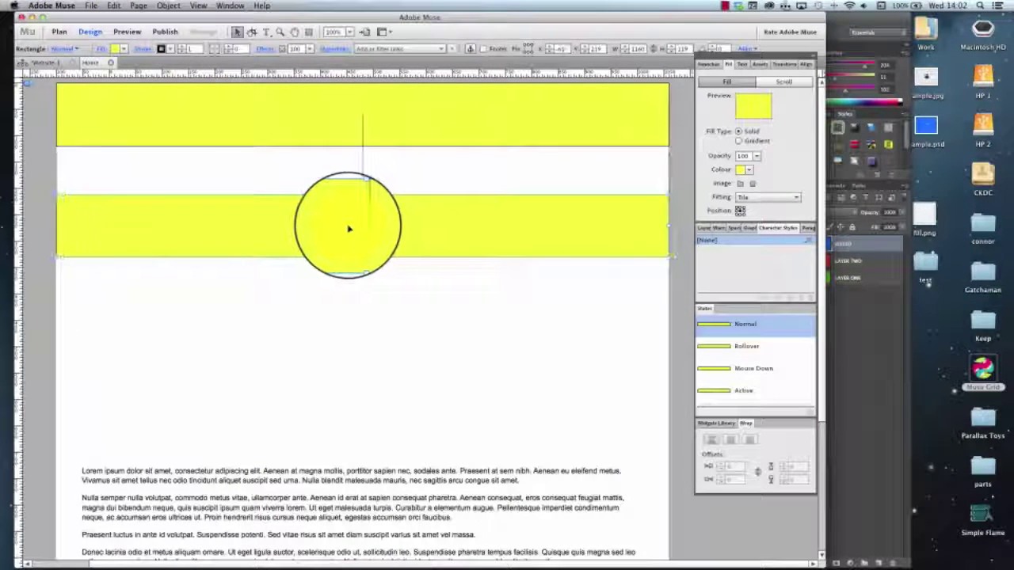
{"action": "left_click", "coordinate": [109, 49]}
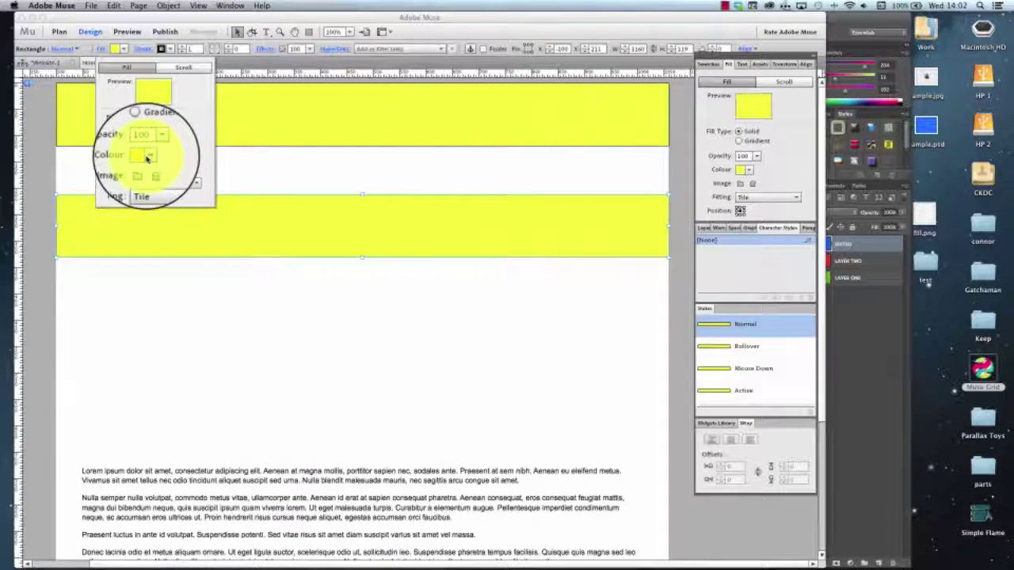
{"action": "left_click", "coordinate": [151, 160]}
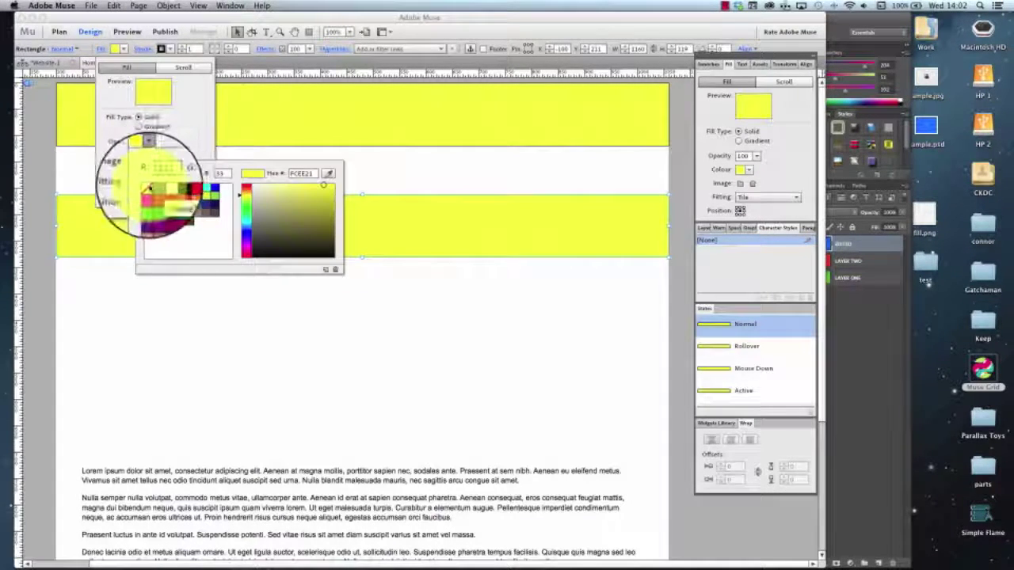
{"action": "left_click", "coordinate": [147, 188]}
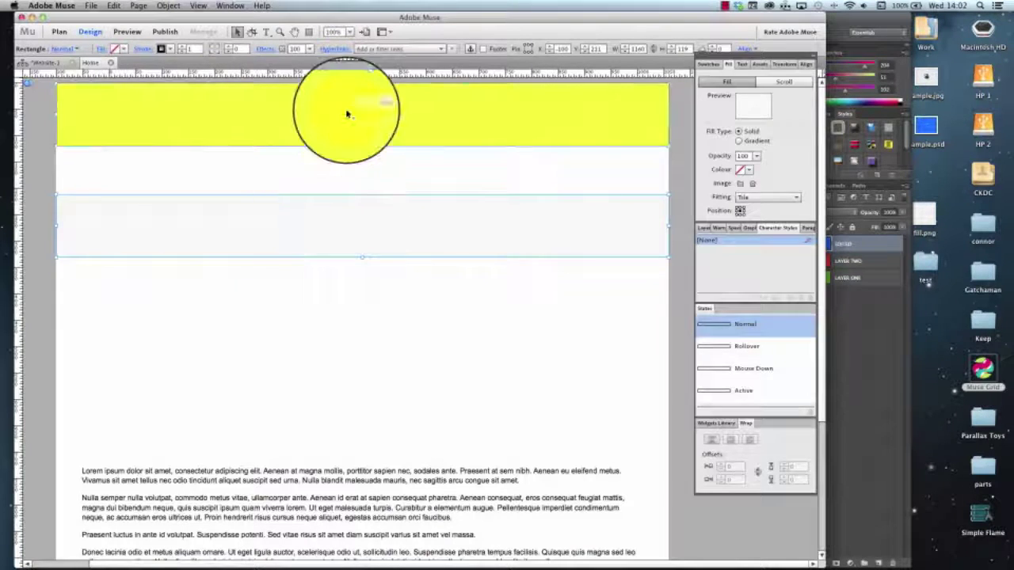
- Give the top banner a vertical gradient fill from yellow to red and delete the unfilled rectangle below it
{"action": "left_click", "coordinate": [346, 115]}
{"action": "left_click", "coordinate": [111, 50]}
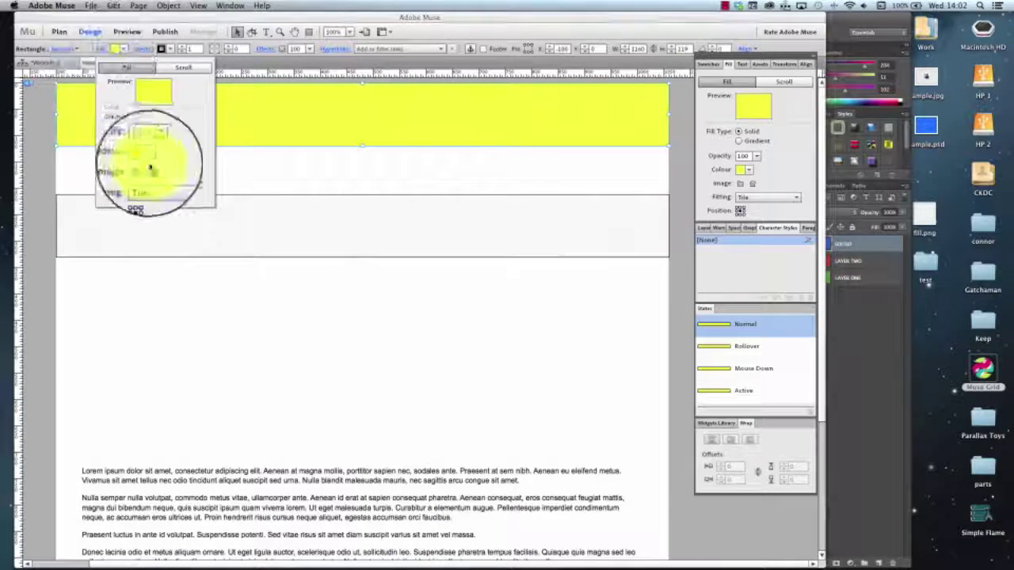
{"action": "left_click", "coordinate": [140, 128]}
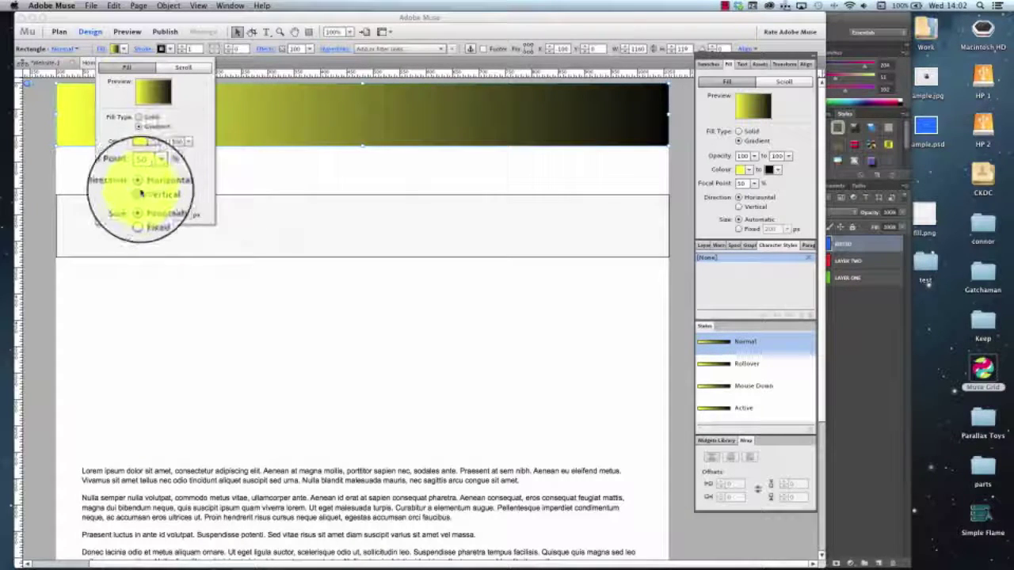
{"action": "left_click", "coordinate": [140, 192]}
{"action": "left_click", "coordinate": [170, 155]}
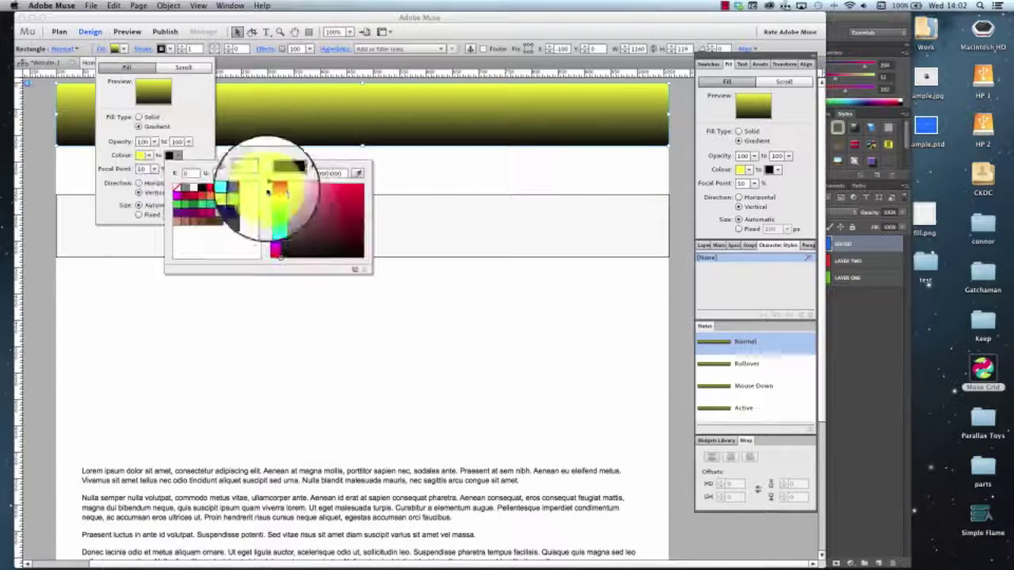
{"action": "left_click", "coordinate": [194, 198]}
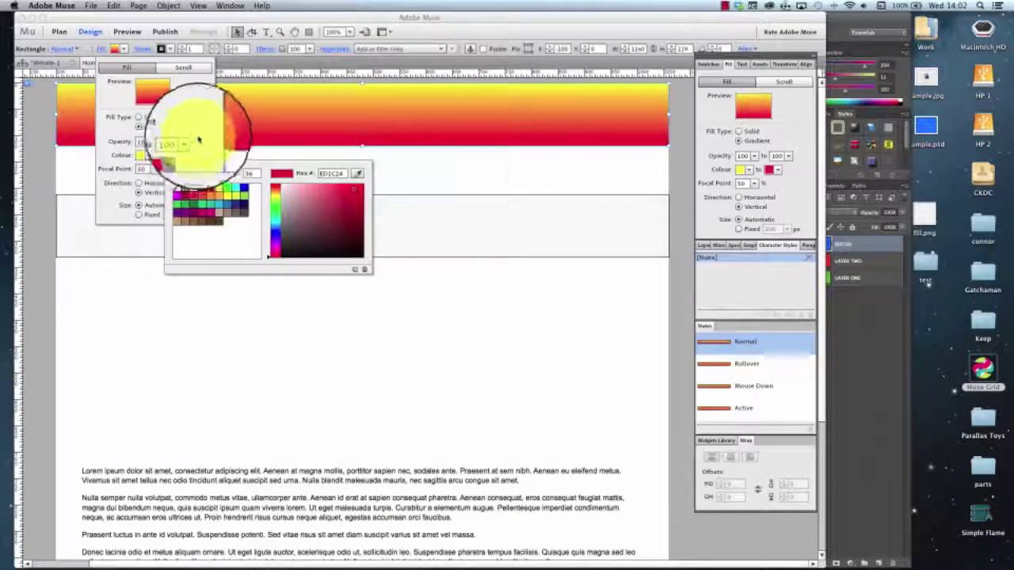
{"action": "key", "text": "Tab"}
{"action": "left_click_drag", "start_coordinate": [262, 172], "coordinate": [104, 295]}
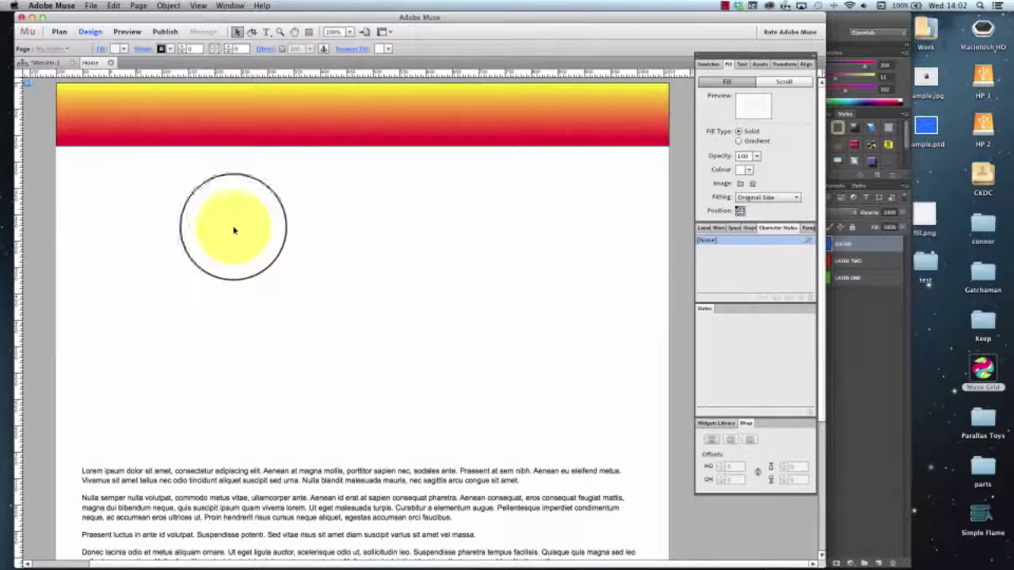
- Preview the page in the browser and check the gradient banner while scrolling and widening the window
{"action": "left_click", "coordinate": [91, 6]}
{"action": "left_click", "coordinate": [166, 195]}
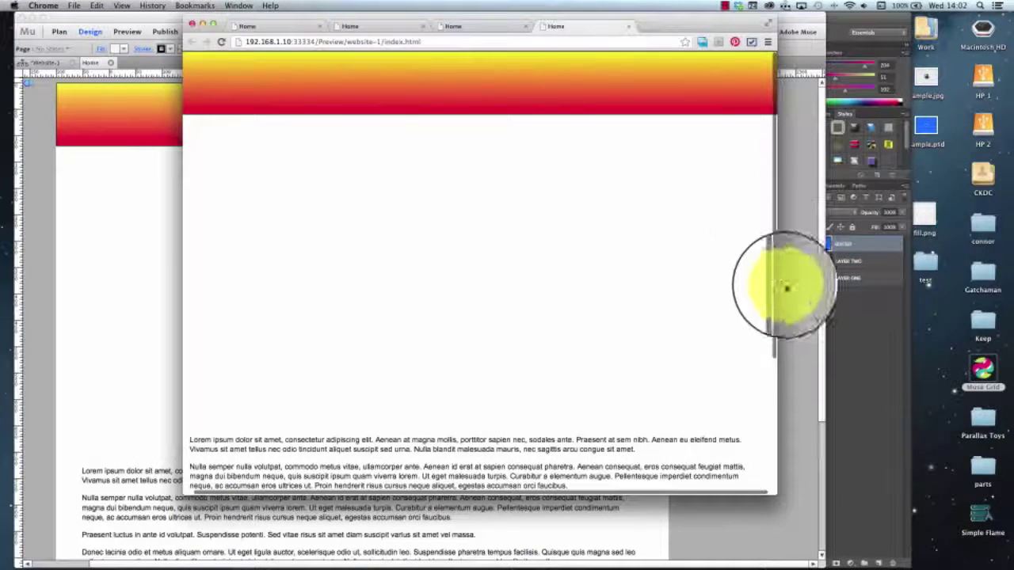
{"action": "scroll", "coordinate": [772, 425], "scroll_direction": "right", "scroll_amount": 1}
{"action": "scroll", "coordinate": [777, 420], "scroll_direction": "down", "scroll_amount": 5}
{"action": "scroll", "coordinate": [769, 266], "scroll_direction": "up", "scroll_amount": 5}
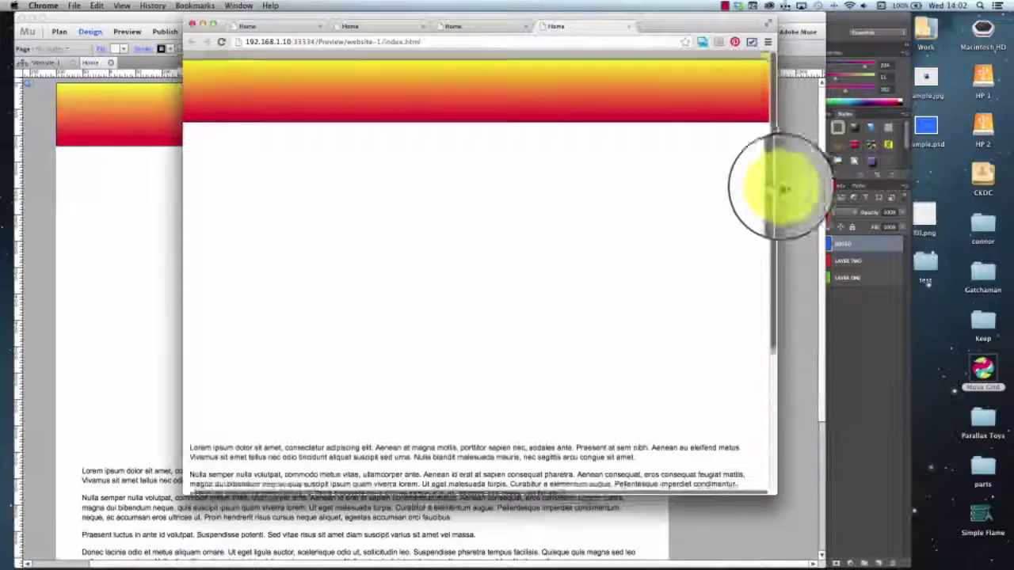
{"action": "left_click_drag", "start_coordinate": [775, 490], "coordinate": [811, 495]}
- Close all the open preview pages in the browser and return to the Muse design
{"action": "left_click", "coordinate": [629, 26]}
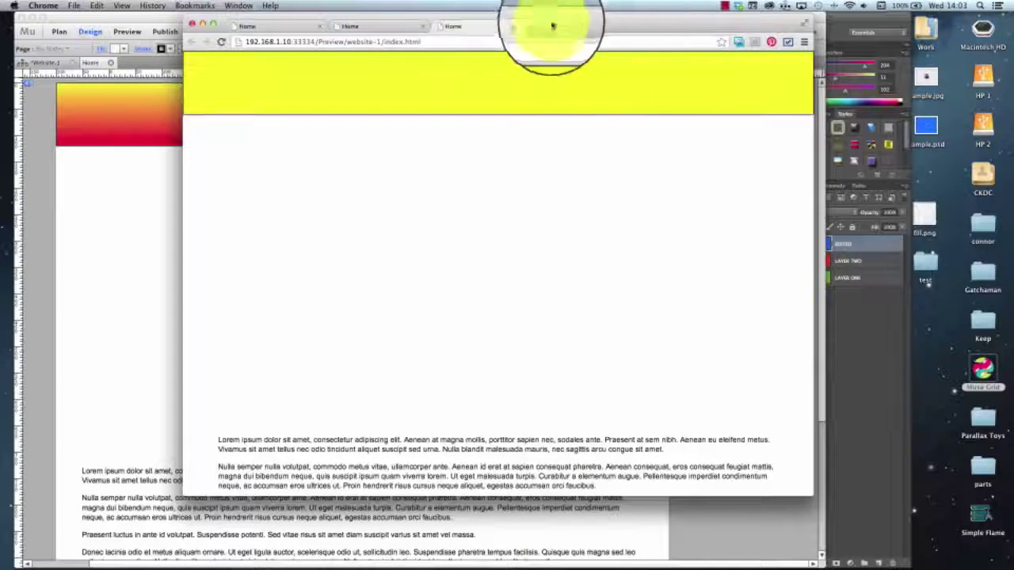
{"action": "left_click", "coordinate": [521, 27]}
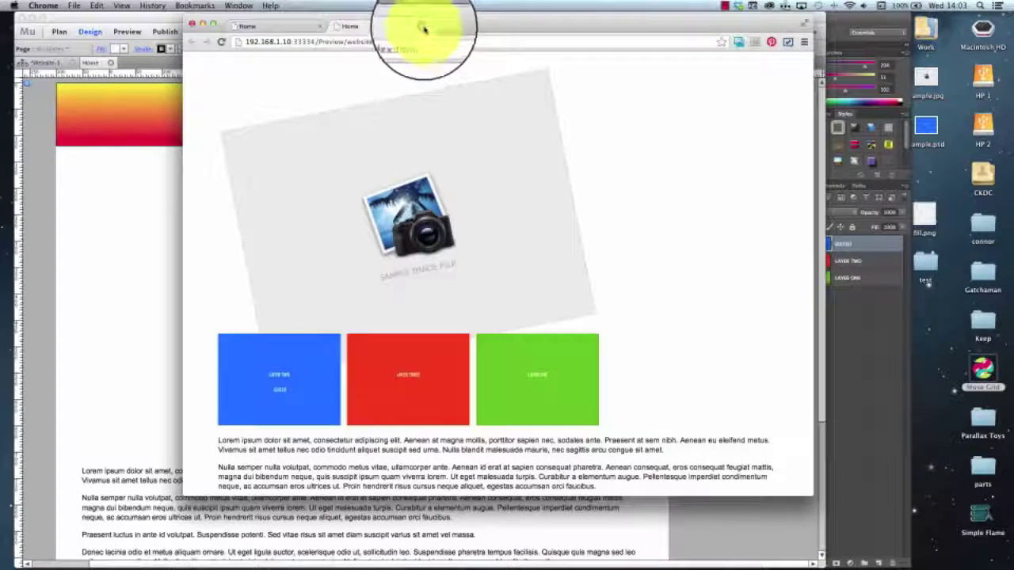
{"action": "left_click", "coordinate": [422, 27]}
{"action": "left_click", "coordinate": [321, 28]}
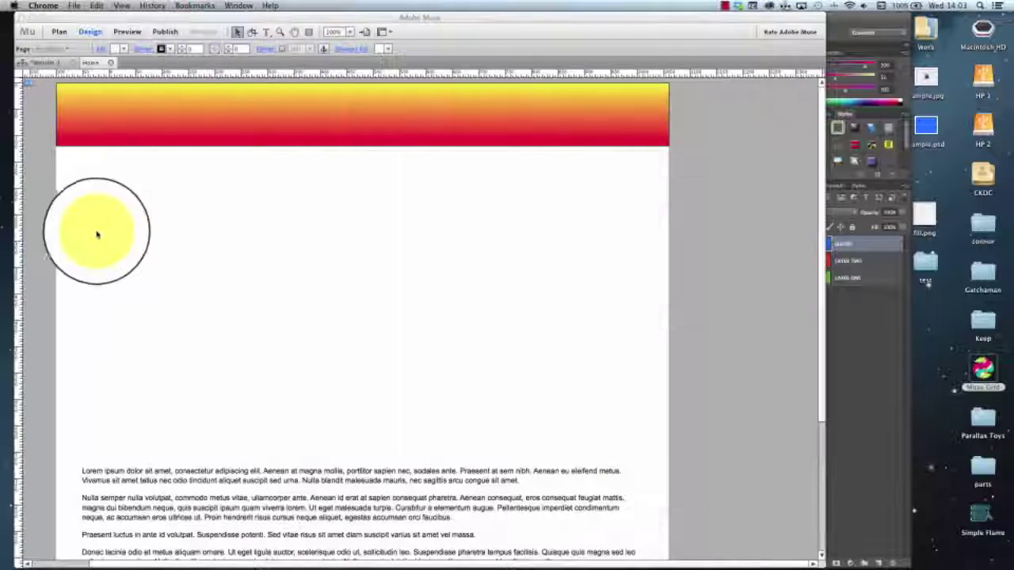
- Delete the full-width gradient banner from the top of the page
{"action": "left_click", "coordinate": [245, 139]}
{"action": "left_click_drag", "start_coordinate": [261, 131], "coordinate": [300, 208]}
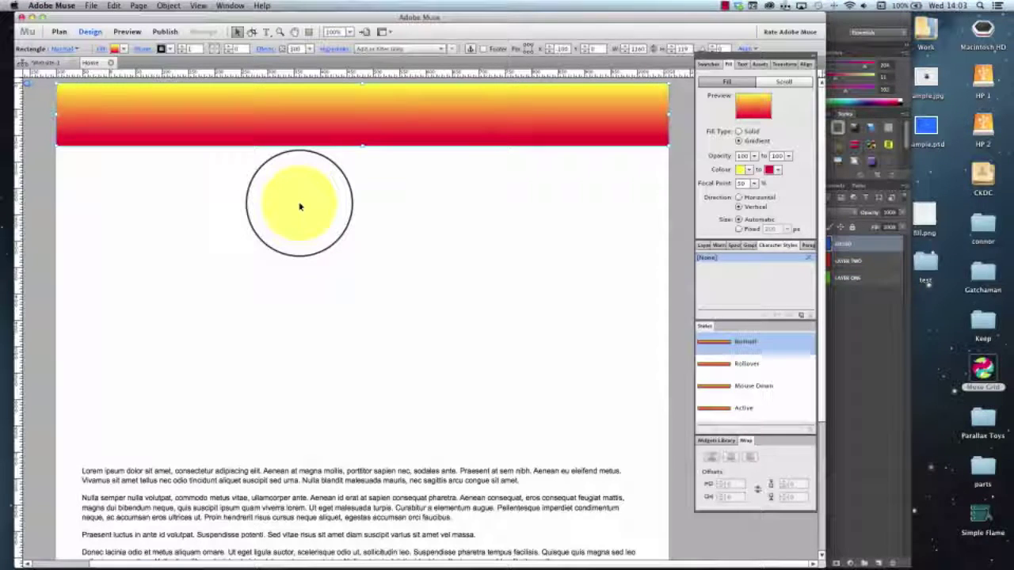
{"action": "key", "text": "Delete"}
{"action": "left_click_drag", "start_coordinate": [301, 206], "coordinate": [217, 133]}
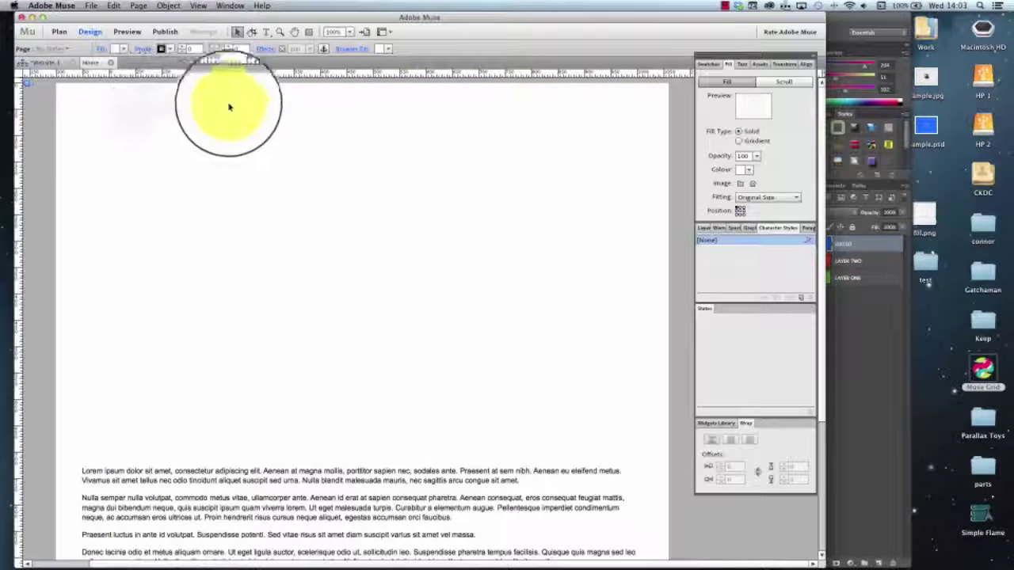
{"action": "left_click", "coordinate": [386, 48]}
{"action": "left_click", "coordinate": [346, 47]}
{"action": "left_click", "coordinate": [352, 48]}
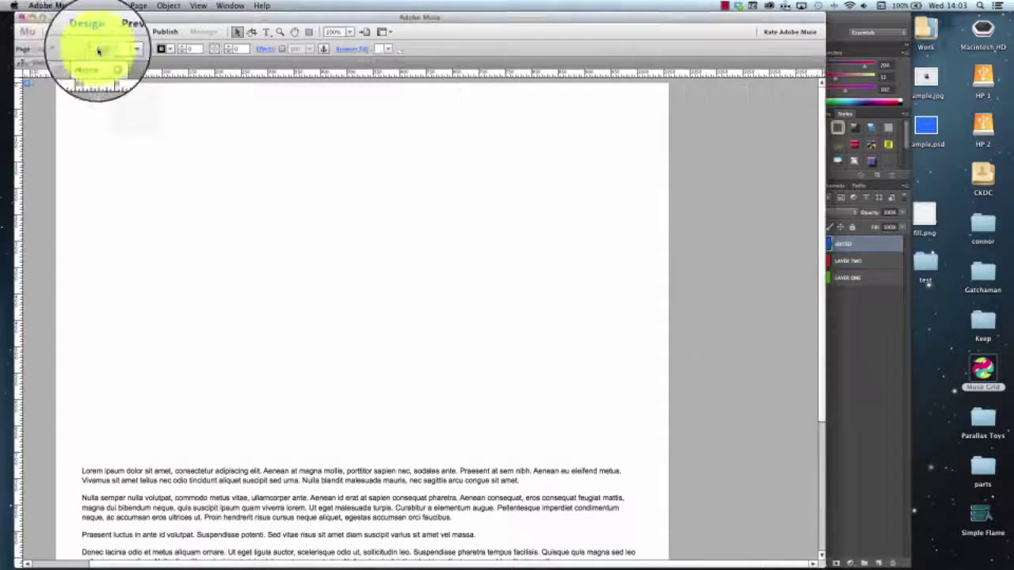
{"action": "left_click", "coordinate": [100, 48]}
{"action": "left_click", "coordinate": [249, 182]}
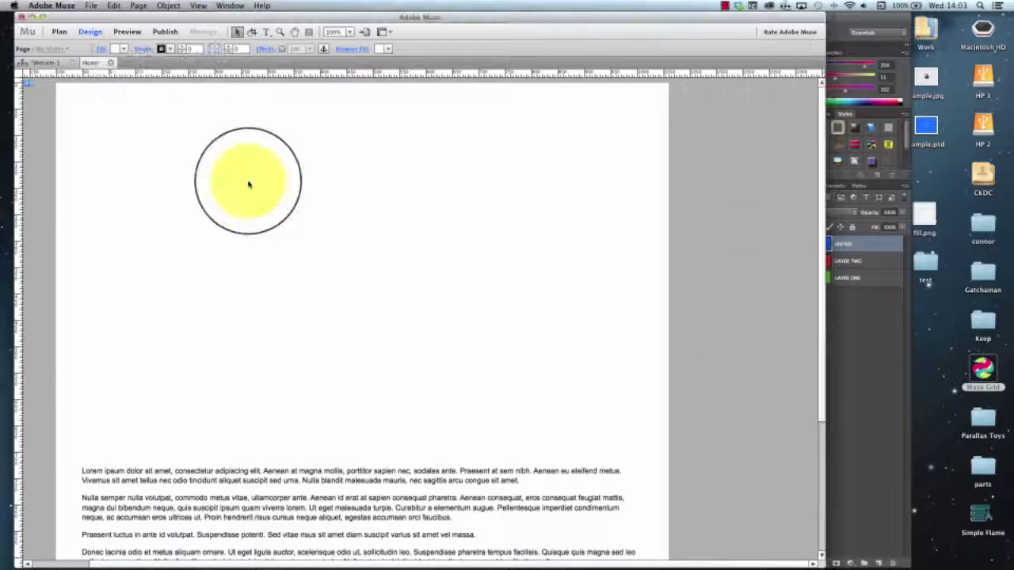
- Move the text frame up near the page top and place sample.jpg from the Desktop over its upper-left corner, scaled to about 282 × 212 px
{"action": "left_click", "coordinate": [293, 475]}
{"action": "left_click_drag", "start_coordinate": [276, 510], "coordinate": [261, 232]}
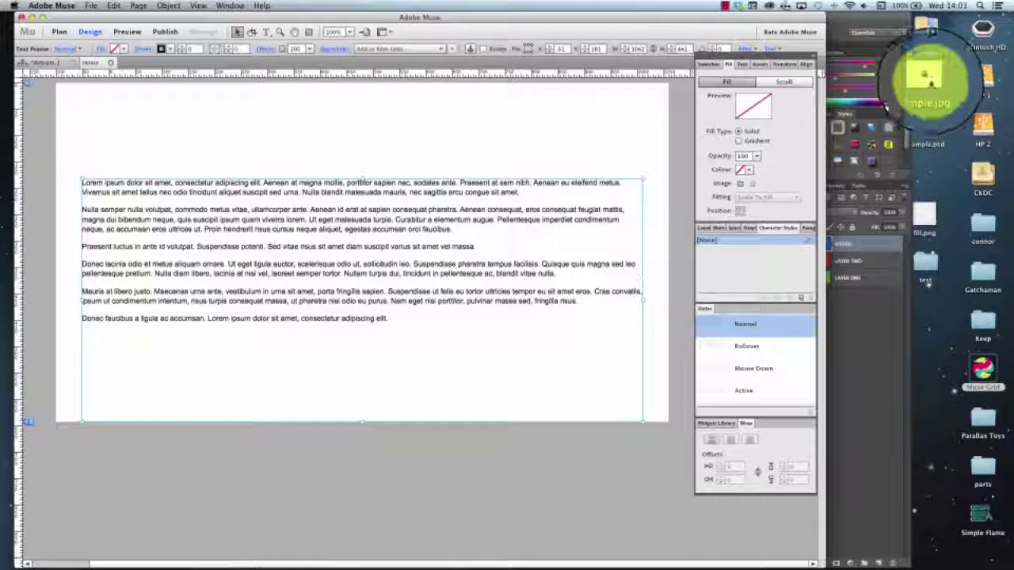
{"action": "left_click", "coordinate": [931, 82]}
{"action": "left_click_drag", "start_coordinate": [931, 82], "coordinate": [254, 123]}
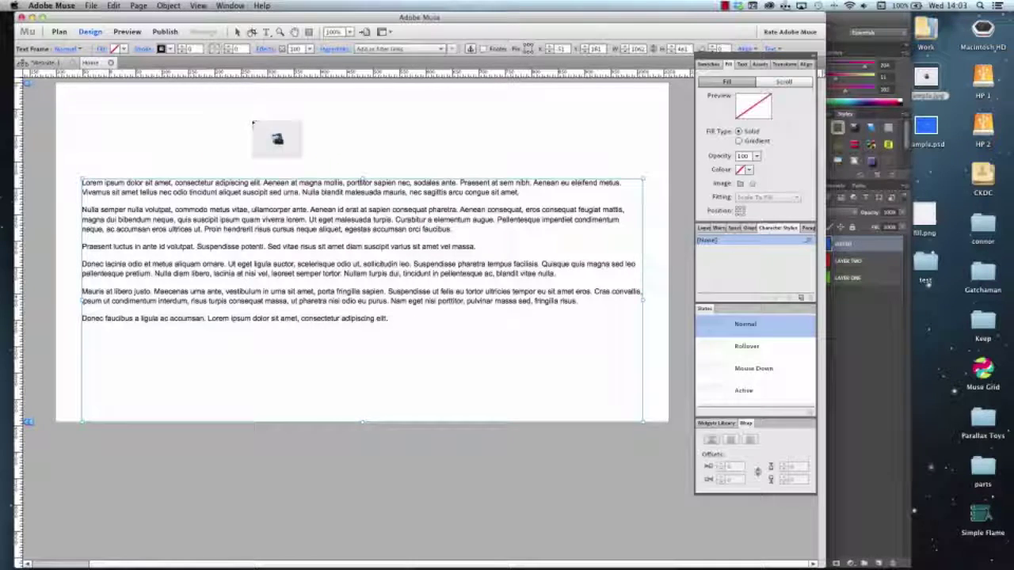
{"action": "left_click", "coordinate": [212, 115]}
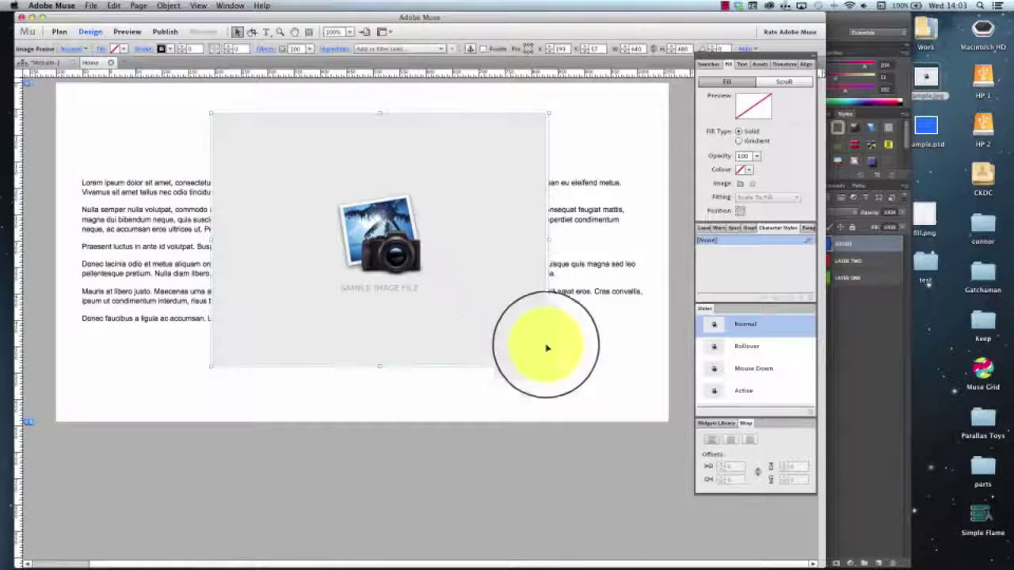
{"action": "left_click_drag", "start_coordinate": [549, 366], "coordinate": [167, 127]}
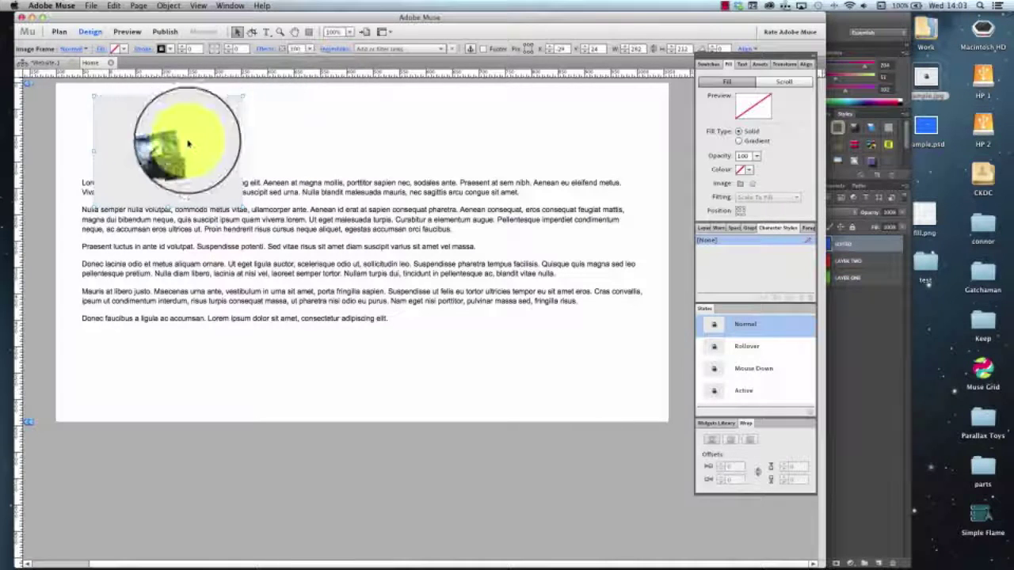
- Cut the placed image and paste it inline at the start of the first Lorem ipsum paragraph
{"action": "left_click", "coordinate": [113, 6]}
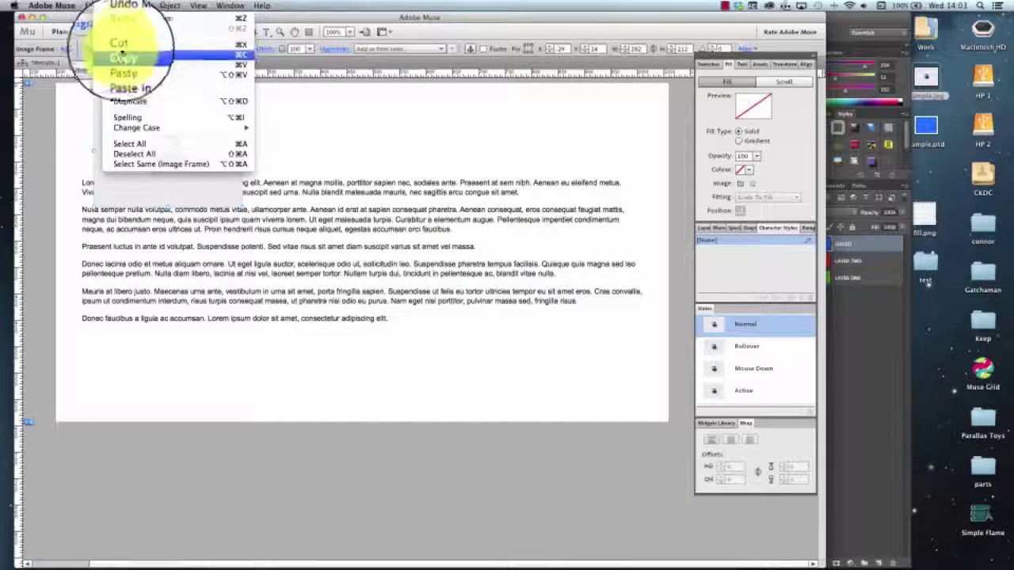
{"action": "left_click", "coordinate": [234, 133]}
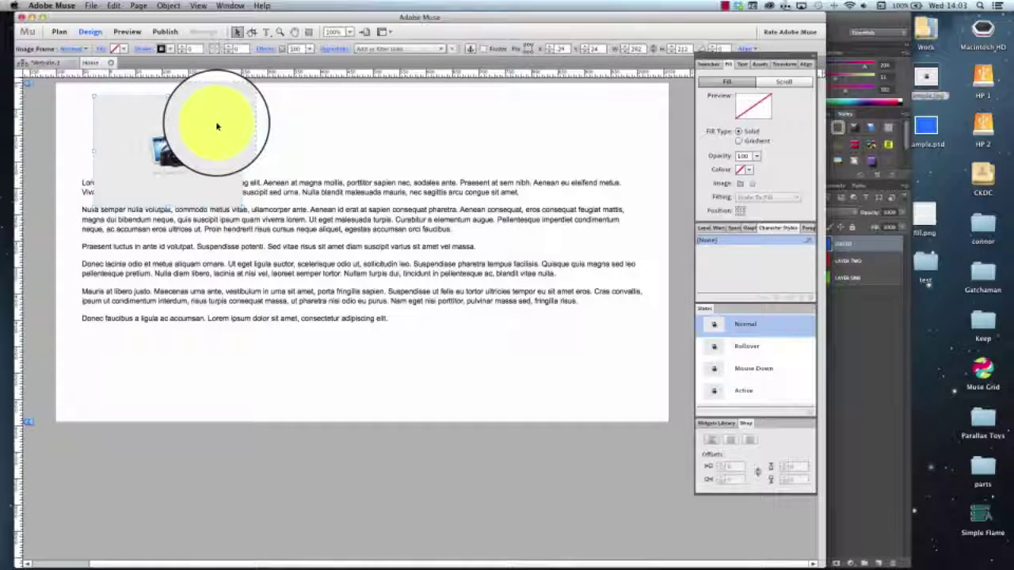
{"action": "key", "text": "Delete"}
{"action": "left_click", "coordinate": [198, 201]}
{"action": "double_click", "coordinate": [104, 185]}
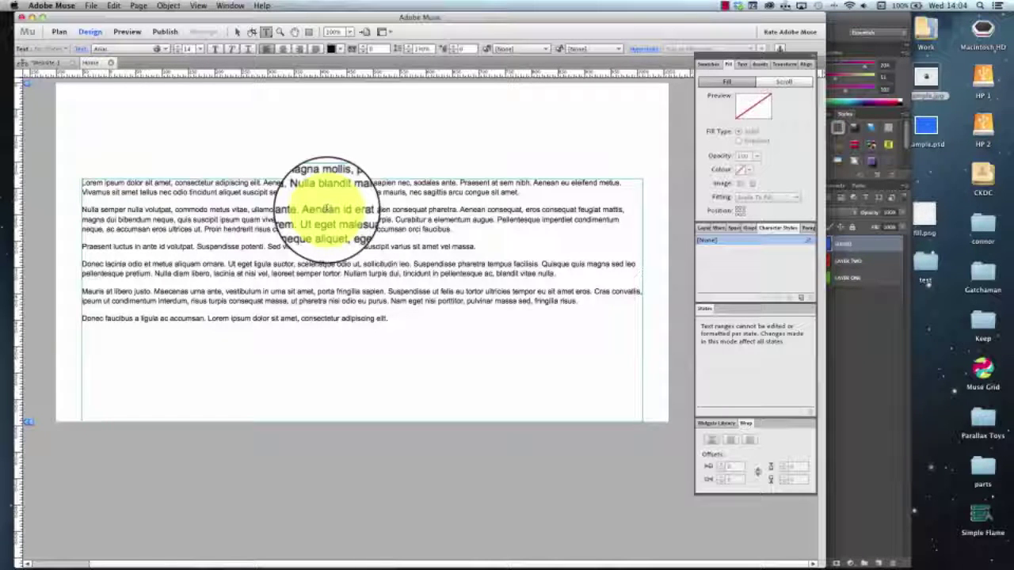
{"action": "key", "text": "super+z"}
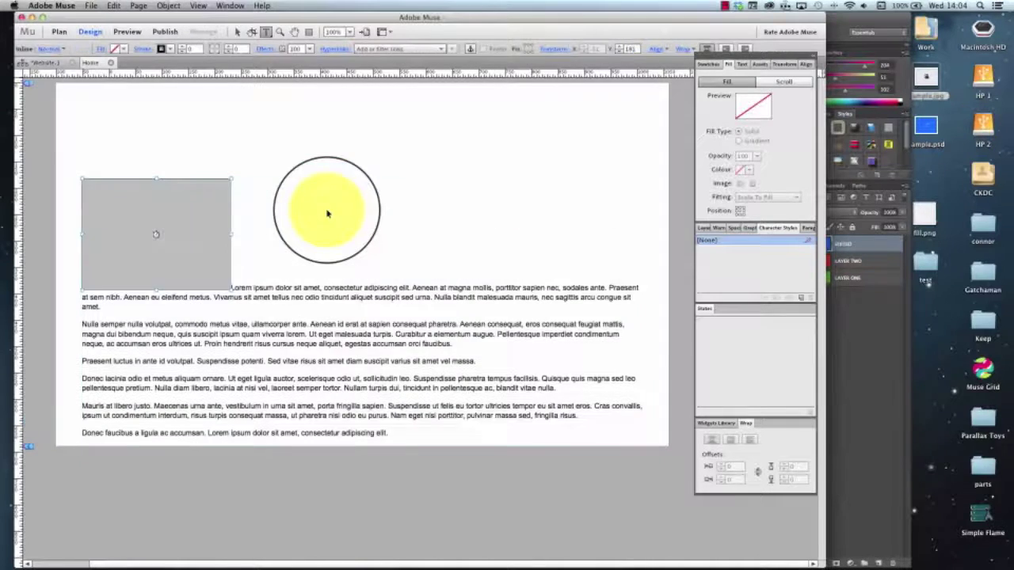
{"action": "left_click", "coordinate": [326, 207]}
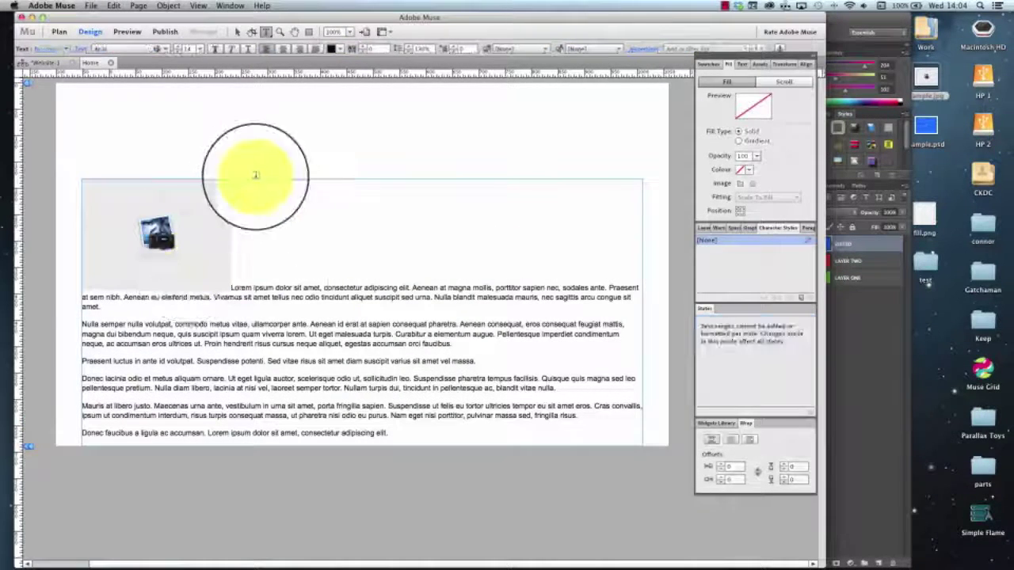
{"action": "left_click", "coordinate": [267, 81]}
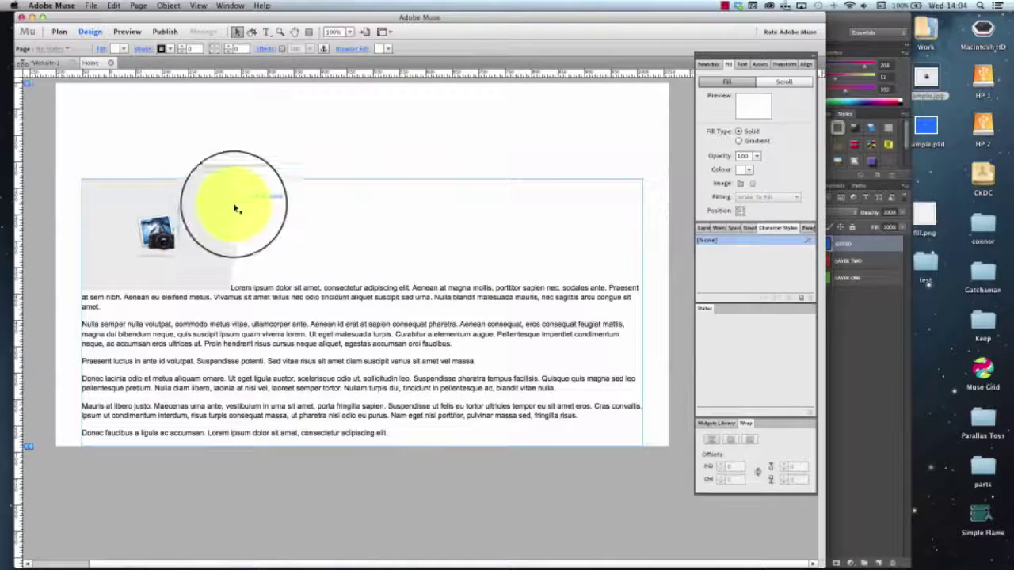
- Cut the inline image from the start of the text and paste it into a new line below the first paragraph
{"action": "left_click", "coordinate": [179, 280]}
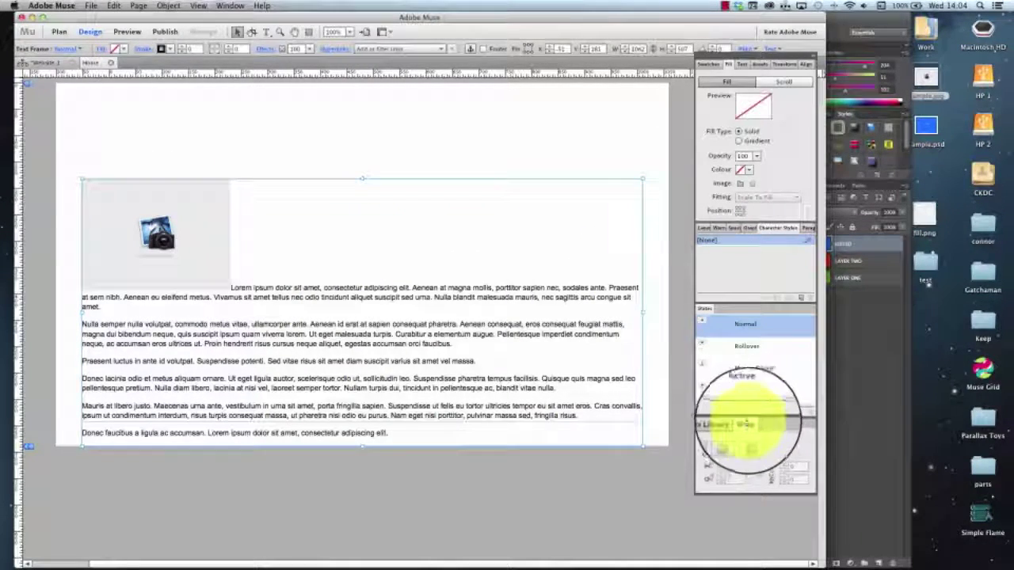
{"action": "left_click", "coordinate": [190, 255]}
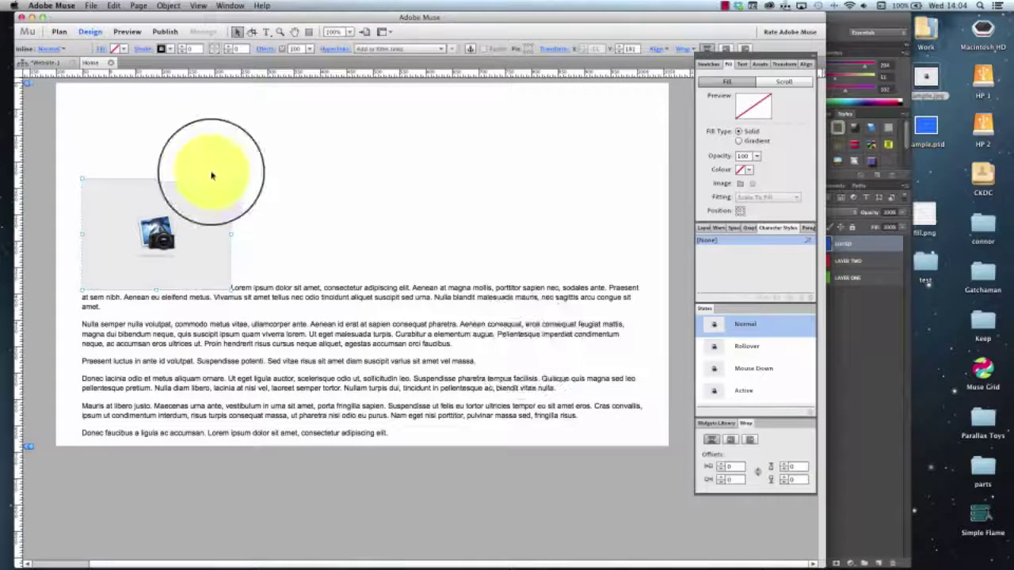
{"action": "left_click_drag", "start_coordinate": [167, 232], "coordinate": [255, 212]}
{"action": "key", "text": "super+x"}
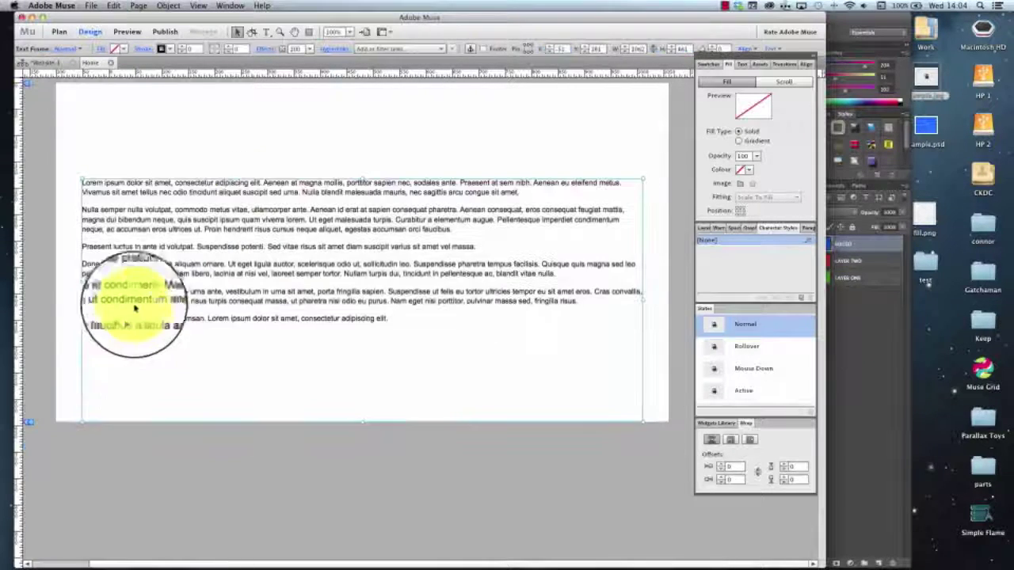
{"action": "double_click", "coordinate": [534, 192]}
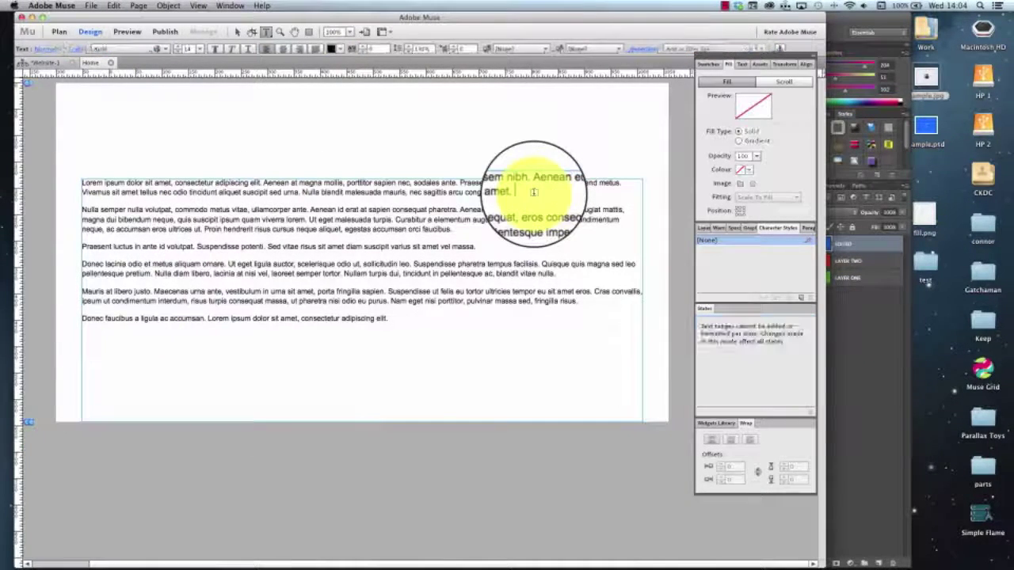
{"action": "key", "text": "Return"}
{"action": "key", "text": "super+v"}
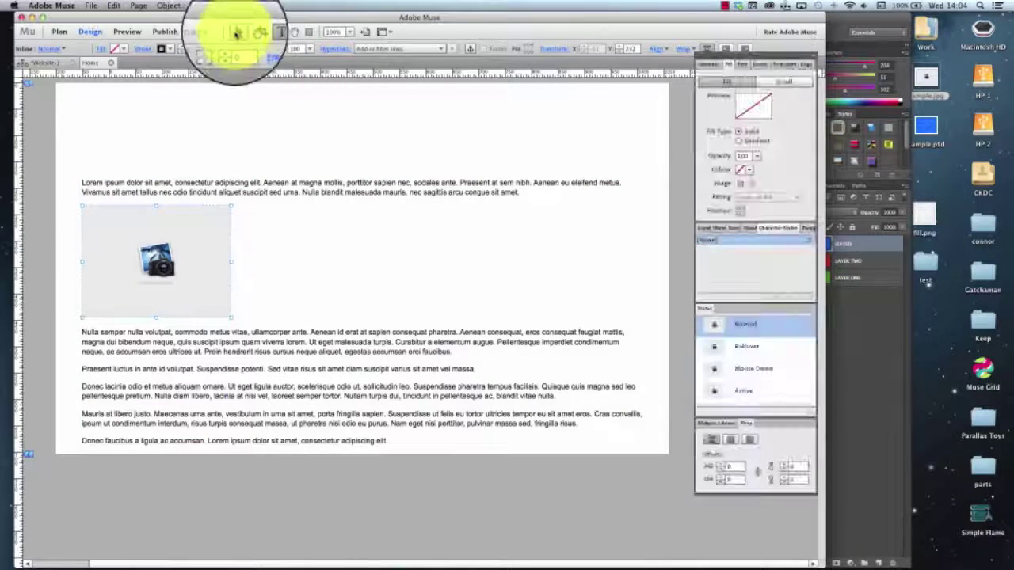
- Add a line break at the end of the first paragraph to push the inline image down, and remove the break again
{"action": "left_click", "coordinate": [236, 33]}
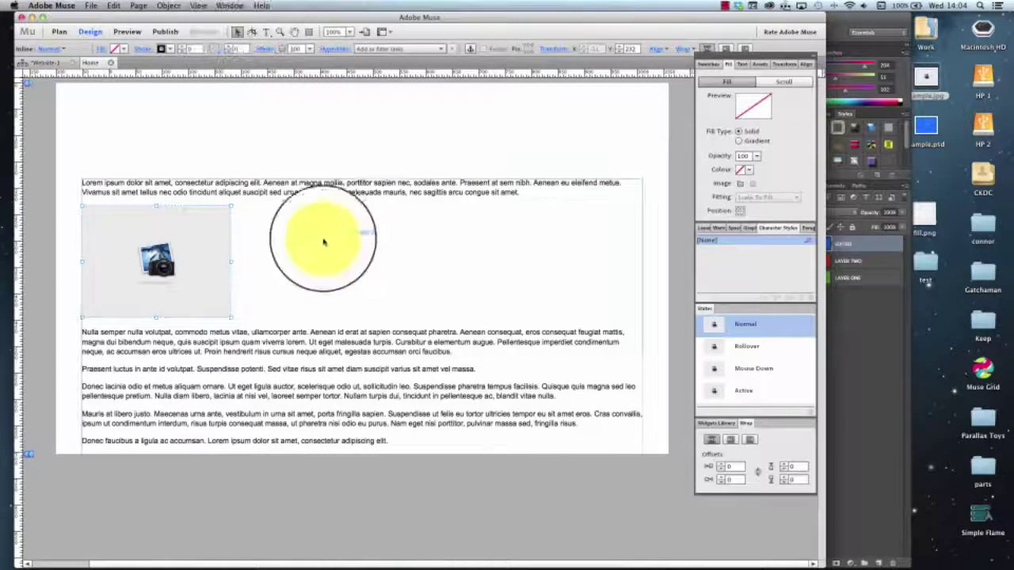
{"action": "double_click", "coordinate": [527, 190]}
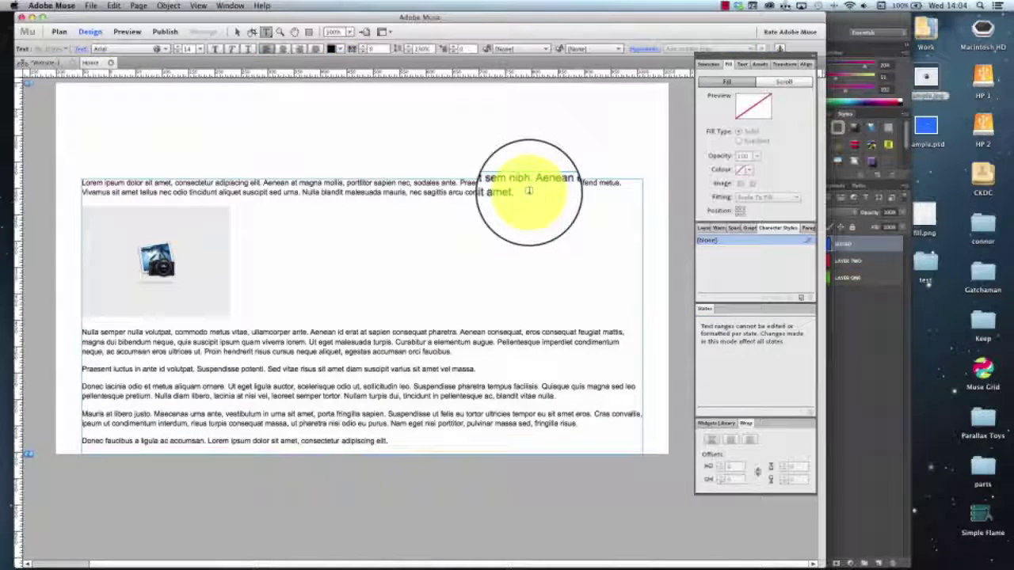
{"action": "key", "text": "Return"}
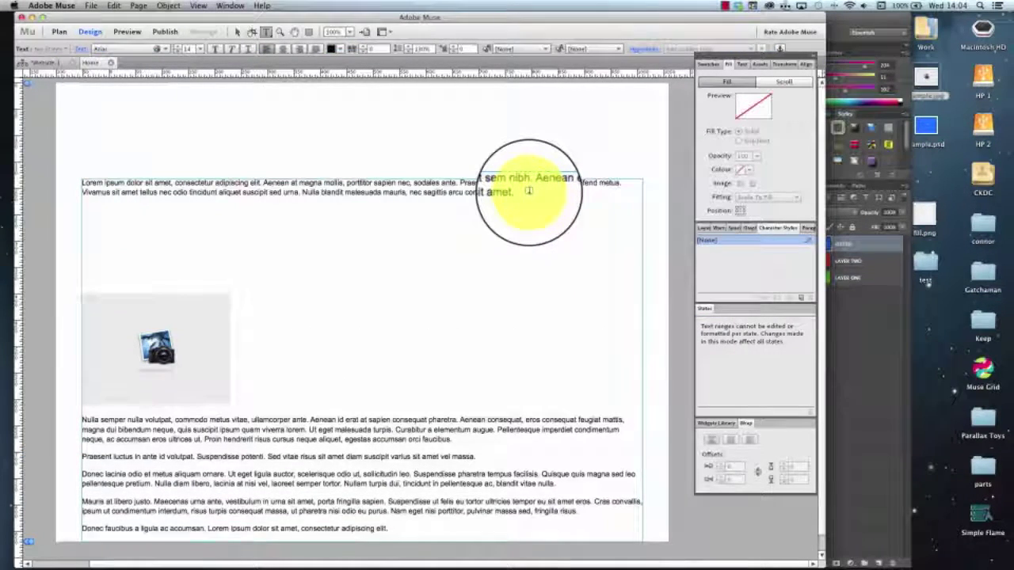
{"action": "key", "text": "BackSpace"}
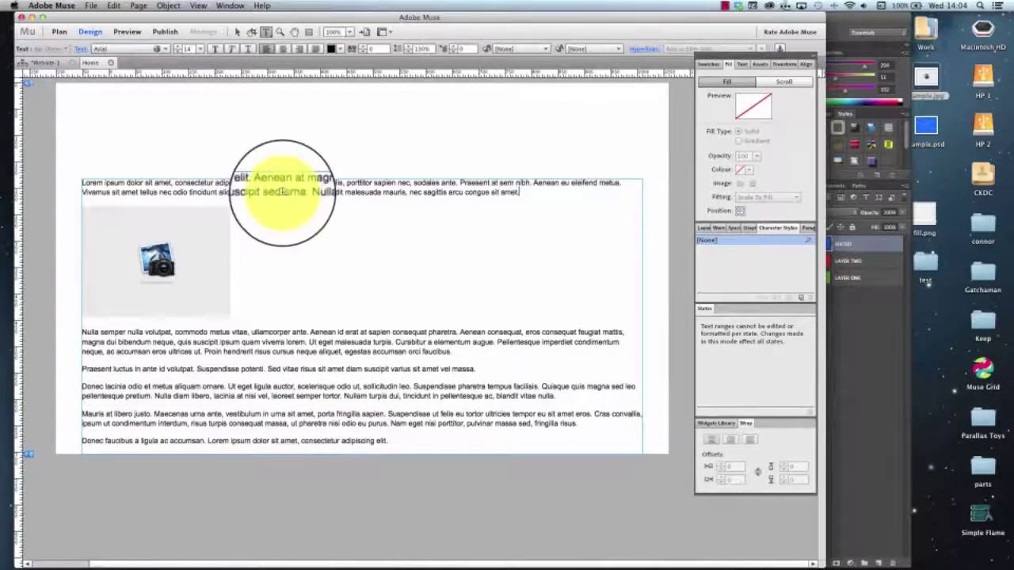
{"action": "left_click", "coordinate": [237, 32]}
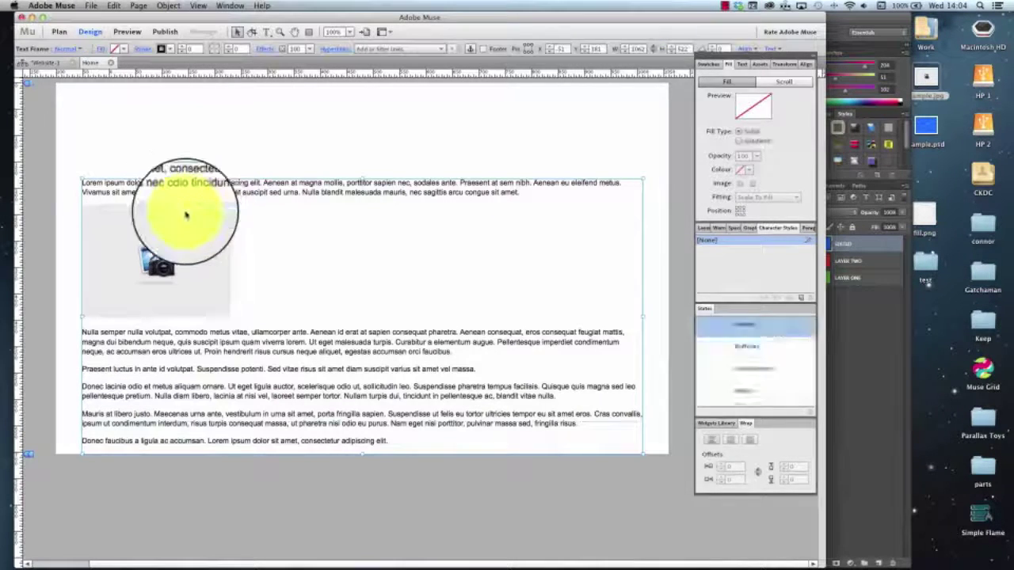
- Cut the inline image from below the first paragraph and paste it back at the start of that paragraph
{"action": "left_click", "coordinate": [186, 216]}
{"action": "left_click", "coordinate": [728, 438]}
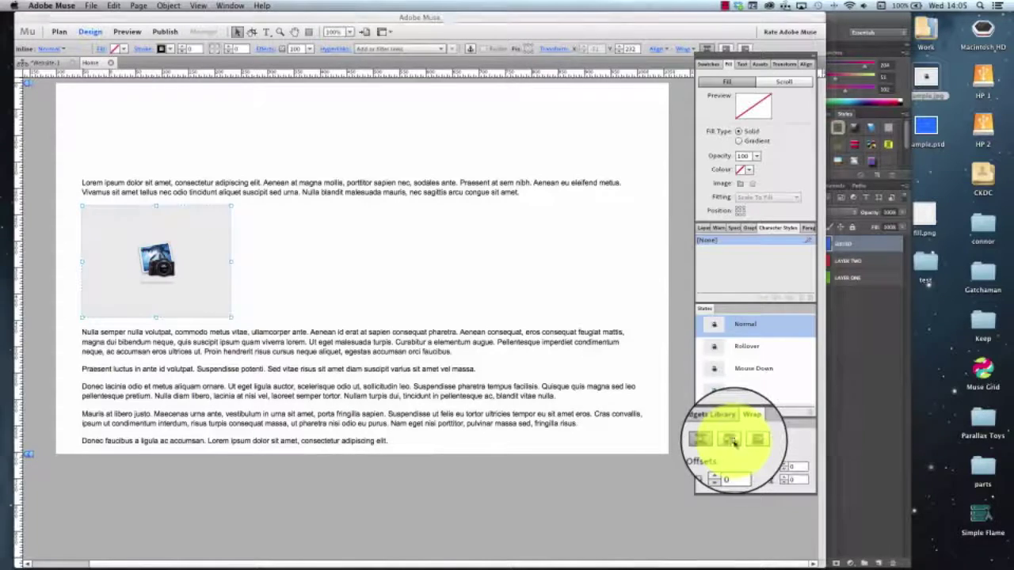
{"action": "left_click", "coordinate": [208, 271]}
{"action": "left_click_drag", "start_coordinate": [214, 248], "coordinate": [101, 187]}
{"action": "double_click", "coordinate": [339, 194]}
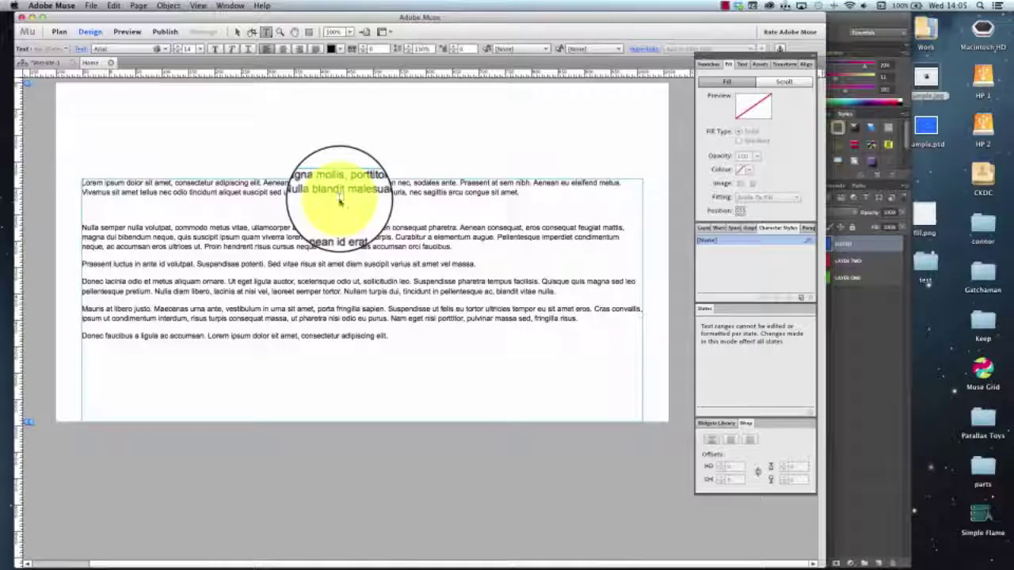
{"action": "key", "text": "super+z"}
{"action": "left_click", "coordinate": [236, 31]}
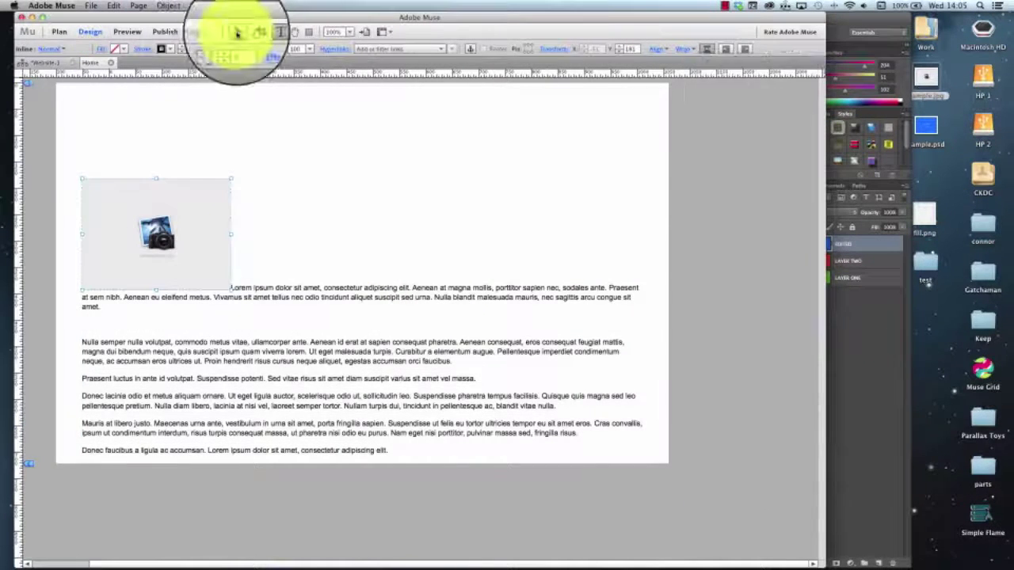
- Delete the empty line between the first and second paragraphs of the text frame
{"action": "left_click", "coordinate": [130, 317]}
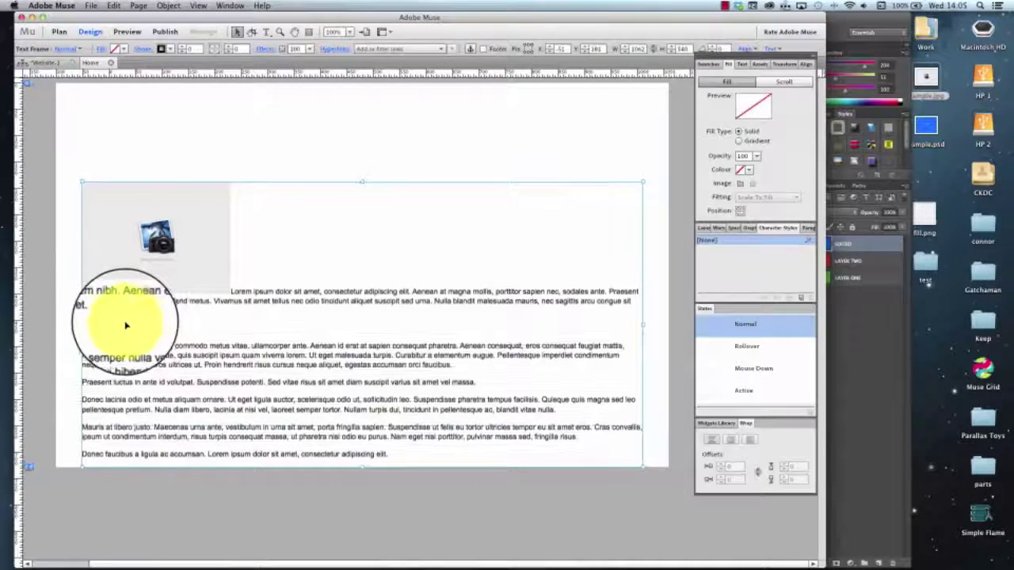
{"action": "double_click", "coordinate": [116, 333]}
{"action": "key", "text": "BackSpace"}
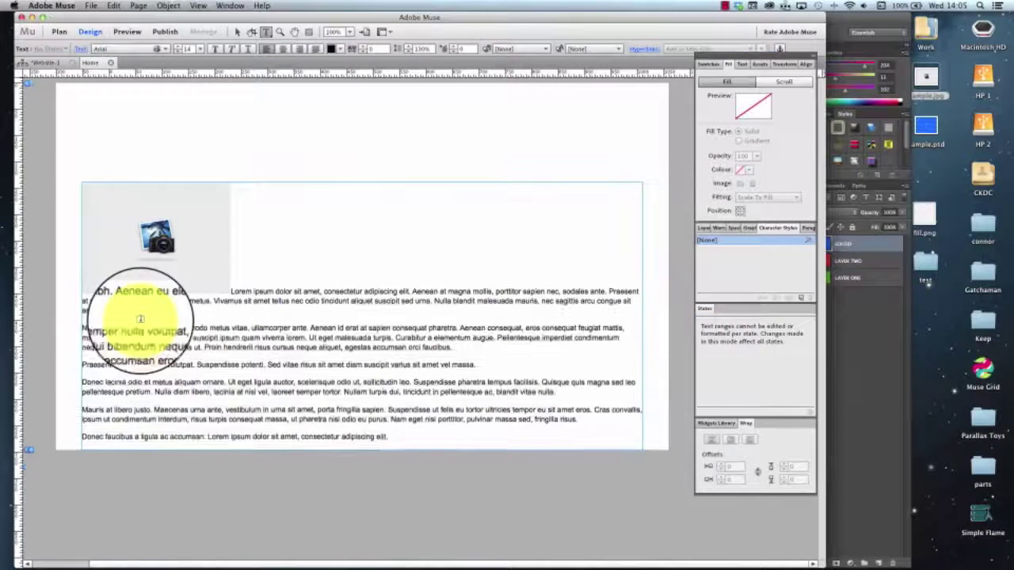
- Set the inline image's text wrap so it sits on the left with the text flowing around its right side
{"action": "left_click", "coordinate": [236, 32]}
{"action": "left_click", "coordinate": [157, 226]}
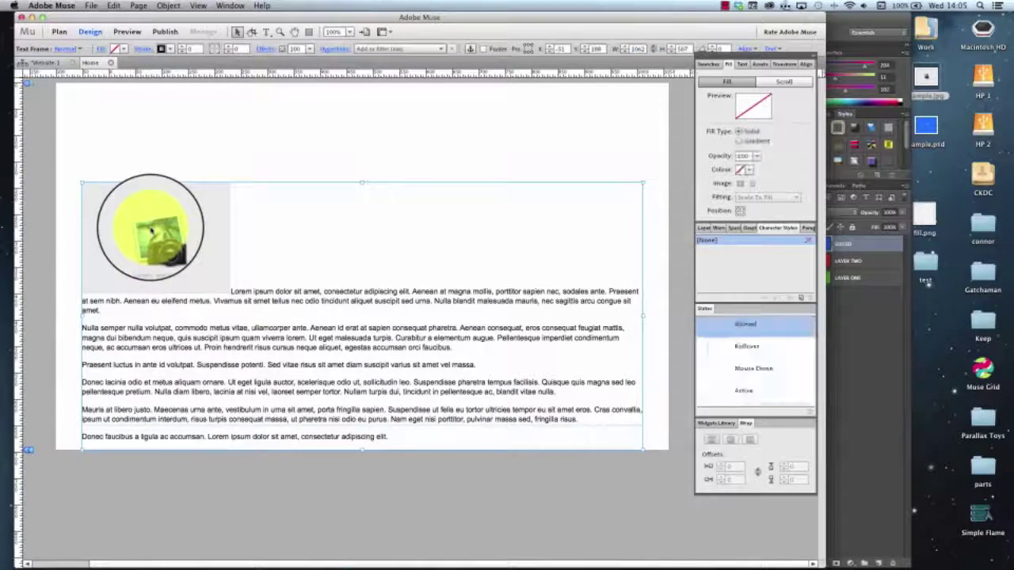
{"action": "left_click", "coordinate": [731, 440]}
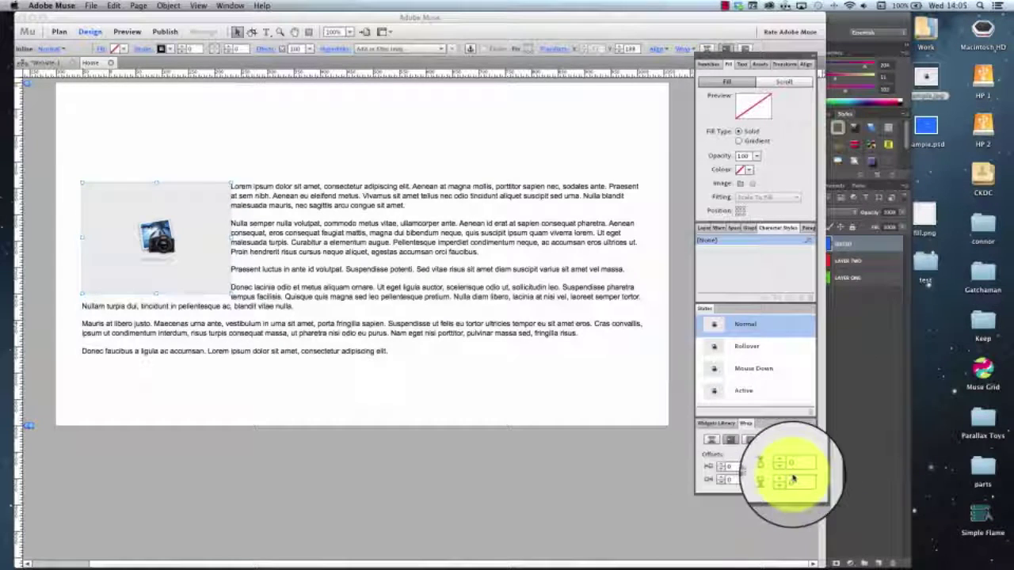
- Set the inline image's right wrap offset to 20
{"action": "left_click", "coordinate": [722, 480]}
{"action": "left_click", "coordinate": [722, 480]}
{"action": "left_click", "coordinate": [722, 480]}
{"action": "left_click", "coordinate": [722, 480]}
{"action": "left_click", "coordinate": [723, 480]}
{"action": "left_click", "coordinate": [723, 480]}
{"action": "left_click", "coordinate": [722, 480]}
{"action": "left_click", "coordinate": [722, 480]}
{"action": "left_click", "coordinate": [722, 479]}
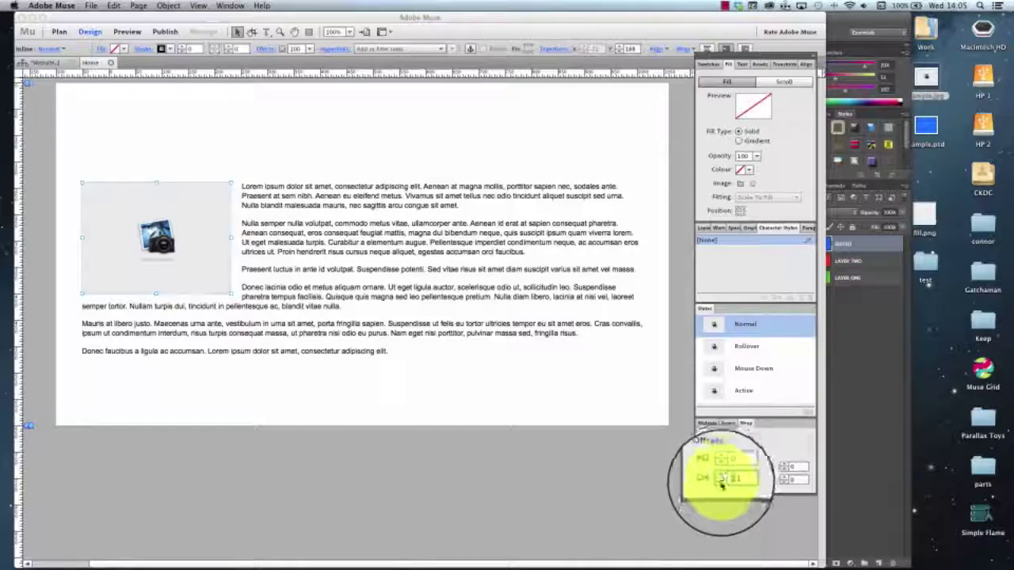
{"action": "left_click", "coordinate": [722, 480]}
- Set the inline image's top wrap offset to 2 and deselect the image
{"action": "left_click", "coordinate": [158, 203]}
{"action": "left_click", "coordinate": [202, 187]}
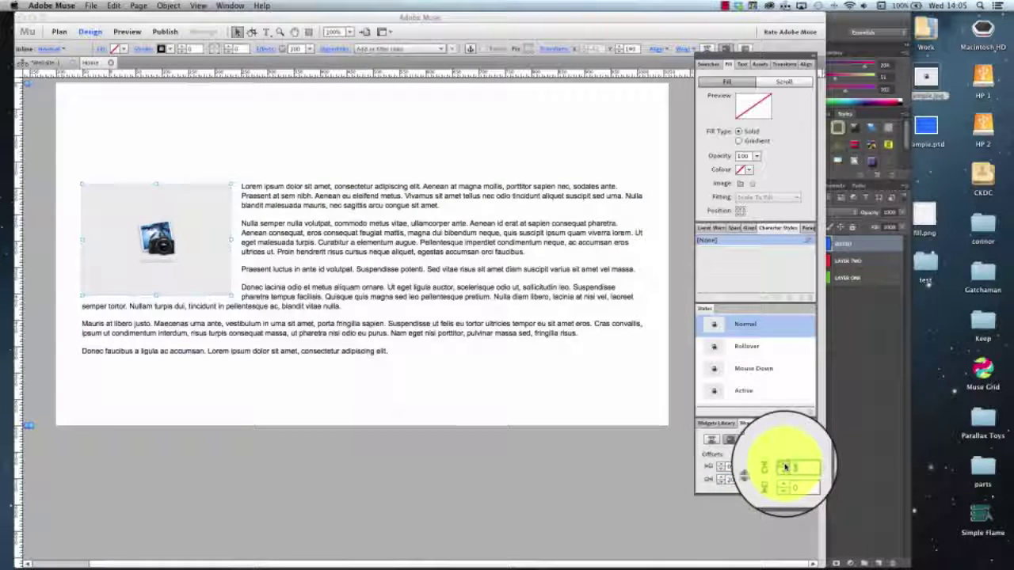
{"action": "left_click", "coordinate": [198, 243]}
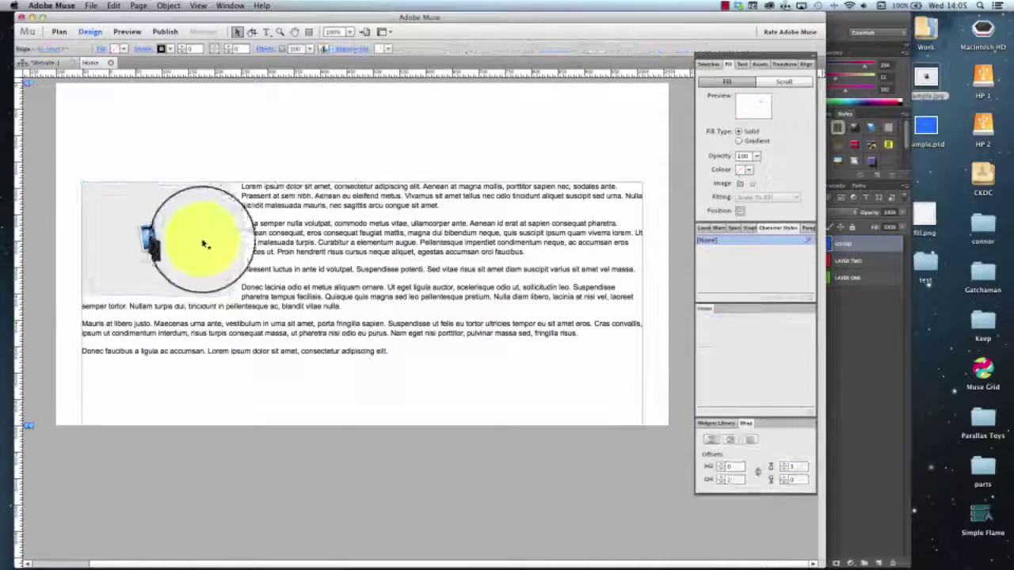
{"action": "left_click", "coordinate": [211, 220]}
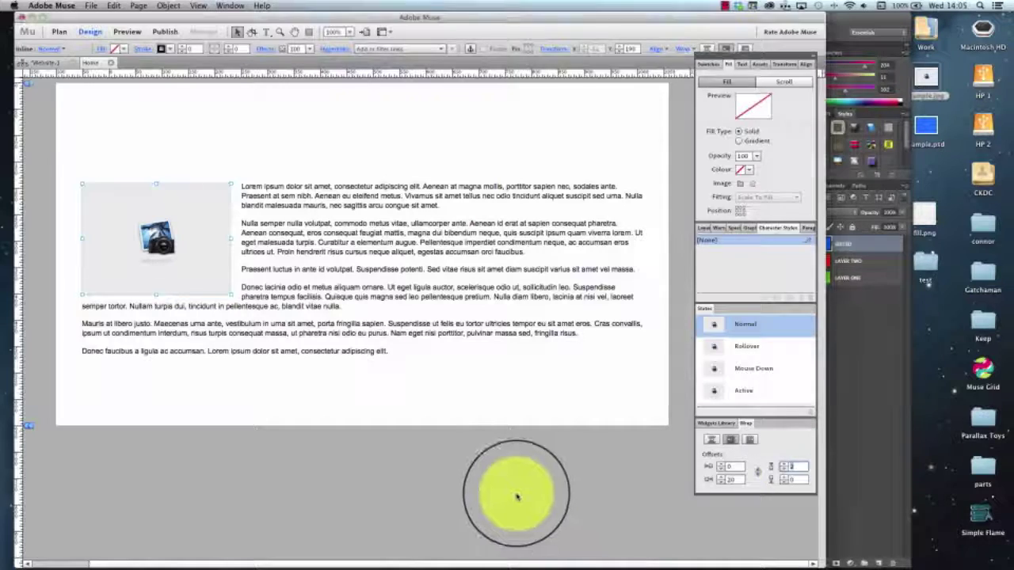
{"action": "left_click", "coordinate": [475, 472]}
- Set all four wrap offsets of the inline image, left, right, top and bottom, to 30
{"action": "left_click", "coordinate": [139, 230]}
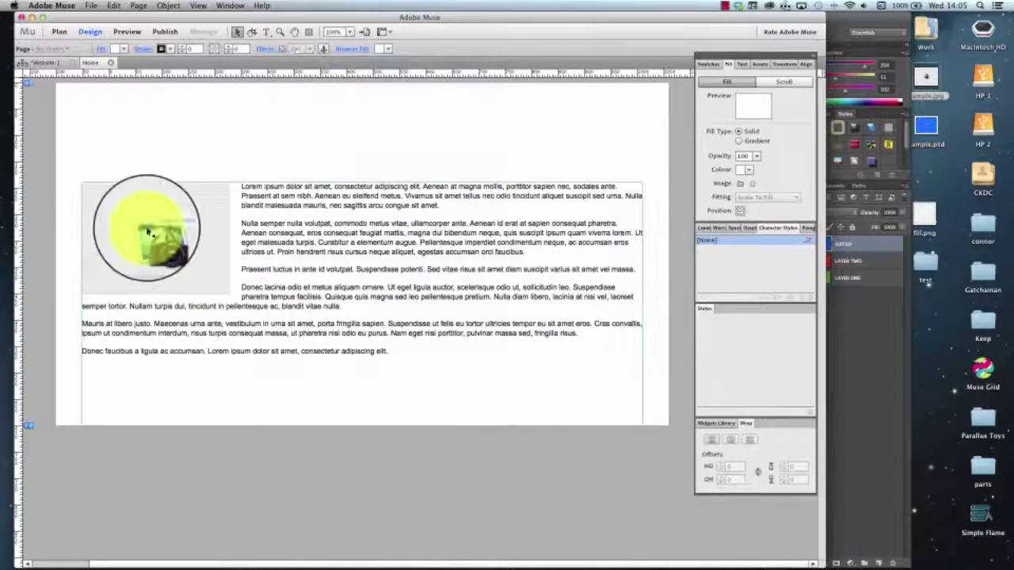
{"action": "left_click", "coordinate": [736, 483]}
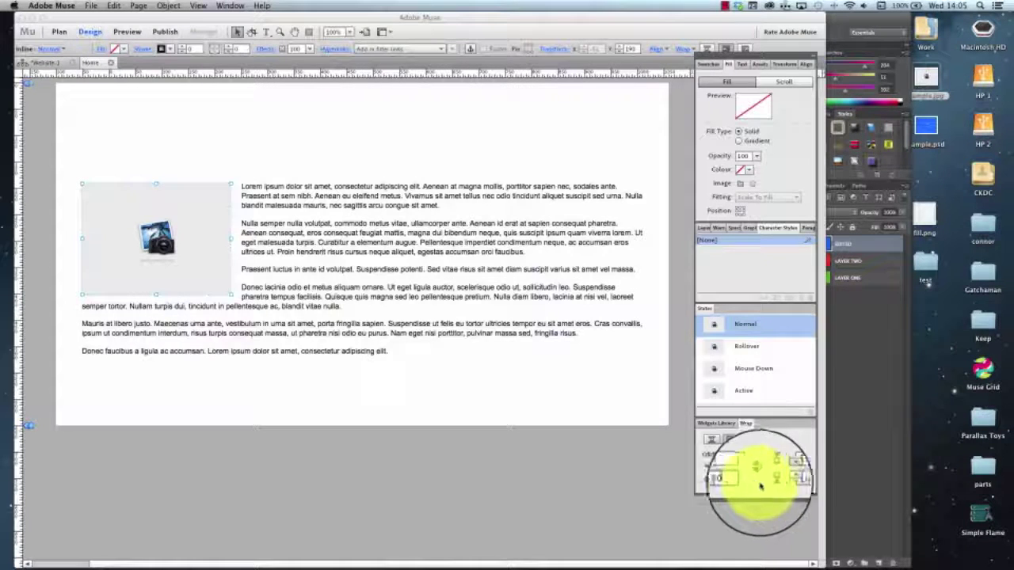
{"action": "type", "text": "10"}
{"action": "key", "text": "Return"}
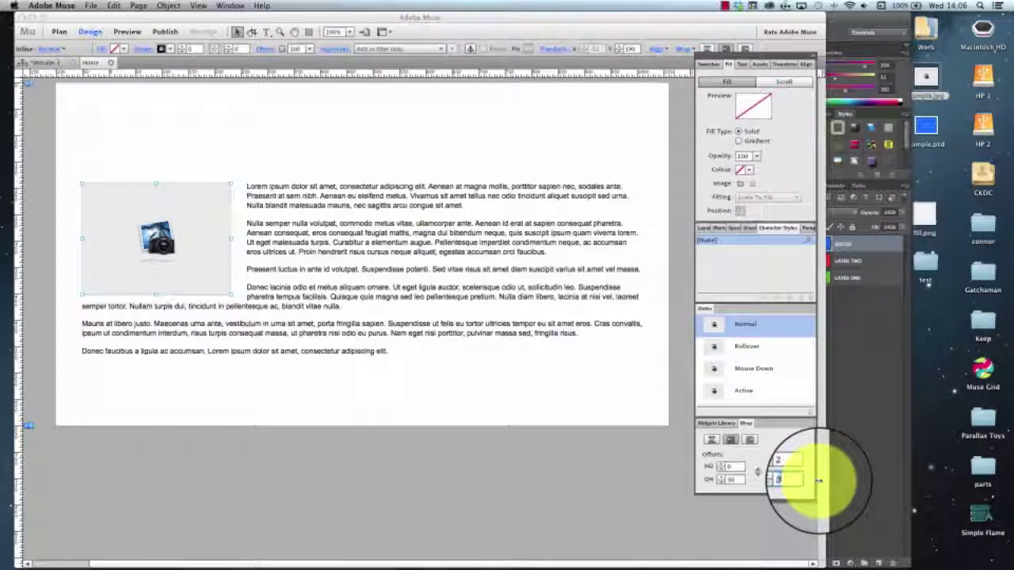
{"action": "key", "text": "Return"}
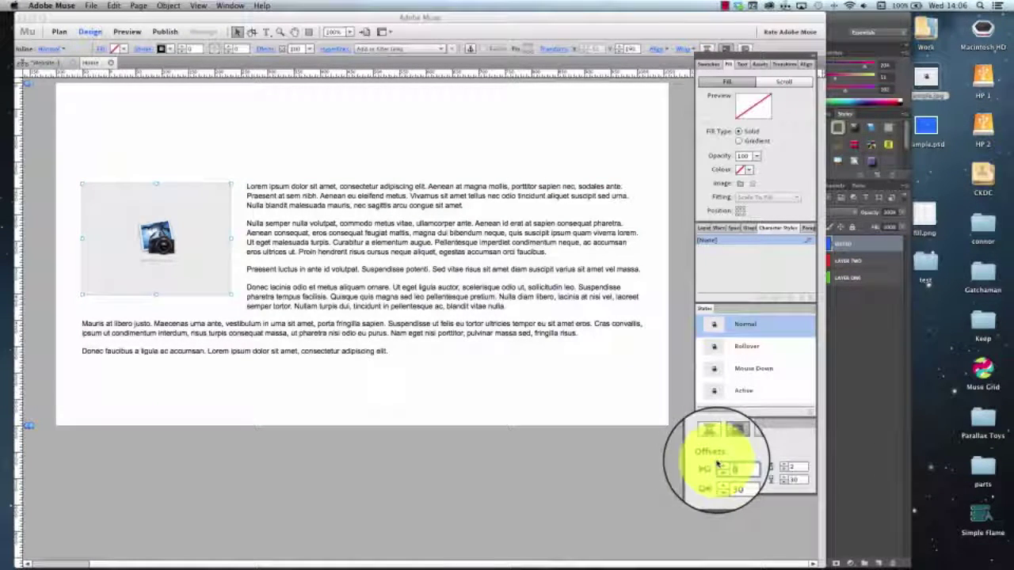
{"action": "key", "text": "Return"}
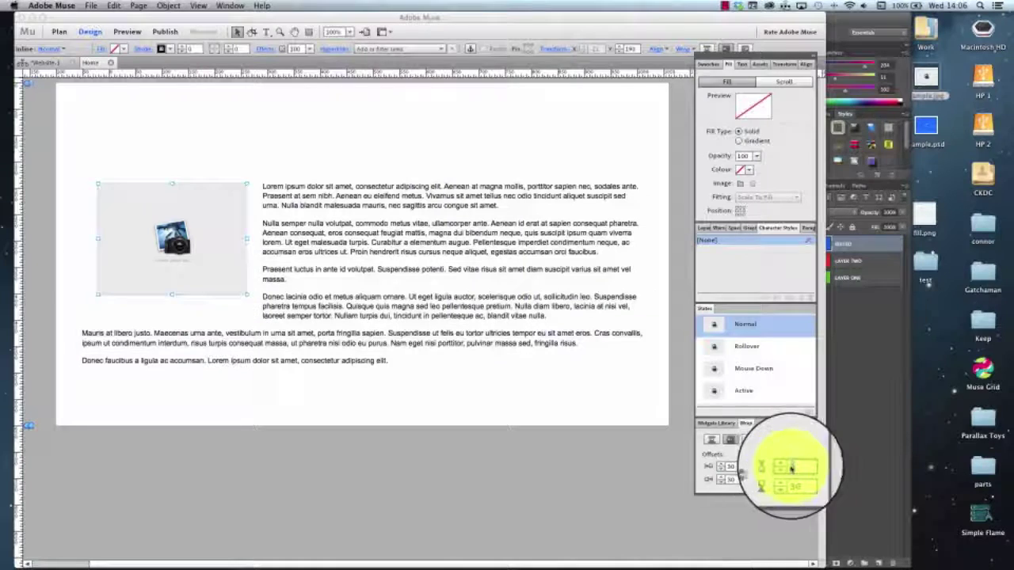
{"action": "key", "text": "Return"}
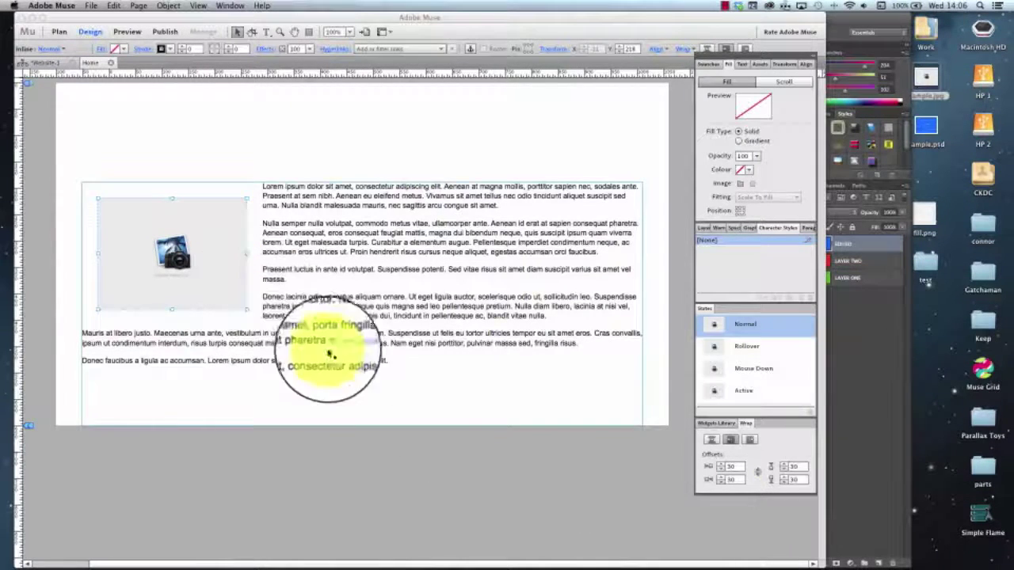
- Narrow the text frame from its right edge to about 760 px wide so the text reflows around the inline image
{"action": "left_click", "coordinate": [433, 442]}
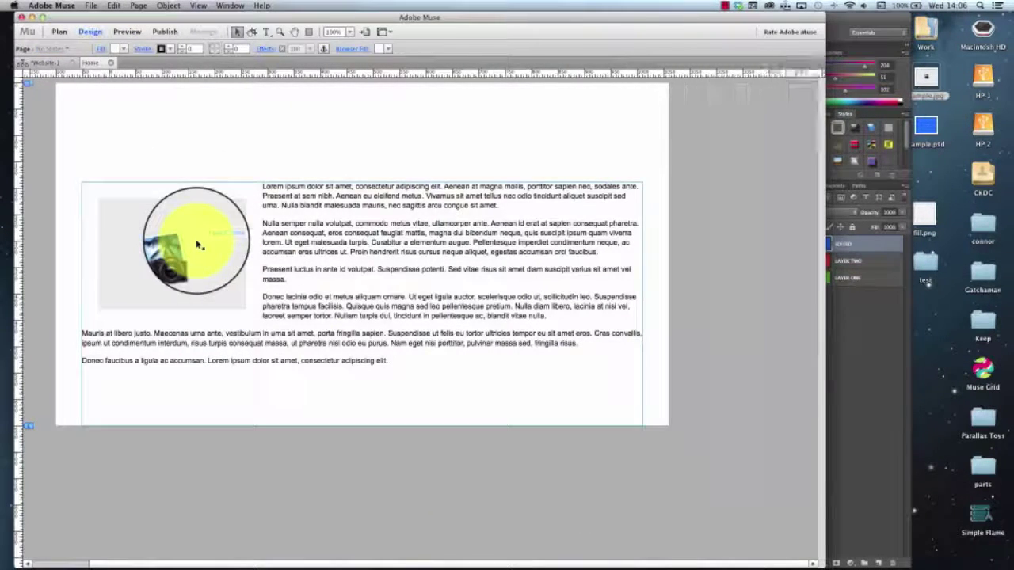
{"action": "left_click_drag", "start_coordinate": [200, 246], "coordinate": [200, 191]}
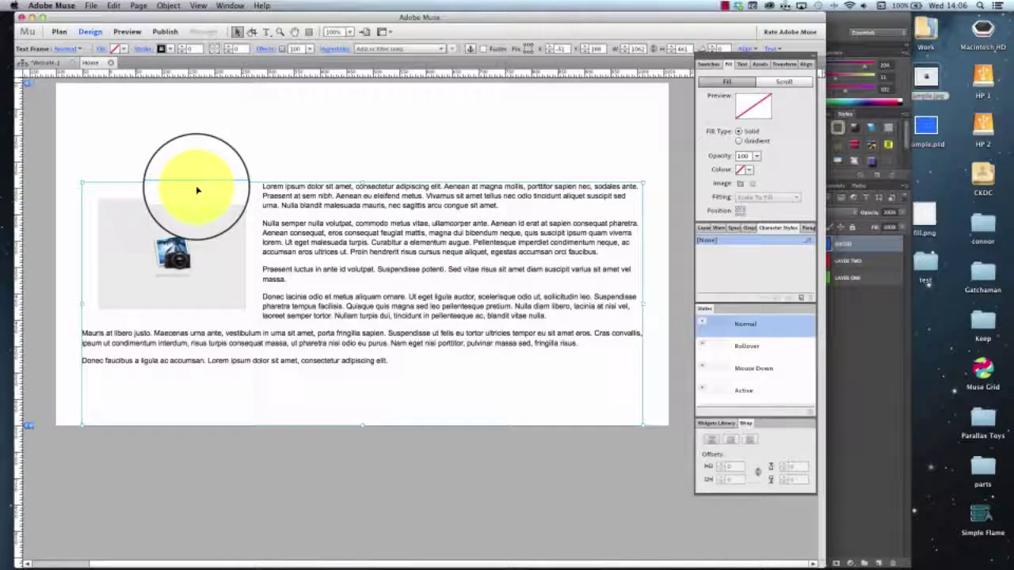
{"action": "left_click_drag", "start_coordinate": [643, 304], "coordinate": [517, 294]}
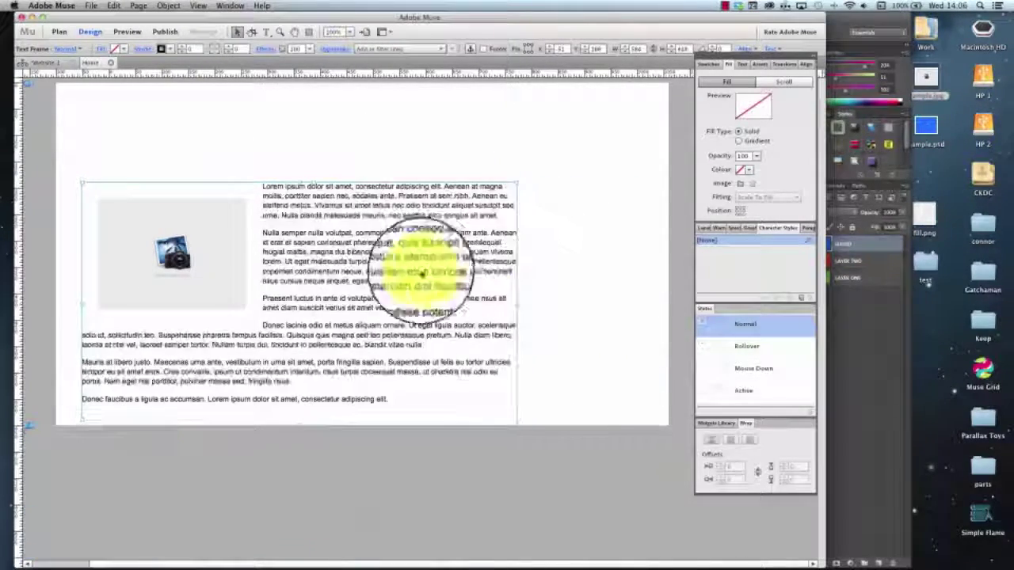
{"action": "left_click", "coordinate": [519, 305]}
{"action": "left_click", "coordinate": [433, 293]}
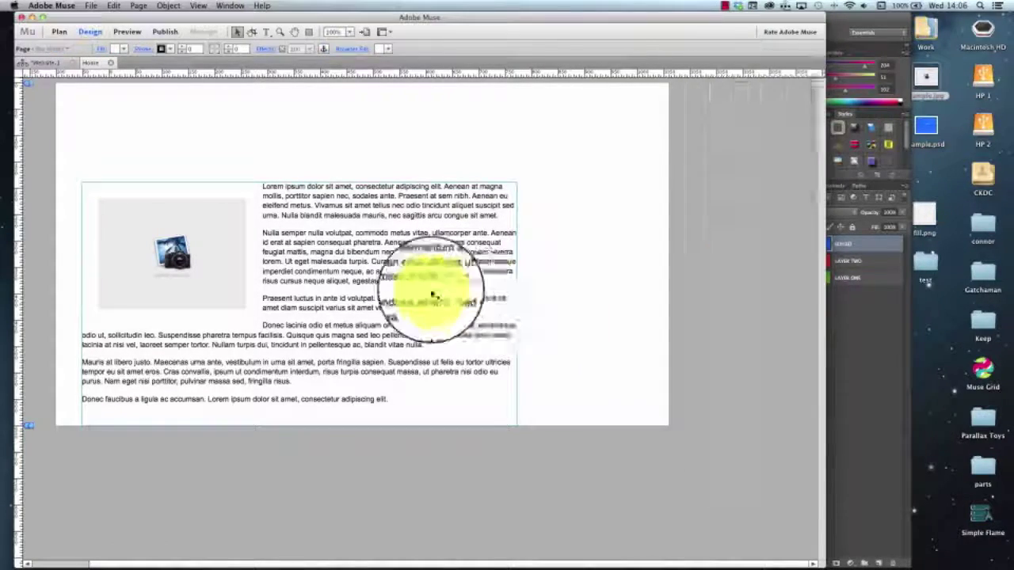
{"action": "left_click_drag", "start_coordinate": [516, 303], "coordinate": [485, 318]}
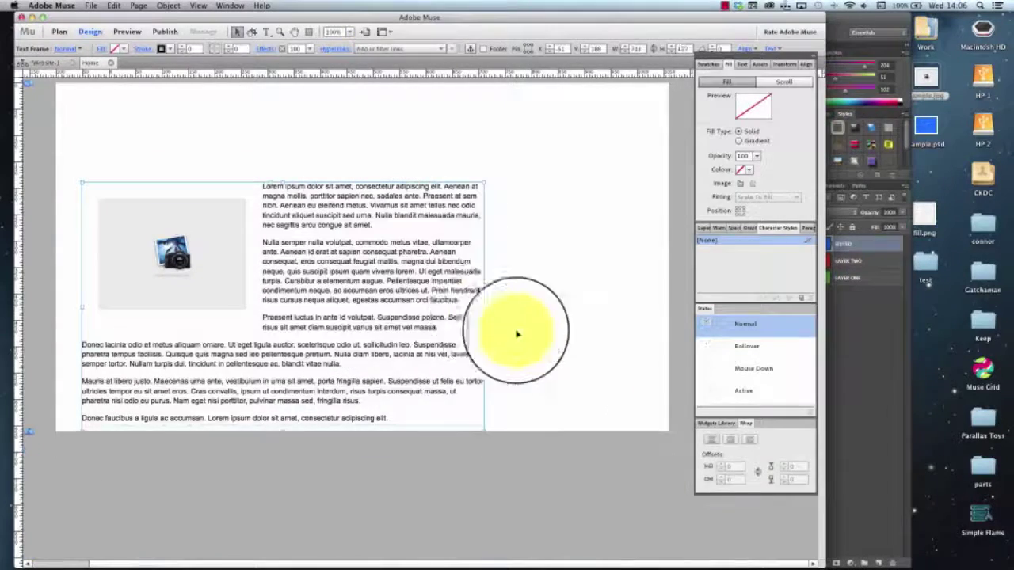
- Switch the inline image's text wrap so it sits on the right with the text flowing along its left side
{"action": "left_click", "coordinate": [225, 235]}
{"action": "left_click", "coordinate": [749, 440]}
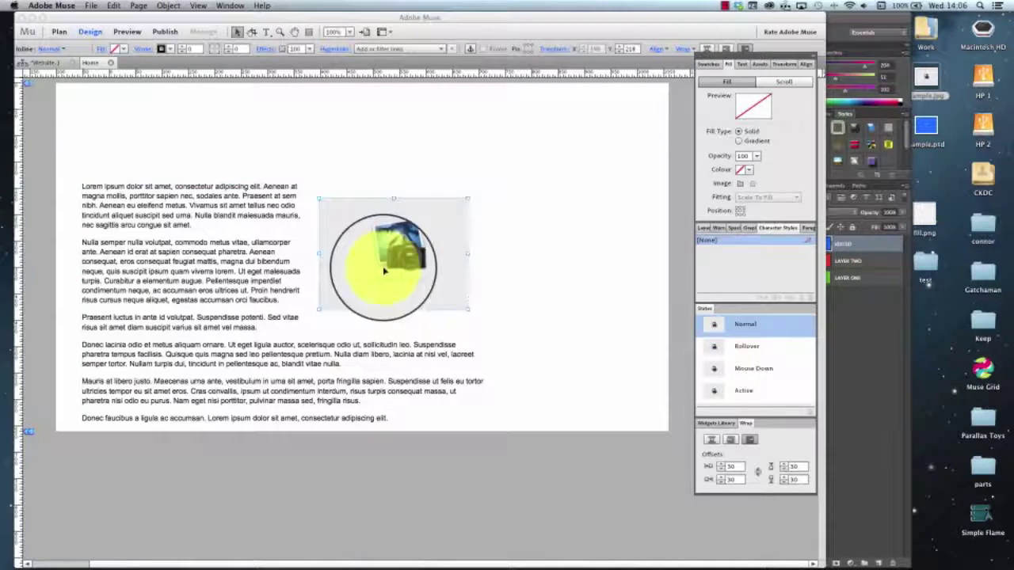
- Remove the inline image from the text frame
{"action": "left_click", "coordinate": [192, 221]}
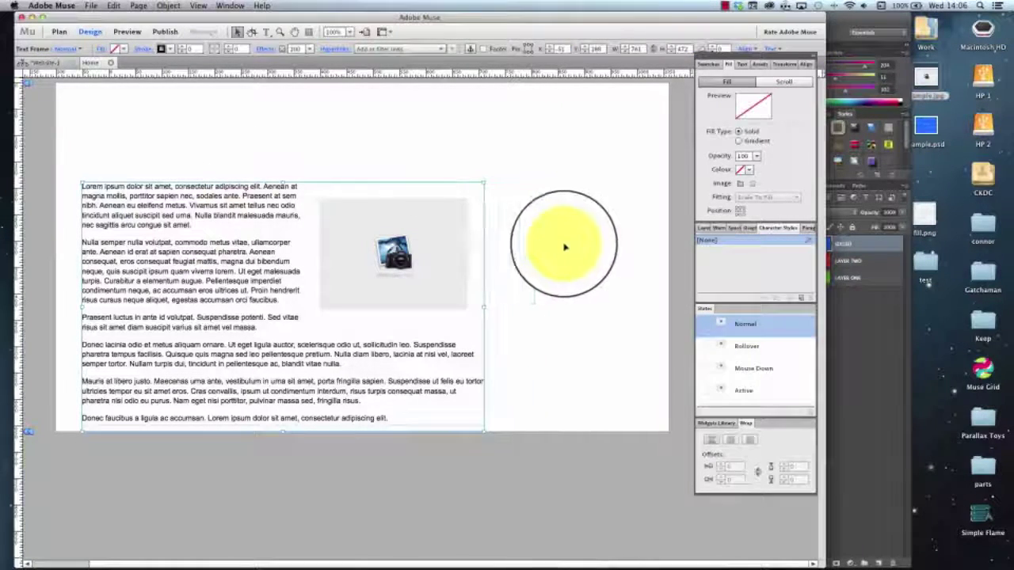
{"action": "left_click_drag", "start_coordinate": [458, 251], "coordinate": [501, 224]}
{"action": "left_click", "coordinate": [501, 222]}
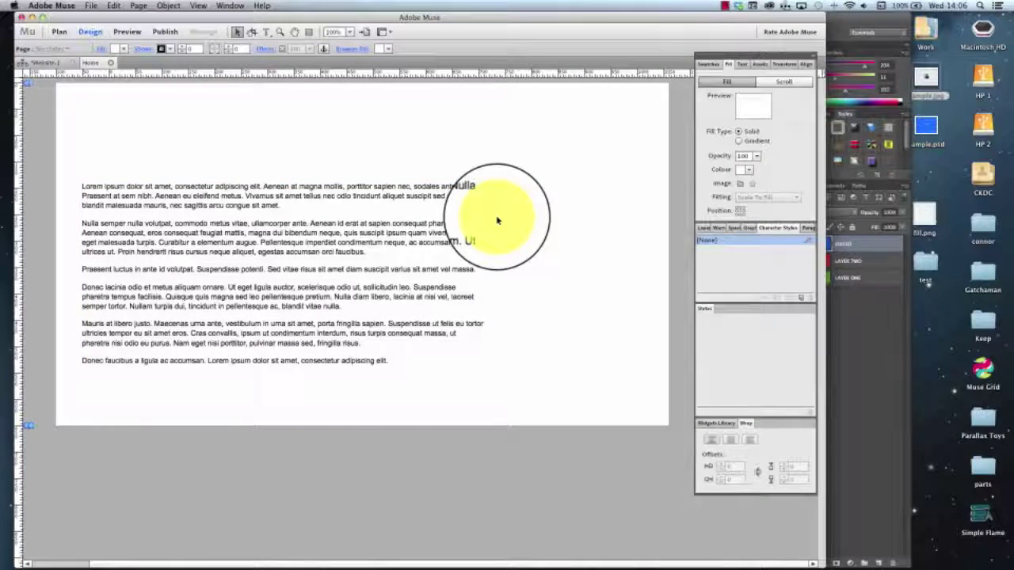
- Move the text frame to the middle of the page's width
{"action": "left_click", "coordinate": [373, 214]}
{"action": "mouse_move", "coordinate": [373, 214]}
{"action": "left_mouse_down"}
{"action": "mouse_move", "coordinate": [328, 226]}
{"action": "mouse_move", "coordinate": [385, 227]}
{"action": "mouse_move", "coordinate": [358, 228]}
{"action": "left_mouse_up"}
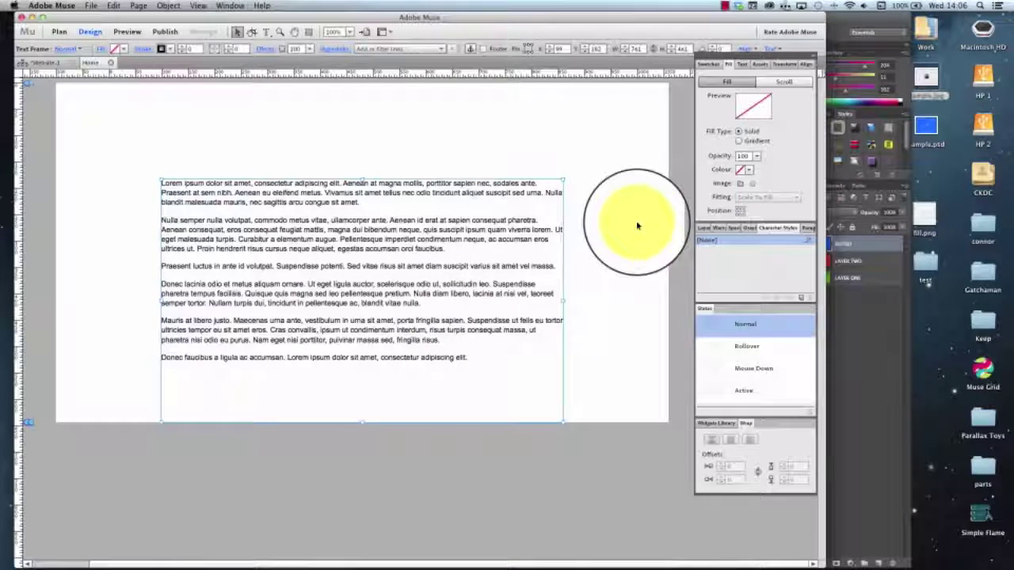
{"action": "left_click", "coordinate": [636, 225]}
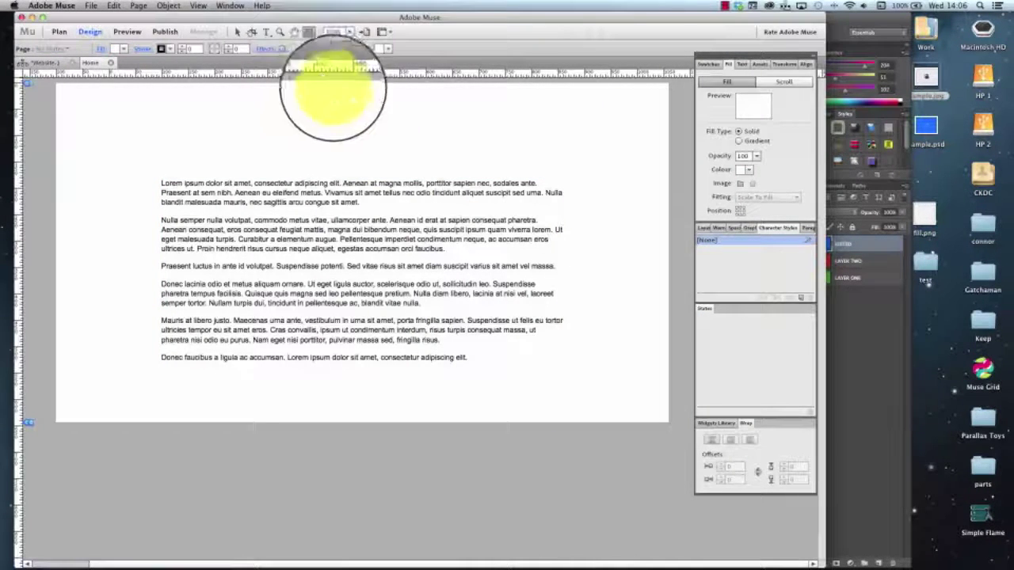
- Draw a rectangle about 249 × 182 px overlapping the top of the text and fill it with light grey
{"action": "left_click_drag", "start_coordinate": [243, 104], "coordinate": [374, 200]}
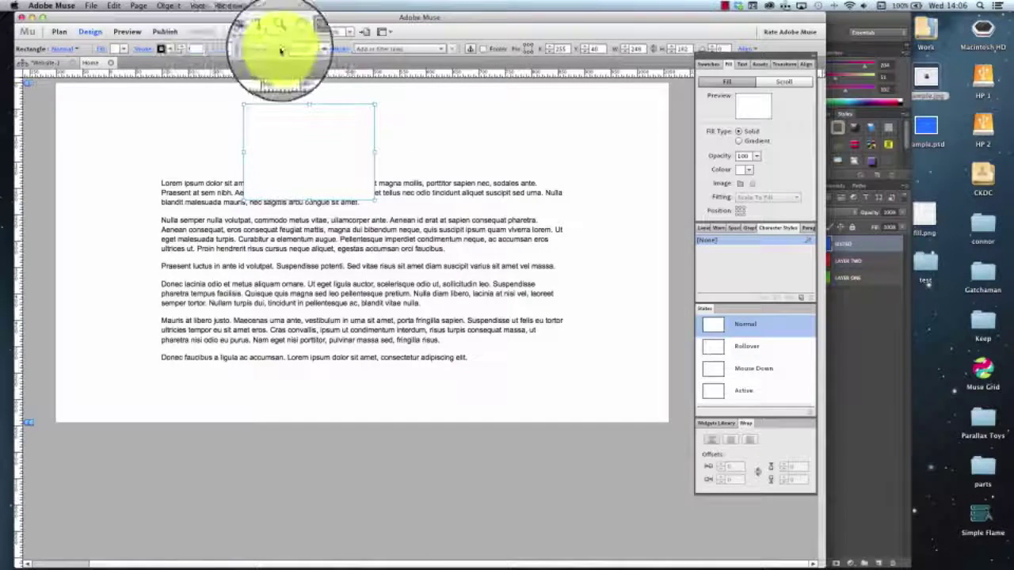
{"action": "left_click", "coordinate": [116, 49]}
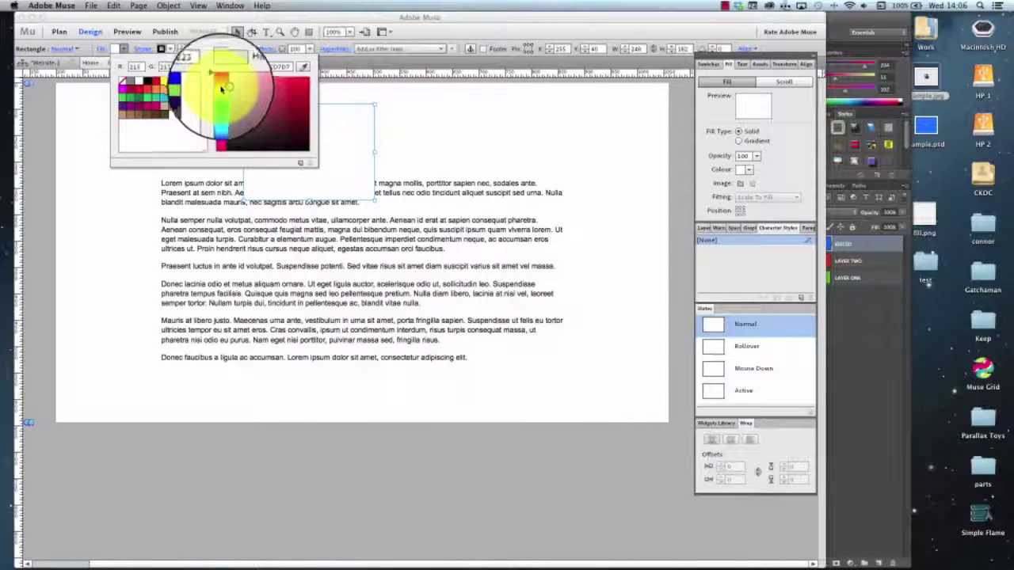
{"action": "left_click", "coordinate": [457, 129]}
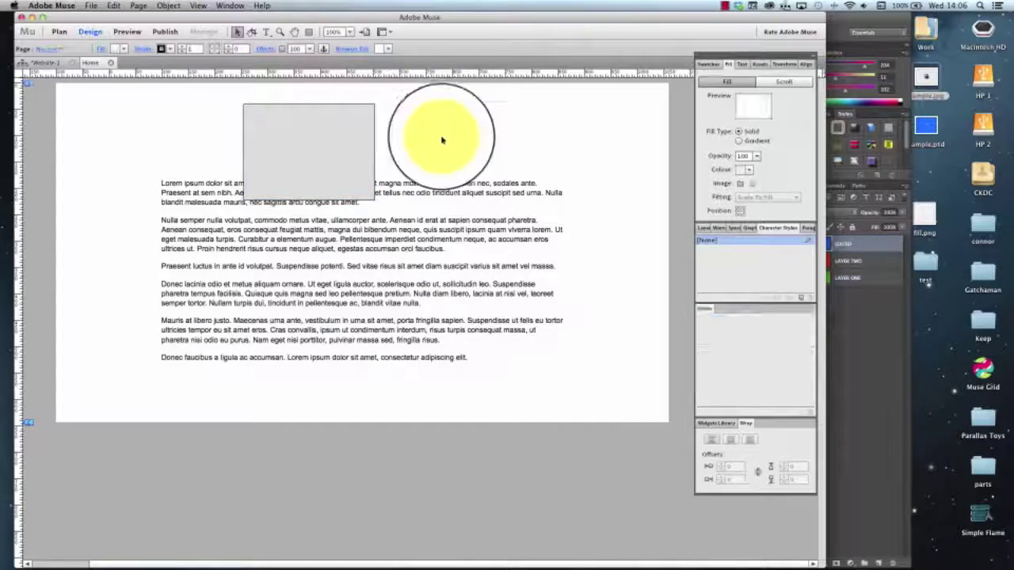
- Change the rectangle's stroke colour to grey
{"action": "left_click", "coordinate": [280, 126]}
{"action": "left_click", "coordinate": [162, 49]}
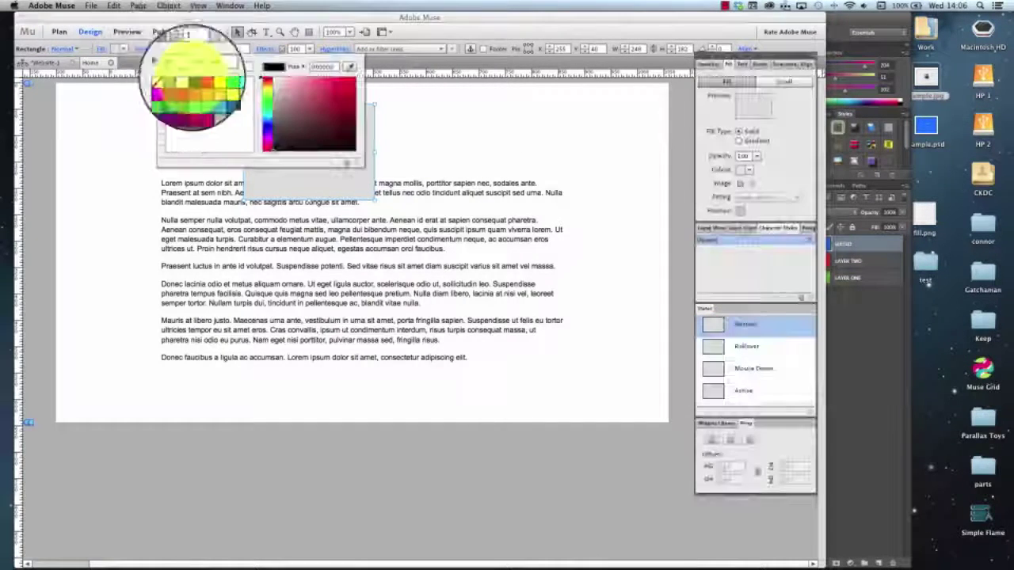
{"action": "left_click", "coordinate": [422, 121]}
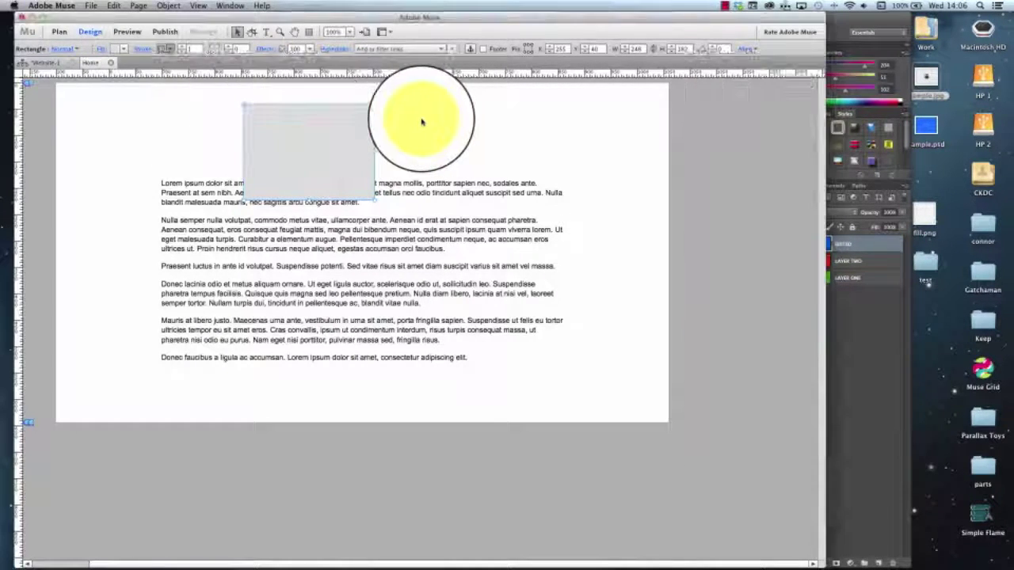
{"action": "left_click", "coordinate": [423, 106]}
{"action": "left_click", "coordinate": [344, 140]}
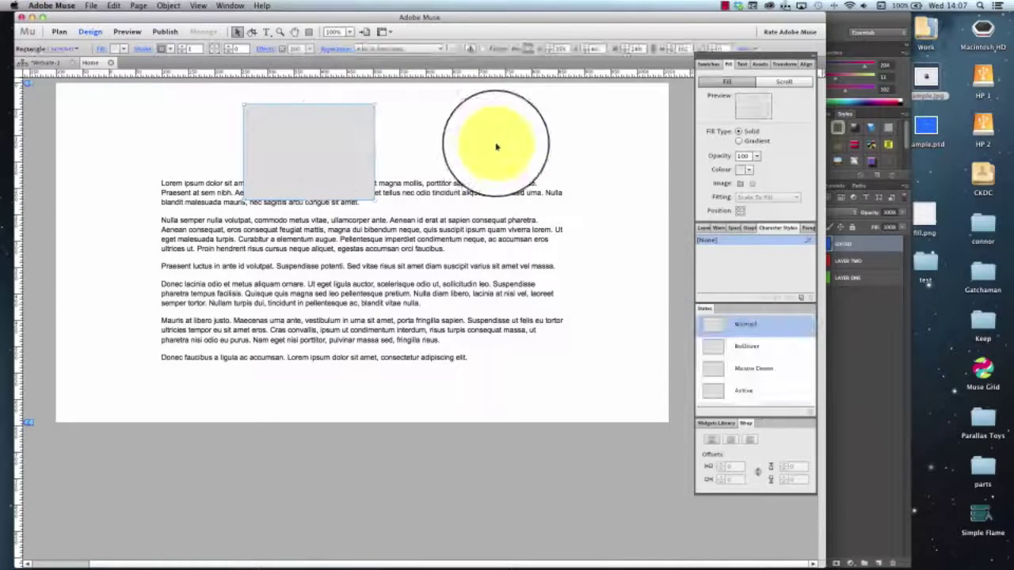
- Cut the grey rectangle and paste it inline at the very start of the text frame
{"action": "left_click", "coordinate": [309, 136]}
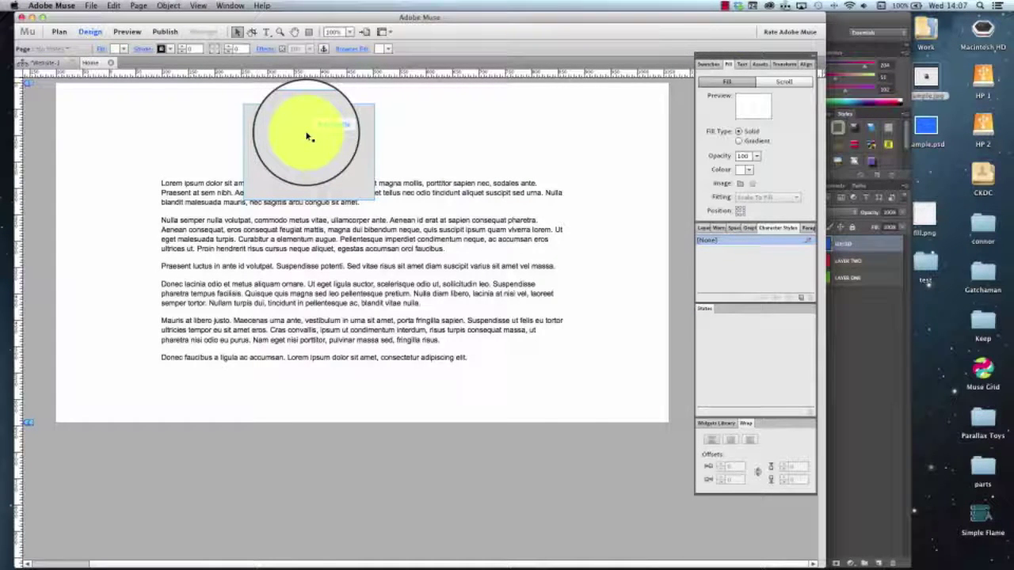
{"action": "left_click", "coordinate": [309, 136]}
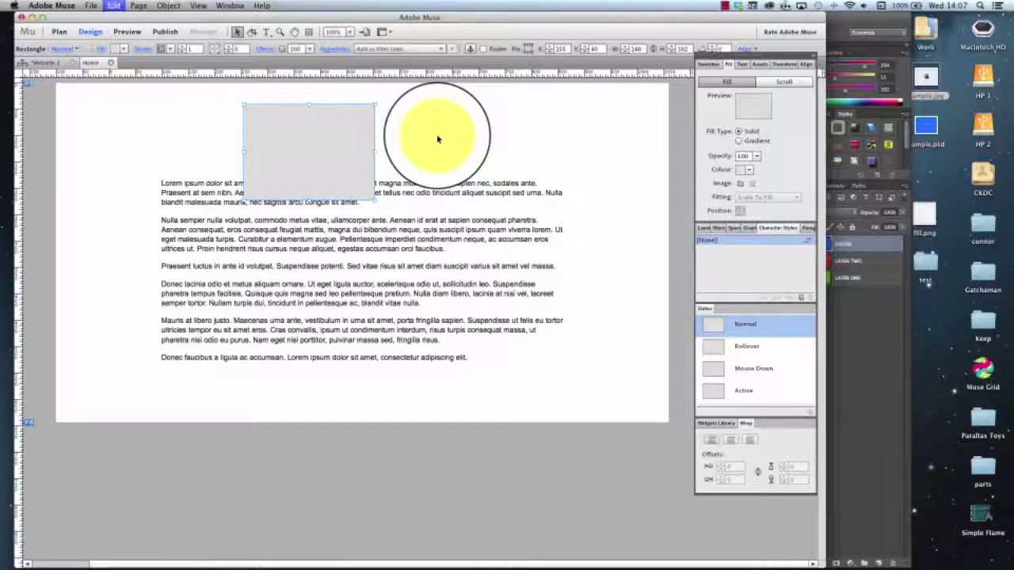
{"action": "key", "text": "BackSpace"}
{"action": "left_click", "coordinate": [178, 186]}
{"action": "double_click", "coordinate": [183, 192]}
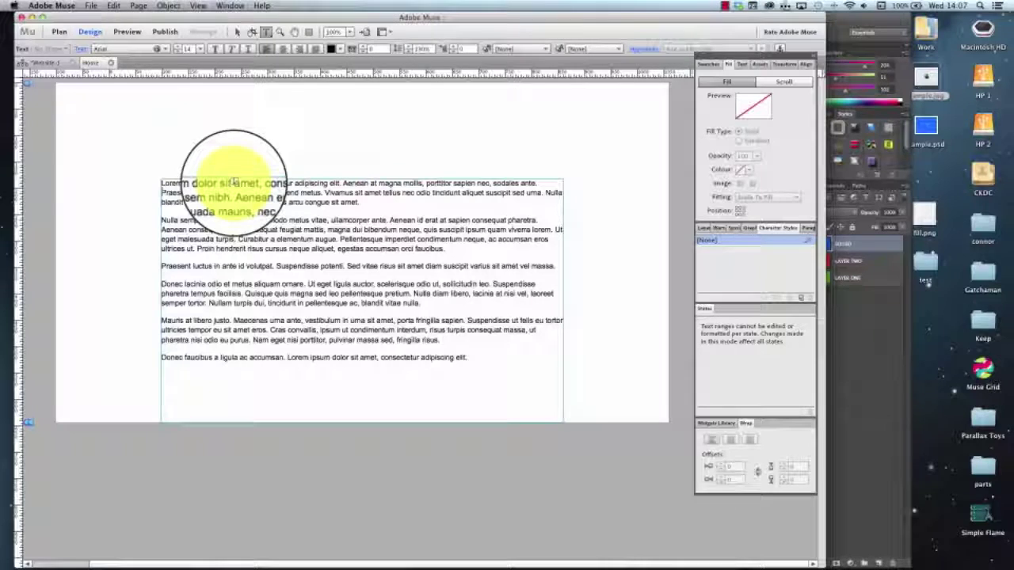
{"action": "key", "text": "super+v"}
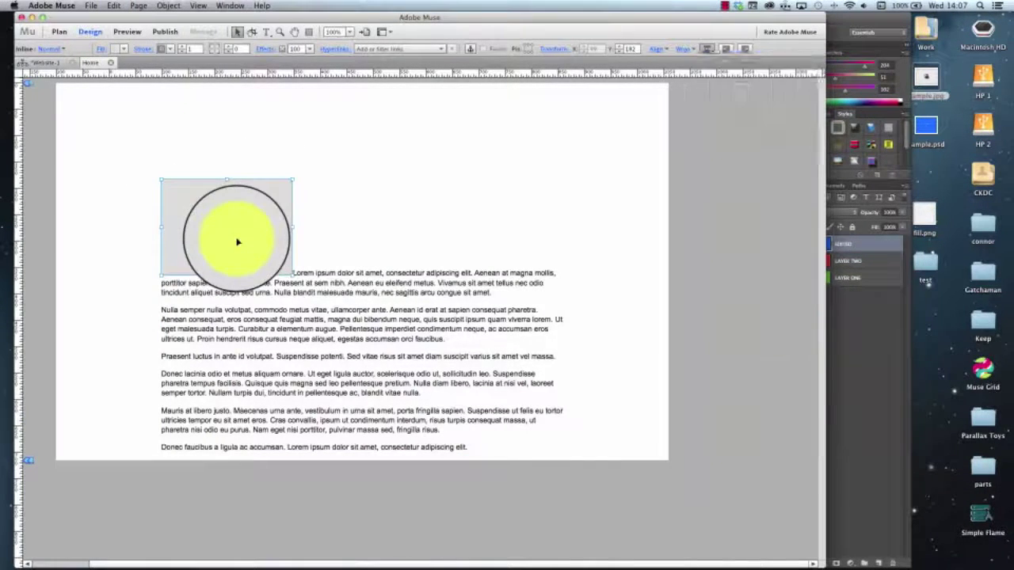
- Wrap the text along the inline rectangle's right side with all four offsets at 30
{"action": "left_click", "coordinate": [723, 432]}
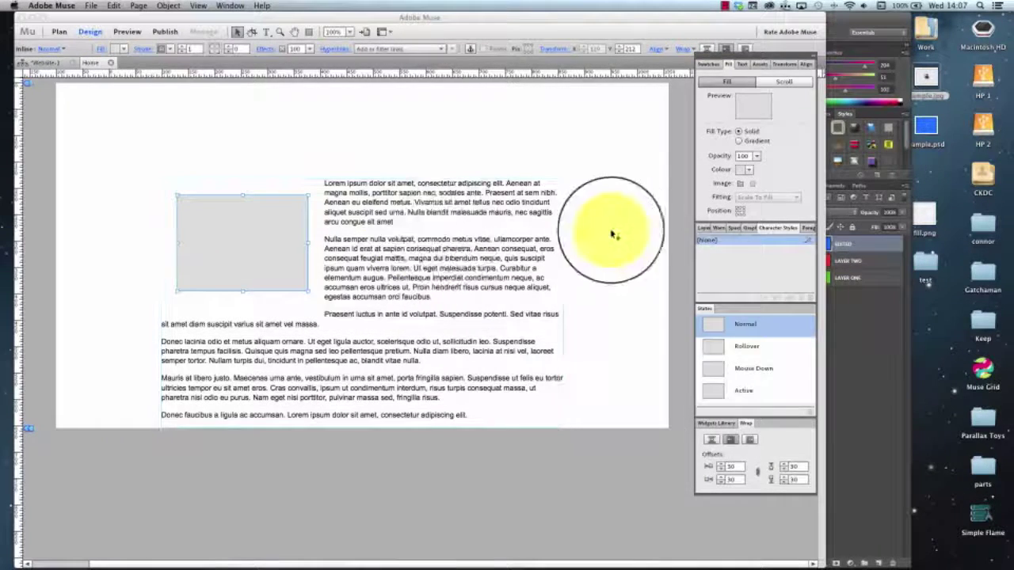
{"action": "left_click", "coordinate": [441, 206]}
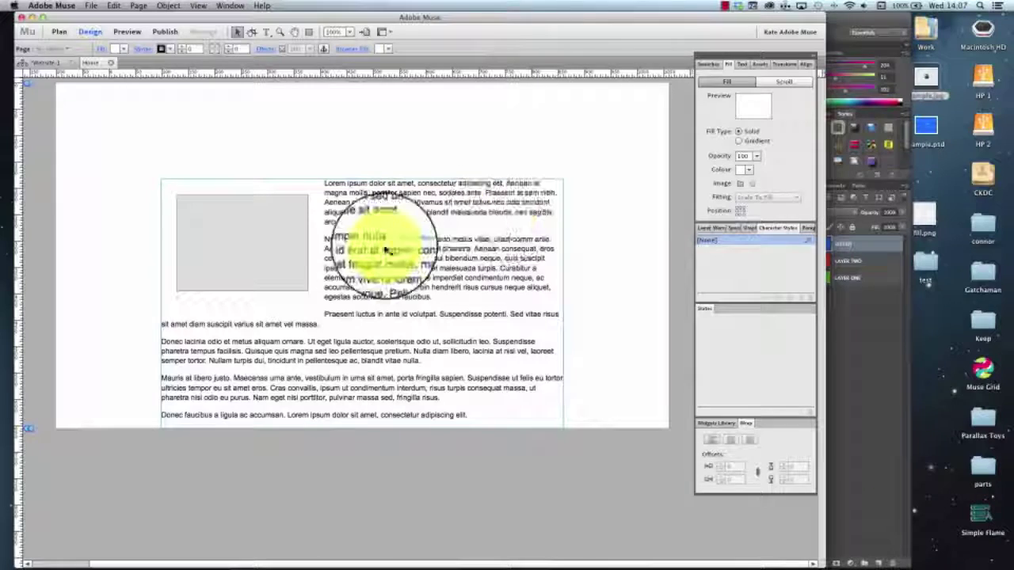
- Fill the inline rectangle with the image Sample.jpg and set its fitting to Scale To Fit
{"action": "left_click", "coordinate": [253, 219]}
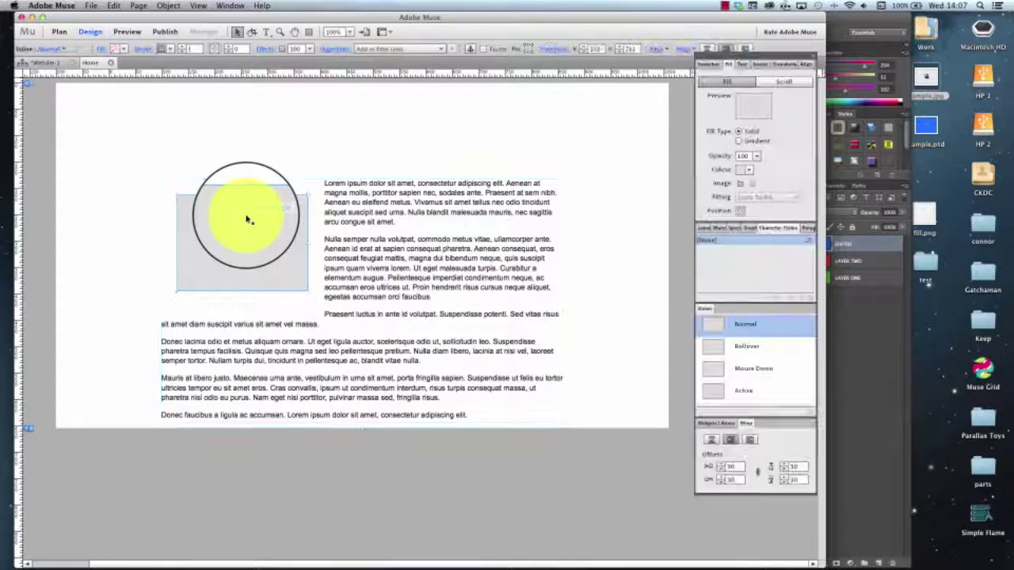
{"action": "left_click", "coordinate": [112, 49]}
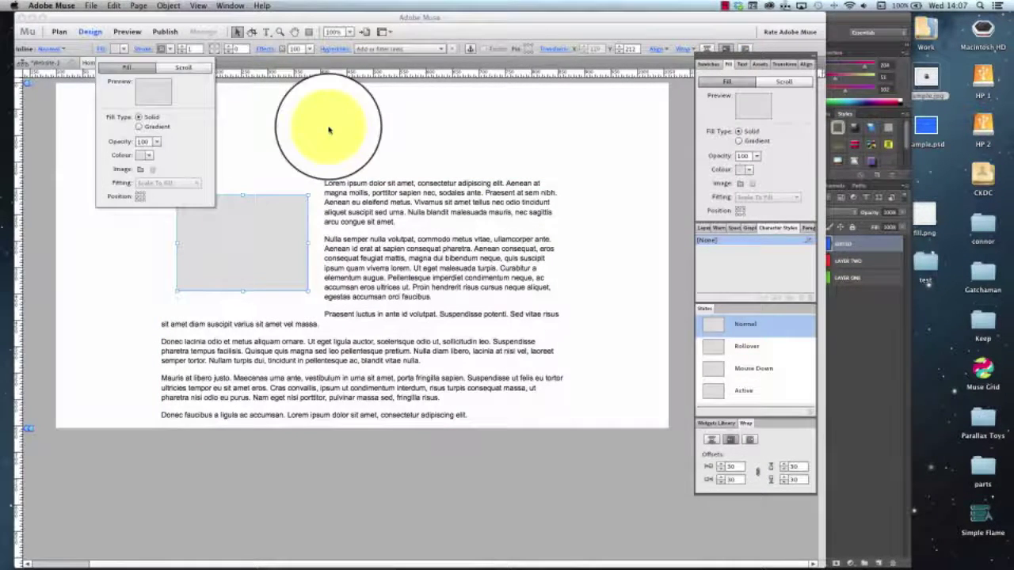
{"action": "left_click", "coordinate": [141, 169]}
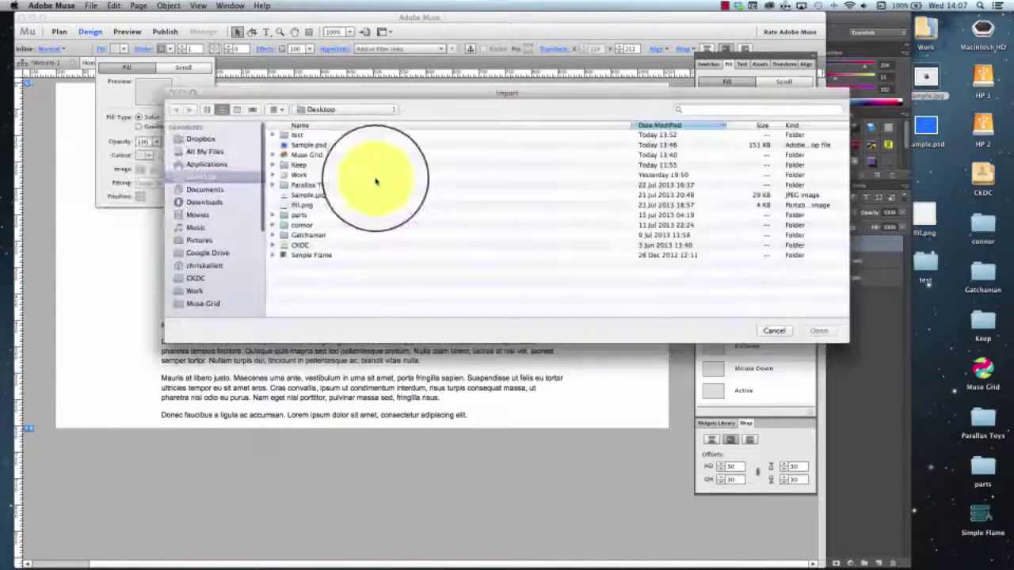
{"action": "left_click", "coordinate": [301, 196]}
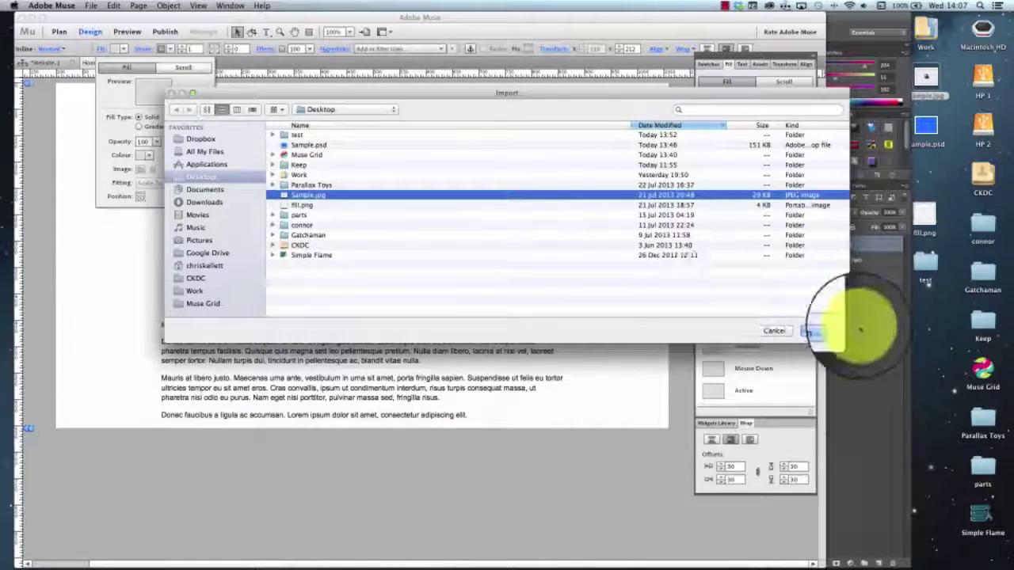
{"action": "left_click", "coordinate": [818, 330]}
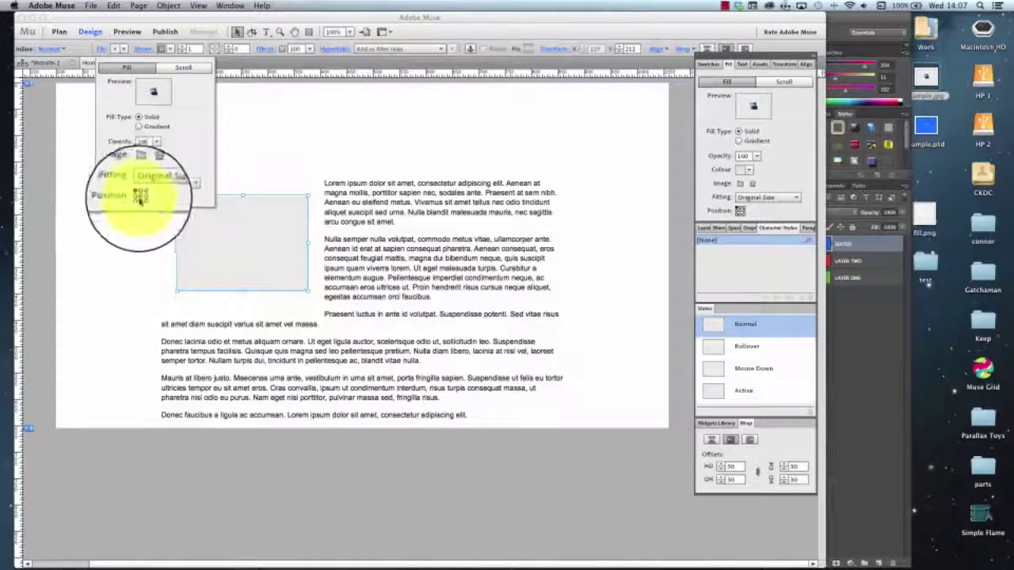
{"action": "left_click", "coordinate": [164, 184]}
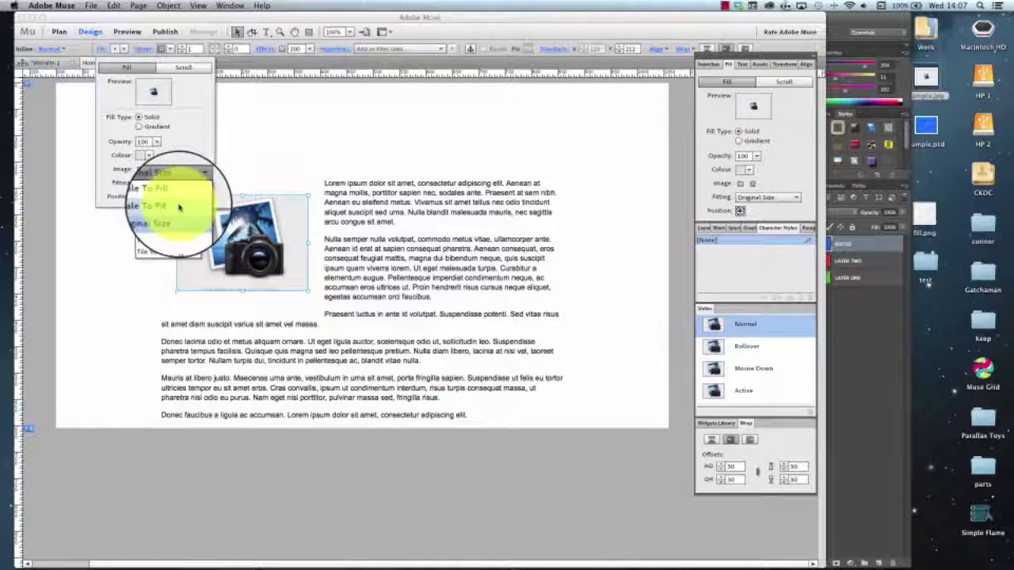
{"action": "left_click", "coordinate": [176, 208]}
{"action": "left_click", "coordinate": [621, 216]}
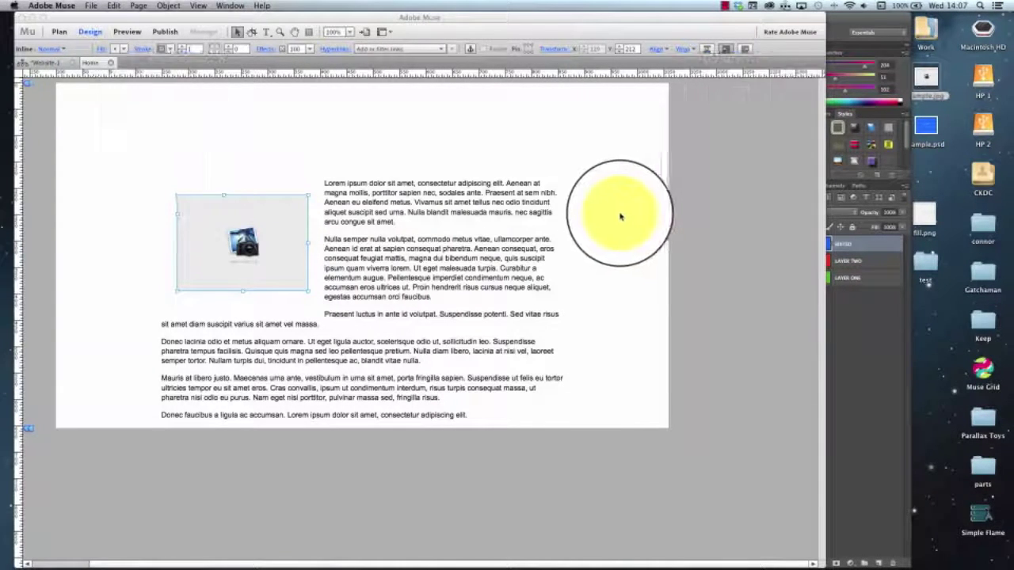
- Set the inline rectangle's stroke weight to 0 and its fill colour to none
{"action": "left_click", "coordinate": [197, 216]}
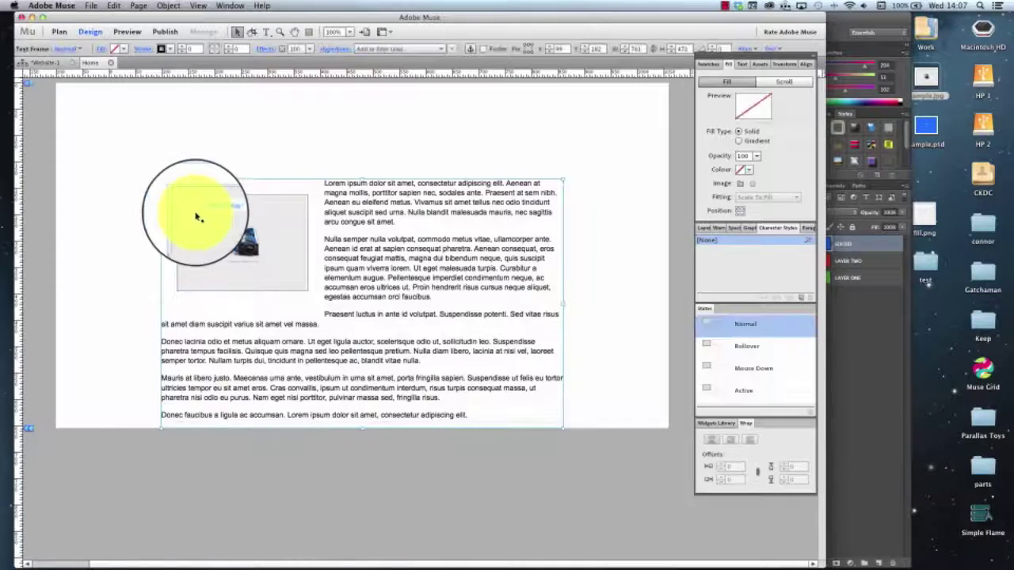
{"action": "left_click", "coordinate": [184, 49]}
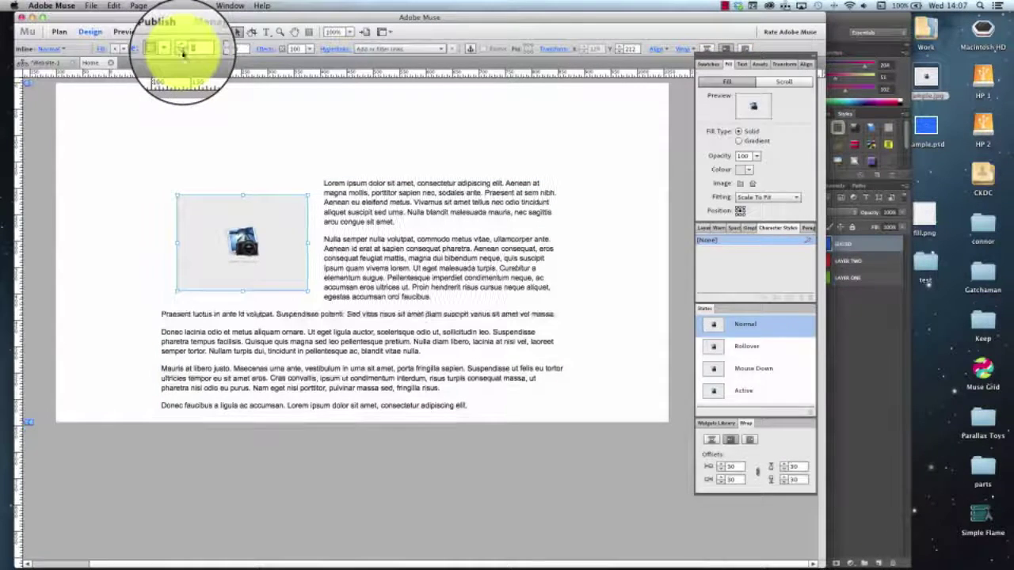
{"action": "key", "text": "Tab"}
{"action": "left_click", "coordinate": [100, 50]}
{"action": "left_click", "coordinate": [145, 141]}
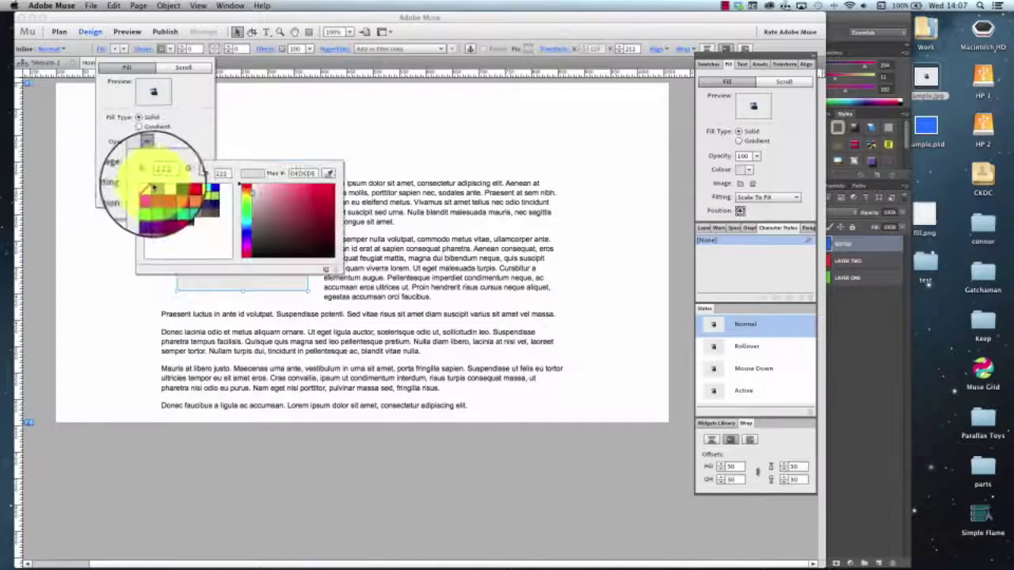
{"action": "left_click", "coordinate": [605, 187]}
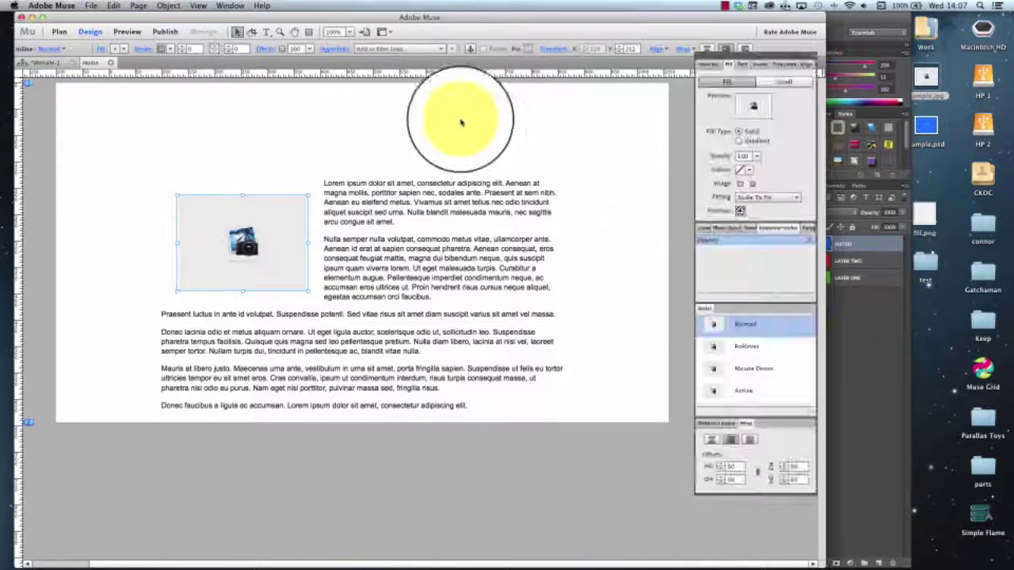
- Try to move the inline rectangle within the text frame and open its fill options
{"action": "left_click", "coordinate": [255, 211]}
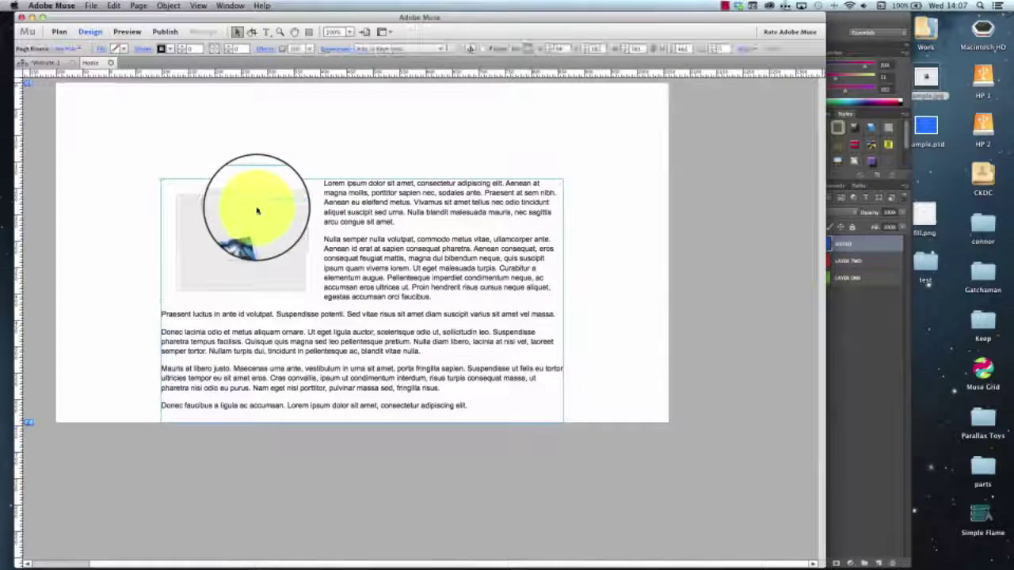
{"action": "left_click_drag", "start_coordinate": [257, 210], "coordinate": [288, 210]}
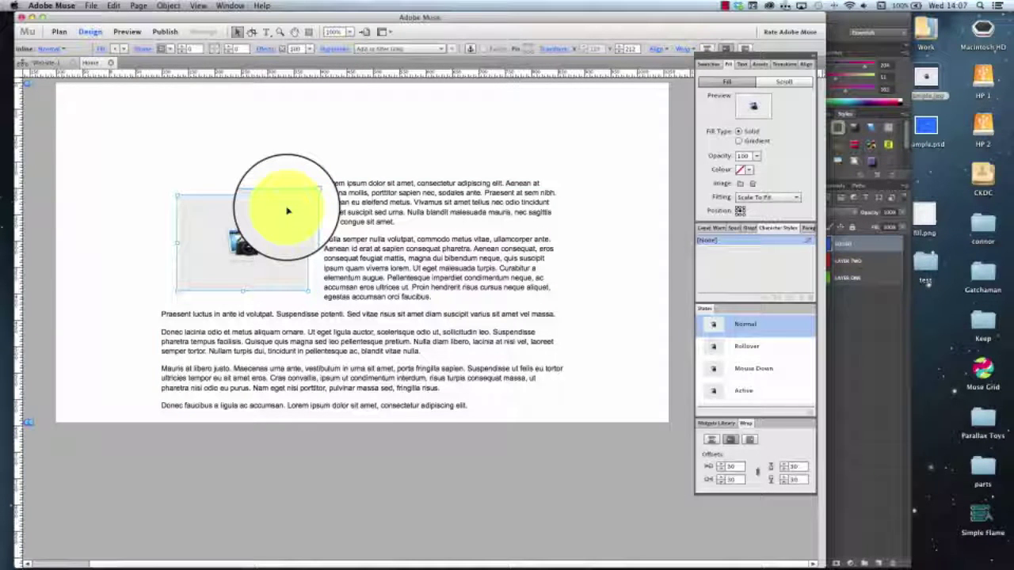
{"action": "left_click_drag", "start_coordinate": [288, 210], "coordinate": [275, 221]}
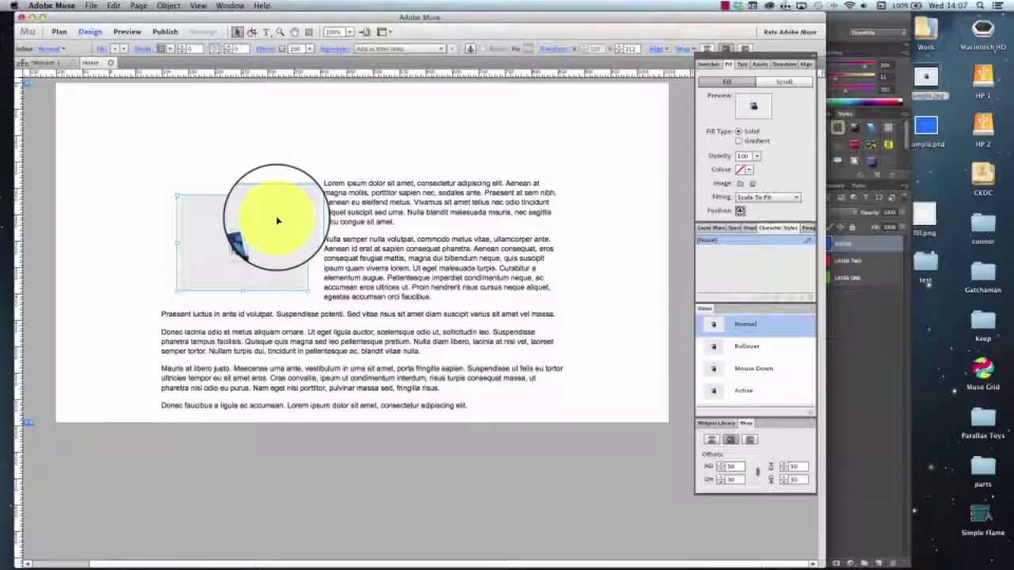
{"action": "left_click", "coordinate": [99, 48]}
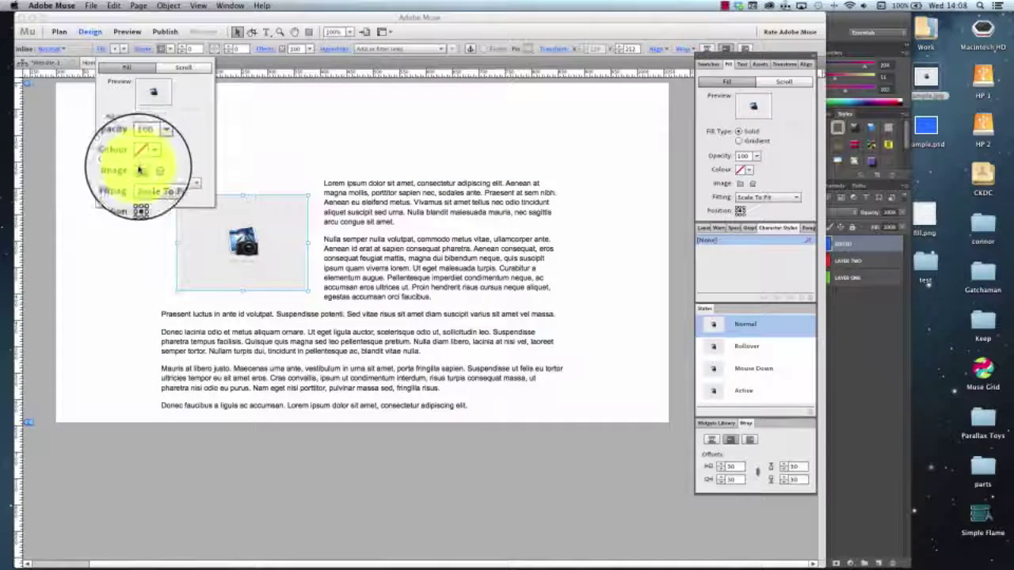
{"action": "left_click", "coordinate": [640, 205]}
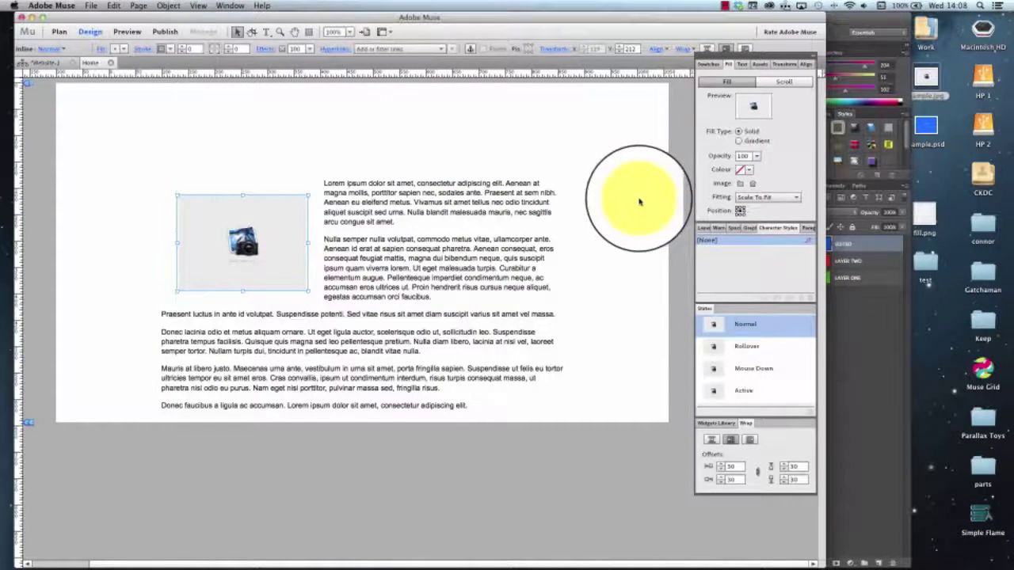
- Enlarge the inline rectangle from its lower-right corner, and shrink it below its original size so the text reflows around it
{"action": "left_click_drag", "start_coordinate": [307, 291], "coordinate": [363, 333]}
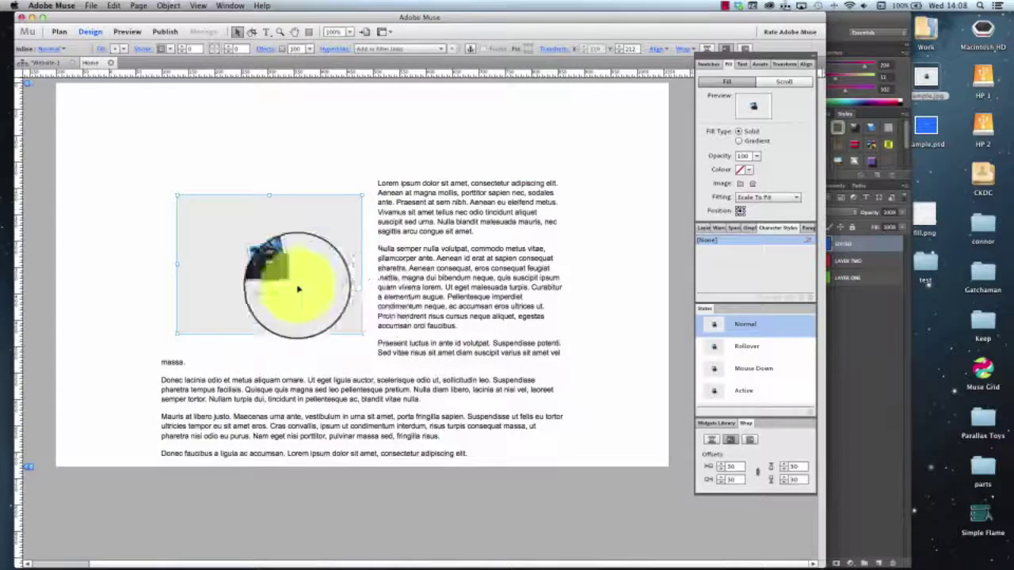
{"action": "left_click", "coordinate": [422, 281]}
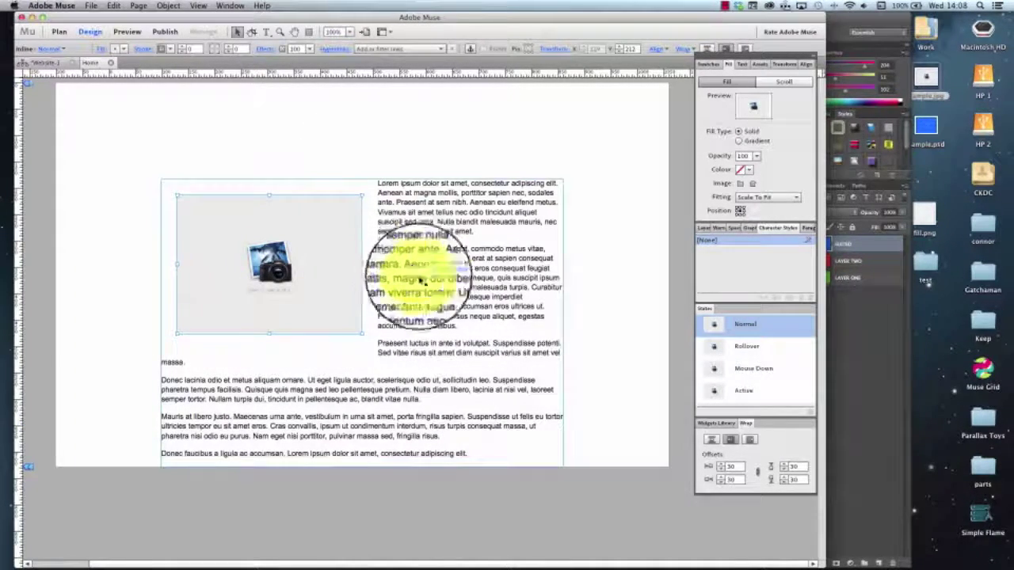
{"action": "left_click", "coordinate": [361, 334]}
{"action": "left_click_drag", "start_coordinate": [361, 334], "coordinate": [272, 250]}
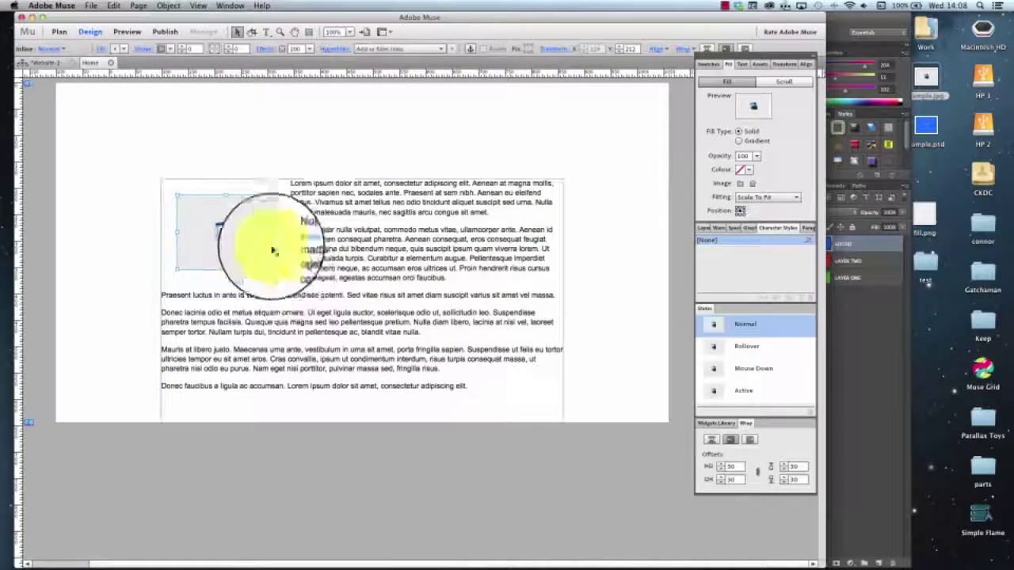
- Review the fill options of the resized inline rectangle
{"action": "left_click", "coordinate": [105, 49]}
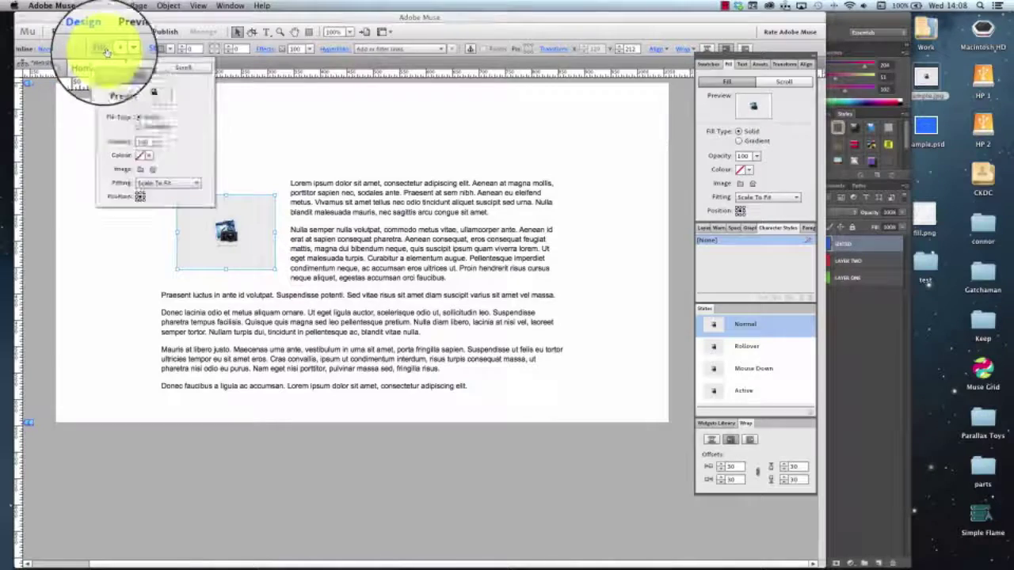
{"action": "left_click", "coordinate": [333, 159]}
{"action": "left_click_drag", "start_coordinate": [188, 218], "coordinate": [268, 216]}
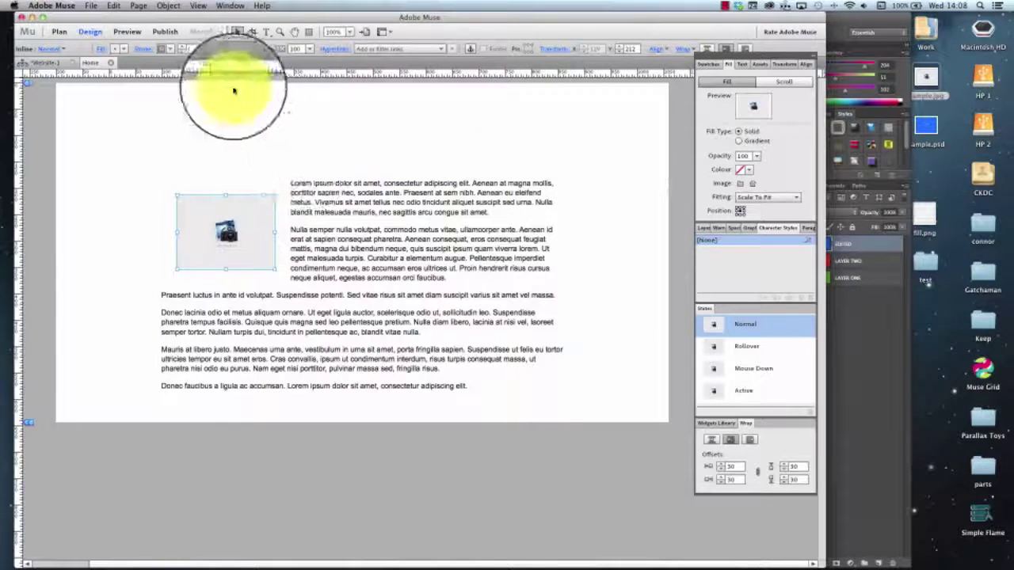
- Preview the page in the browser and inspect the inline rectangle's HTML element, expanding its span to examine the code
{"action": "left_click", "coordinate": [91, 6]}
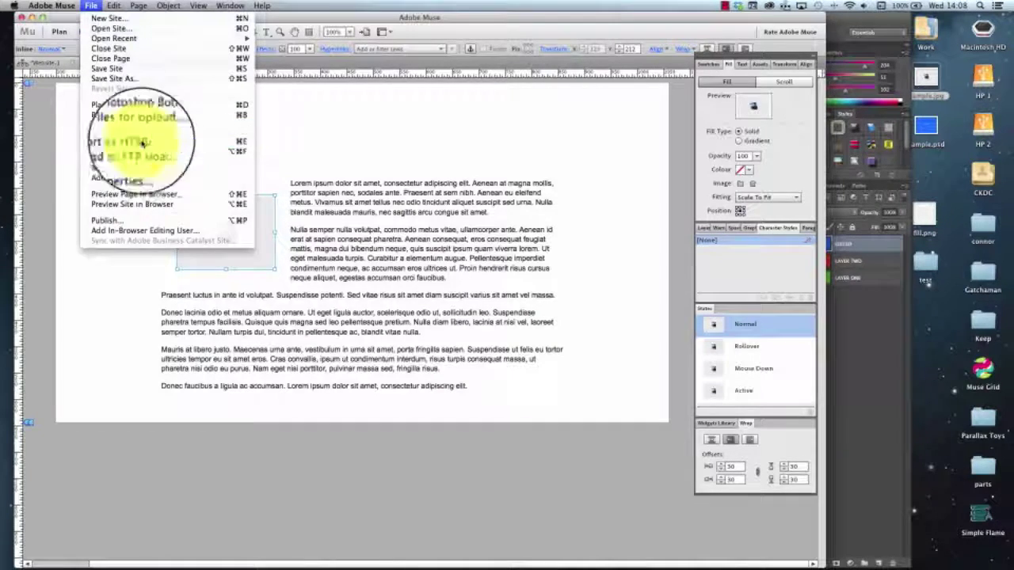
{"action": "left_click", "coordinate": [135, 197]}
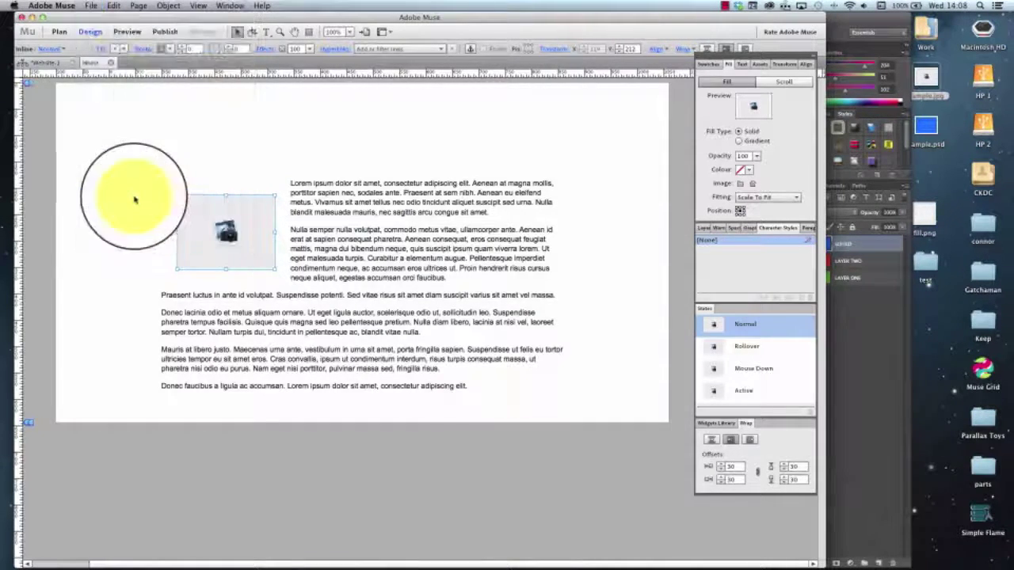
{"action": "right_click", "coordinate": [388, 211]}
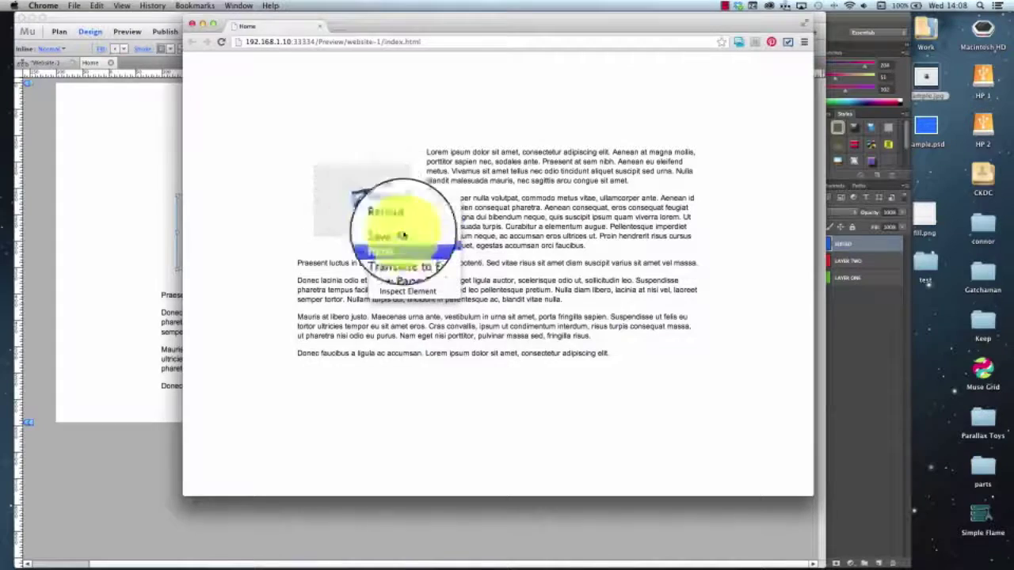
{"action": "left_click", "coordinate": [396, 291]}
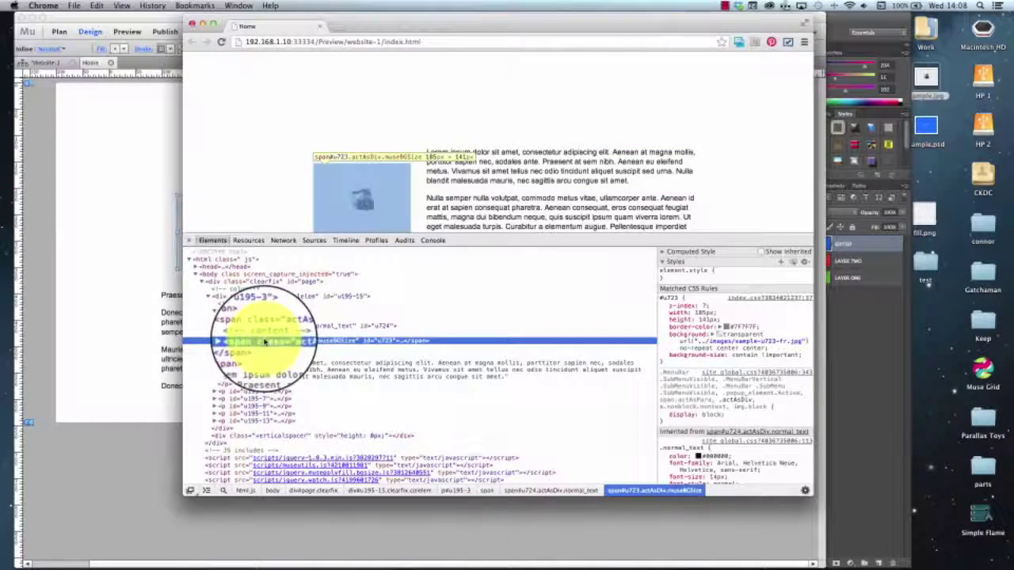
{"action": "left_click", "coordinate": [225, 340]}
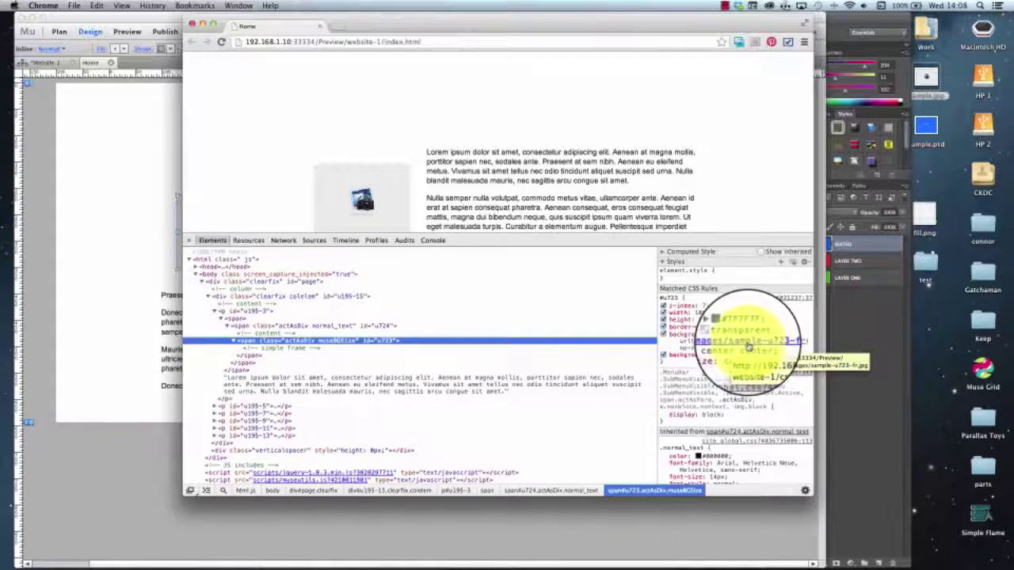
- View the rectangle's background image sample-u723-fr.jpg in its own browser tab, close it and the inspector, and return to Adobe Muse
{"action": "right_click", "coordinate": [766, 347]}
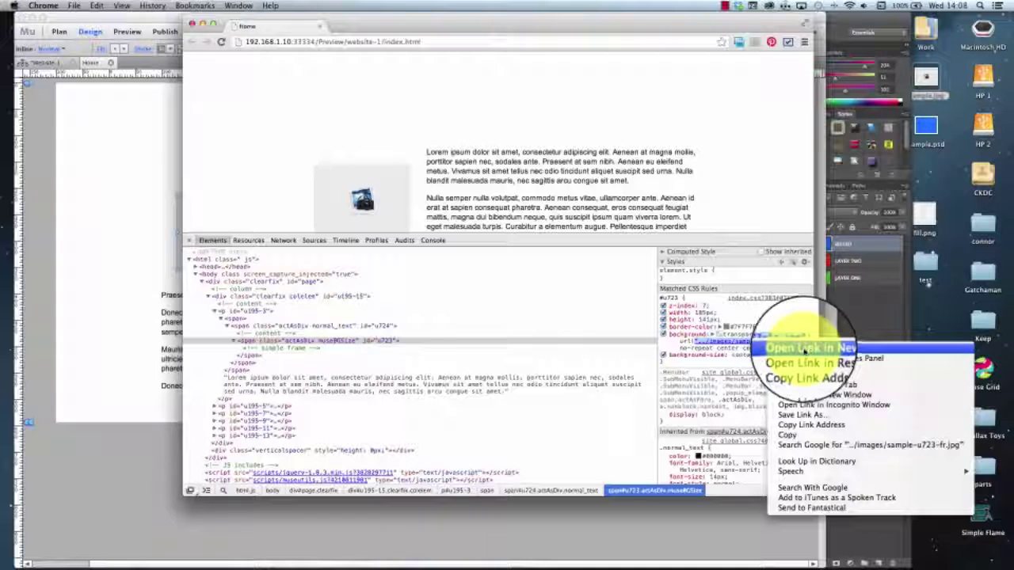
{"action": "left_click", "coordinate": [805, 349]}
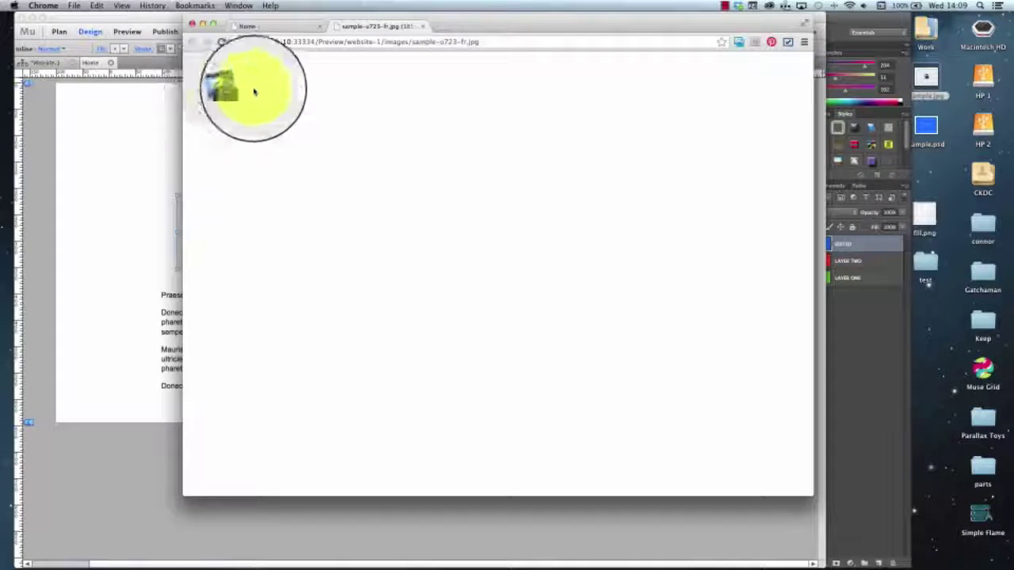
{"action": "left_click", "coordinate": [424, 28]}
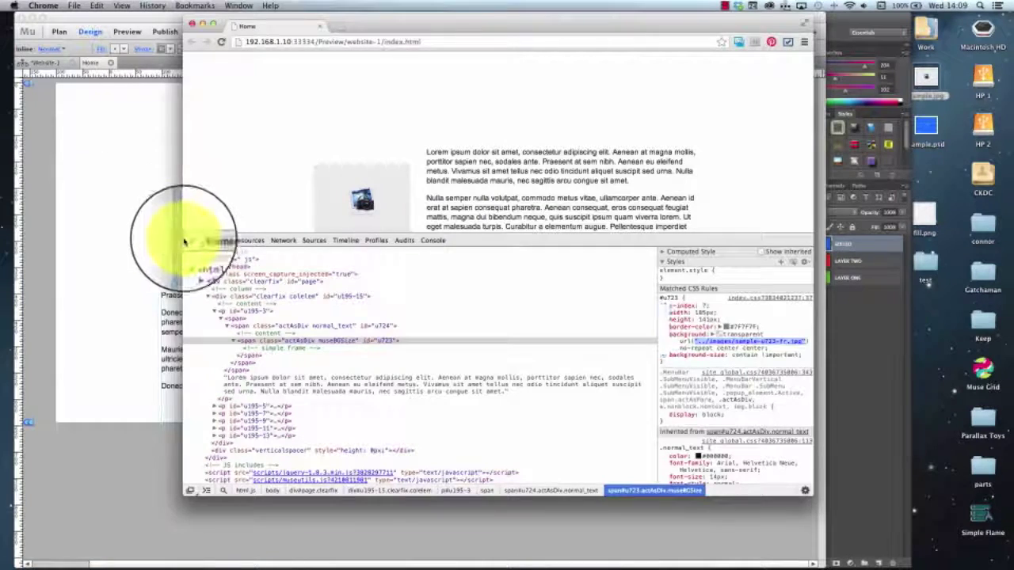
{"action": "left_click", "coordinate": [189, 241]}
{"action": "left_click", "coordinate": [113, 233]}
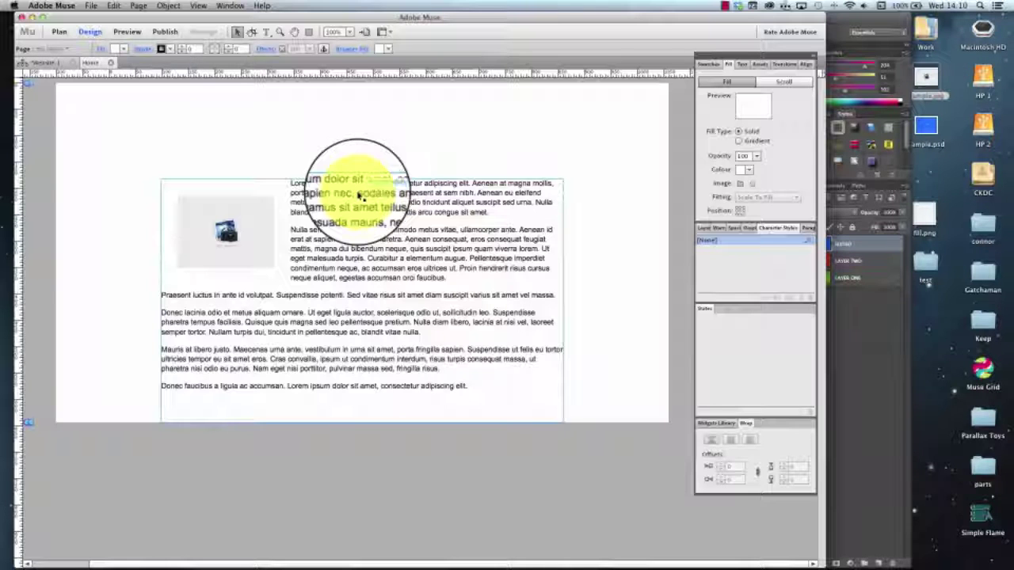
- Delete the text frame together with its inline rectangle from the Home page
{"action": "left_click", "coordinate": [305, 127]}
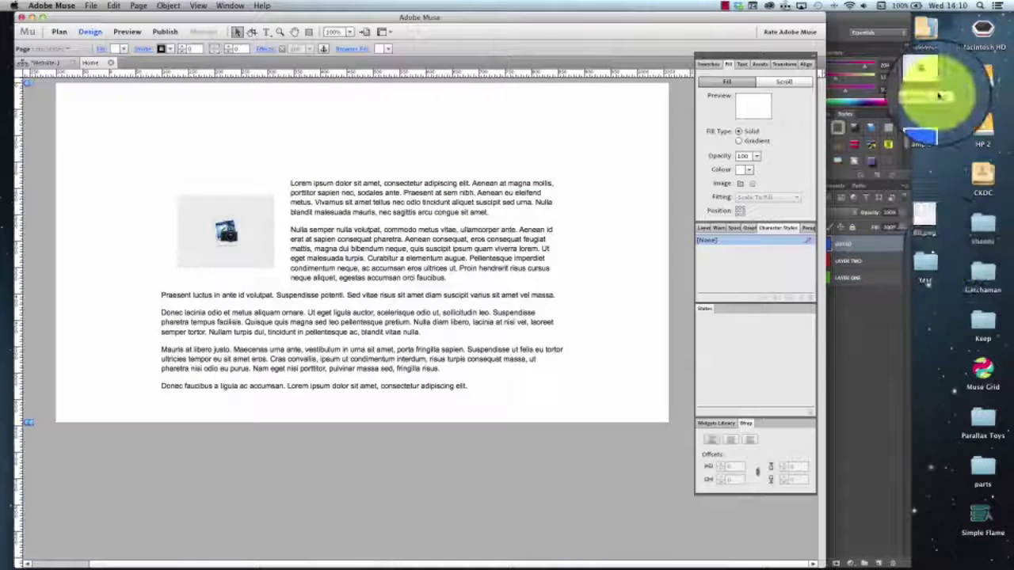
{"action": "left_click", "coordinate": [351, 249]}
{"action": "key", "text": "Delete"}
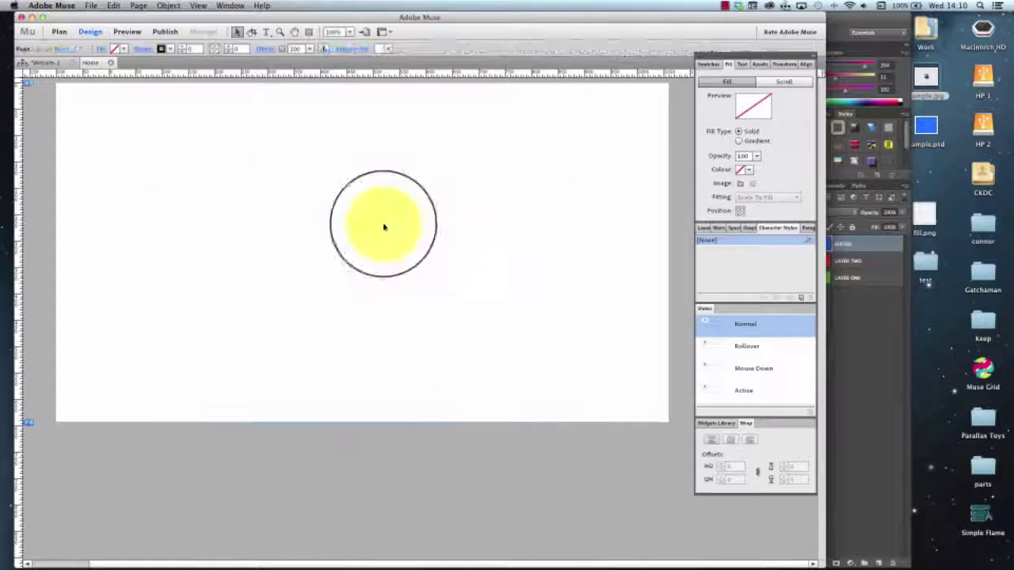
- Place sample.jpg from the desktop on the empty page and move it to about X 160, Y 61
{"action": "left_click", "coordinate": [511, 201]}
{"action": "left_click_drag", "start_coordinate": [32, 163], "coordinate": [313, 257]}
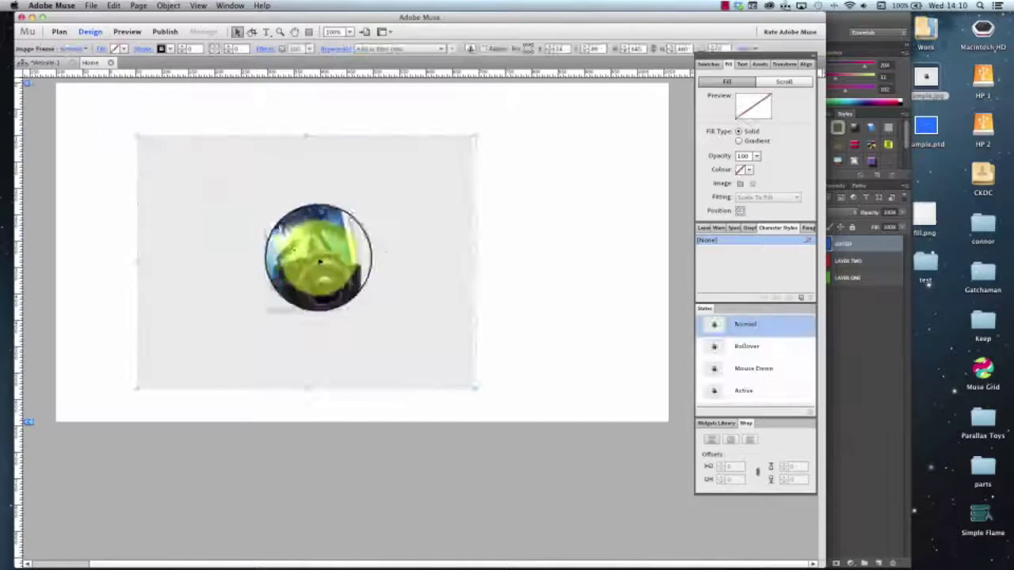
{"action": "left_click_drag", "start_coordinate": [204, 254], "coordinate": [260, 231]}
- Examine the placed image's properties for tooltip and alternative text, and close the dialog
{"action": "right_click", "coordinate": [366, 230]}
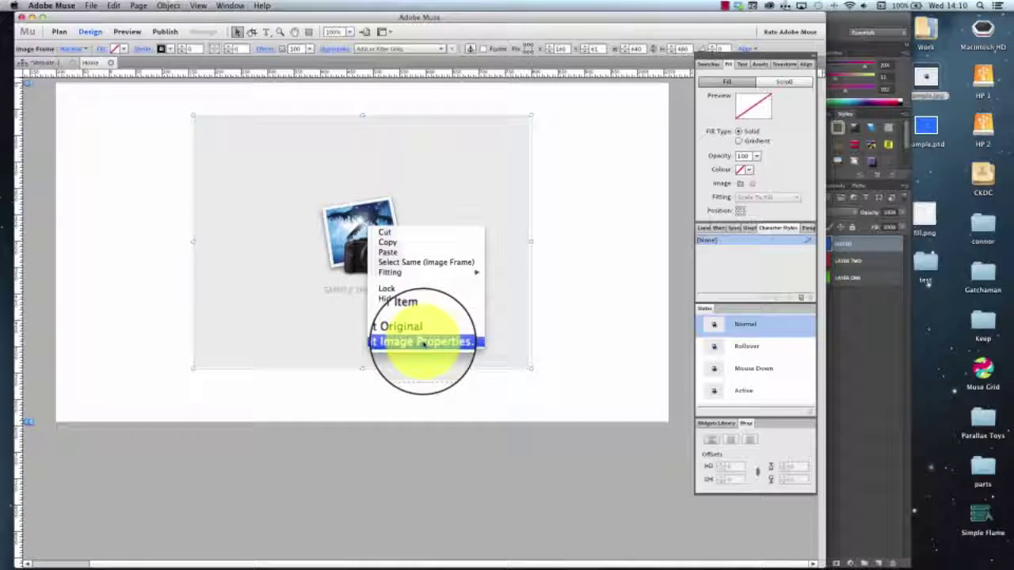
{"action": "left_click", "coordinate": [424, 342]}
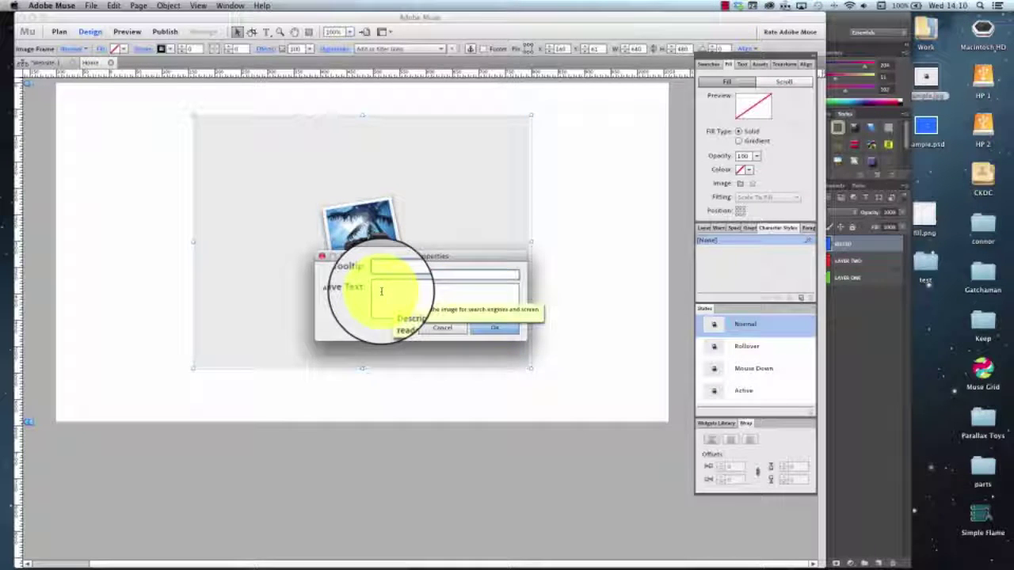
{"action": "left_click", "coordinate": [479, 329]}
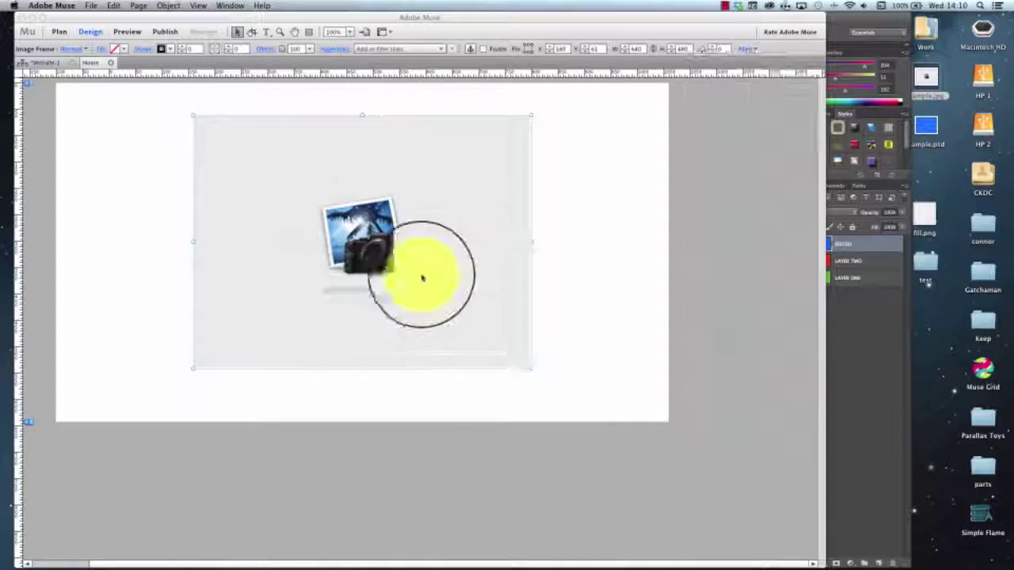
{"action": "right_click", "coordinate": [422, 227]}
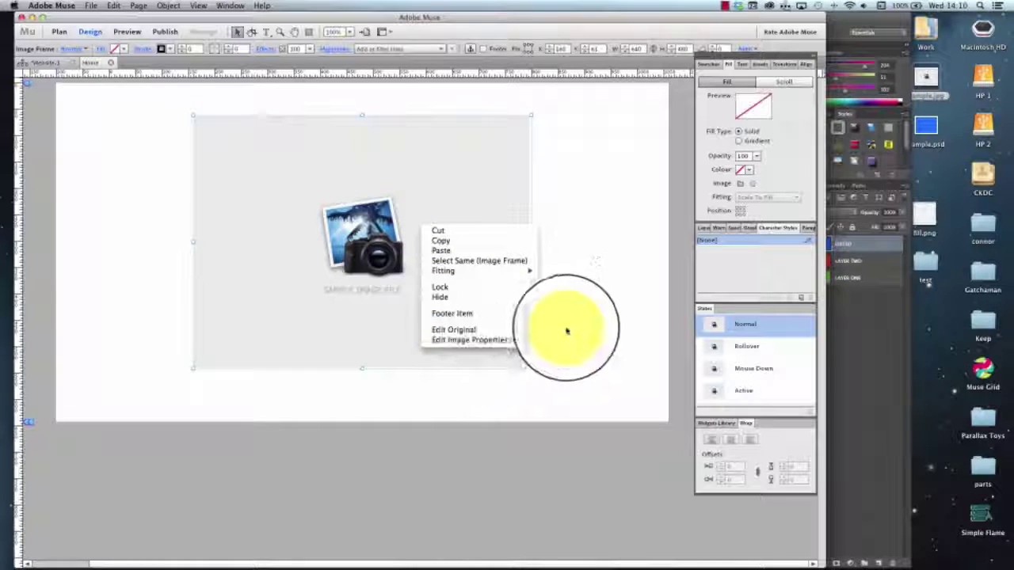
{"action": "left_click", "coordinate": [608, 288]}
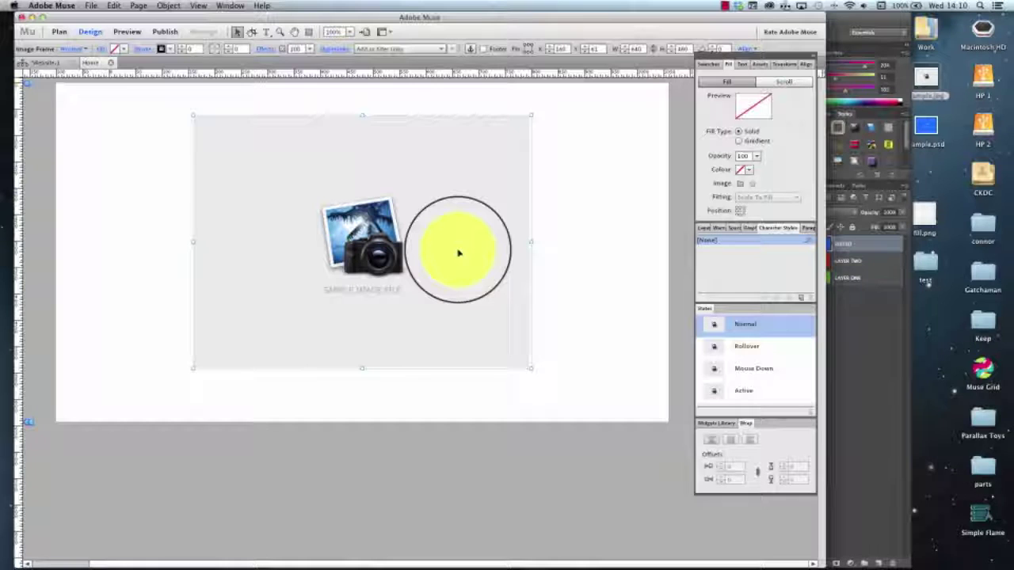
{"action": "right_click", "coordinate": [490, 300]}
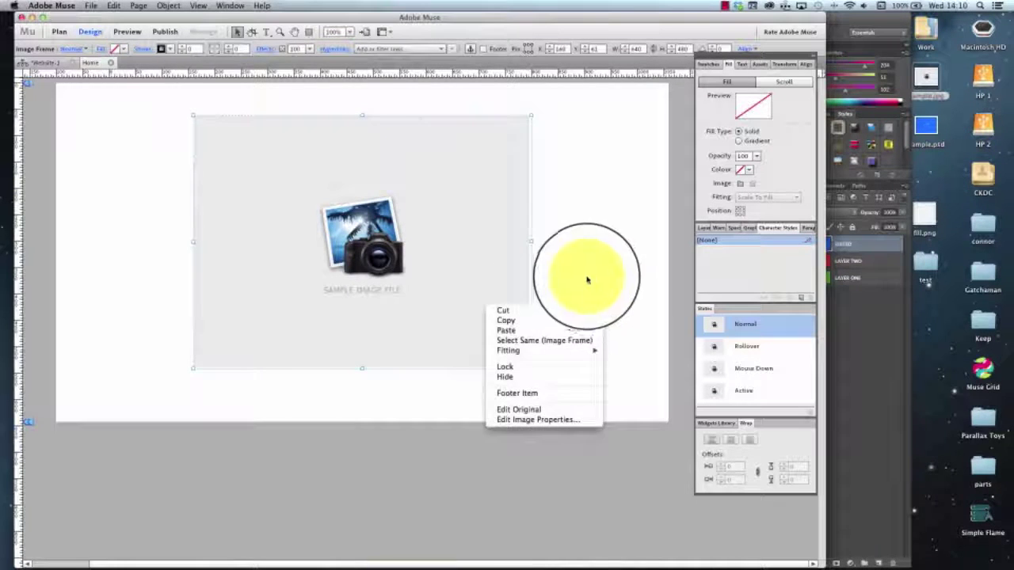
{"action": "left_click", "coordinate": [301, 155]}
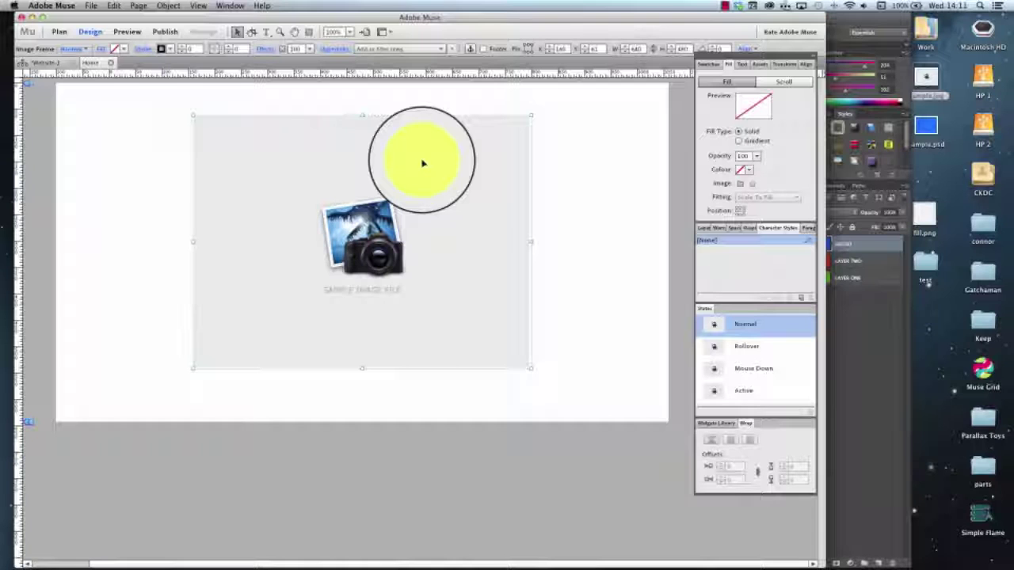
{"action": "left_click", "coordinate": [725, 6]}
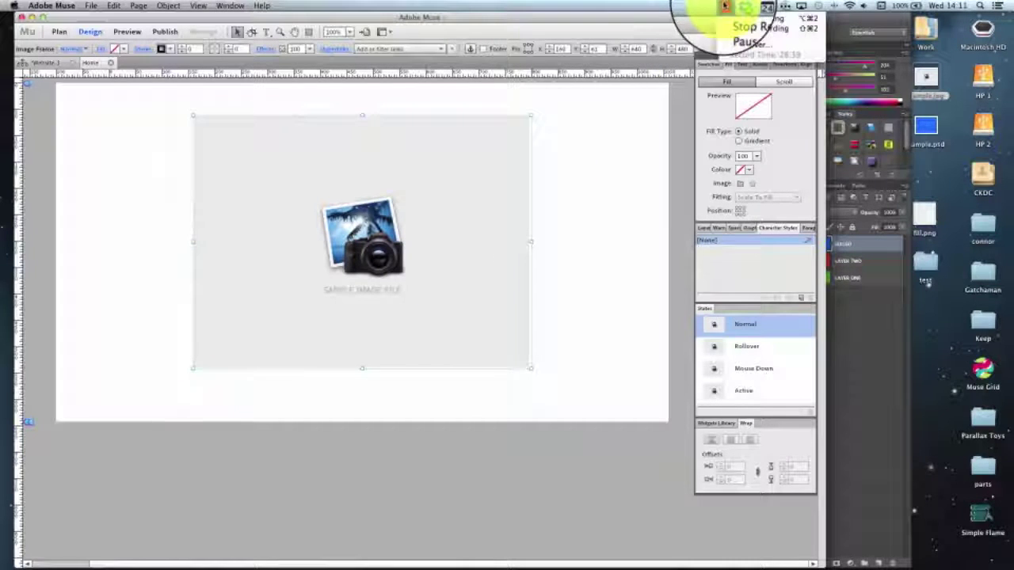